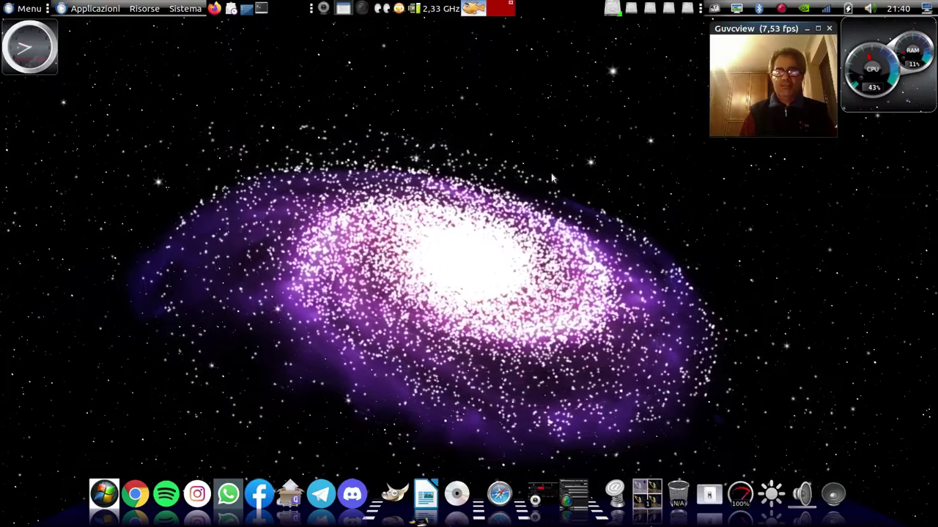
Launch Boxes from Applicazioni > Strumenti di sistema and untick the LiveWallpaper galaxy animation
{"action": "left_click", "coordinate": [185, 8]}
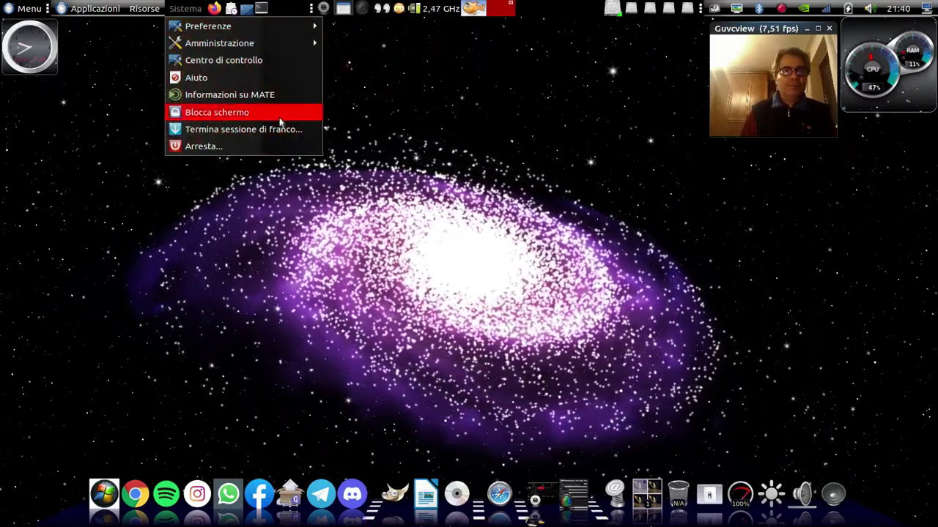
{"action": "mouse_move", "coordinate": [95, 8]}
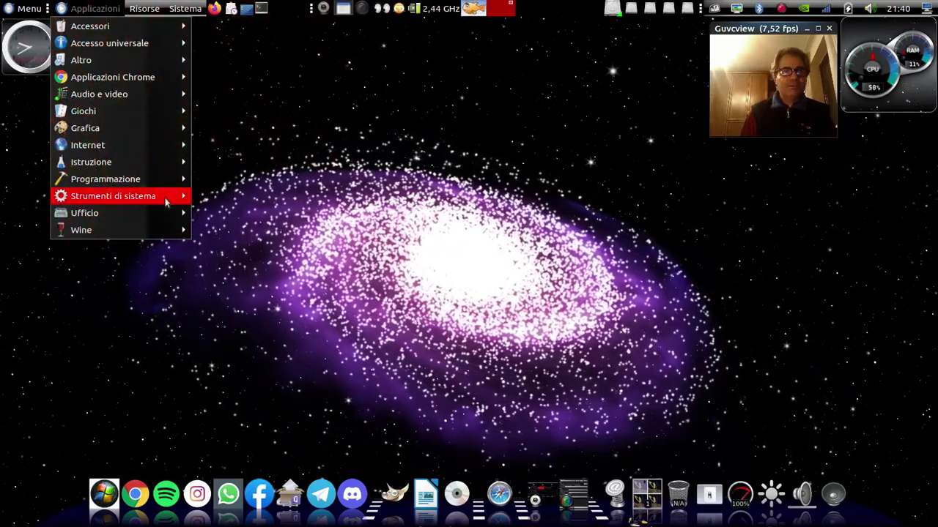
{"action": "mouse_move", "coordinate": [168, 197]}
{"action": "left_click", "coordinate": [235, 214]}
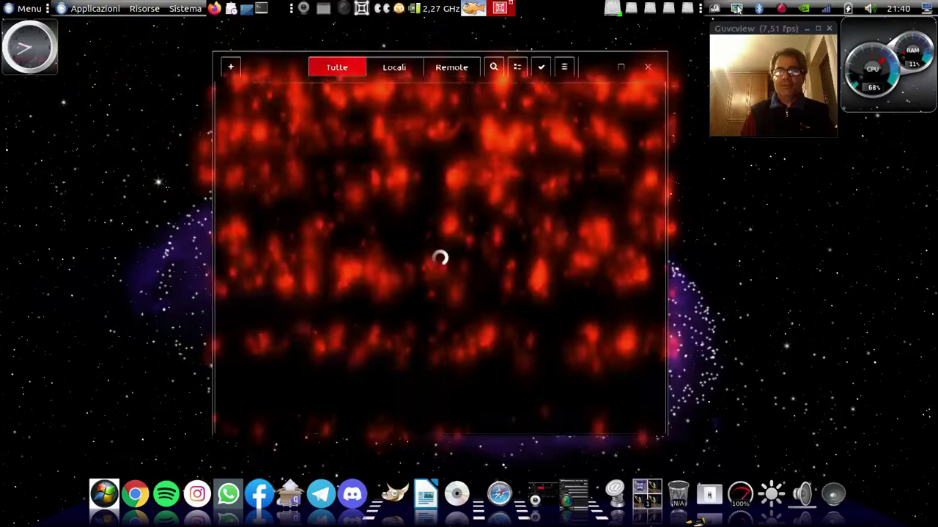
{"action": "left_click", "coordinate": [736, 8]}
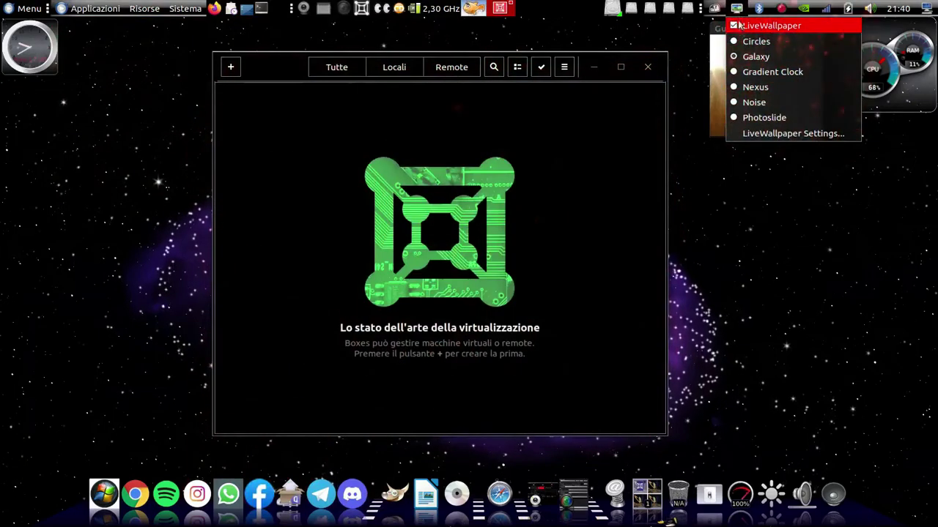
{"action": "left_click", "coordinate": [739, 25]}
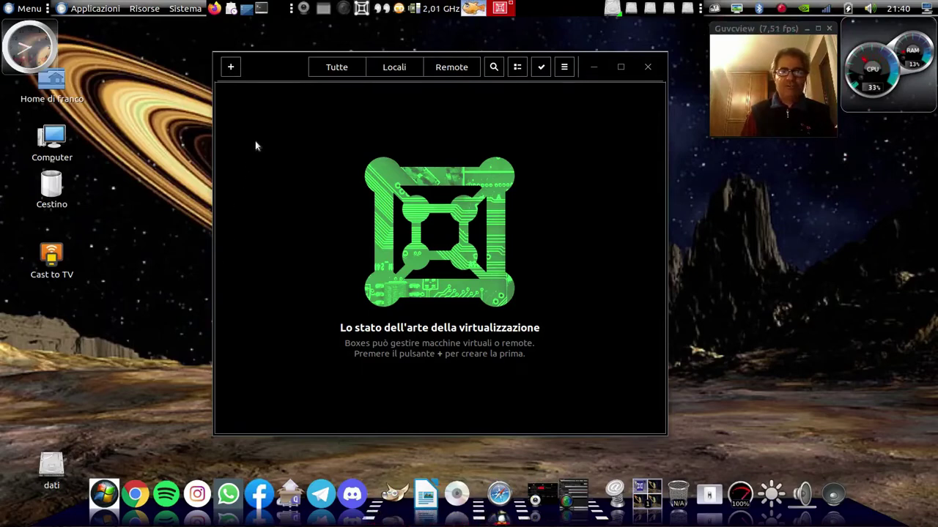
Start a new virtual machine using the operating system image file option
{"action": "left_click", "coordinate": [229, 69]}
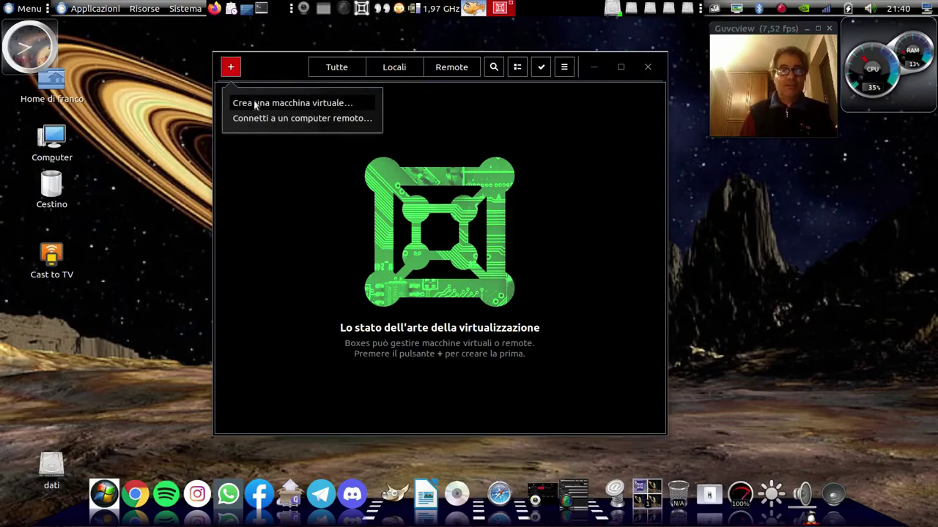
{"action": "left_click", "coordinate": [256, 103]}
{"action": "left_click", "coordinate": [335, 404]}
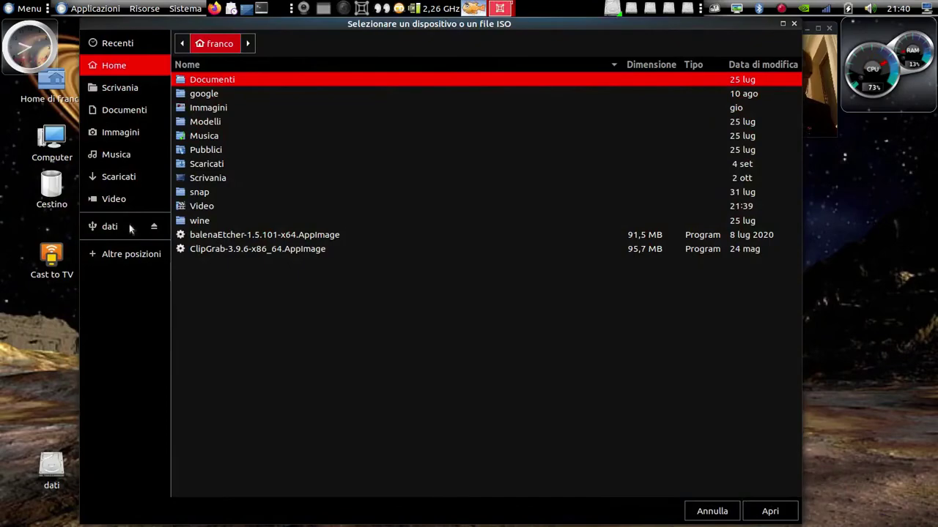
Browse the dati drive and open linuxmint-20.2-xfce-64bit.iso as the source image
{"action": "left_click", "coordinate": [128, 227]}
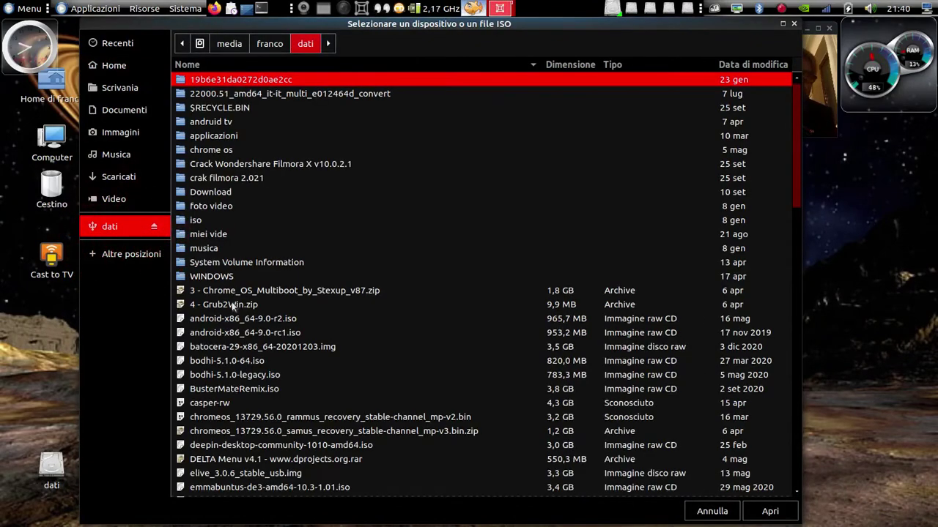
{"action": "scroll", "coordinate": [232, 302], "scroll_direction": "down", "scroll_amount": 5}
{"action": "scroll", "coordinate": [232, 302], "scroll_direction": "up", "scroll_amount": 3}
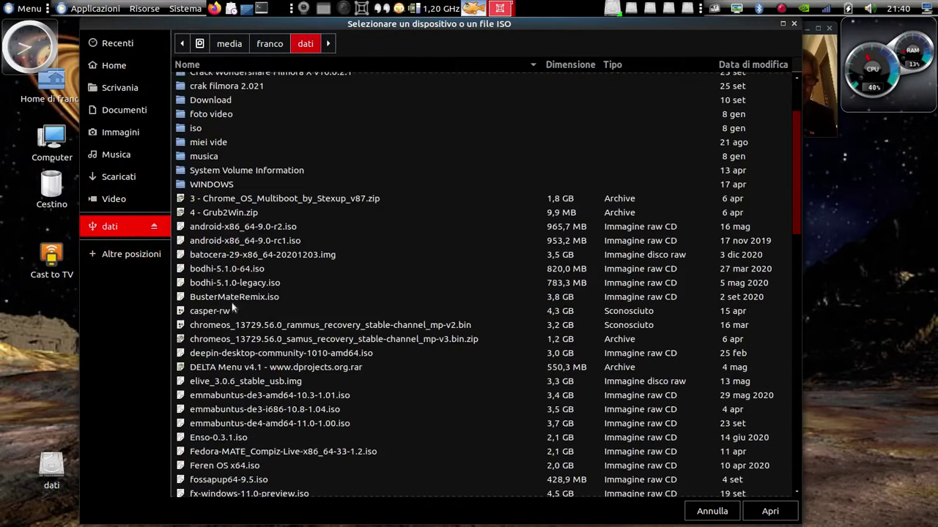
{"action": "scroll", "coordinate": [232, 303], "scroll_direction": "down", "scroll_amount": 6}
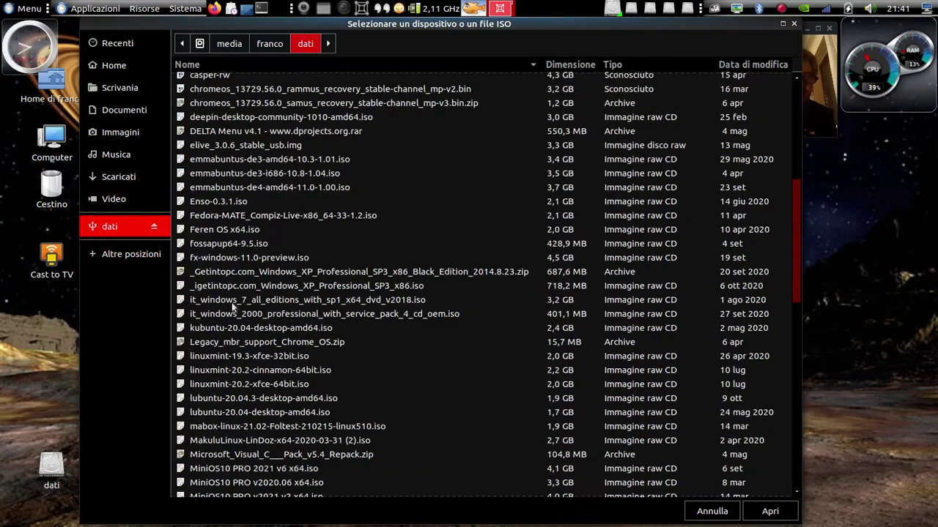
{"action": "scroll", "coordinate": [428, 256], "scroll_direction": "down", "scroll_amount": 17}
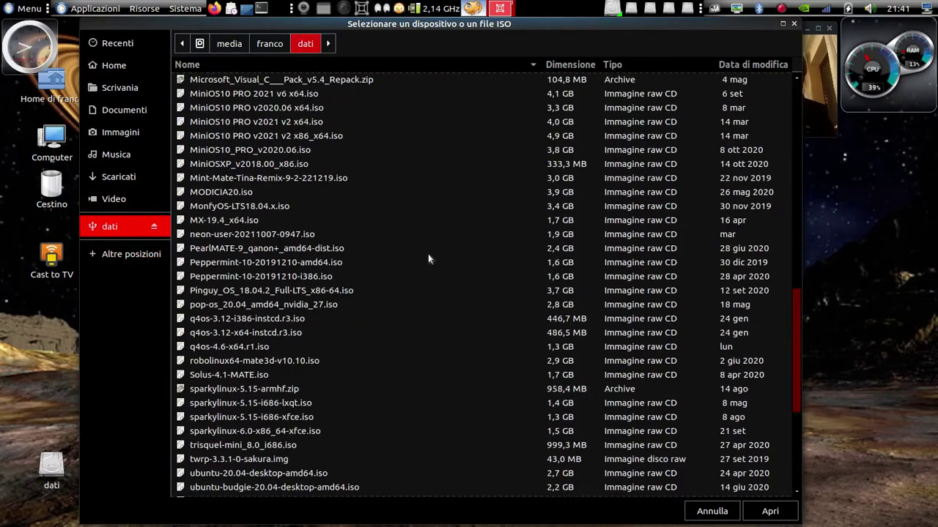
{"action": "scroll", "coordinate": [428, 253], "scroll_direction": "up", "scroll_amount": 10}
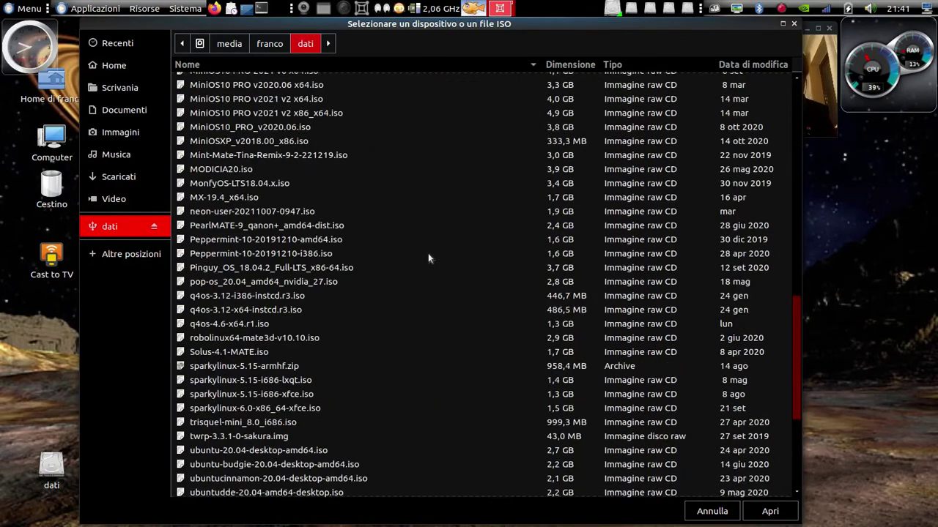
{"action": "scroll", "coordinate": [429, 258], "scroll_direction": "up", "scroll_amount": 6}
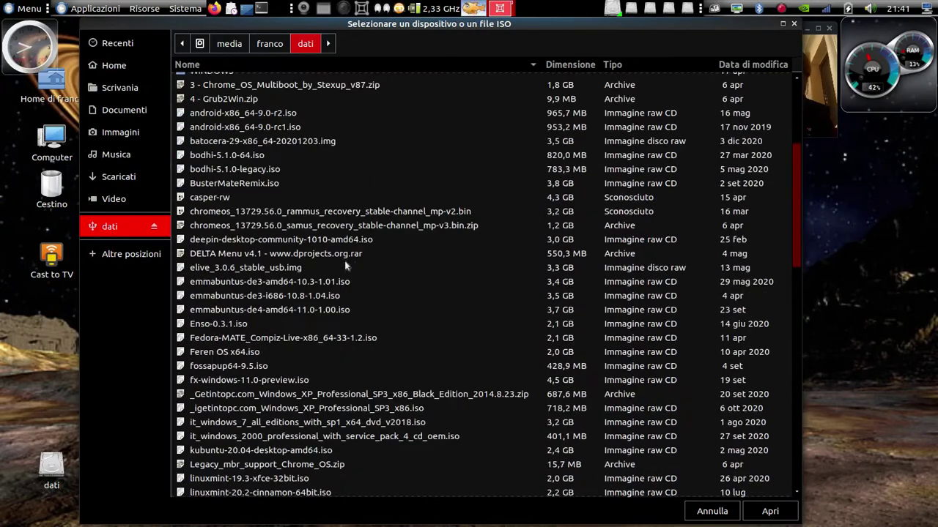
{"action": "scroll", "coordinate": [308, 258], "scroll_direction": "up", "scroll_amount": 3}
{"action": "scroll", "coordinate": [252, 255], "scroll_direction": "down", "scroll_amount": 2}
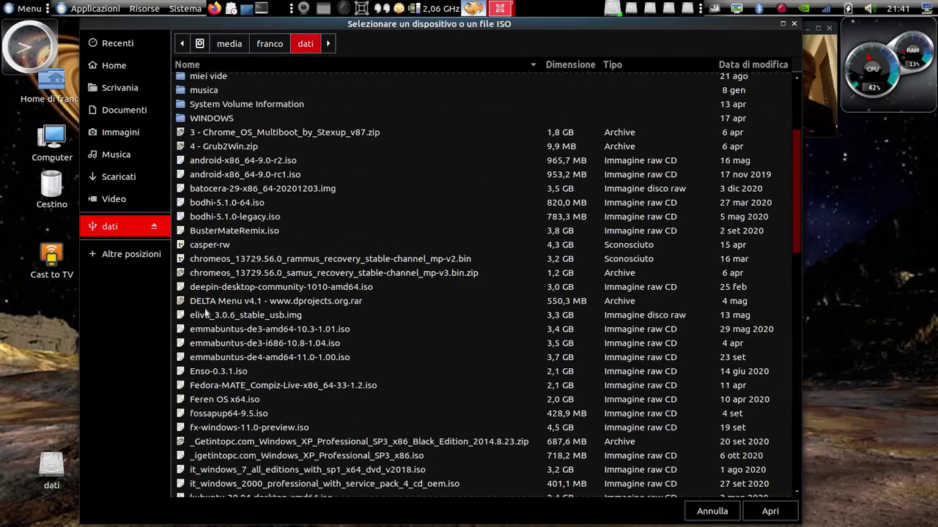
{"action": "scroll", "coordinate": [205, 290], "scroll_direction": "down", "scroll_amount": 3}
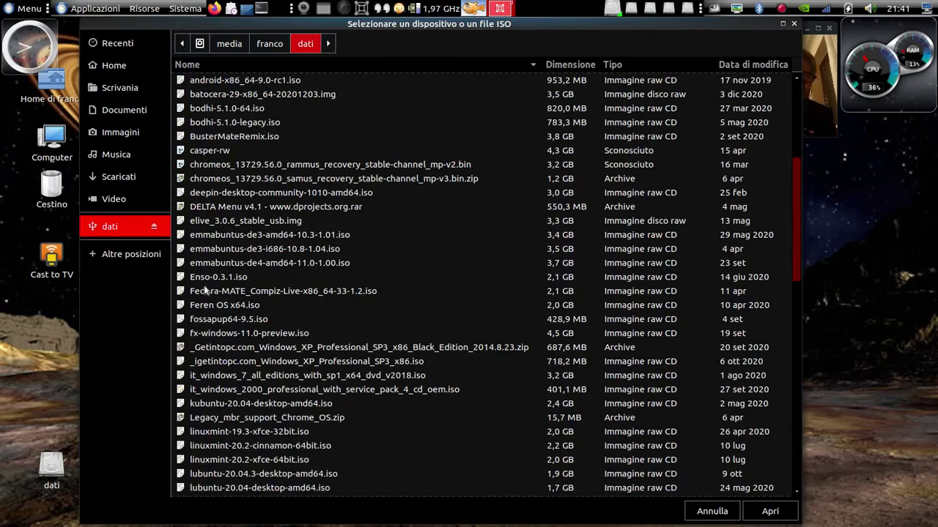
{"action": "scroll", "coordinate": [205, 290], "scroll_direction": "down", "scroll_amount": 1}
{"action": "scroll", "coordinate": [203, 301], "scroll_direction": "down", "scroll_amount": 1}
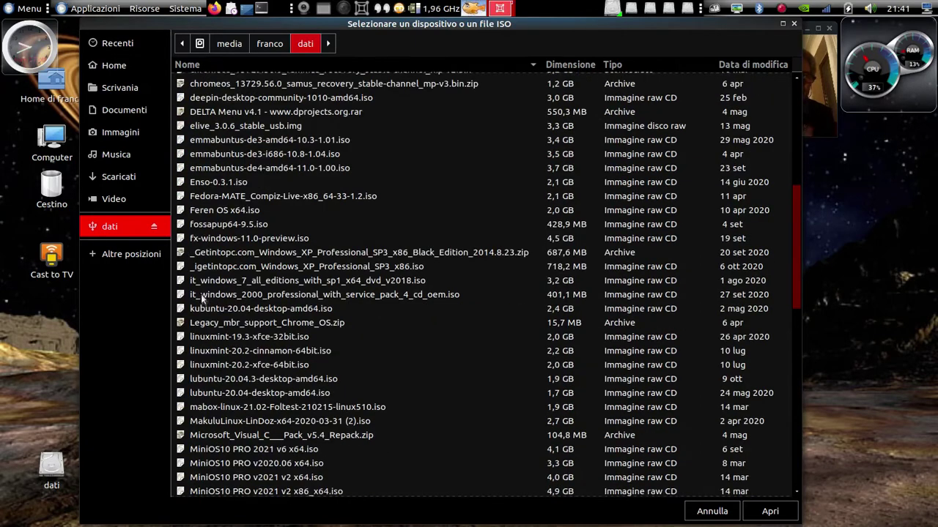
{"action": "scroll", "coordinate": [209, 290], "scroll_direction": "up", "scroll_amount": 2}
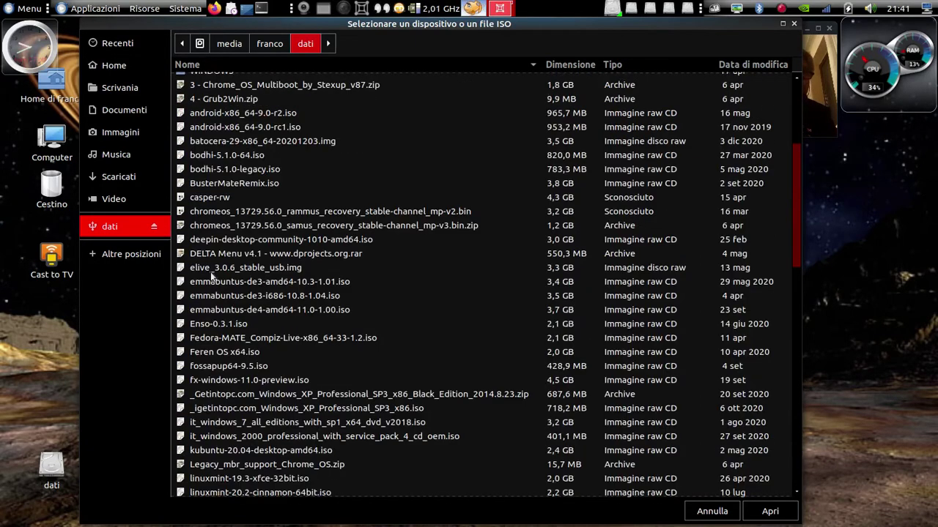
{"action": "scroll", "coordinate": [210, 272], "scroll_direction": "down", "scroll_amount": 1}
{"action": "scroll", "coordinate": [210, 273], "scroll_direction": "down", "scroll_amount": 3}
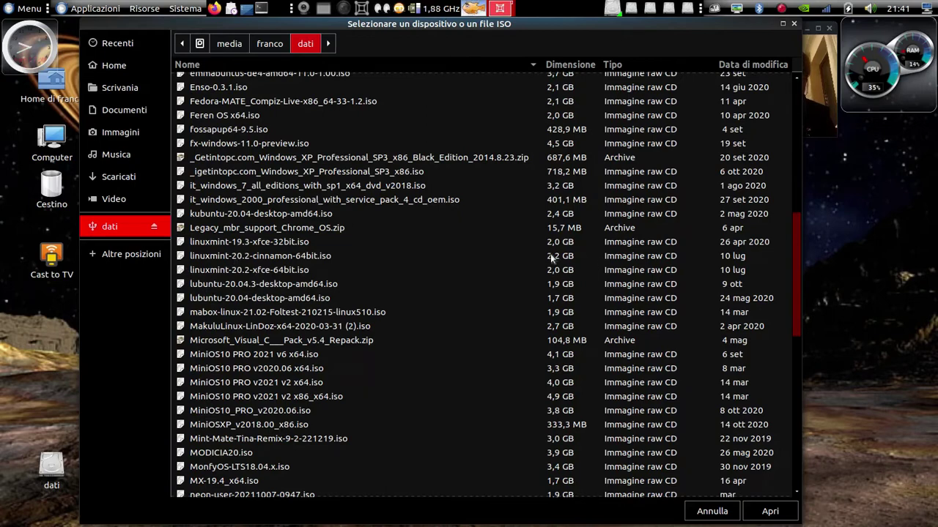
{"action": "left_click", "coordinate": [180, 271]}
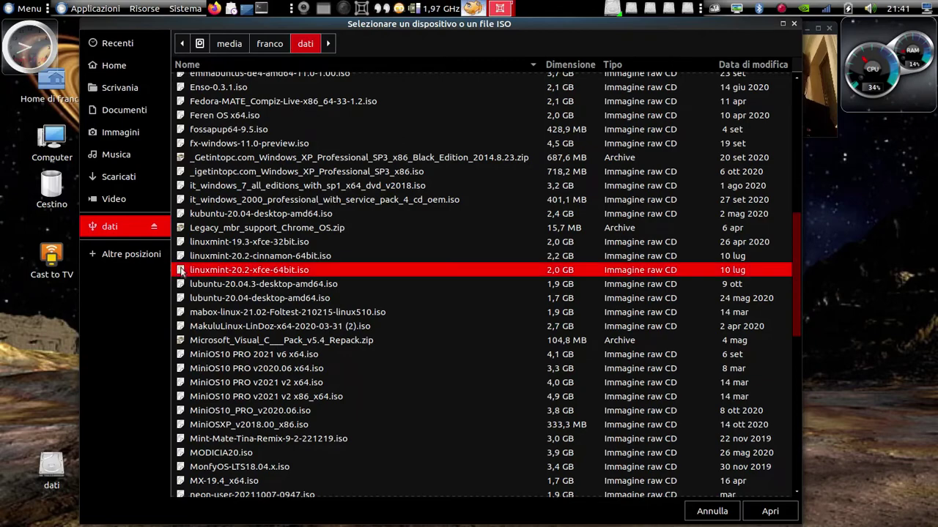
{"action": "left_click", "coordinate": [769, 511]}
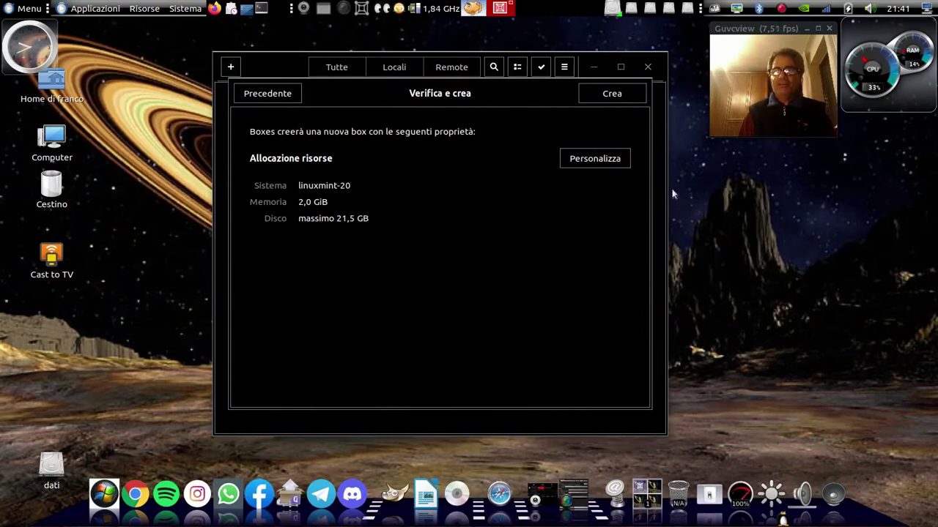
Create the linuxmint-20 box, halt the boot countdown at the Mint menu, and maximize the window
{"action": "left_click", "coordinate": [610, 93]}
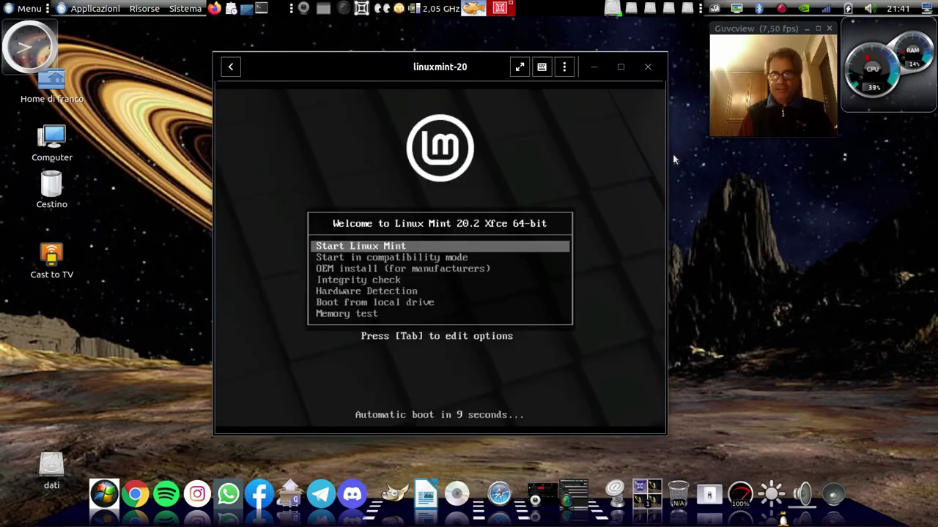
{"action": "key", "text": "Up"}
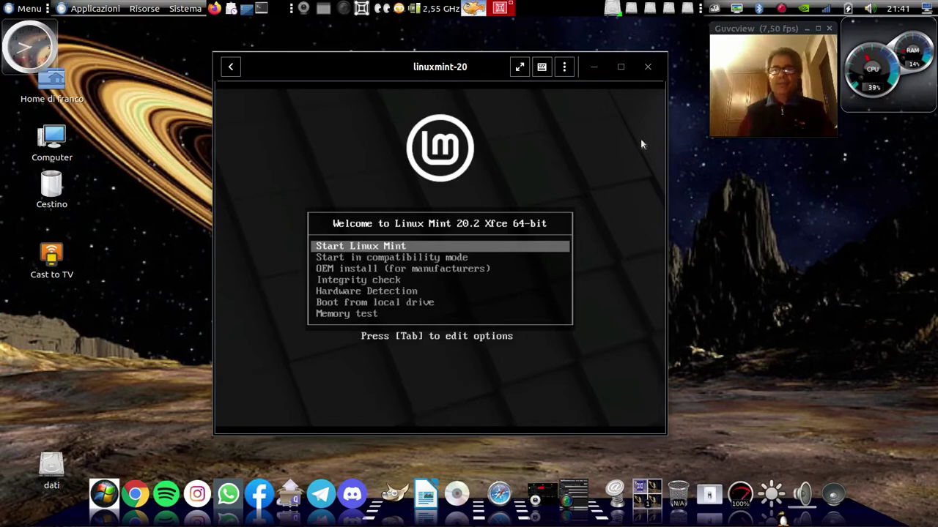
{"action": "left_click", "coordinate": [829, 30]}
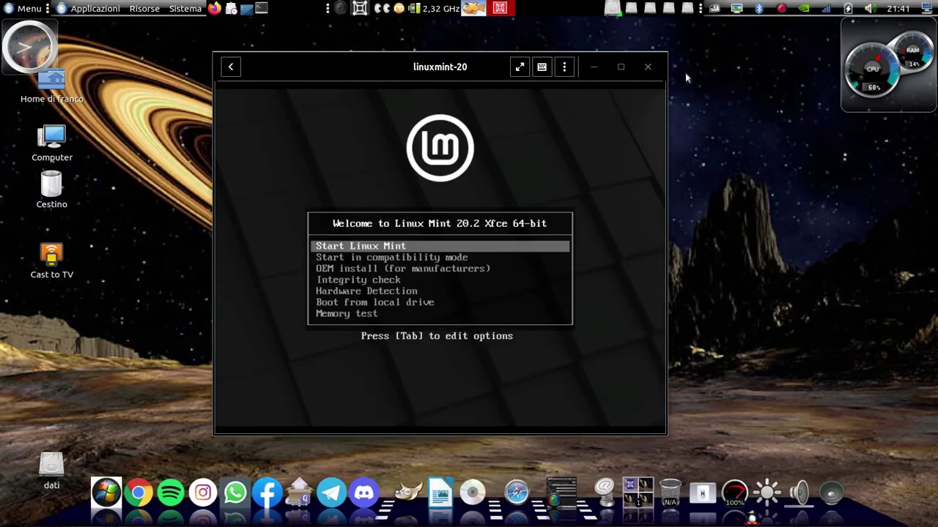
{"action": "left_click", "coordinate": [619, 69]}
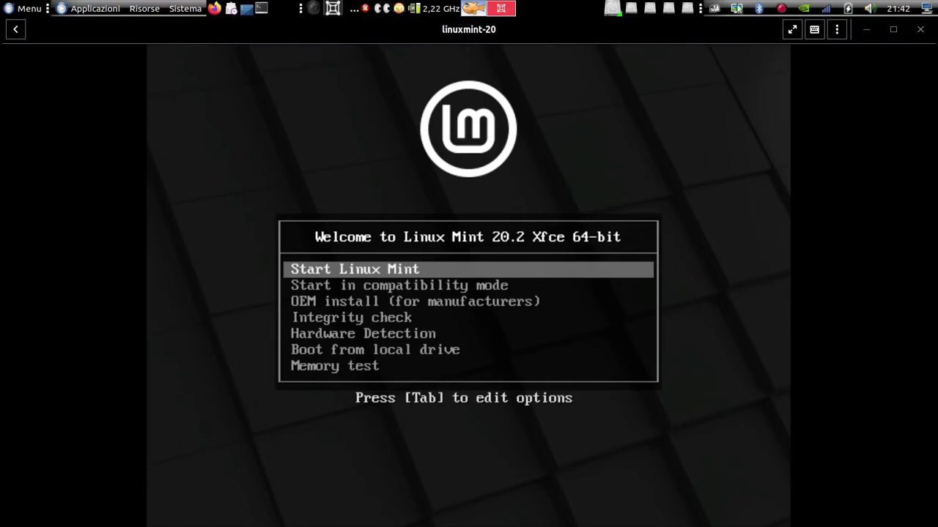
Toggle the VM fullscreen on and off while Linux Mint boots to the live desktop
{"action": "left_click", "coordinate": [790, 29]}
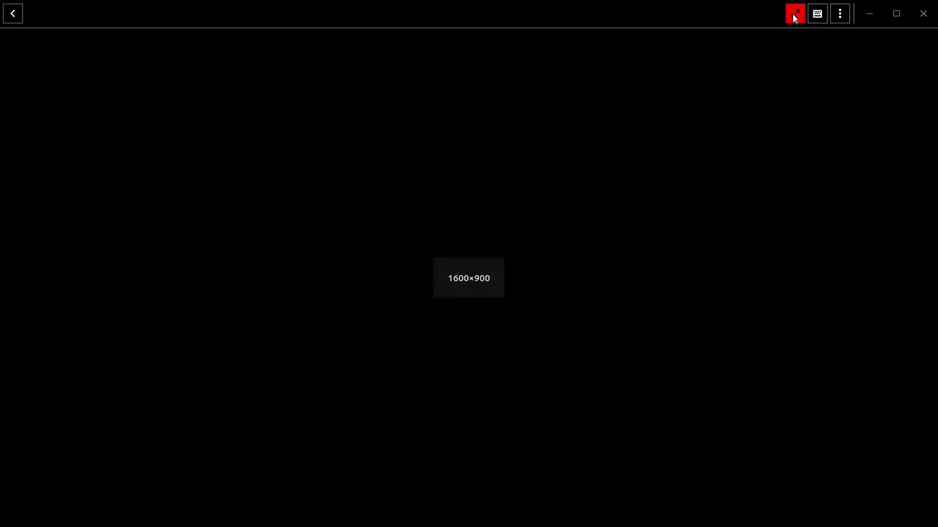
{"action": "left_click", "coordinate": [794, 14]}
{"action": "left_click", "coordinate": [792, 32]}
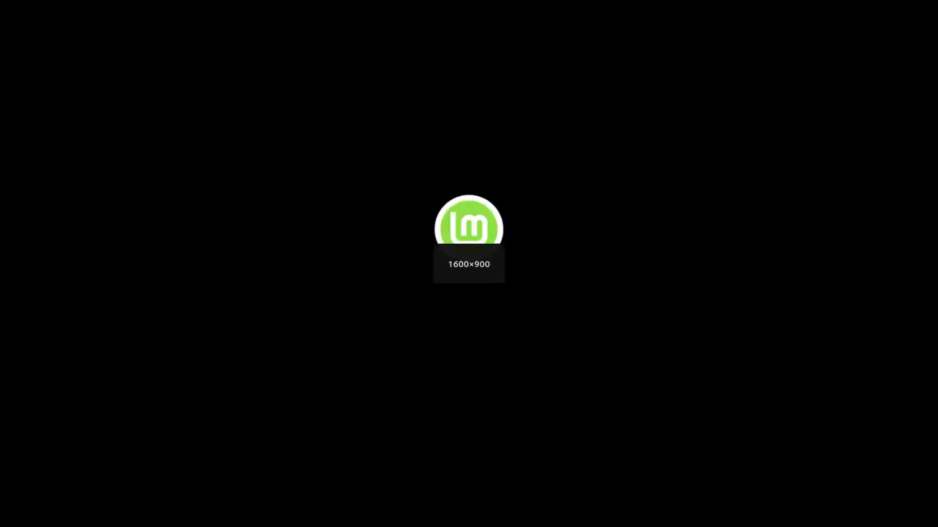
{"action": "left_click", "coordinate": [880, 13]}
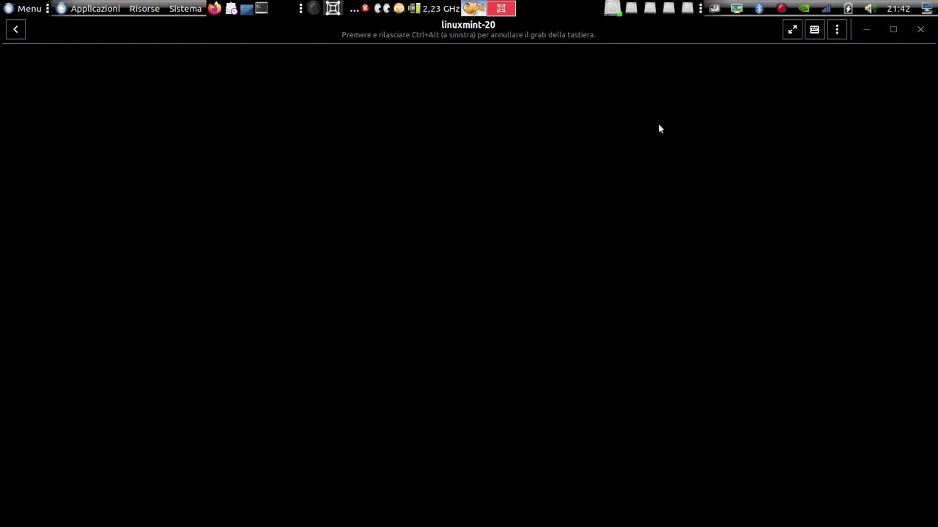
{"action": "left_click", "coordinate": [781, 8]}
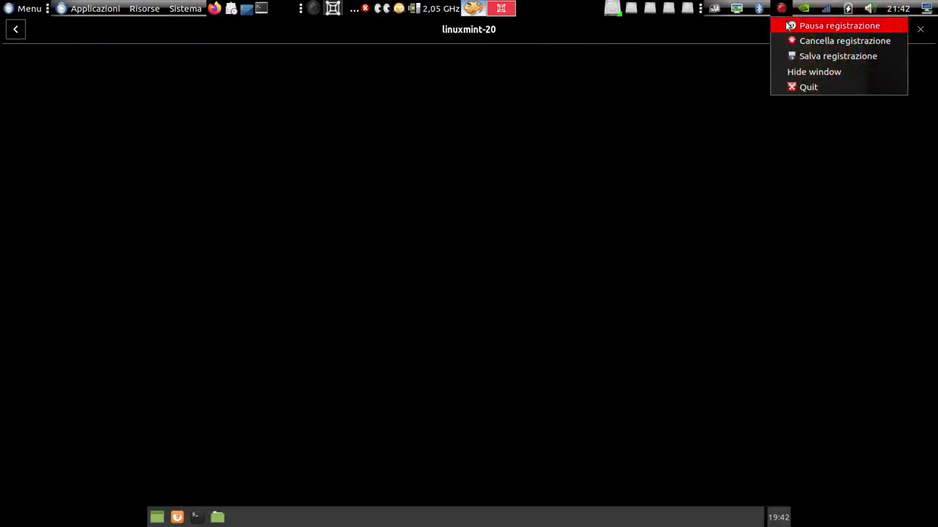
{"action": "left_click", "coordinate": [775, 62]}
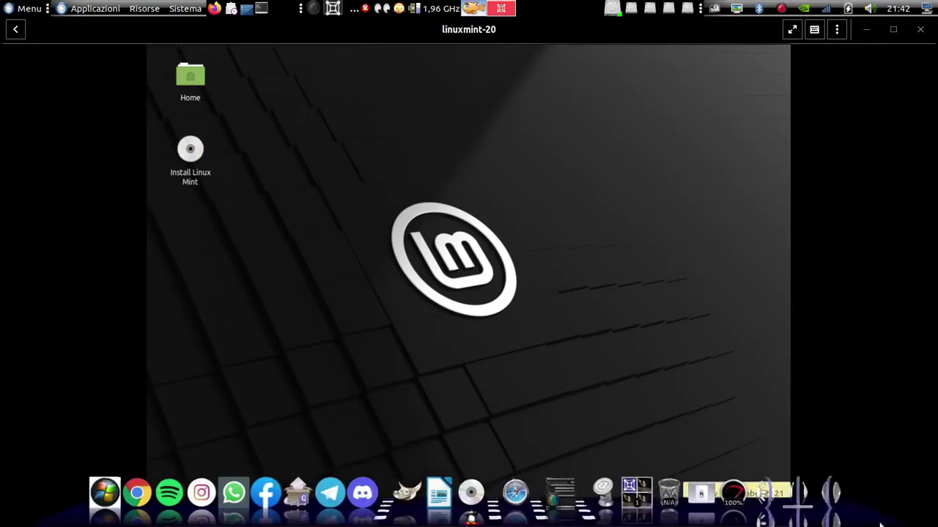
Quit Cairo-Dock via Cairo-Dock > Esci and open the guest's Mint start menu
{"action": "right_click", "coordinate": [833, 519]}
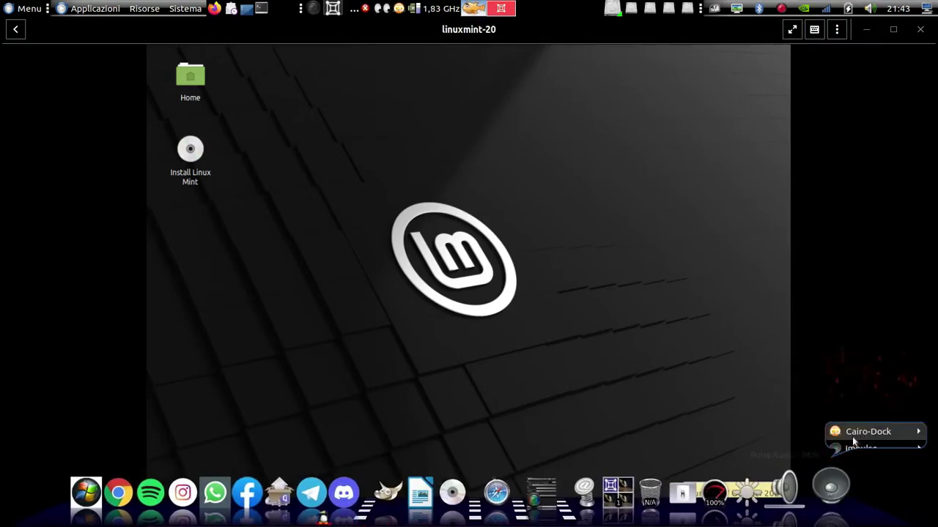
{"action": "mouse_move", "coordinate": [852, 437]}
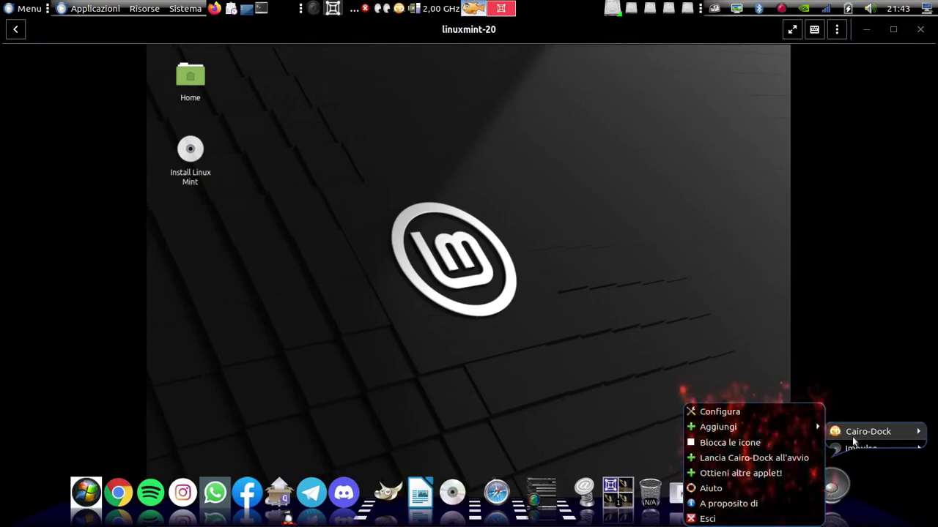
{"action": "left_click", "coordinate": [709, 521]}
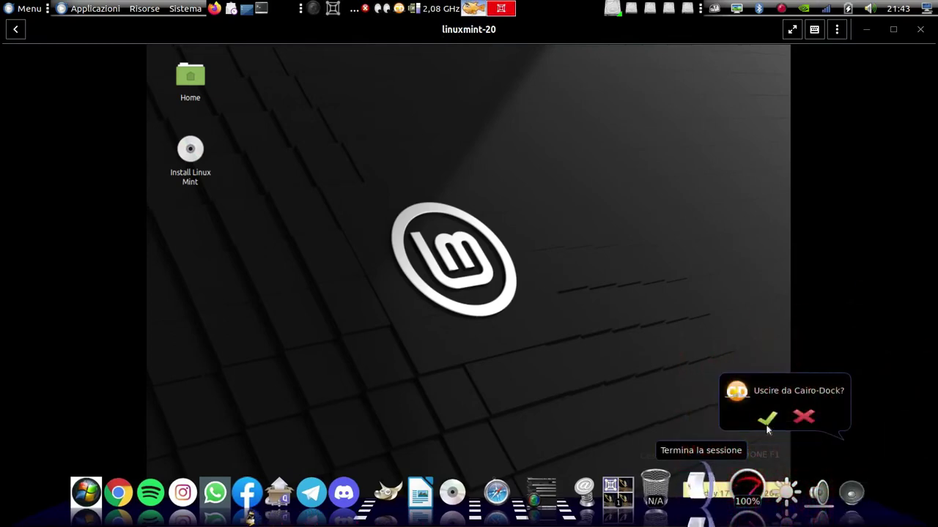
{"action": "left_click", "coordinate": [766, 424]}
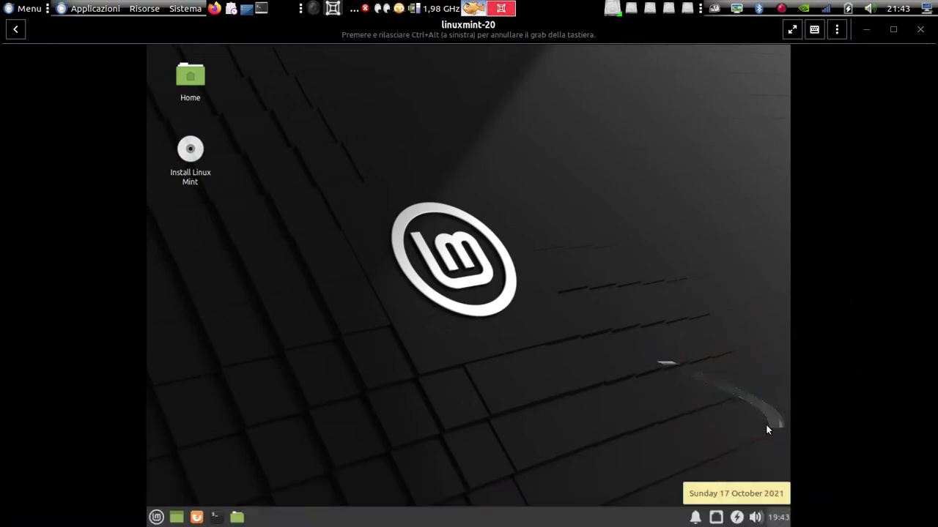
{"action": "left_click", "coordinate": [157, 517]}
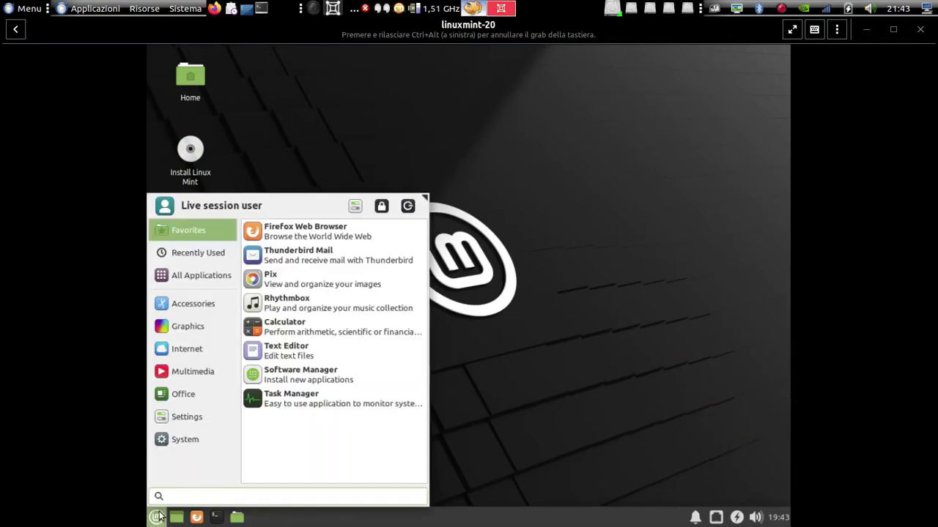
Open Settings > Display and apply and keep a 1280x854 resolution
{"action": "left_click", "coordinate": [355, 205]}
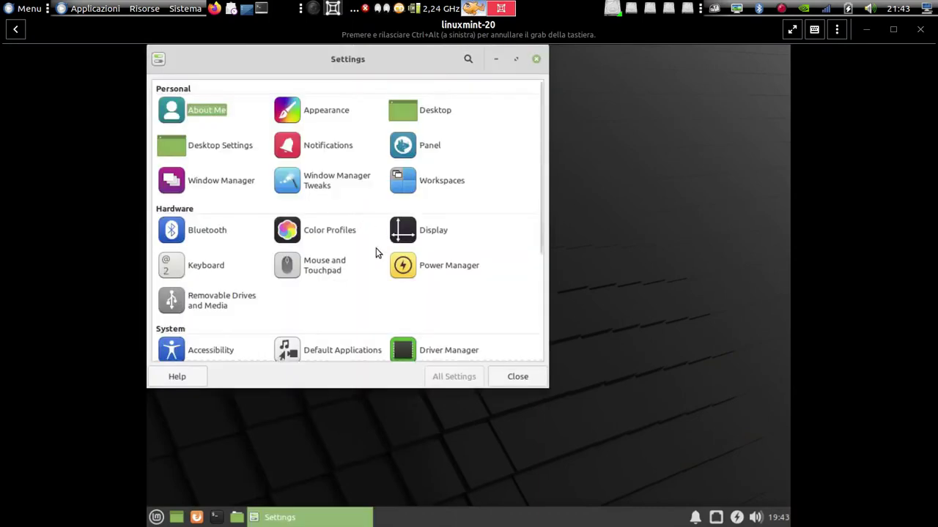
{"action": "left_click", "coordinate": [429, 233]}
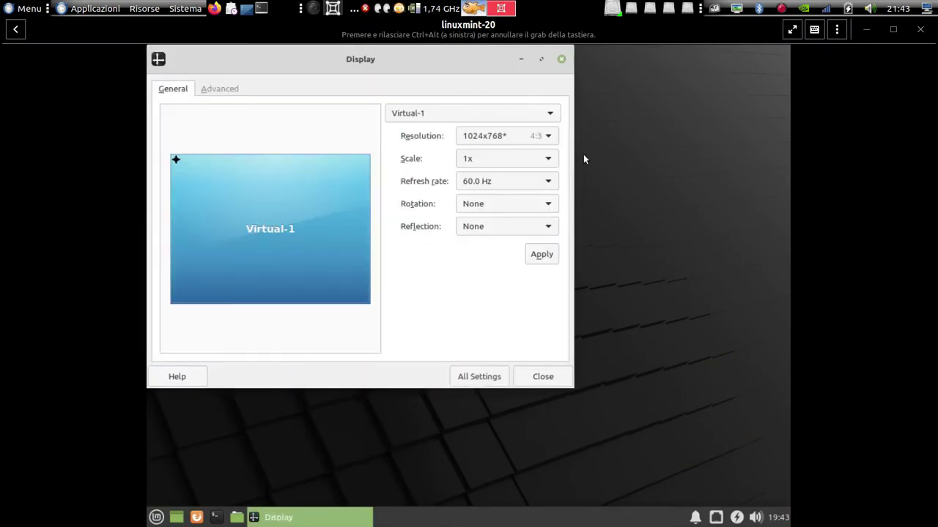
{"action": "left_click", "coordinate": [551, 137]}
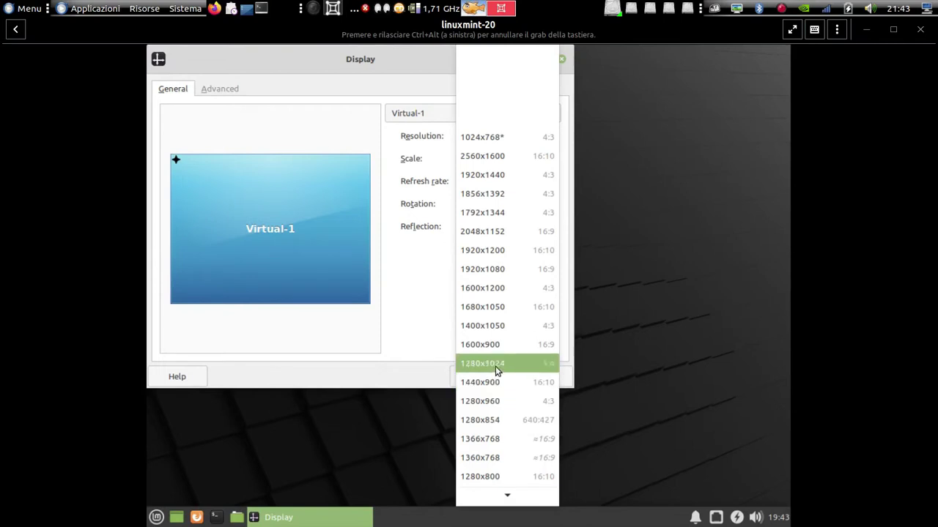
{"action": "left_click", "coordinate": [486, 420]}
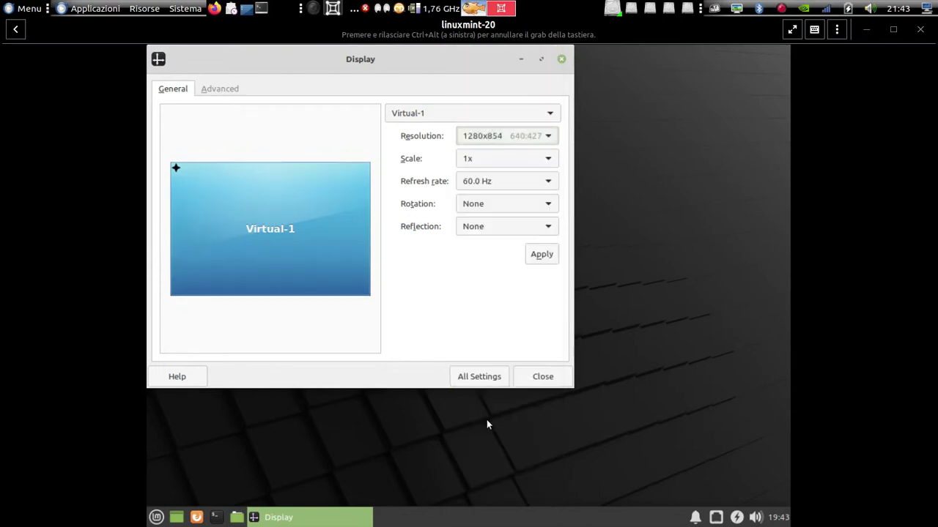
{"action": "left_click", "coordinate": [542, 255]}
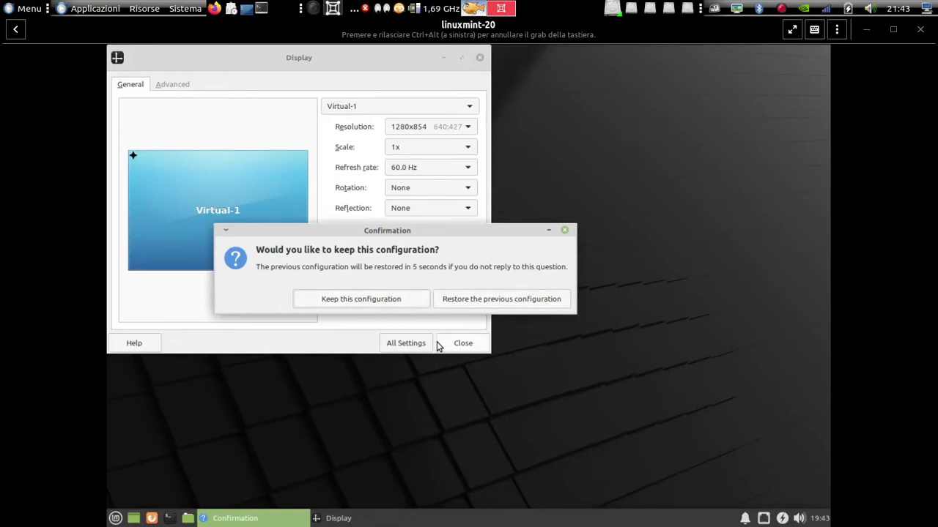
{"action": "left_click", "coordinate": [392, 301]}
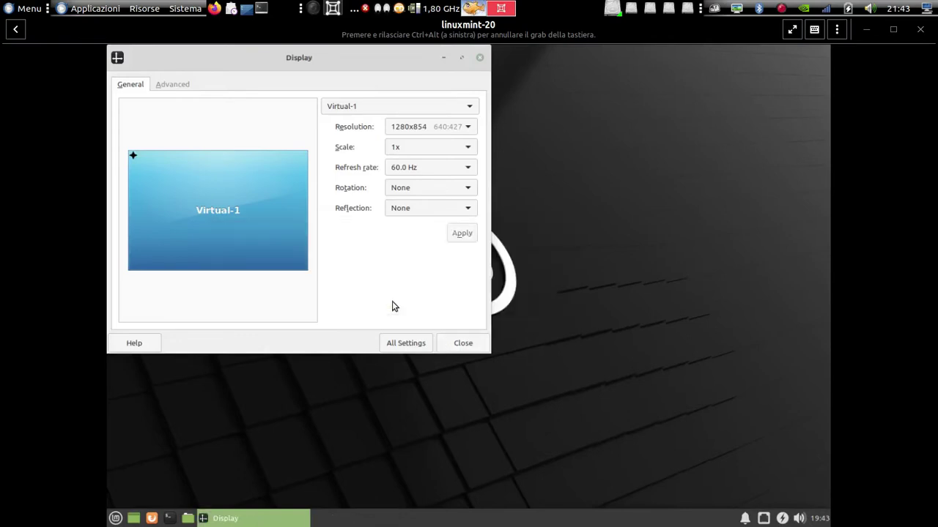
Switch the resolution to 1366x768, keep it, close Display, and return the VM to a window
{"action": "left_click", "coordinate": [469, 128]}
{"action": "left_click", "coordinate": [465, 146]}
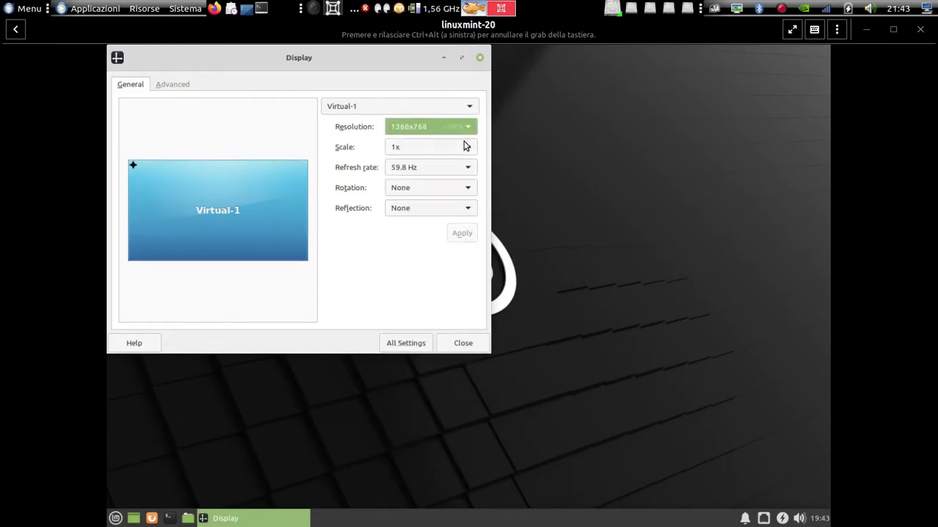
{"action": "left_click", "coordinate": [462, 234]}
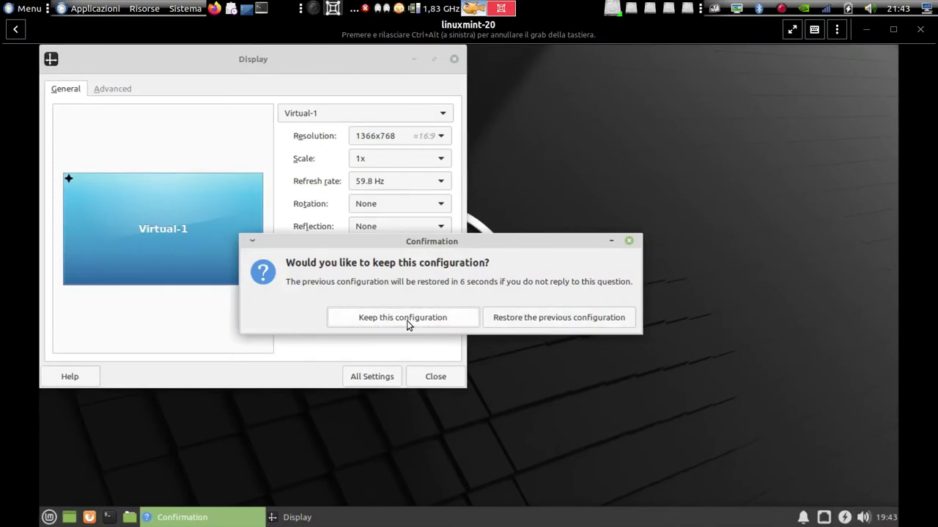
{"action": "left_click", "coordinate": [406, 321]}
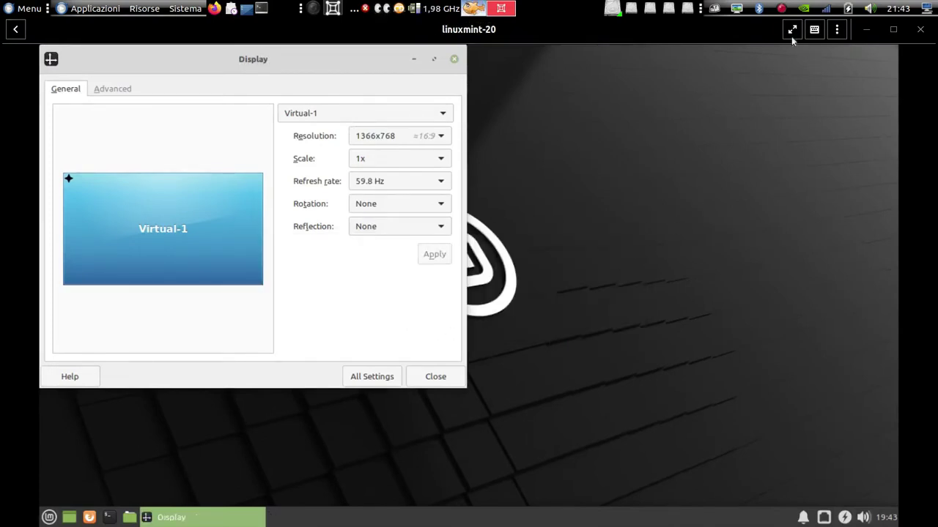
{"action": "left_click", "coordinate": [792, 31]}
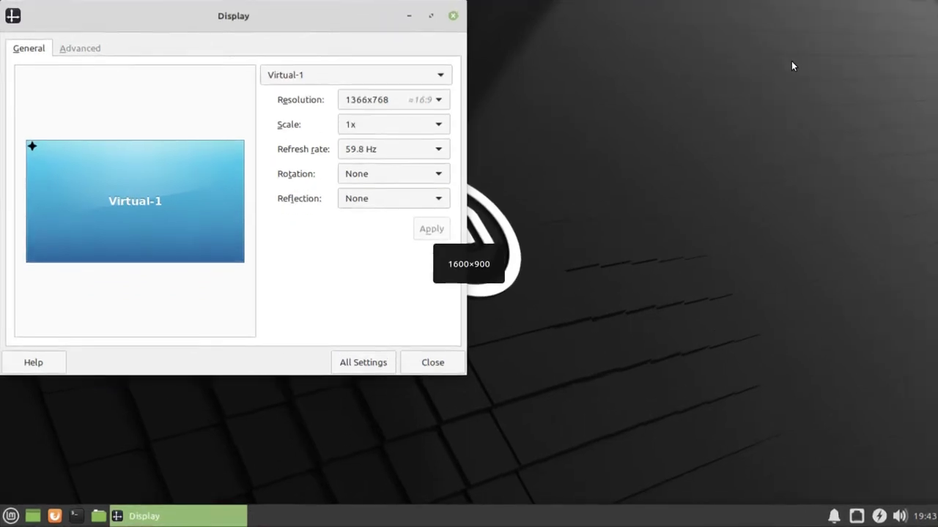
{"action": "mouse_move", "coordinate": [860, 5]}
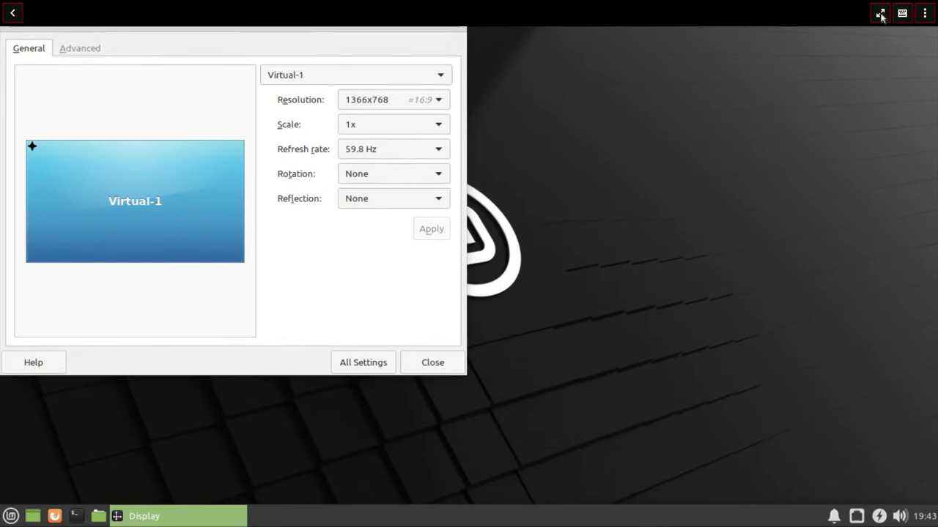
{"action": "left_click", "coordinate": [430, 360]}
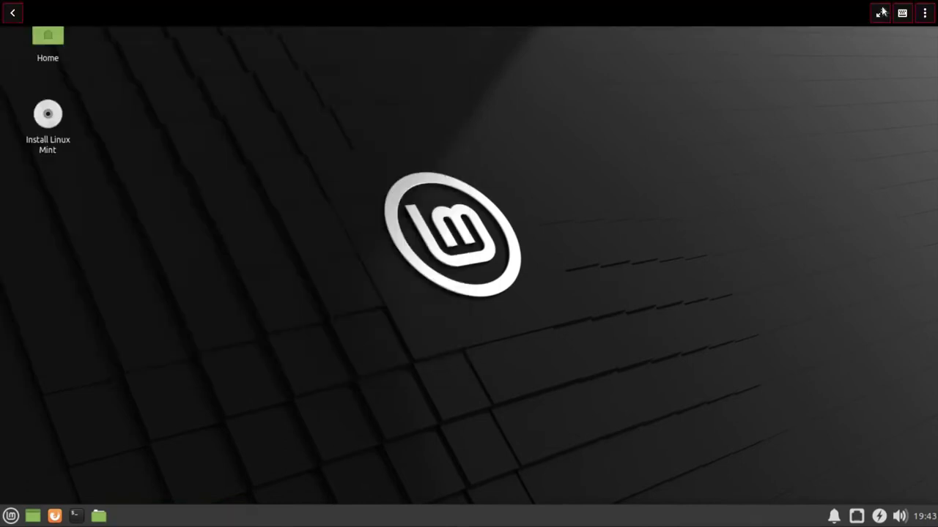
{"action": "left_click", "coordinate": [881, 12]}
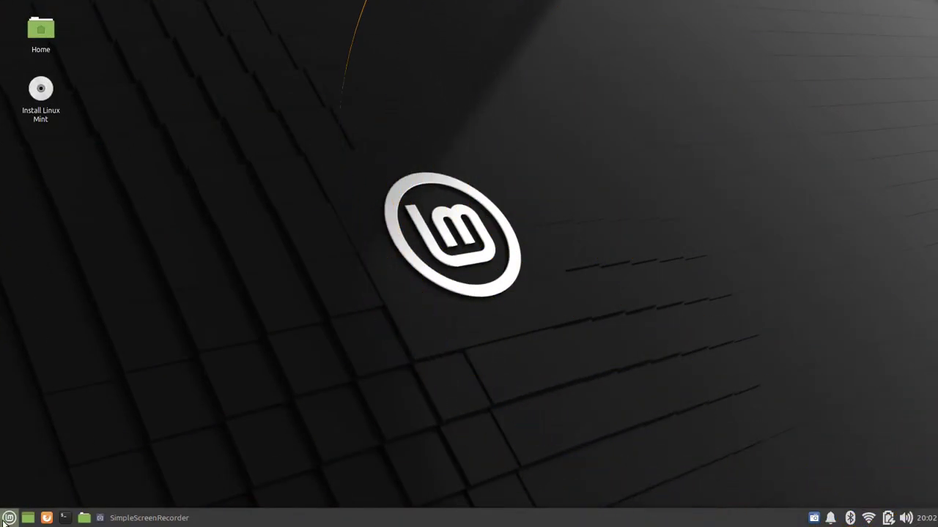
Launch the Install Linux Mint installer from the live desktop
{"action": "left_click", "coordinate": [6, 519]}
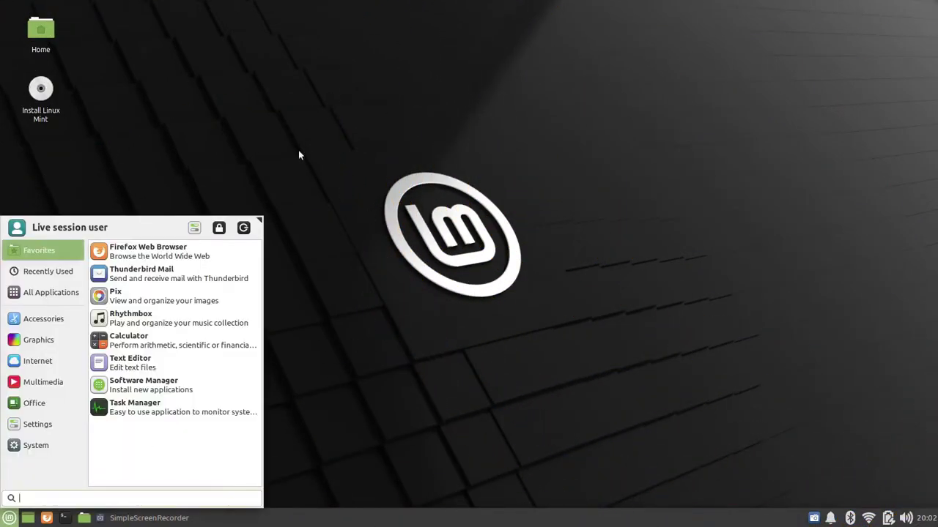
{"action": "left_click", "coordinate": [298, 155]}
{"action": "right_click", "coordinate": [41, 89]}
{"action": "key", "text": "Escape"}
{"action": "left_click", "coordinate": [550, 304]}
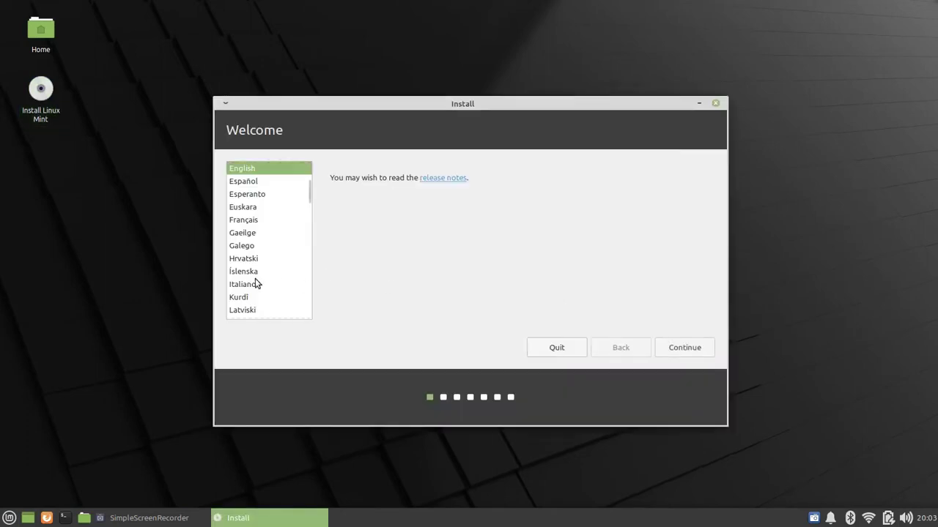
Choose Italiano, test the keyboard with 'prova', and continue past the codecs page
{"action": "left_click", "coordinate": [249, 284]}
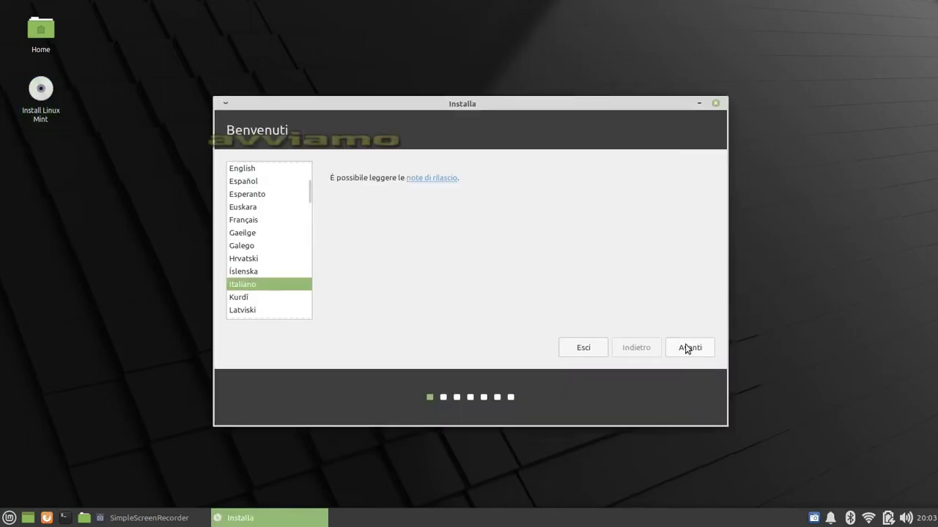
{"action": "left_click", "coordinate": [689, 347]}
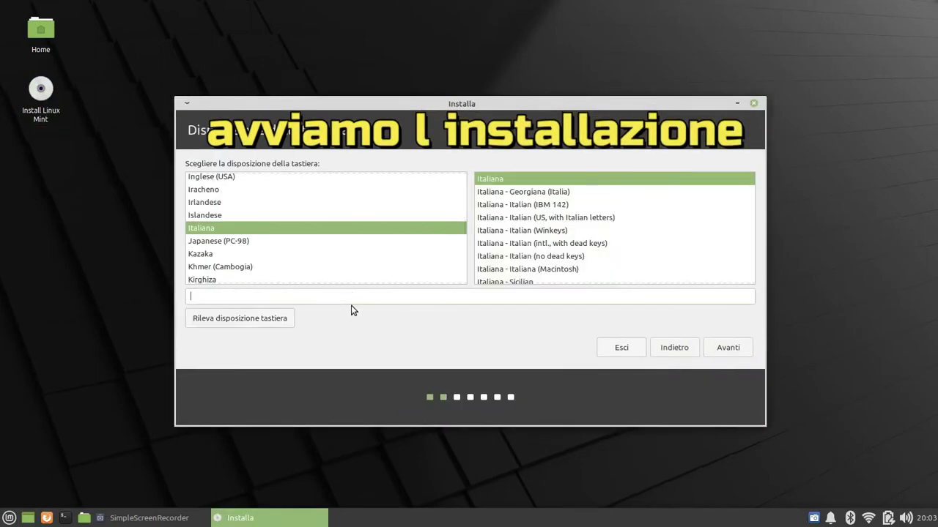
{"action": "type", "text": "prova"}
{"action": "left_click", "coordinate": [728, 347]}
{"action": "left_click", "coordinate": [729, 352]}
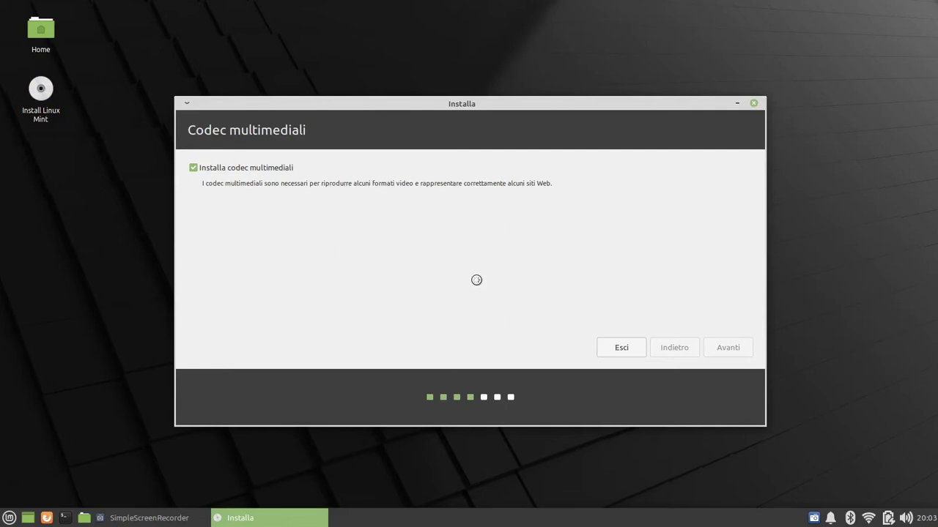
Select Cancella il disco e installa Linux Mint and confirm installing to the whole disk
{"action": "left_click", "coordinate": [813, 518]}
{"action": "right_click", "coordinate": [813, 518]}
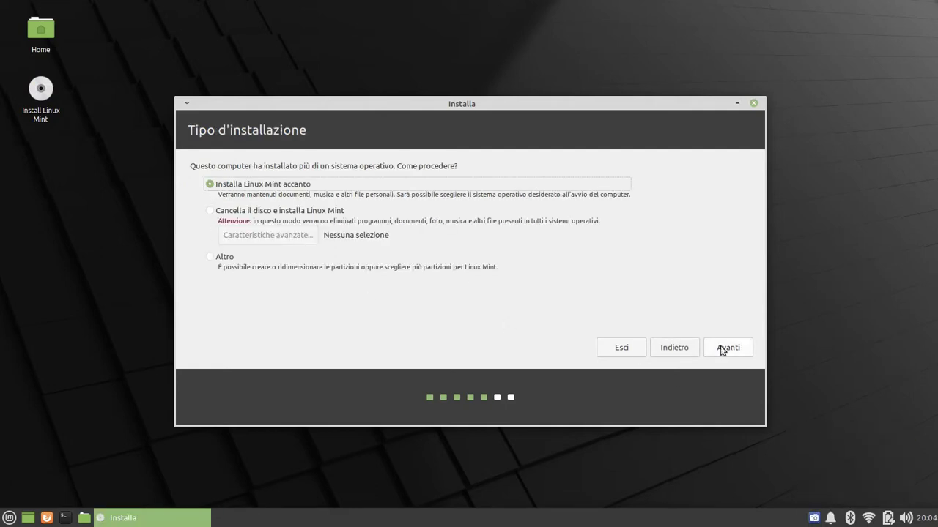
{"action": "left_click", "coordinate": [210, 211]}
{"action": "left_click", "coordinate": [733, 348]}
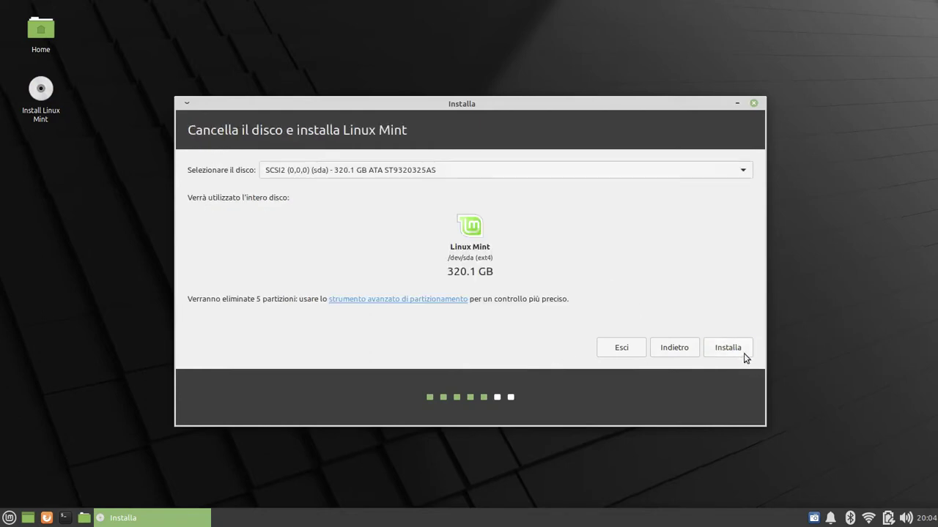
{"action": "left_click", "coordinate": [726, 347]}
{"action": "left_click", "coordinate": [695, 337]}
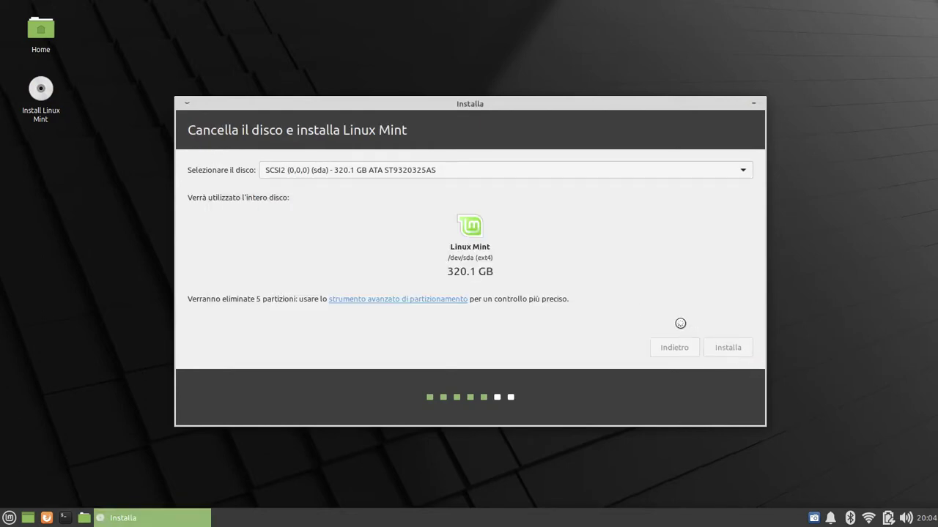
Enter the user's name and a valid computer name, then confirm the account details
{"action": "left_click", "coordinate": [727, 347]}
{"action": "type", "text": "franco"}
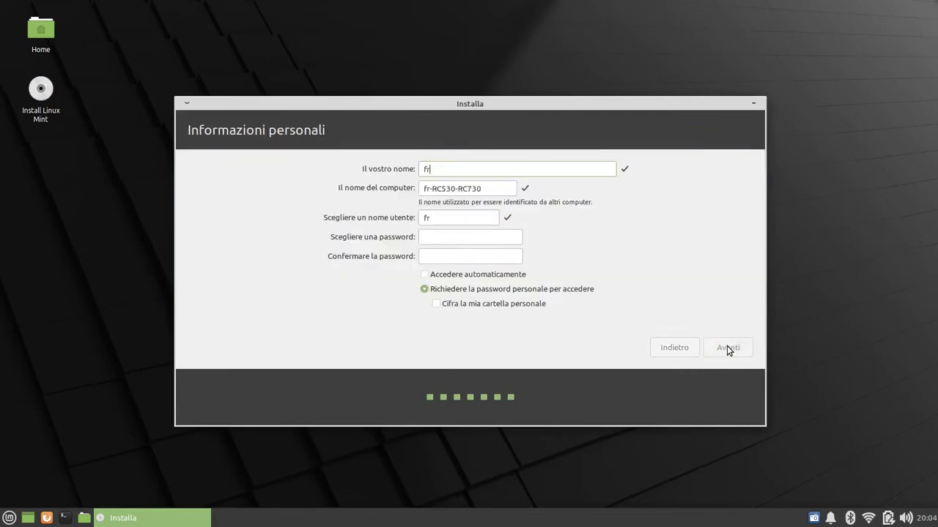
{"action": "left_click", "coordinate": [501, 189]}
{"action": "left_click", "coordinate": [449, 189]}
{"action": "key", "text": "BackSpace"}
{"action": "key", "text": "BackSpace"}
{"action": "key", "text": "BackSpace"}
{"action": "key", "text": "BackSpace"}
{"action": "key", "text": "BackSpace"}
{"action": "key", "text": "BackSpace"}
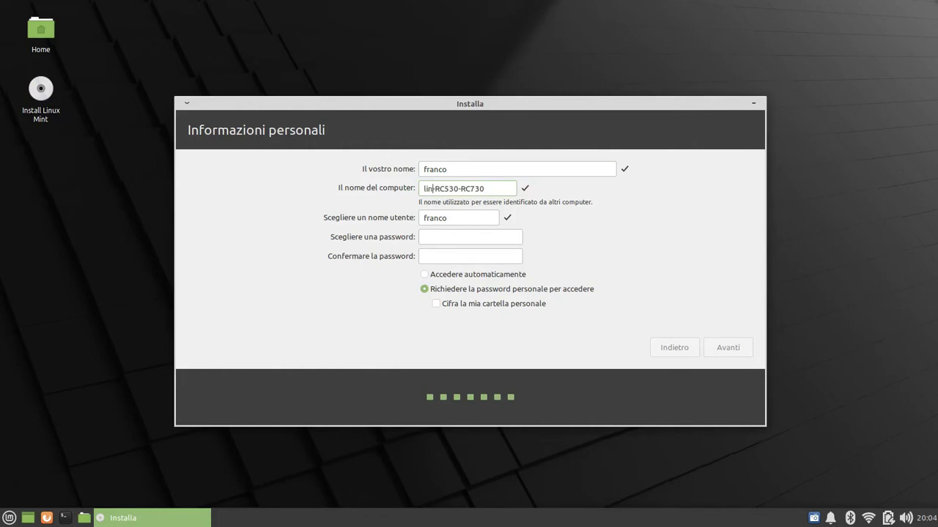
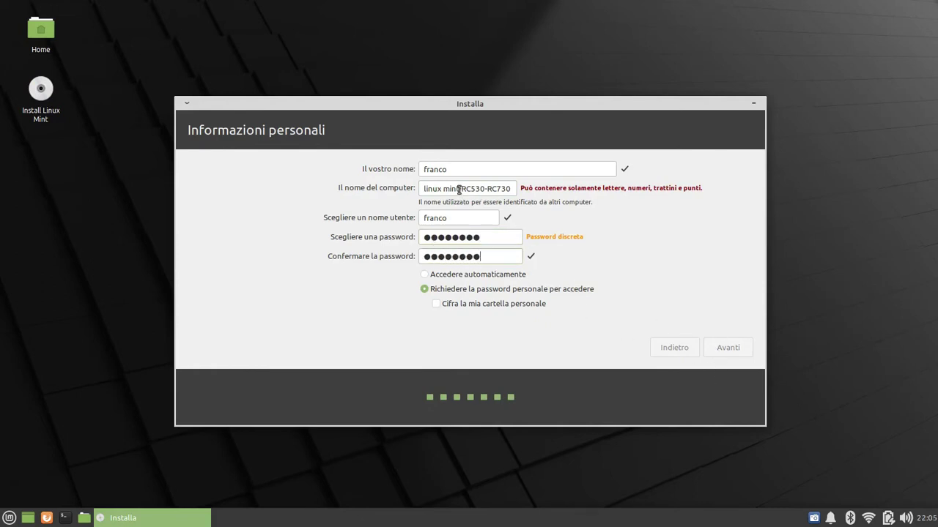
{"action": "key", "text": "BackSpace"}
{"action": "key", "text": "BackSpace"}
{"action": "key", "text": "BackSpace"}
{"action": "key", "text": "BackSpace"}
{"action": "key", "text": "BackSpace"}
{"action": "key", "text": "BackSpace"}
{"action": "key", "text": "BackSpace"}
{"action": "key", "text": "BackSpace"}
{"action": "key", "text": "BackSpace"}
{"action": "key", "text": "BackSpace"}
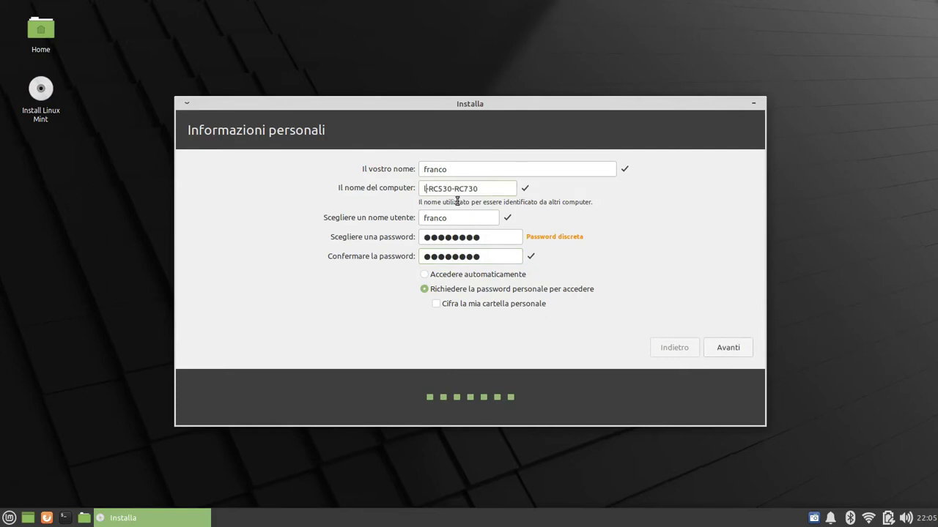
{"action": "left_click", "coordinate": [425, 188]}
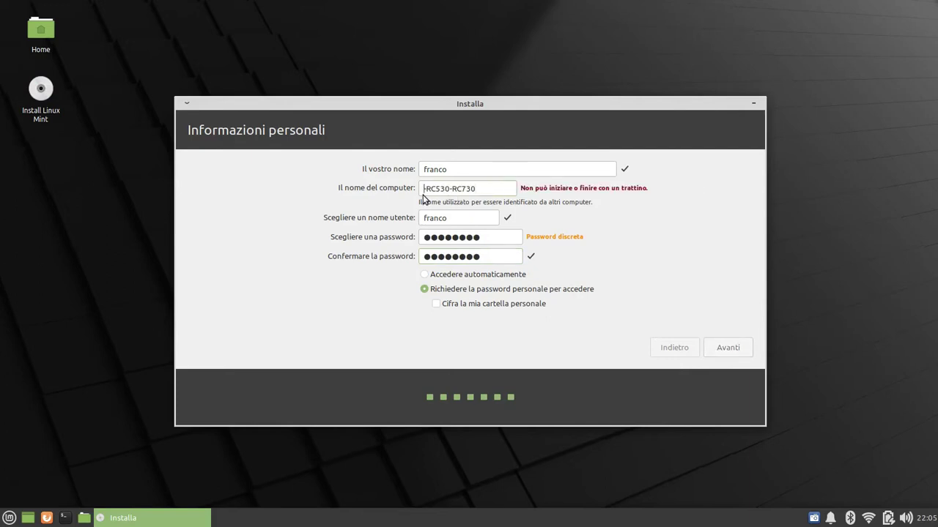
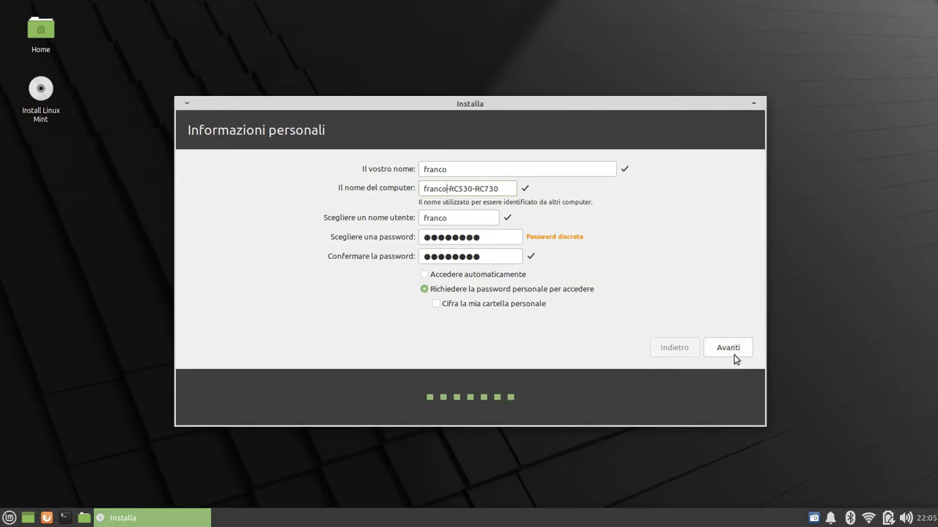
{"action": "left_click", "coordinate": [734, 357]}
Advance the installer slideshow through several slides to the photos slide
{"action": "left_click", "coordinate": [266, 394]}
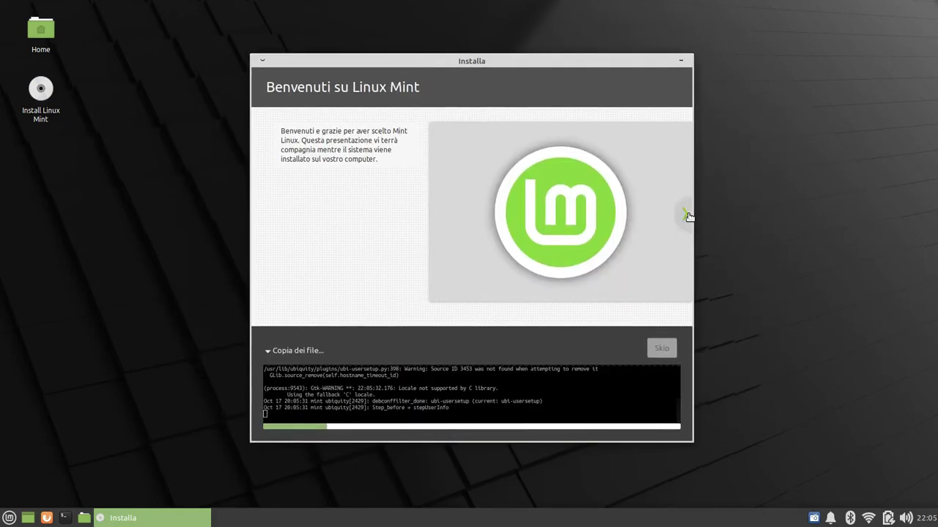
{"action": "left_click", "coordinate": [689, 217]}
{"action": "left_click", "coordinate": [689, 217]}
{"action": "left_click", "coordinate": [688, 217]}
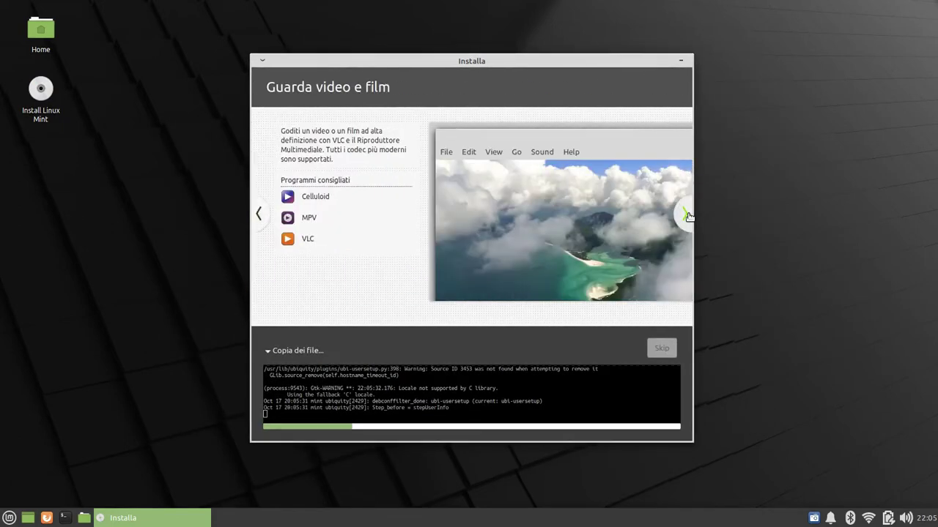
{"action": "left_click", "coordinate": [689, 217]}
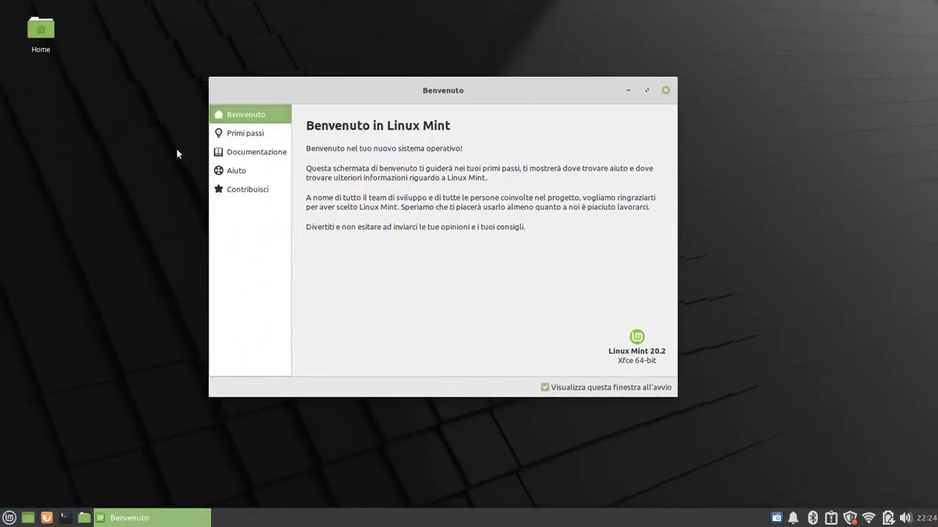
On Primi passi, switch to the dark theme with the blue accent colour
{"action": "left_click", "coordinate": [245, 133]}
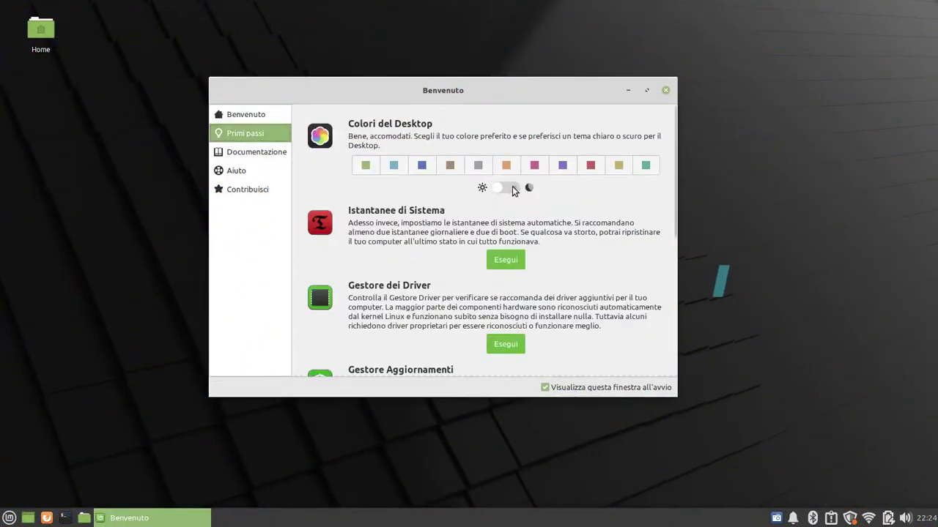
{"action": "left_click", "coordinate": [513, 190]}
{"action": "left_click", "coordinate": [422, 165]}
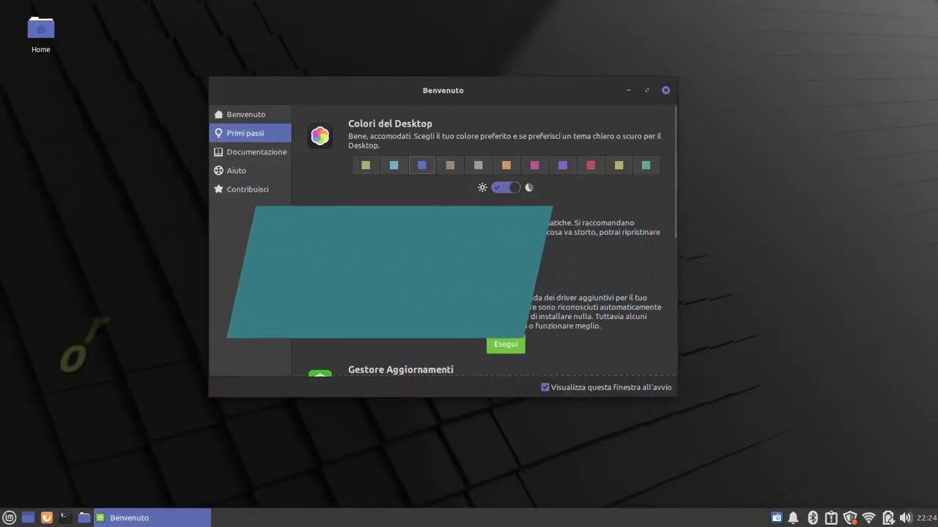
Open Timeshift snapshot setup with the administrator password, then close its wizard and window
{"action": "left_click", "coordinate": [502, 261]}
{"action": "type", "text": "****"}
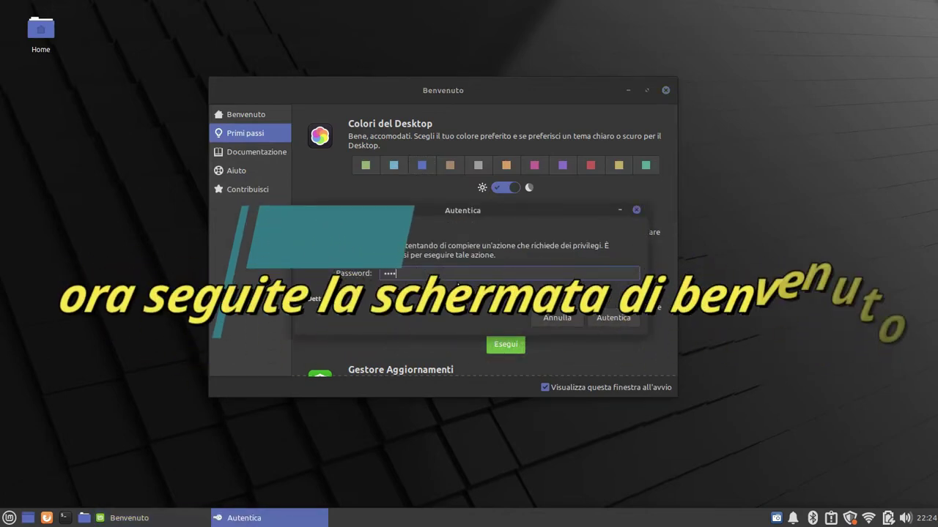
{"action": "type", "text": "**"}
{"action": "key", "text": "Return"}
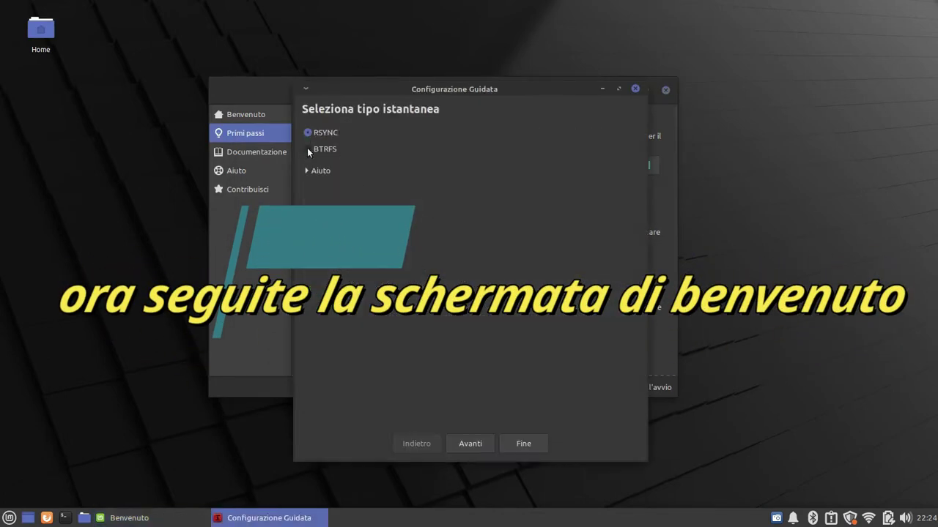
{"action": "left_click", "coordinate": [635, 89]}
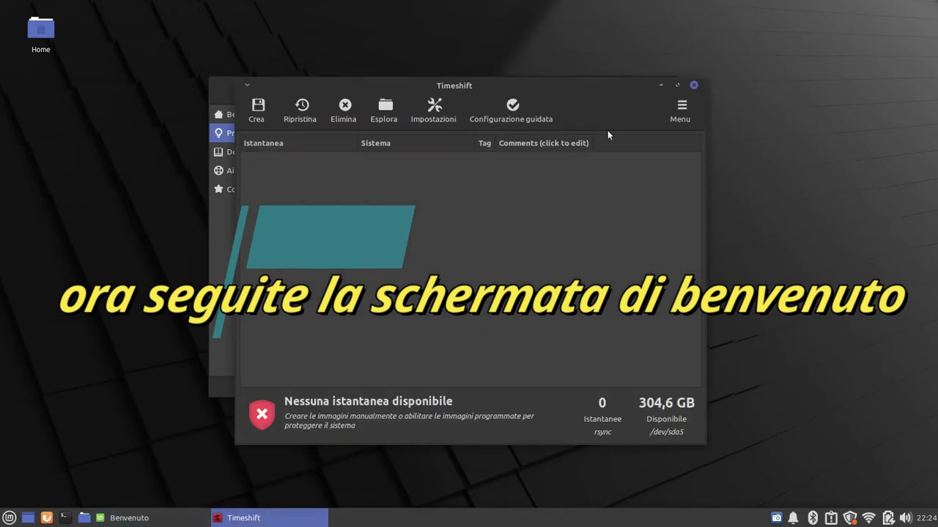
{"action": "left_click", "coordinate": [695, 85]}
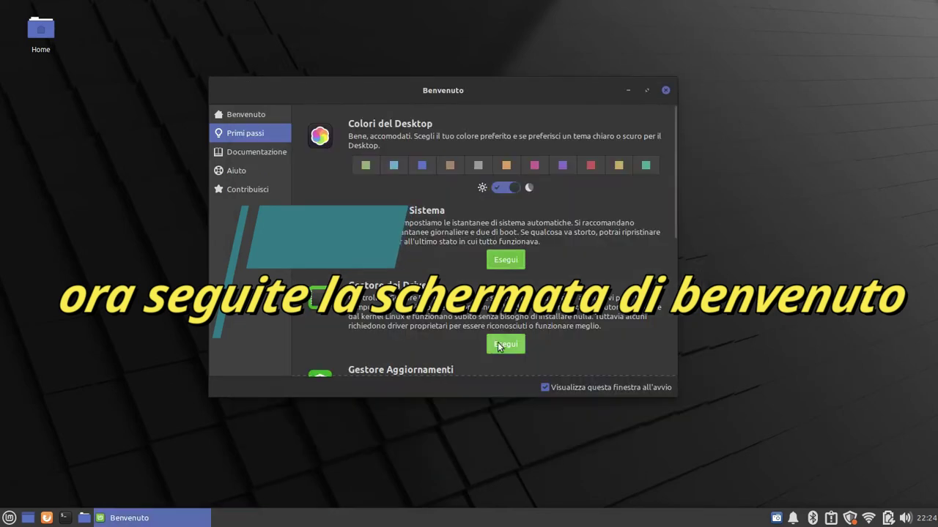
Launch Driver Manager from Gestore dei Driver, authenticating with the password
{"action": "left_click", "coordinate": [505, 345]}
{"action": "type", "text": "******"}
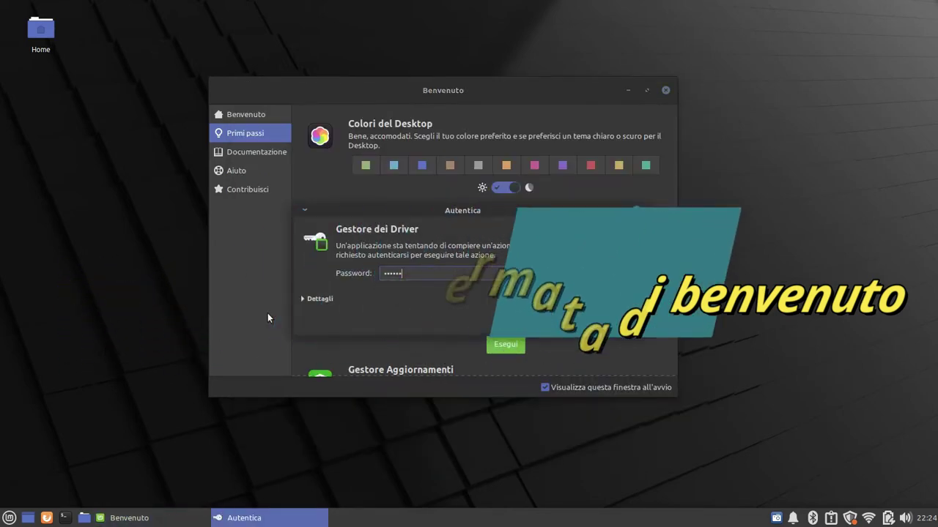
{"action": "key", "text": "Return"}
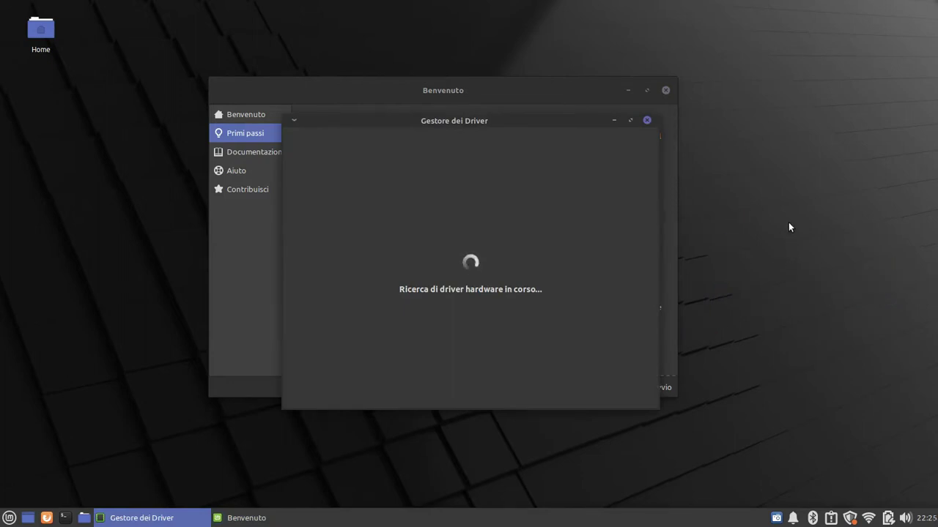
{"action": "right_click", "coordinate": [850, 519]}
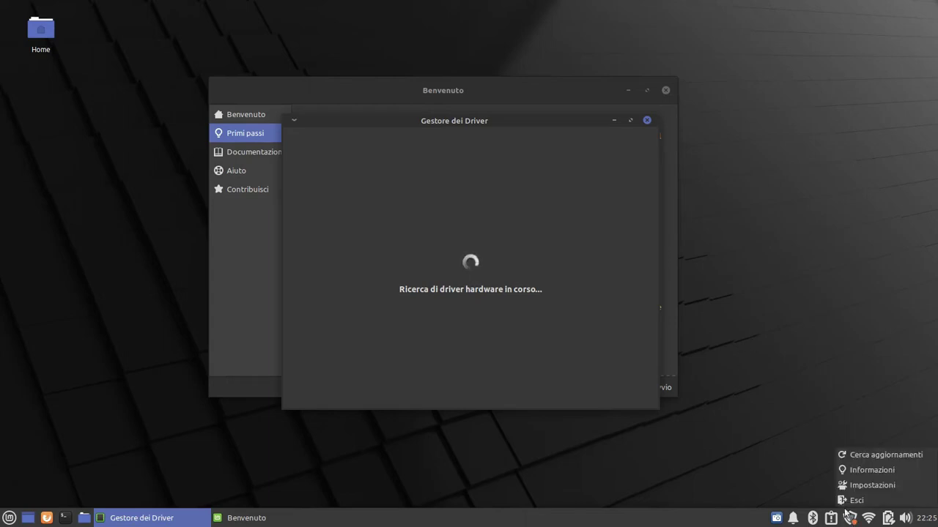
{"action": "right_click", "coordinate": [776, 518]}
{"action": "left_click", "coordinate": [806, 433]}
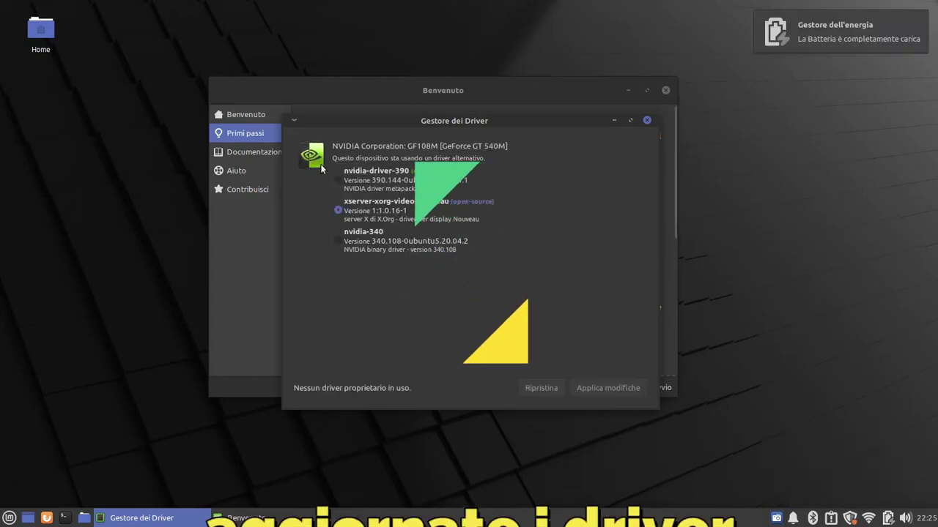
Select the recommended nvidia-driver-390 and apply the driver change
{"action": "left_click", "coordinate": [337, 180]}
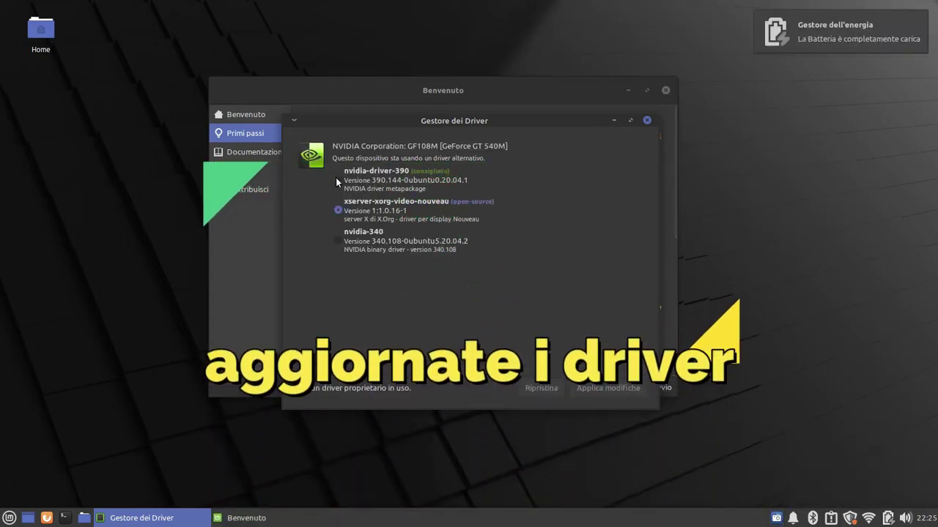
{"action": "left_click", "coordinate": [599, 389]}
{"action": "right_click", "coordinate": [776, 518]}
{"action": "left_click", "coordinate": [755, 502]}
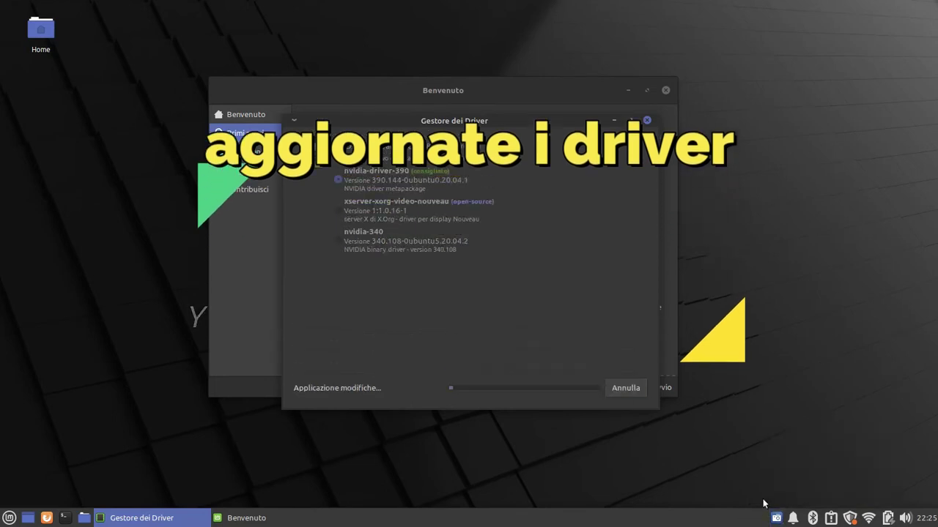
{"action": "right_click", "coordinate": [776, 518]}
{"action": "left_click", "coordinate": [802, 432]}
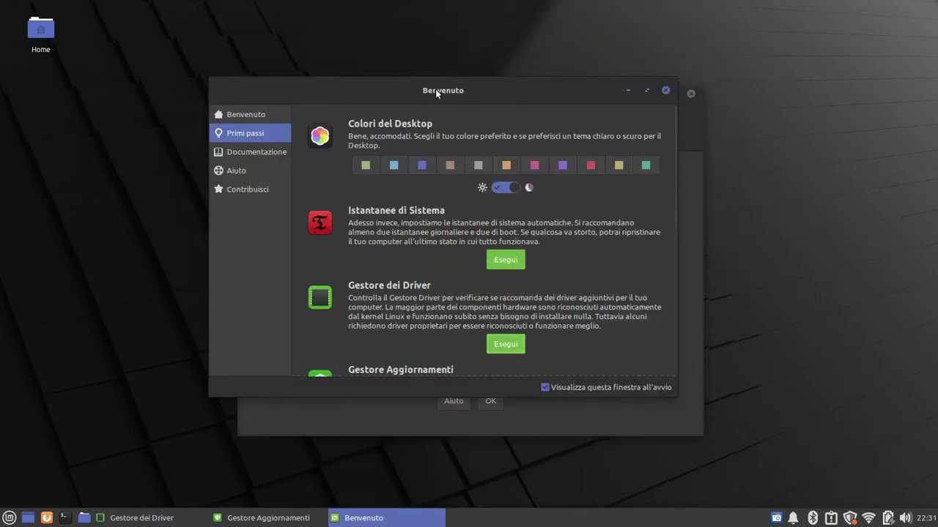
Upgrade Update Manager to its new version, authenticating with the password
{"action": "left_click_drag", "start_coordinate": [435, 88], "coordinate": [374, 84]}
{"action": "left_click", "coordinate": [537, 353]}
{"action": "left_click", "coordinate": [491, 402]}
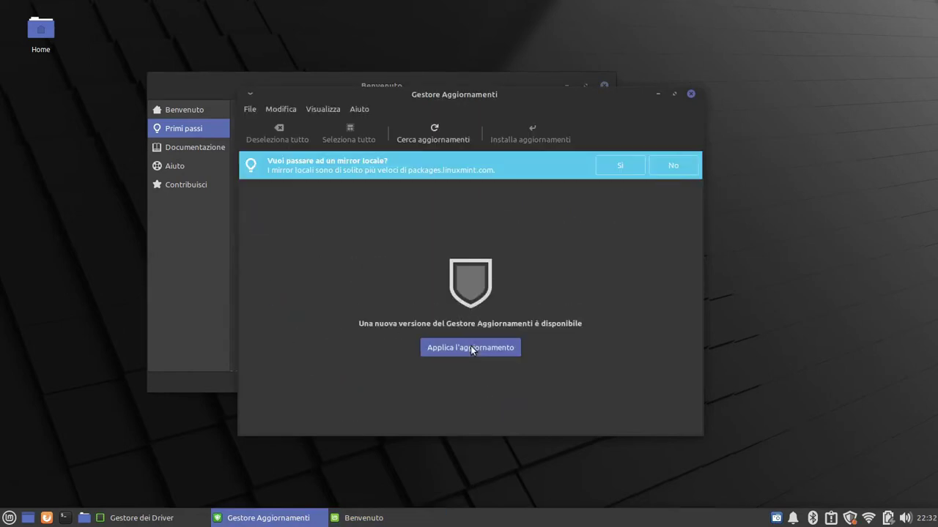
{"action": "left_click", "coordinate": [470, 347]}
{"action": "left_click", "coordinate": [470, 304]}
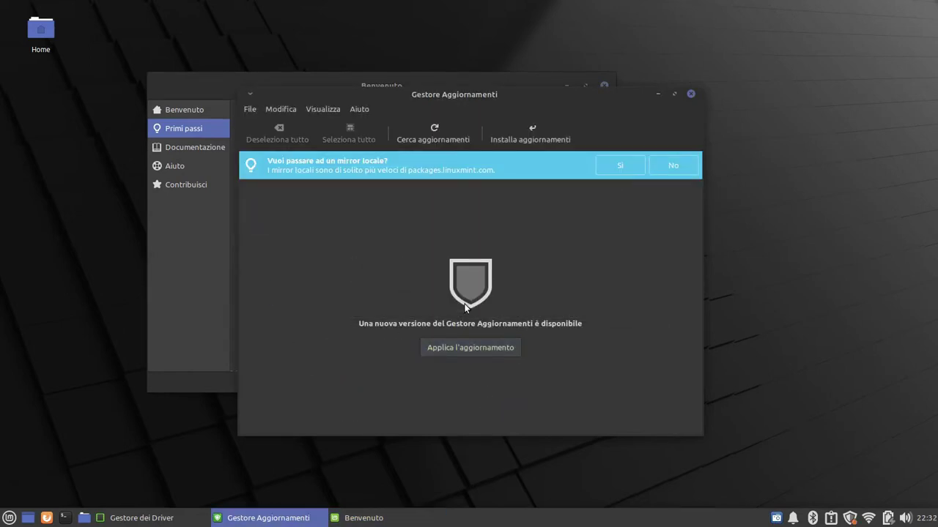
{"action": "left_click", "coordinate": [776, 518]}
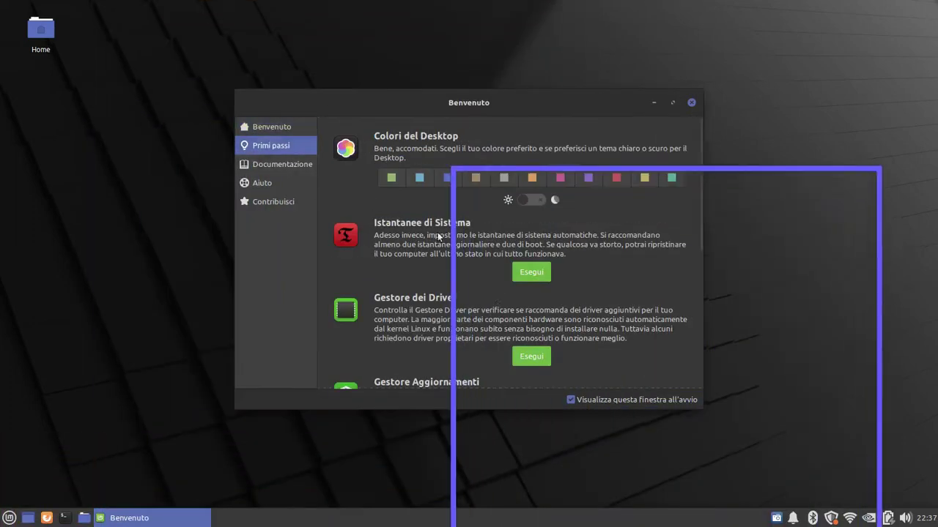
{"action": "scroll", "coordinate": [438, 235], "scroll_direction": "down", "scroll_amount": 3}
{"action": "left_click", "coordinate": [525, 340]}
{"action": "left_click_drag", "start_coordinate": [579, 159], "coordinate": [506, 81]}
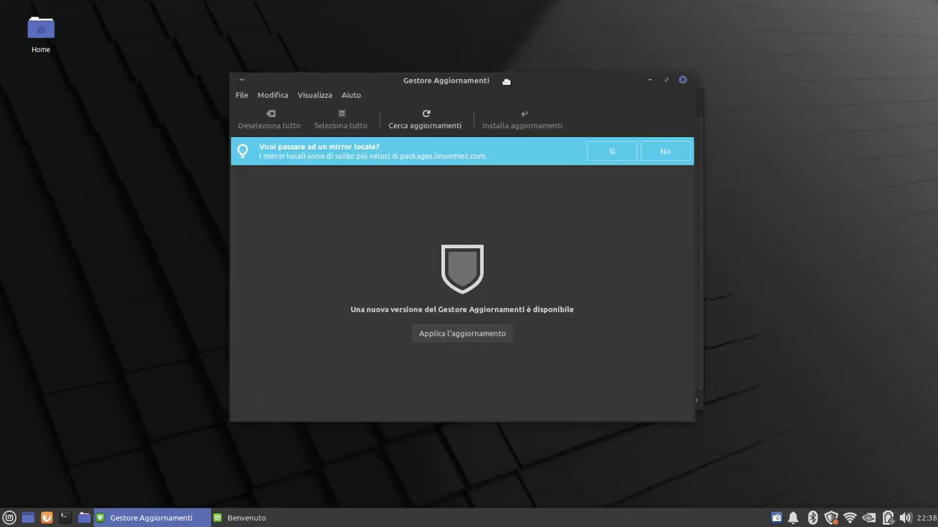
{"action": "left_click", "coordinate": [490, 318]}
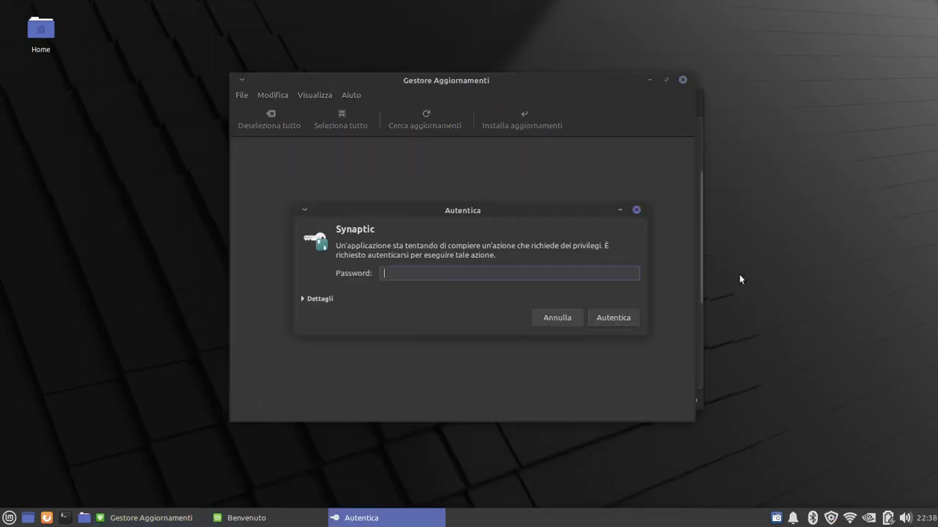
{"action": "type", "text": "••"}
{"action": "key", "text": "Return"}
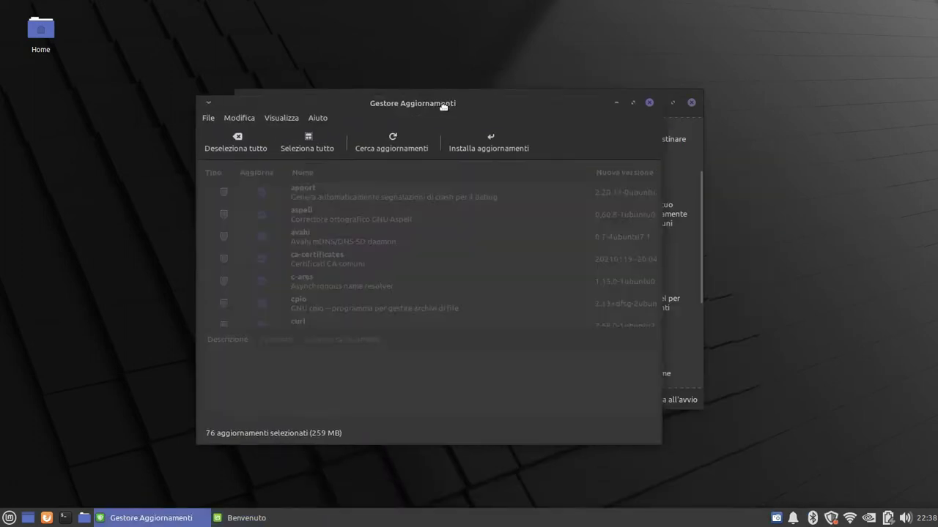
Install all 76 selected updates (259 MB), accepting the extra changes and entering the password
{"action": "left_click", "coordinate": [482, 129]}
{"action": "left_click", "coordinate": [444, 377]}
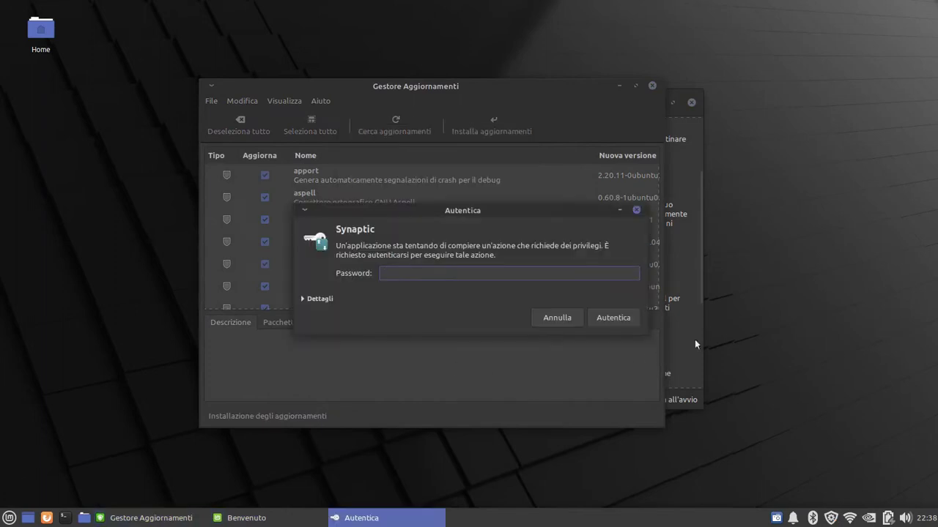
{"action": "type", "text": "••••"}
{"action": "key", "text": "Return"}
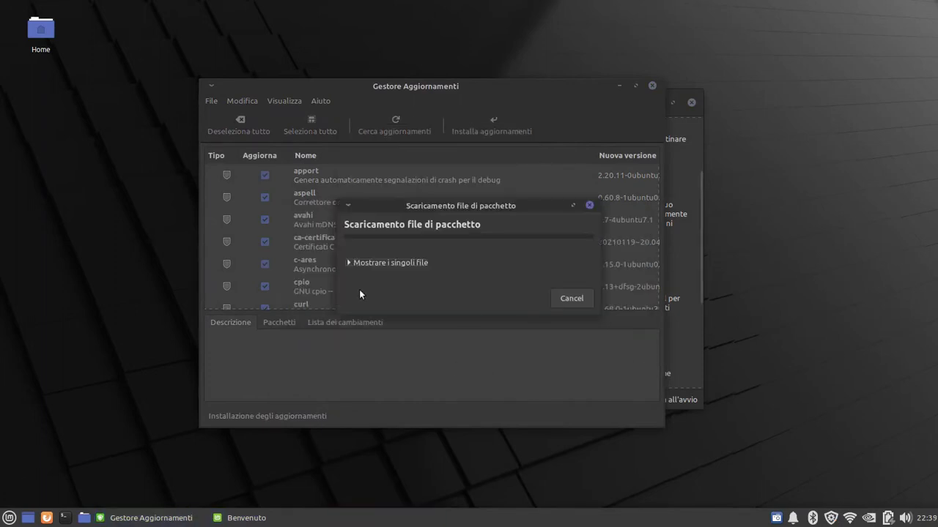
{"action": "left_click", "coordinate": [347, 265]}
{"action": "left_click_drag", "start_coordinate": [476, 206], "coordinate": [469, 171]}
{"action": "left_click", "coordinate": [777, 518]}
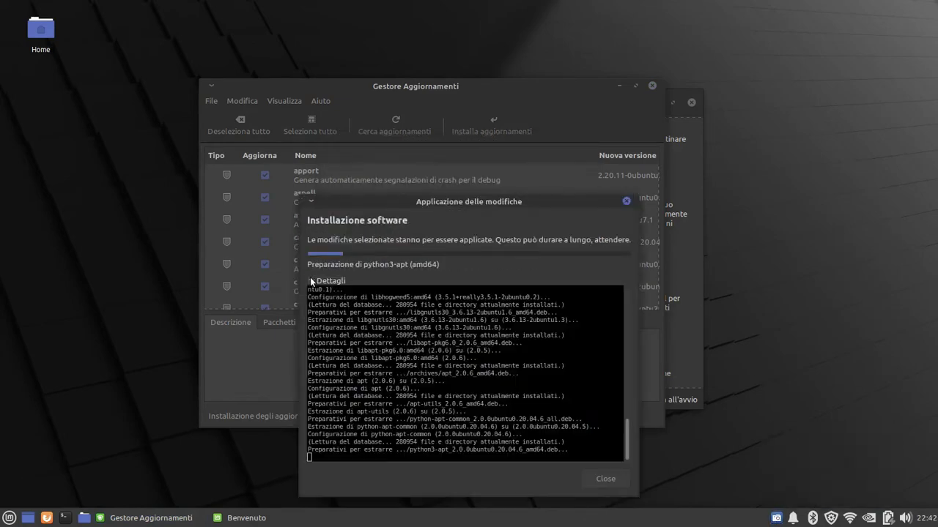
{"action": "left_click_drag", "start_coordinate": [386, 204], "coordinate": [386, 104]}
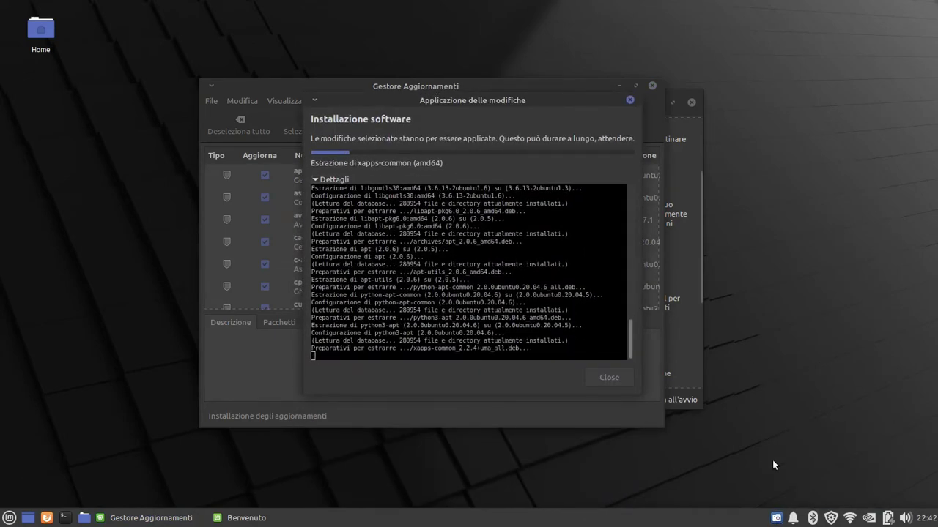
{"action": "left_click", "coordinate": [776, 518]}
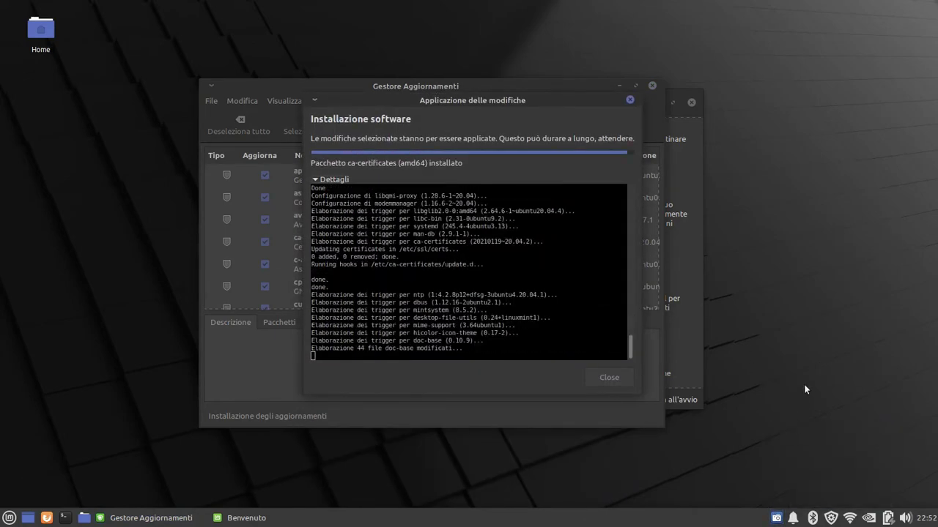
{"action": "left_click", "coordinate": [869, 518]}
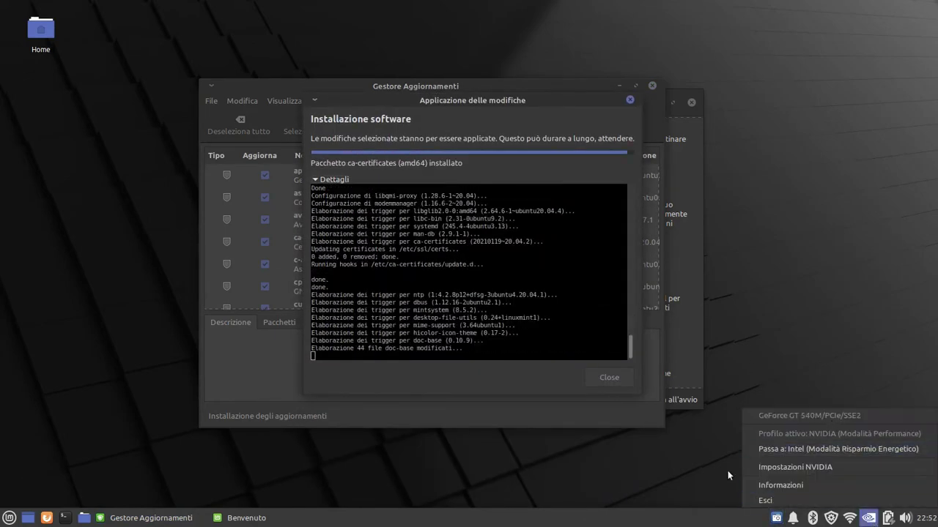
{"action": "left_click", "coordinate": [743, 443]}
{"action": "left_click", "coordinate": [777, 518]}
{"action": "left_click", "coordinate": [791, 435]}
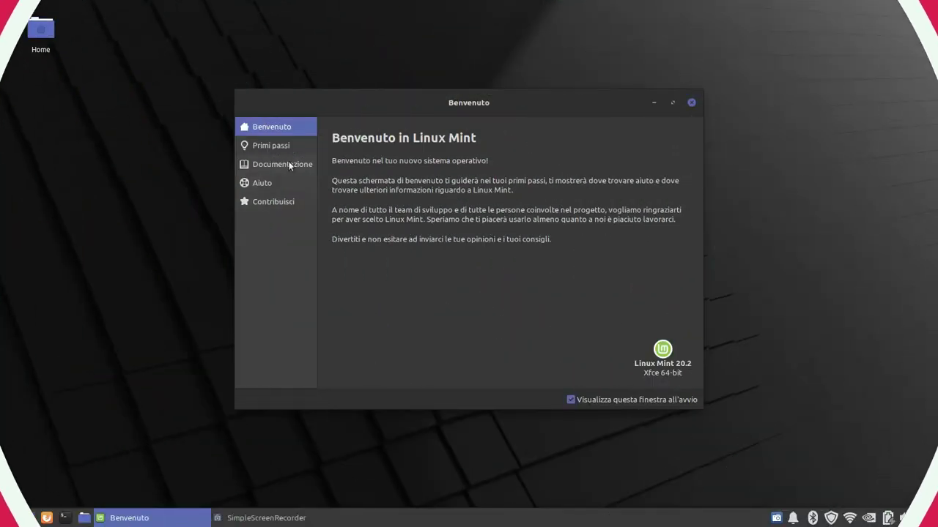
Open the Firewall configuration from the first-steps page with the password, then close it
{"action": "left_click", "coordinate": [271, 145]}
{"action": "scroll", "coordinate": [542, 330], "scroll_direction": "down", "scroll_amount": 8}
{"action": "left_click", "coordinate": [529, 366]}
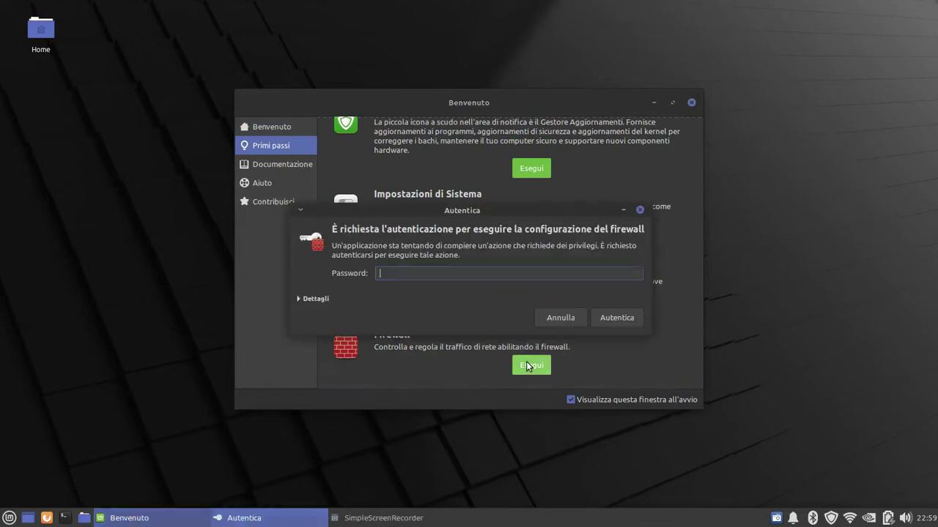
{"action": "type", "text": "•••••••"}
{"action": "key", "text": "Return"}
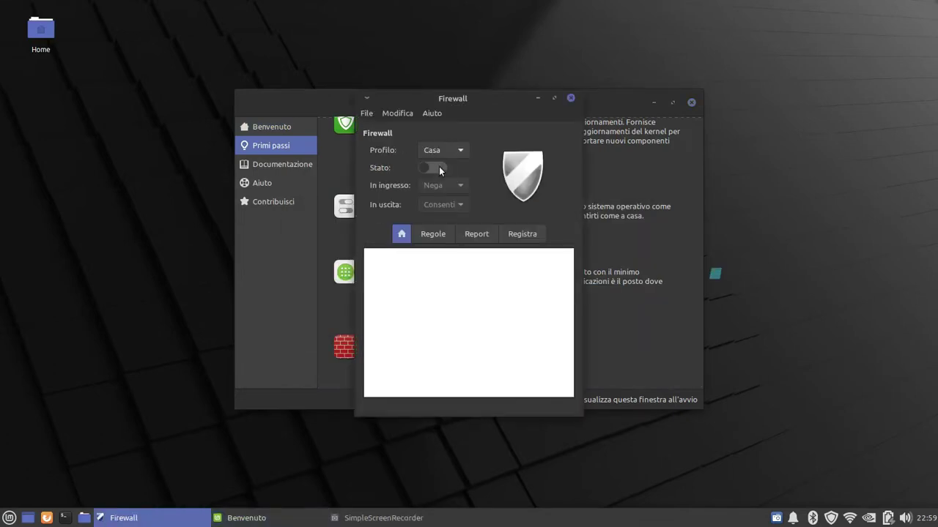
{"action": "left_click", "coordinate": [570, 98]}
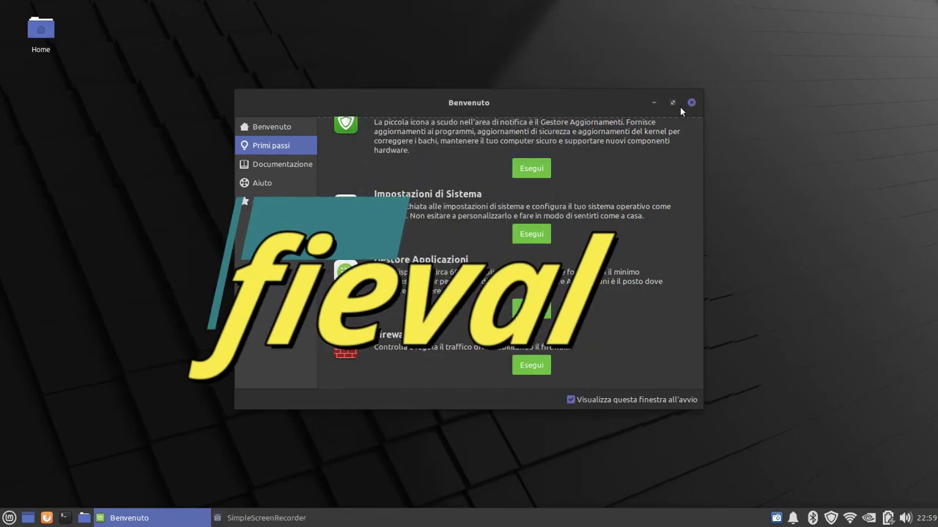
Untick 'Visualizza questa finestra all'avvio' and close the Welcome window
{"action": "left_click", "coordinate": [571, 400]}
{"action": "left_click", "coordinate": [691, 102]}
{"action": "right_click", "coordinate": [195, 127]}
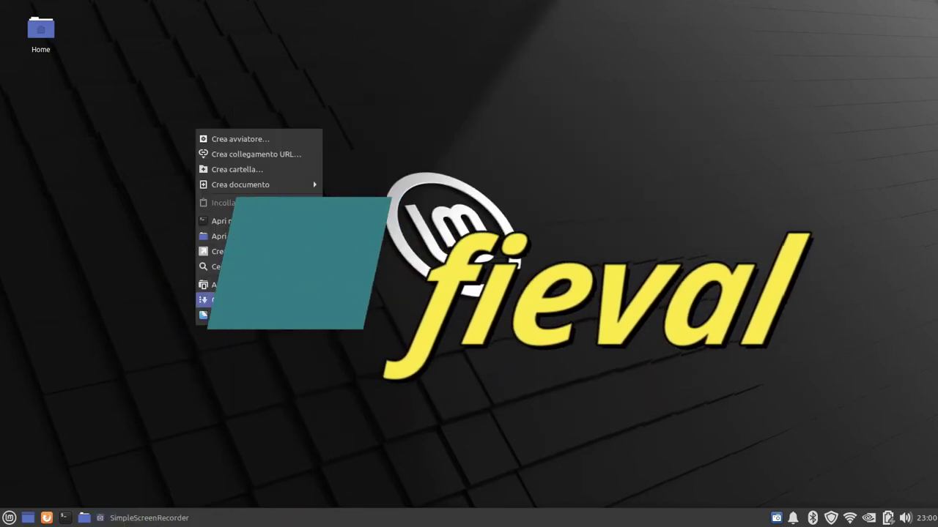
In Desktop Settings' Icone tab, show the Cestino icon on the desktop
{"action": "left_click", "coordinate": [236, 315]}
{"action": "left_click", "coordinate": [370, 132]}
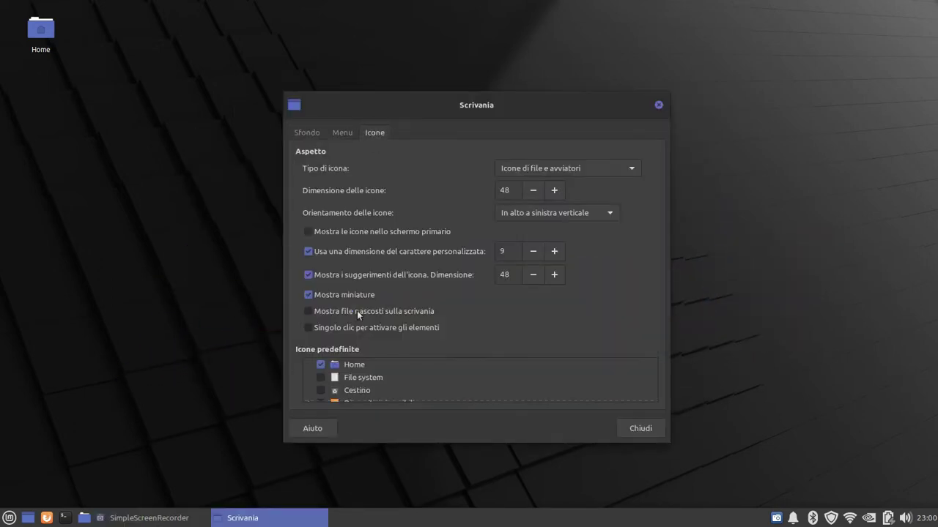
{"action": "left_click", "coordinate": [320, 377]}
{"action": "left_click", "coordinate": [320, 390]}
{"action": "left_click", "coordinate": [320, 378]}
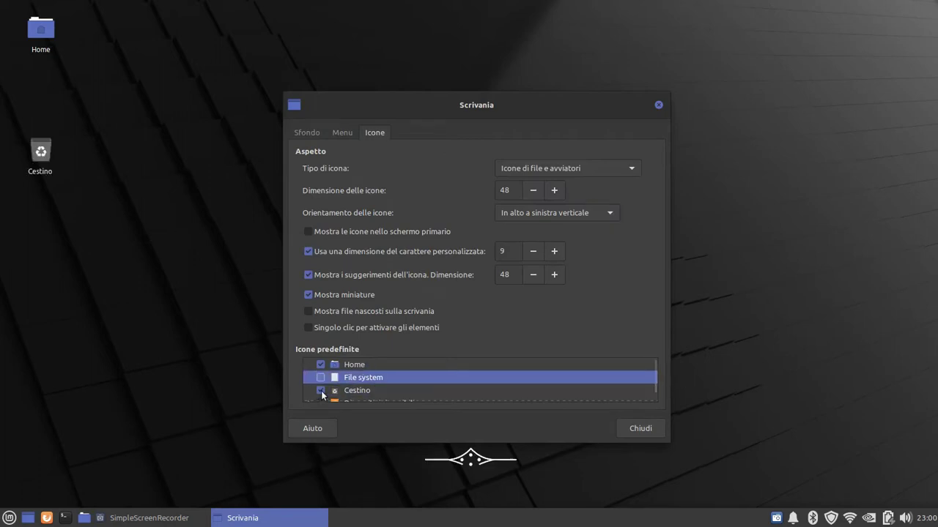
{"action": "left_click", "coordinate": [319, 399]}
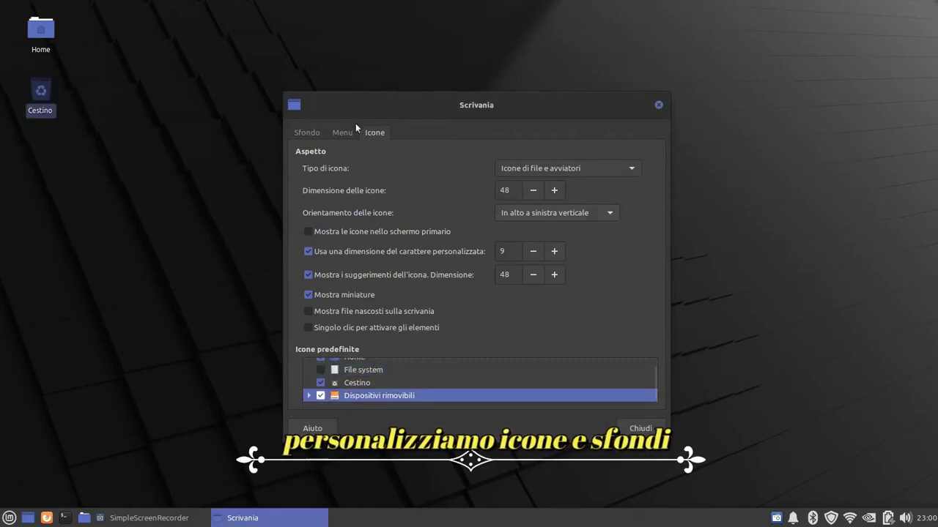
Set the autumn tree wallpaper with change interval 1 and close Desktop Settings
{"action": "left_click", "coordinate": [307, 132]}
{"action": "scroll", "coordinate": [391, 208], "scroll_direction": "down", "scroll_amount": 5}
{"action": "left_click", "coordinate": [387, 210]}
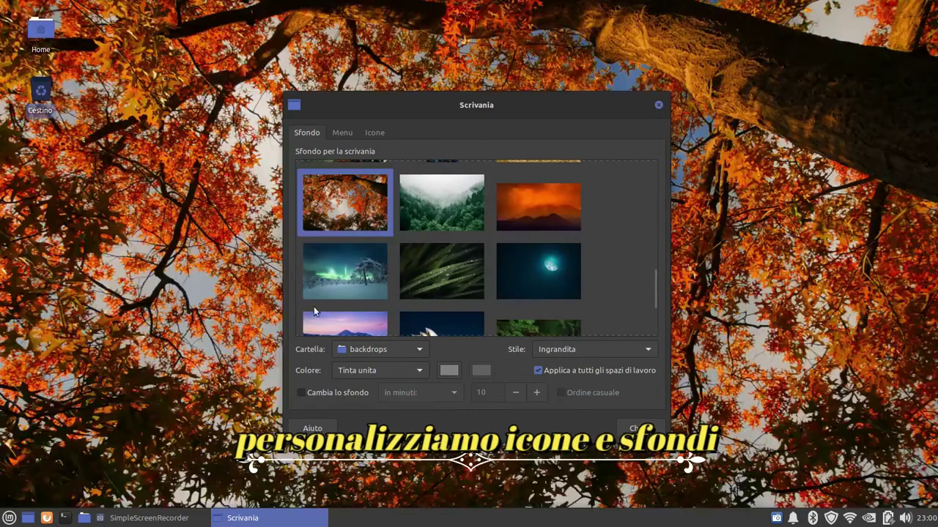
{"action": "left_click", "coordinate": [514, 394]}
{"action": "left_click", "coordinate": [514, 393]}
{"action": "left_click", "coordinate": [514, 394]}
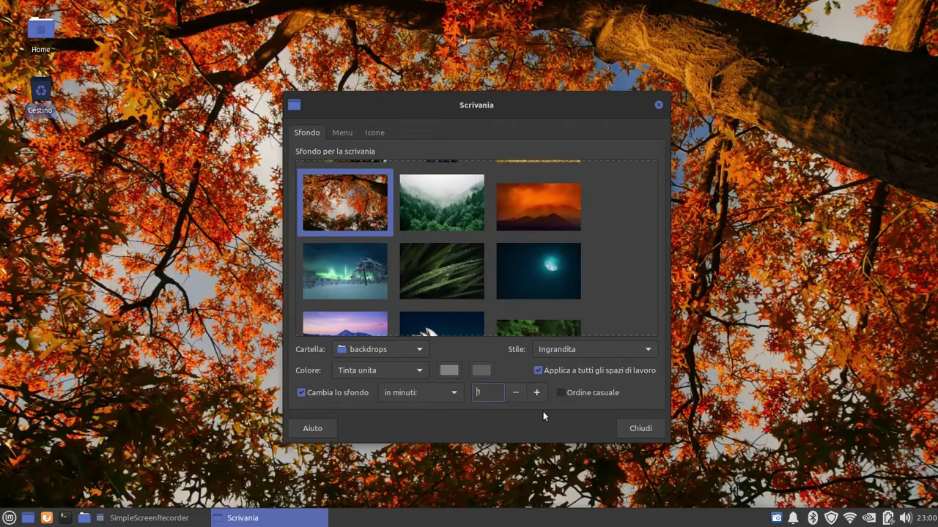
{"action": "left_click", "coordinate": [641, 431]}
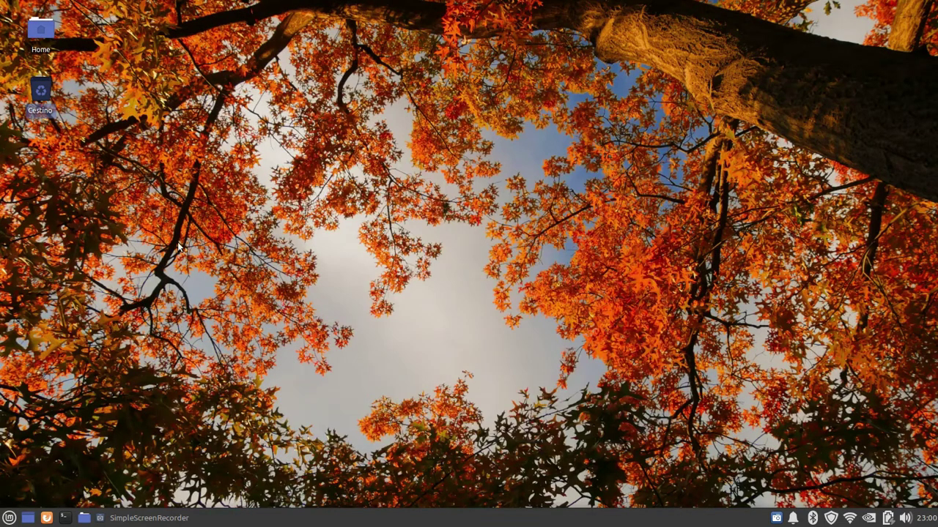
Launch Gestore pacchetti (Synaptic) with the password and enlarge its window
{"action": "left_click", "coordinate": [10, 518]}
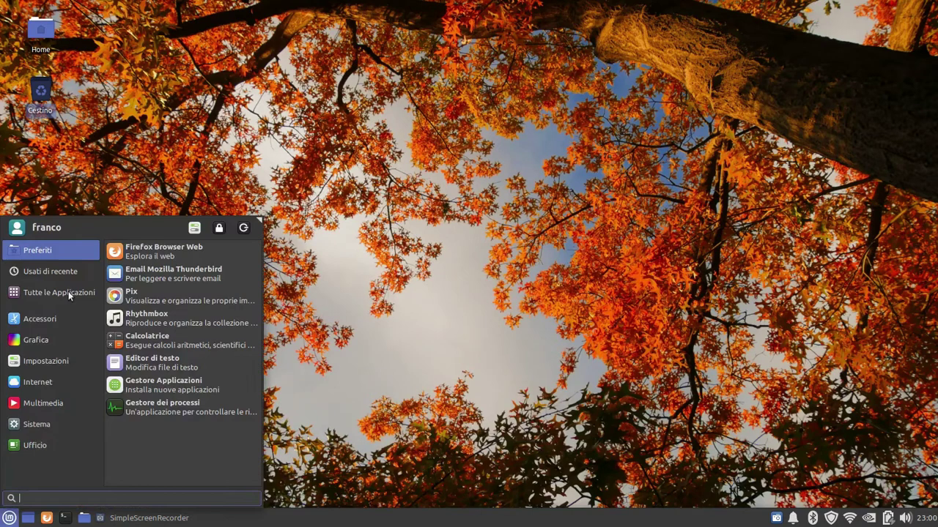
{"action": "type", "text": "gestore"}
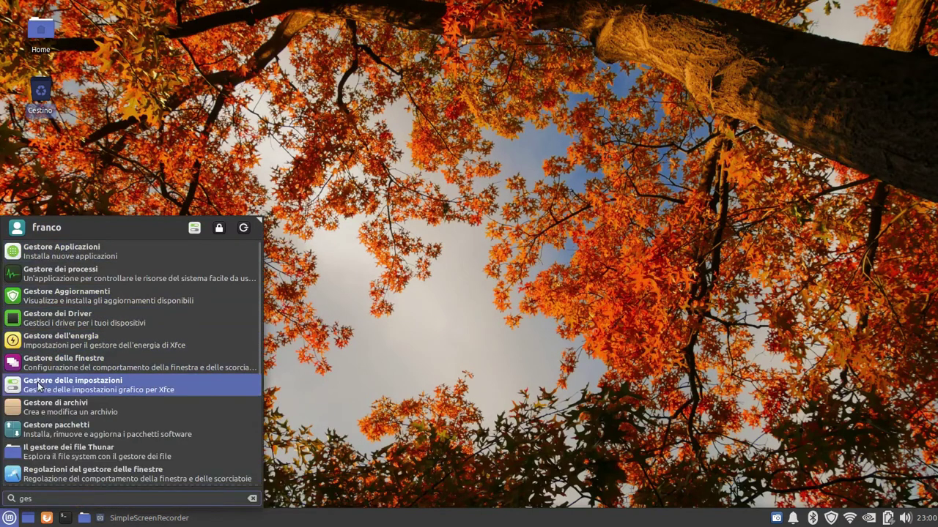
{"action": "left_click", "coordinate": [58, 429]}
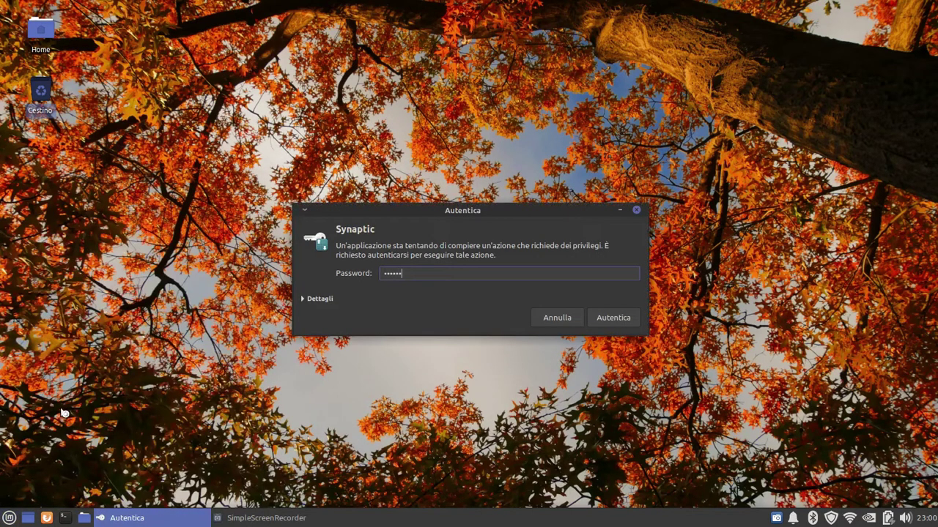
{"action": "key", "text": "Return"}
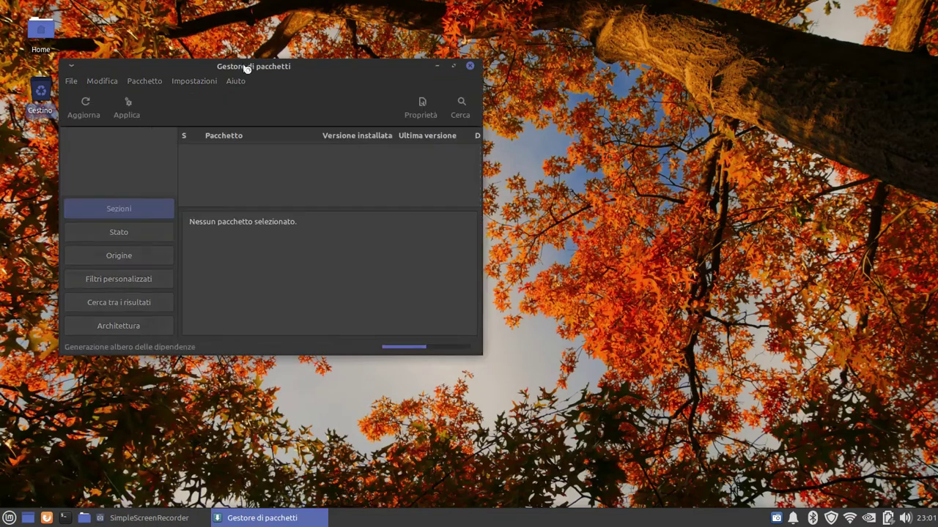
{"action": "left_click", "coordinate": [558, 287]}
{"action": "left_click_drag", "start_coordinate": [537, 248], "coordinate": [696, 255]}
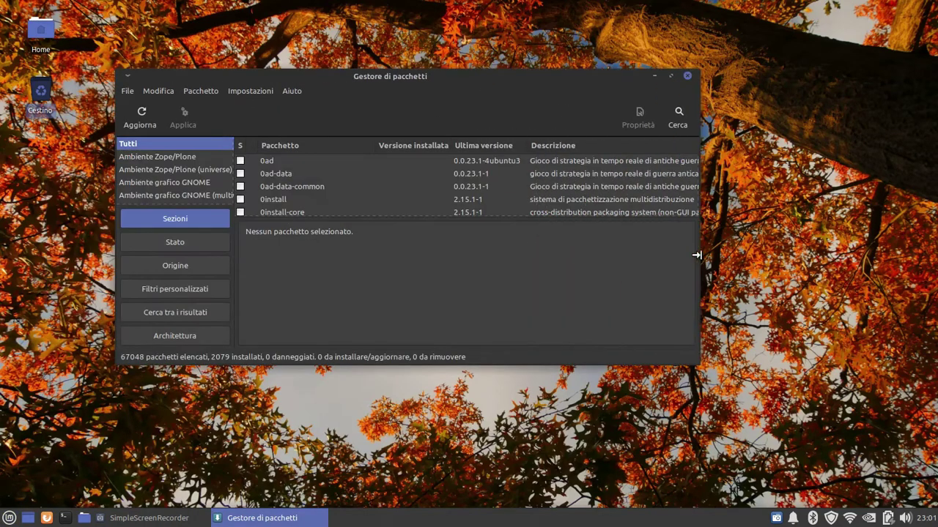
{"action": "left_click_drag", "start_coordinate": [383, 359], "coordinate": [384, 422]}
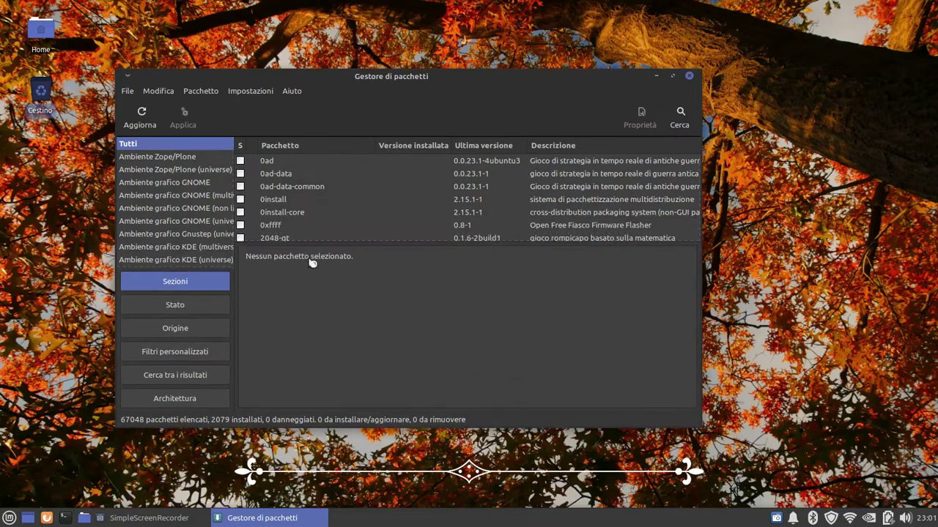
{"action": "left_click_drag", "start_coordinate": [351, 257], "coordinate": [352, 334]}
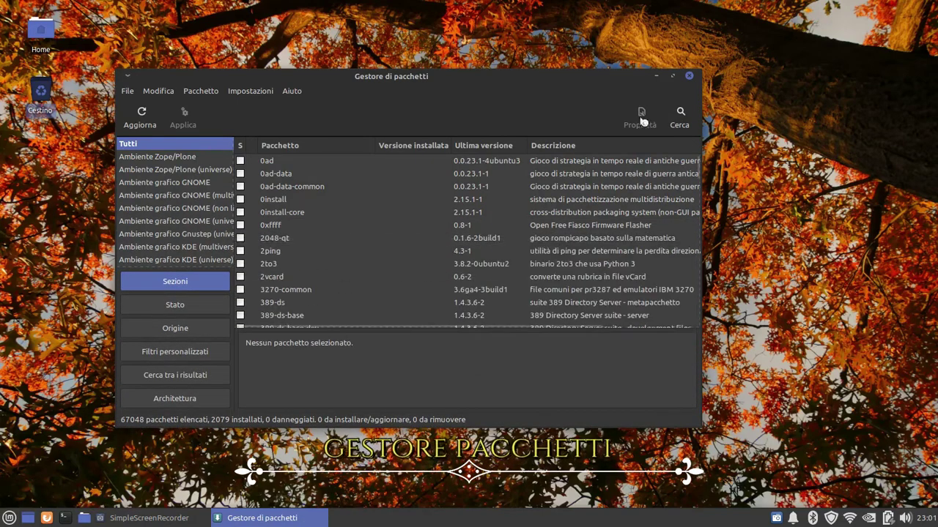
Search 'cairo-dock', mark it for installation with its required packages, and apply
{"action": "left_click", "coordinate": [679, 117]}
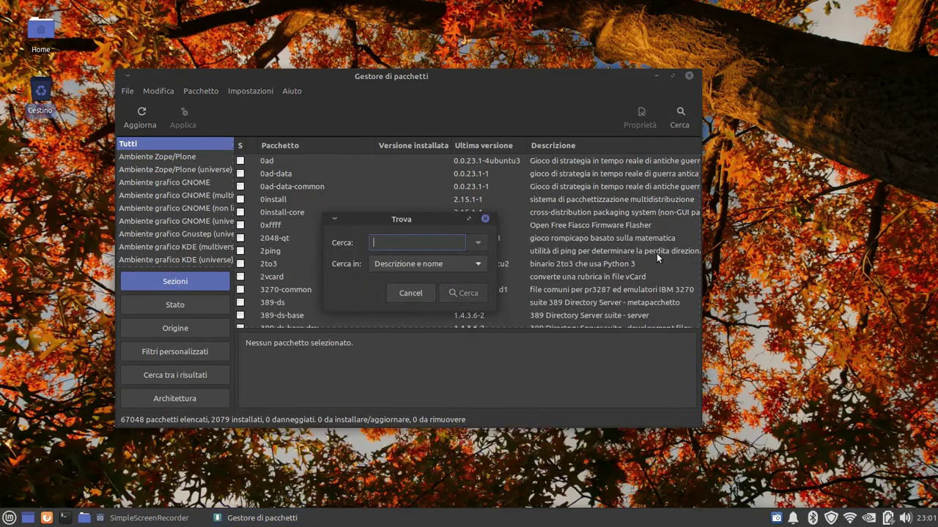
{"action": "type", "text": "cairo-dock"}
{"action": "key", "text": "Return"}
{"action": "left_click", "coordinate": [239, 160]}
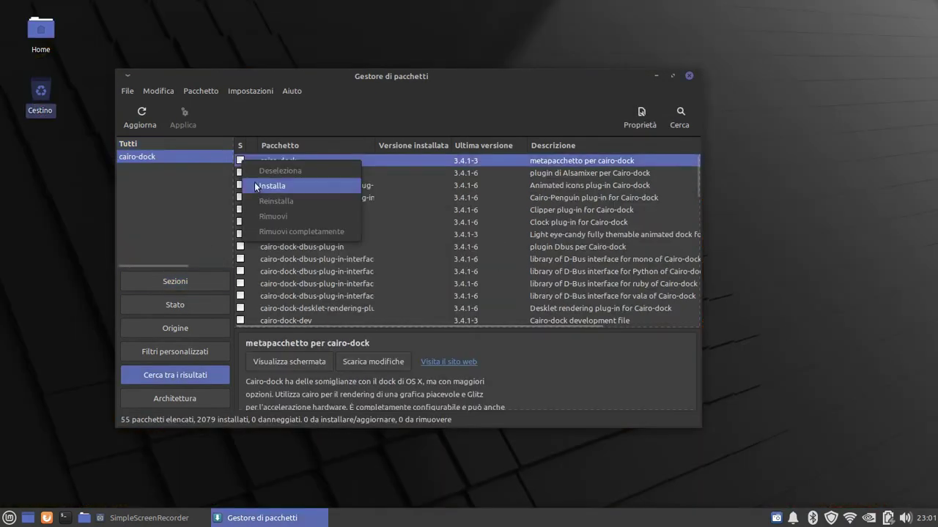
{"action": "left_click", "coordinate": [286, 185]}
{"action": "left_click", "coordinate": [505, 353]}
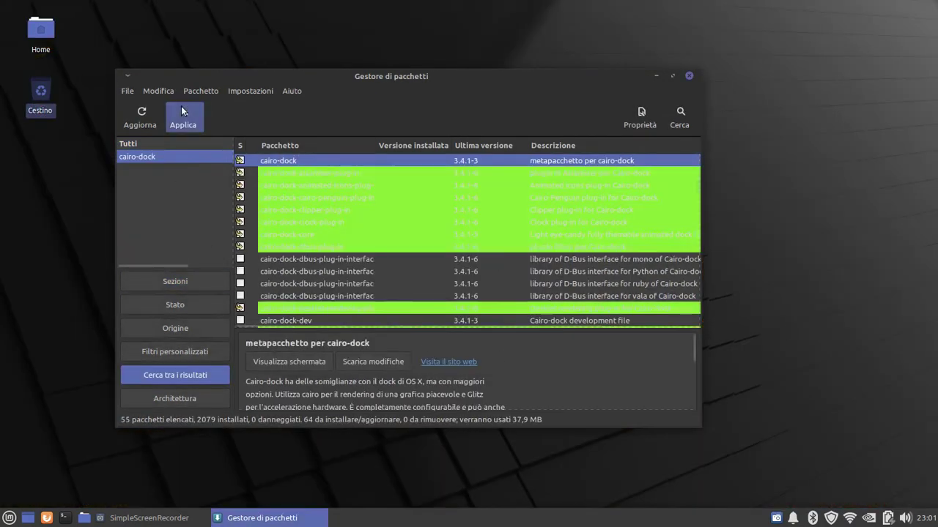
{"action": "left_click", "coordinate": [182, 116]}
{"action": "left_click", "coordinate": [595, 367]}
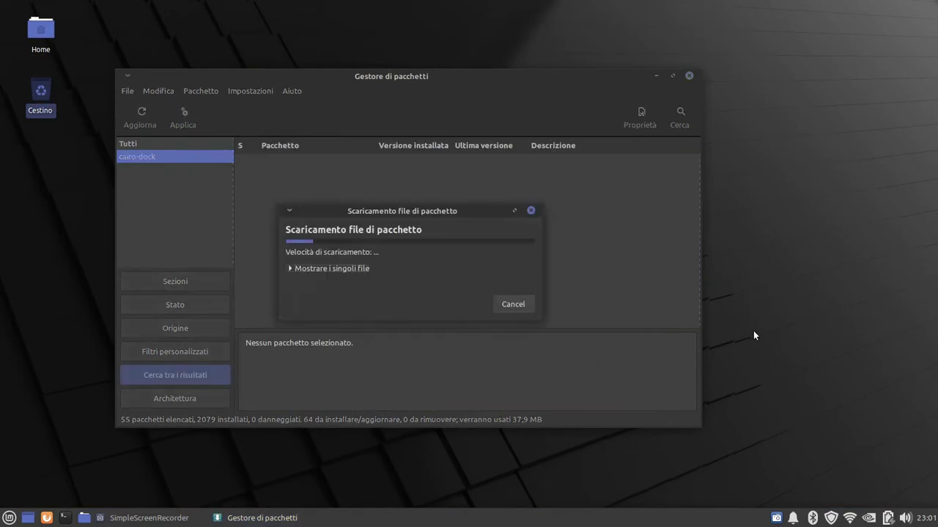
Follow the cairo-dock installation with file details and log shown, then close Synaptic
{"action": "left_click", "coordinate": [290, 268]}
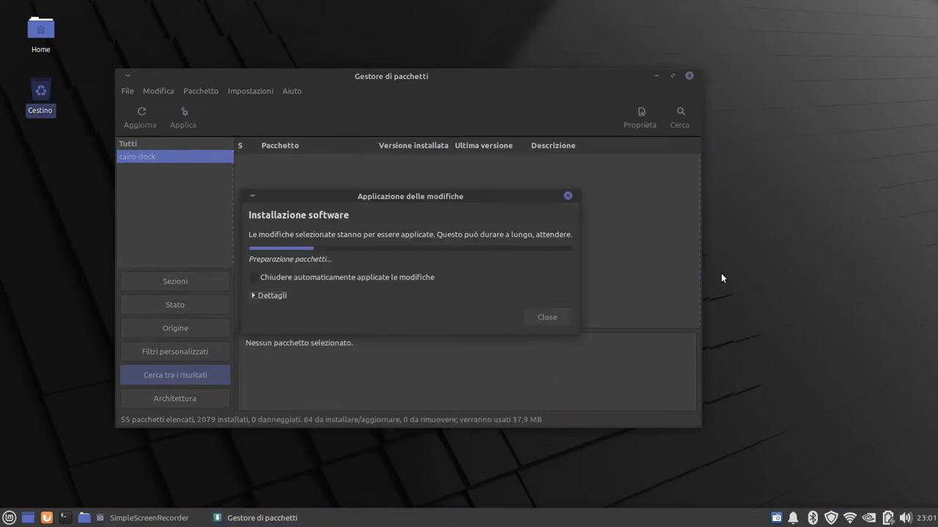
{"action": "left_click", "coordinate": [255, 277]}
{"action": "left_click", "coordinate": [253, 295]}
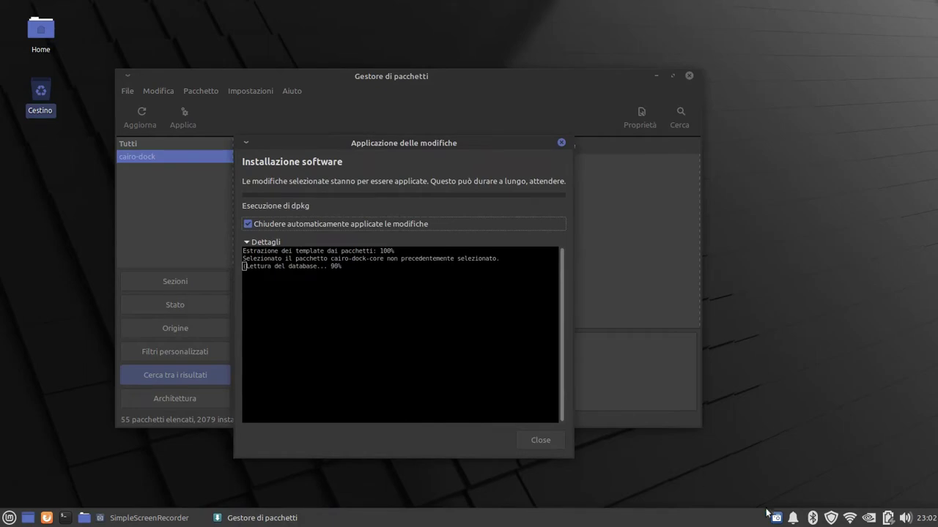
{"action": "left_click", "coordinate": [776, 518]}
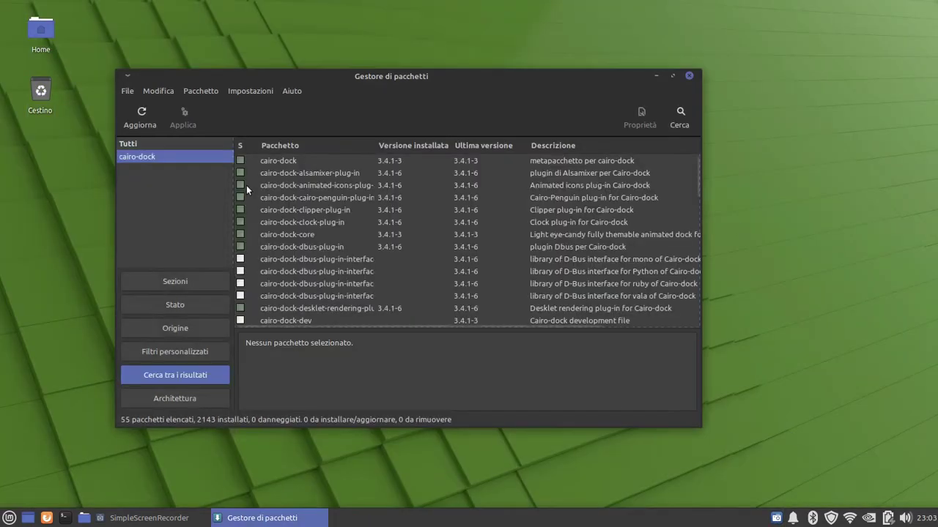
{"action": "scroll", "coordinate": [242, 288], "scroll_direction": "down", "scroll_amount": 3}
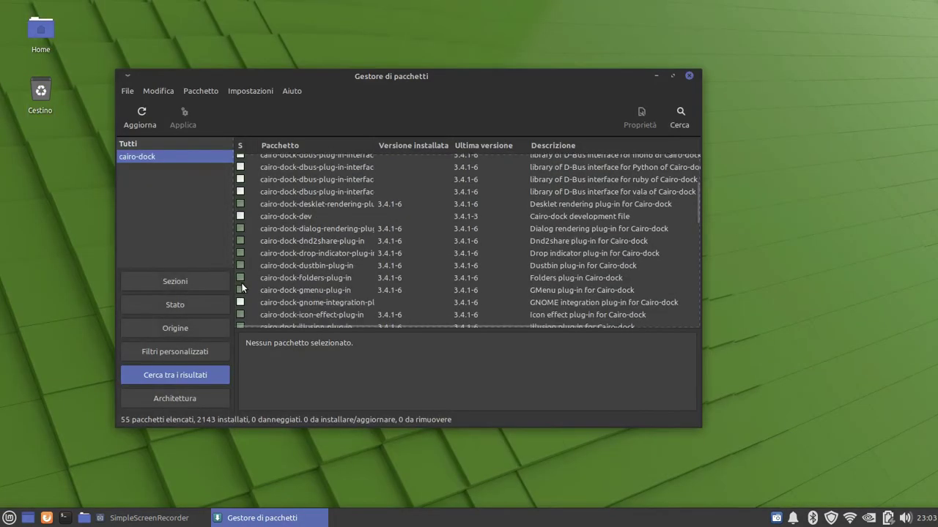
{"action": "scroll", "coordinate": [241, 288], "scroll_direction": "up", "scroll_amount": 3}
{"action": "left_click", "coordinate": [689, 75]}
{"action": "left_click", "coordinate": [9, 518]}
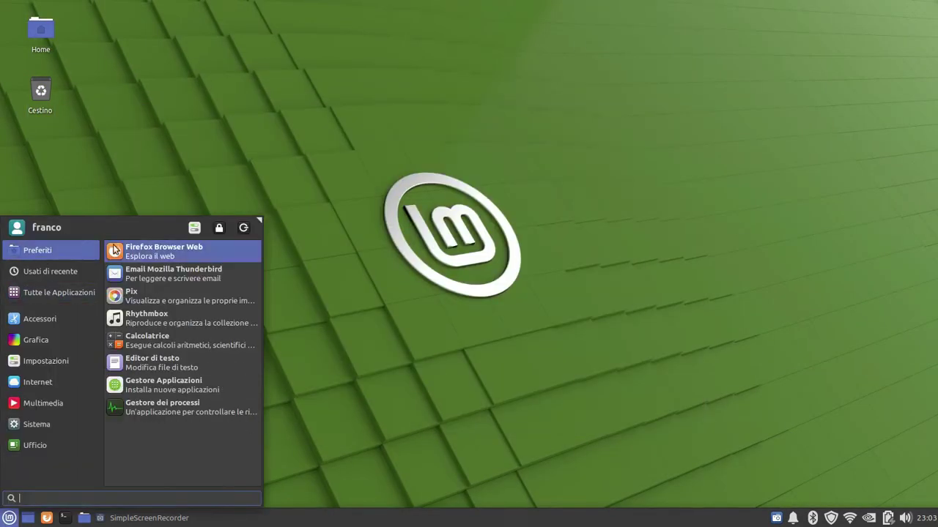
Open Gestore Applicazioni and install VLC, authenticating with the password
{"action": "left_click", "coordinate": [163, 385]}
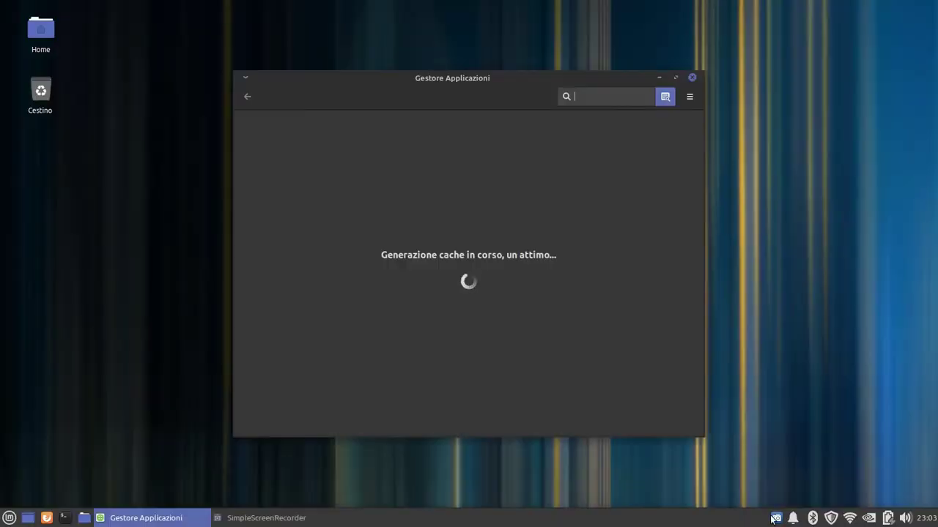
{"action": "left_click", "coordinate": [774, 519]}
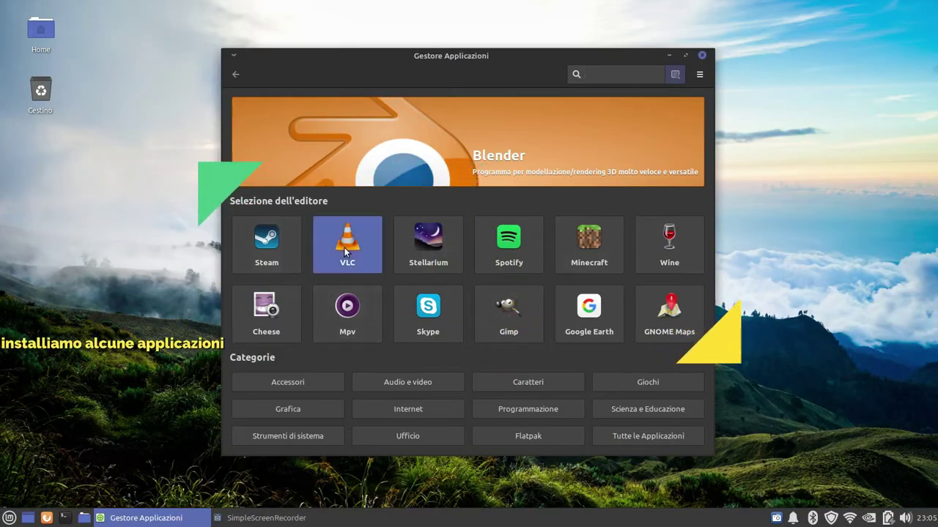
{"action": "left_click", "coordinate": [345, 247]}
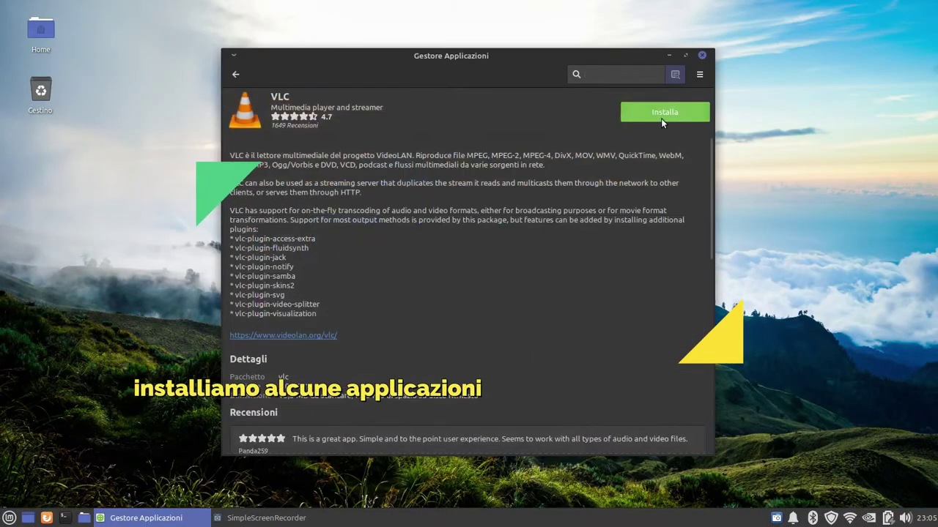
{"action": "left_click", "coordinate": [661, 117]}
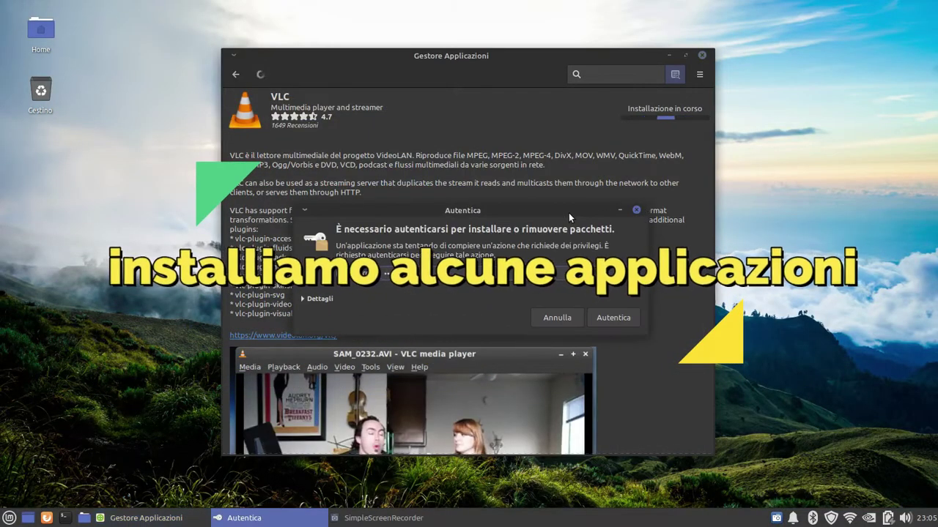
{"action": "type", "text": "********"}
{"action": "key", "text": "Return"}
{"action": "left_click", "coordinate": [235, 74]}
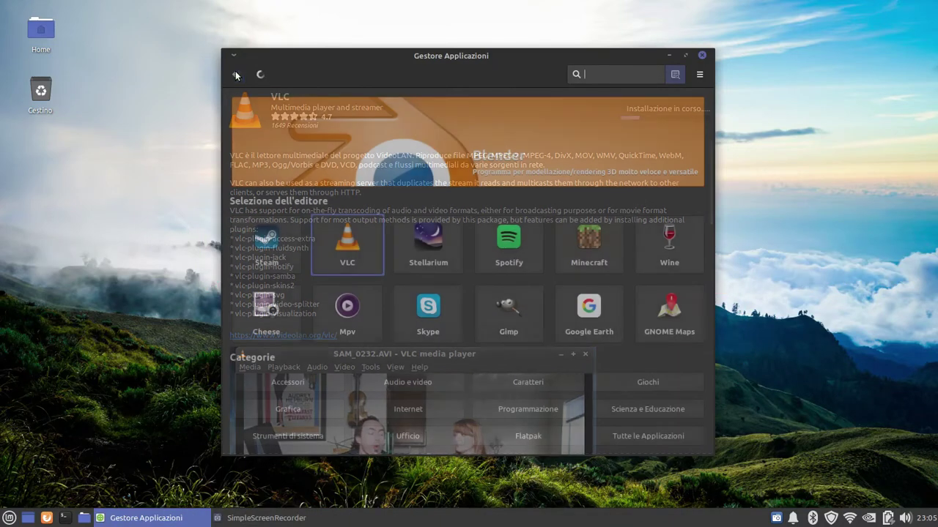
Install Gimp and GNOME Maps from the store home page
{"action": "left_click", "coordinate": [509, 317]}
{"action": "left_click", "coordinate": [655, 113]}
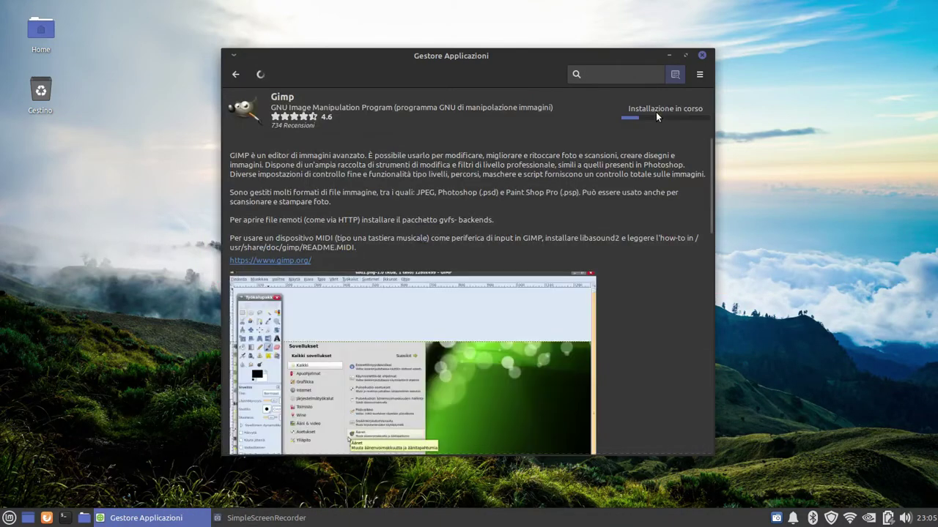
{"action": "left_click", "coordinate": [235, 74]}
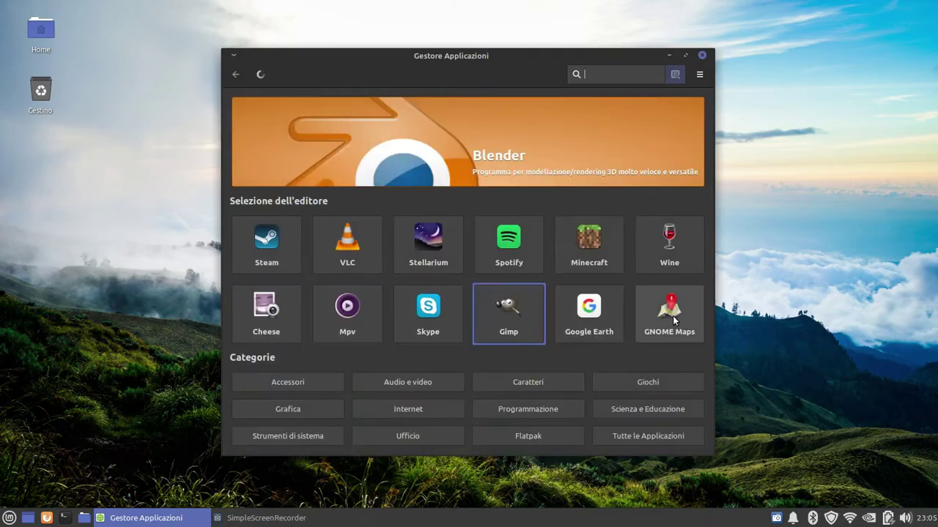
{"action": "left_click", "coordinate": [667, 315]}
{"action": "left_click", "coordinate": [665, 110]}
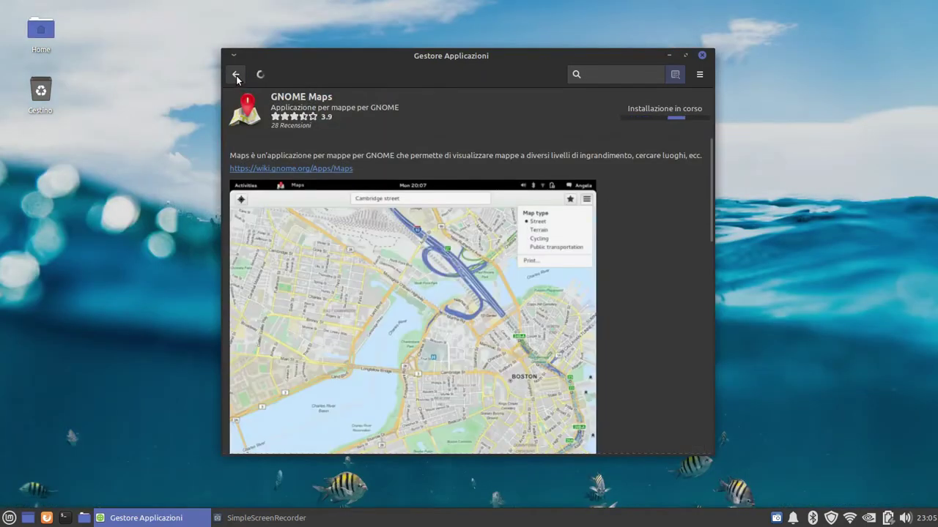
{"action": "left_click", "coordinate": [776, 521]}
{"action": "left_click", "coordinate": [832, 436]}
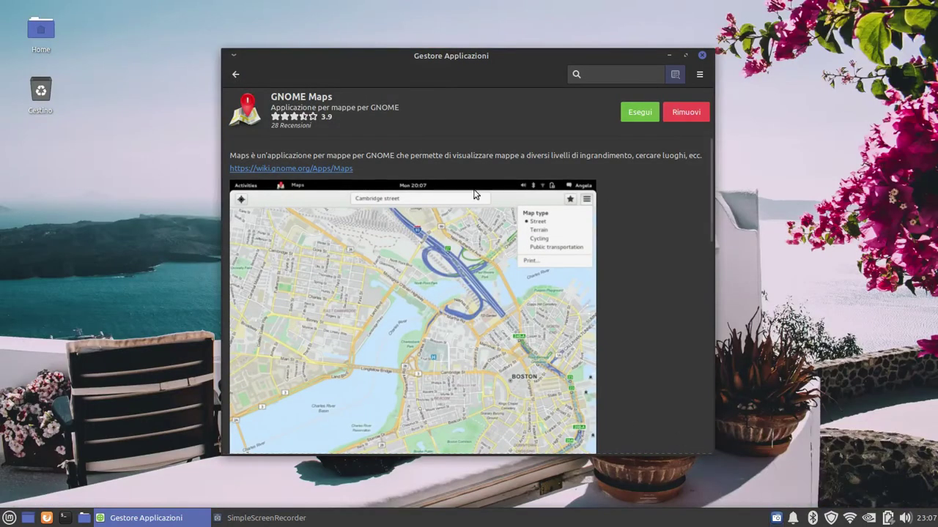
{"action": "left_click", "coordinate": [235, 74]}
Start installing Inkscape from the Grafica category
{"action": "left_click", "coordinate": [295, 413]}
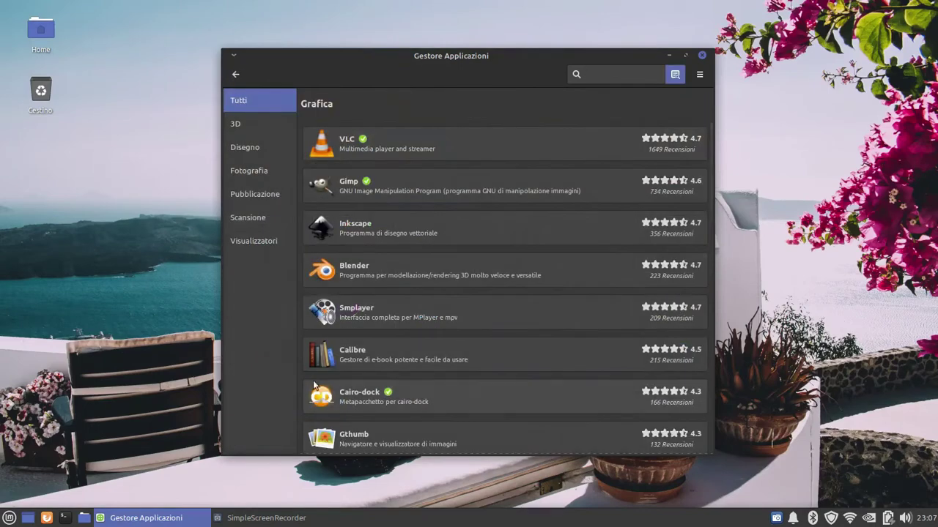
{"action": "left_click", "coordinate": [355, 226]}
{"action": "left_click", "coordinate": [658, 112]}
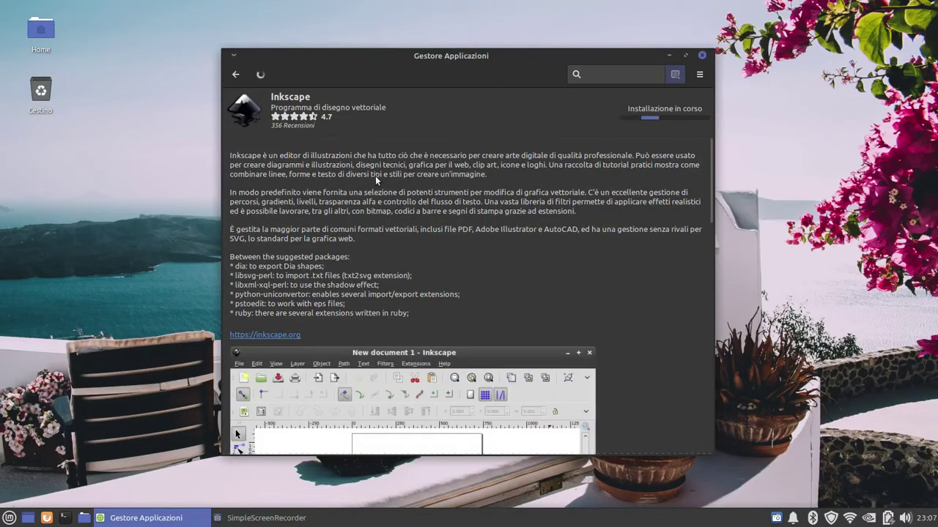
{"action": "left_click", "coordinate": [234, 74]}
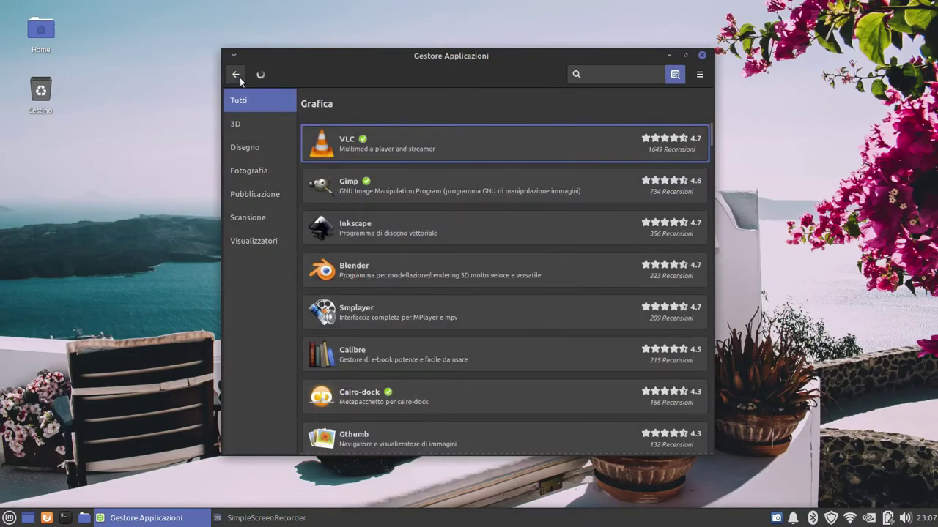
{"action": "left_click", "coordinate": [235, 74]}
Search for 'stacer' and install Stacer from its details page
{"action": "type", "text": "stacer"}
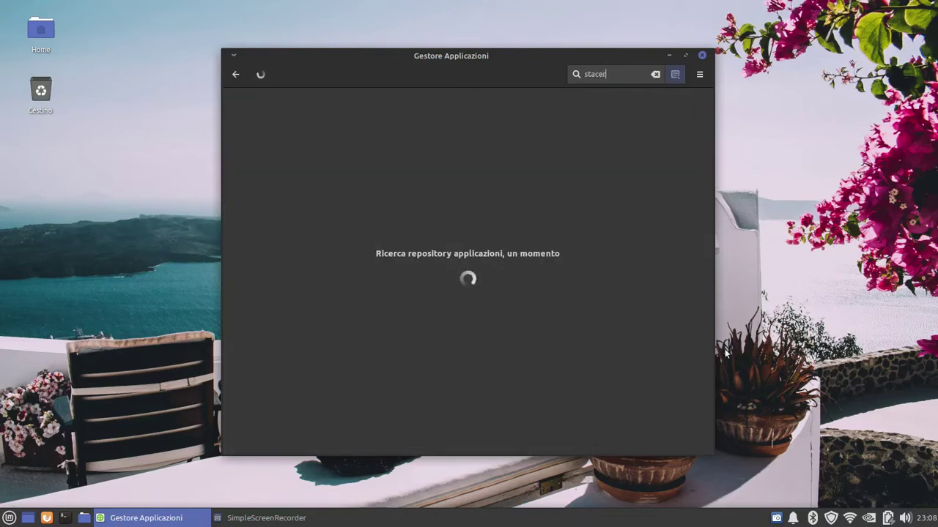
{"action": "left_click", "coordinate": [381, 107]}
{"action": "scroll", "coordinate": [455, 216], "scroll_direction": "down", "scroll_amount": 3}
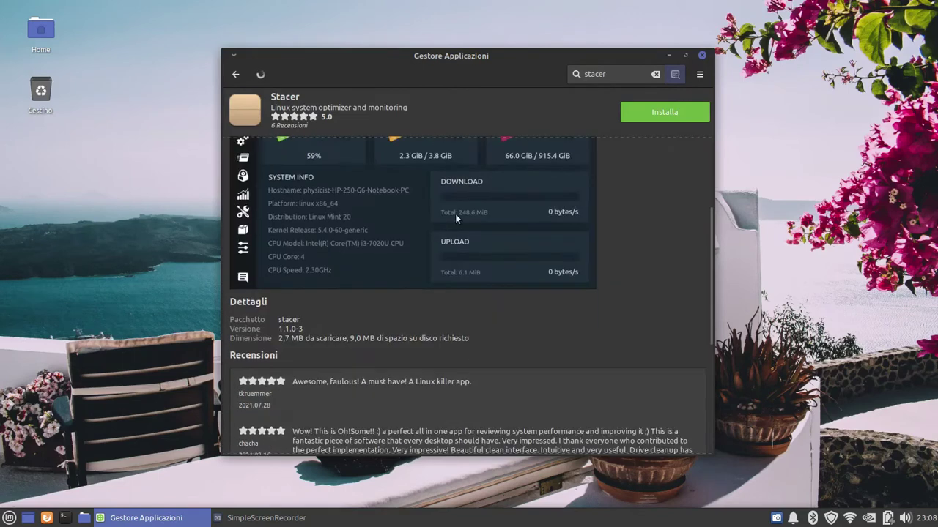
{"action": "scroll", "coordinate": [455, 219], "scroll_direction": "up", "scroll_amount": 3}
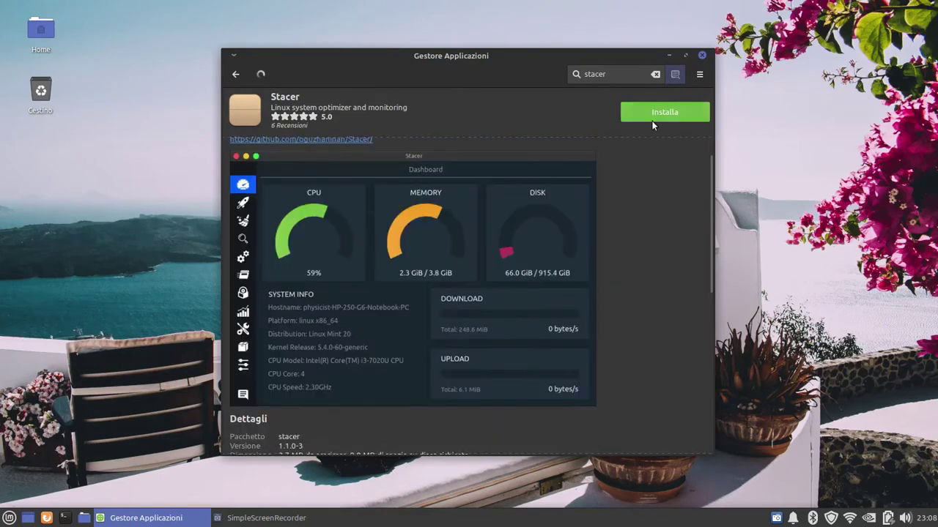
{"action": "left_click", "coordinate": [776, 518]}
{"action": "left_click", "coordinate": [792, 437]}
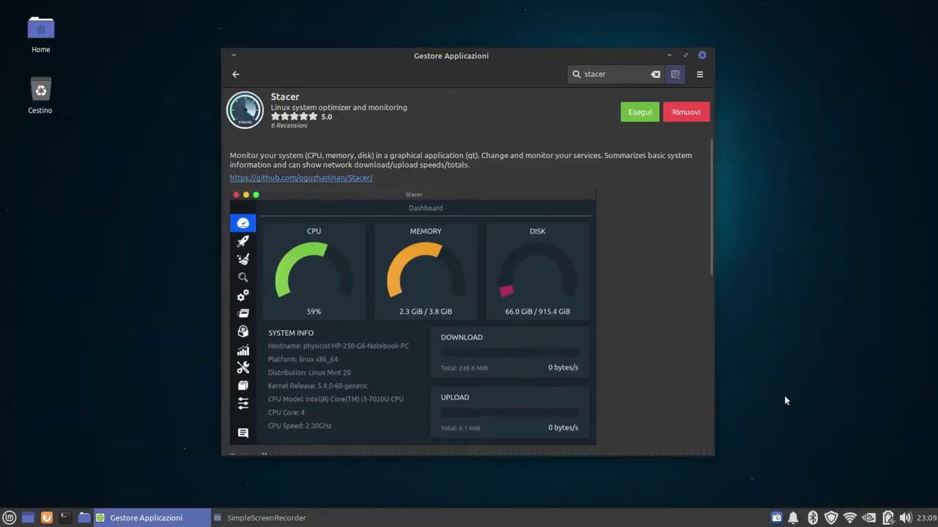
{"action": "left_click", "coordinate": [236, 74]}
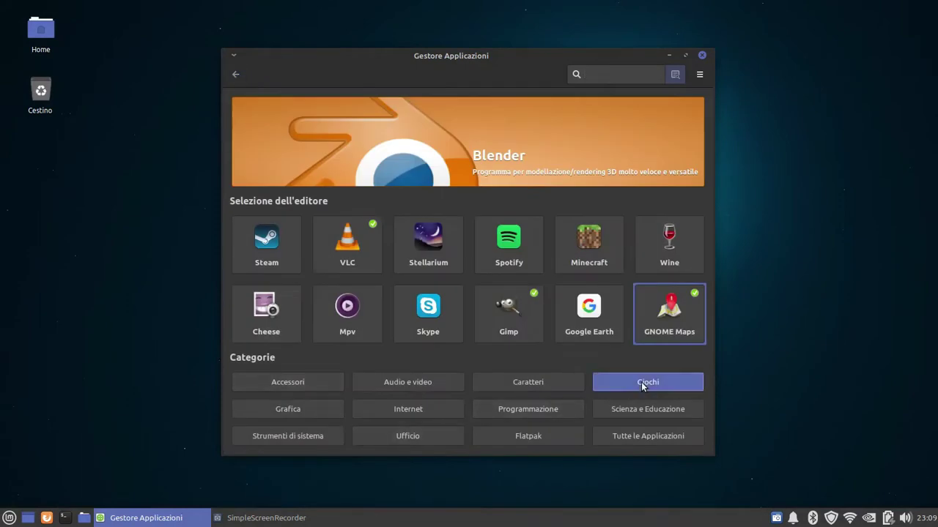
Install Neverputt and Foobillardplus from the Giochi category
{"action": "left_click", "coordinate": [643, 383]}
{"action": "scroll", "coordinate": [432, 252], "scroll_direction": "down", "scroll_amount": 15}
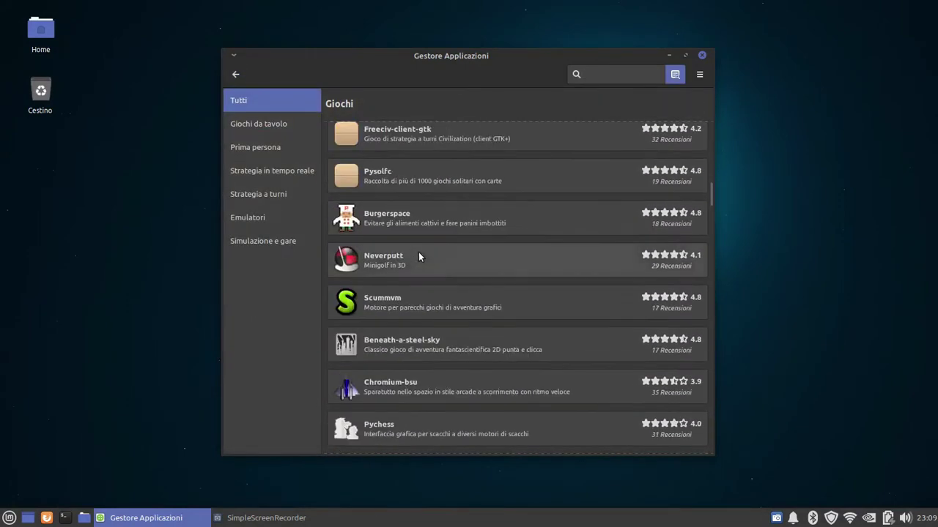
{"action": "left_click", "coordinate": [418, 255]}
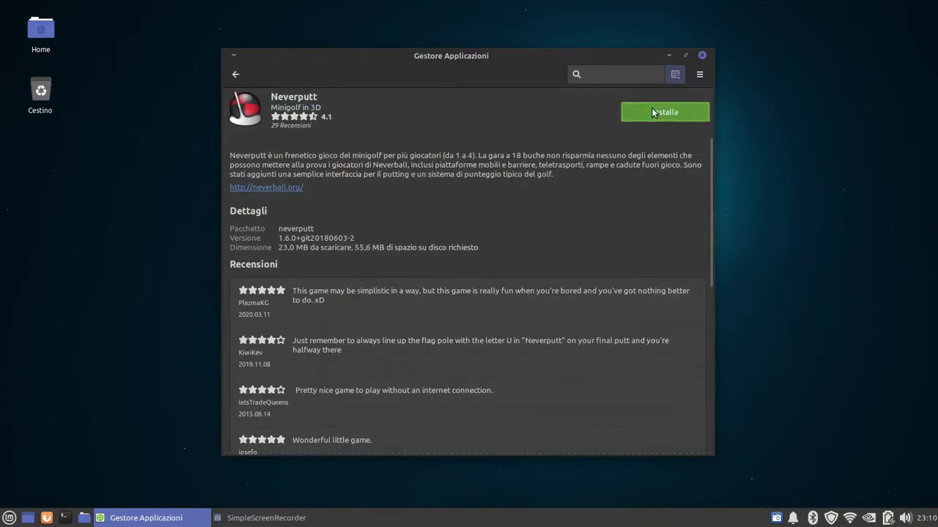
{"action": "left_click", "coordinate": [654, 113]}
{"action": "left_click", "coordinate": [235, 74]}
{"action": "scroll", "coordinate": [513, 293], "scroll_direction": "down", "scroll_amount": 10}
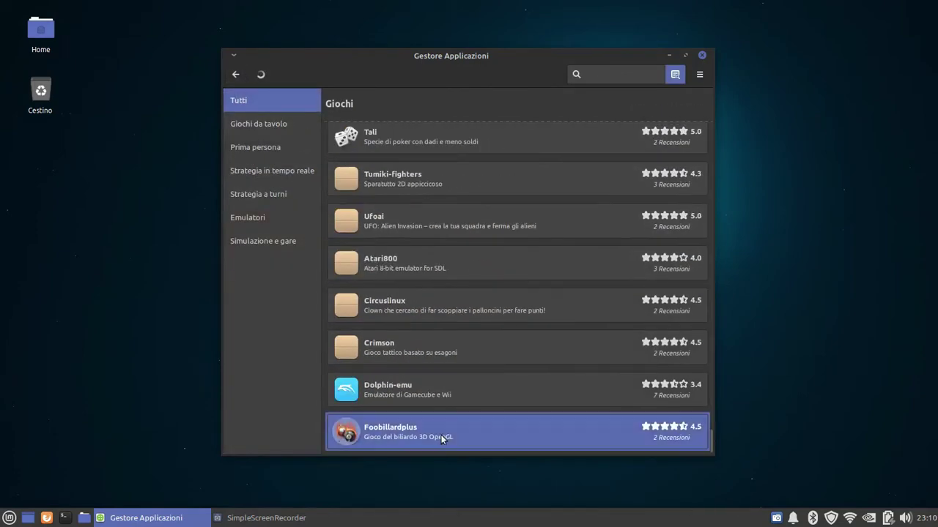
{"action": "left_click", "coordinate": [442, 435]}
{"action": "left_click", "coordinate": [655, 110]}
{"action": "left_click", "coordinate": [777, 520]}
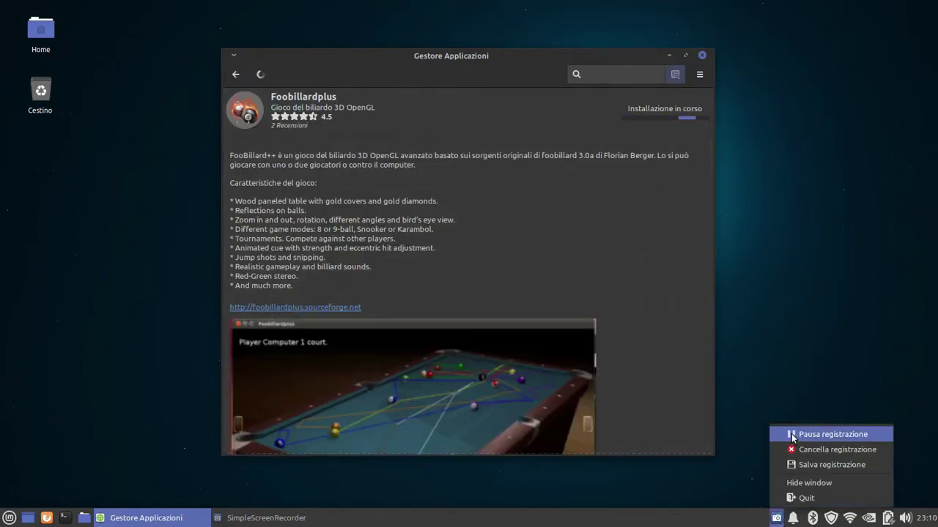
{"action": "left_click", "coordinate": [813, 434]}
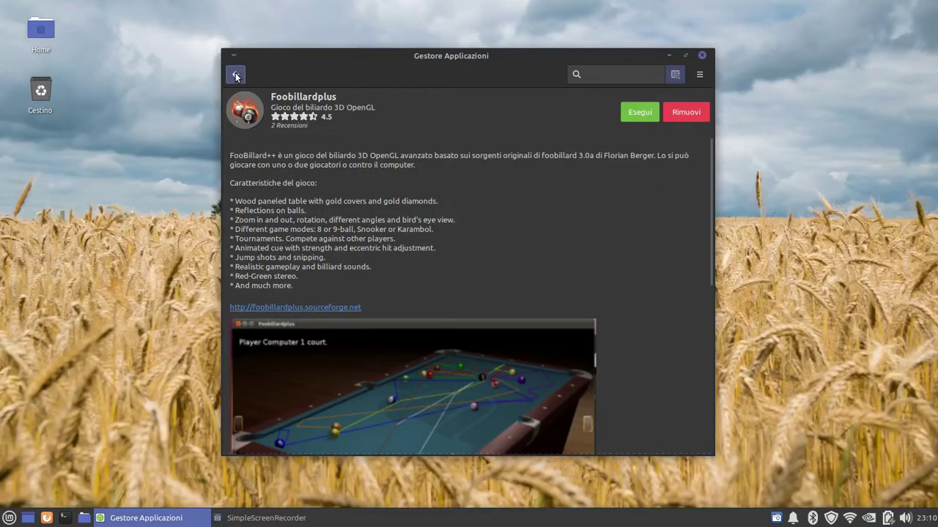
{"action": "left_click", "coordinate": [235, 74]}
Check the new games in the start menu, then close the Software Manager
{"action": "left_click", "coordinate": [10, 518]}
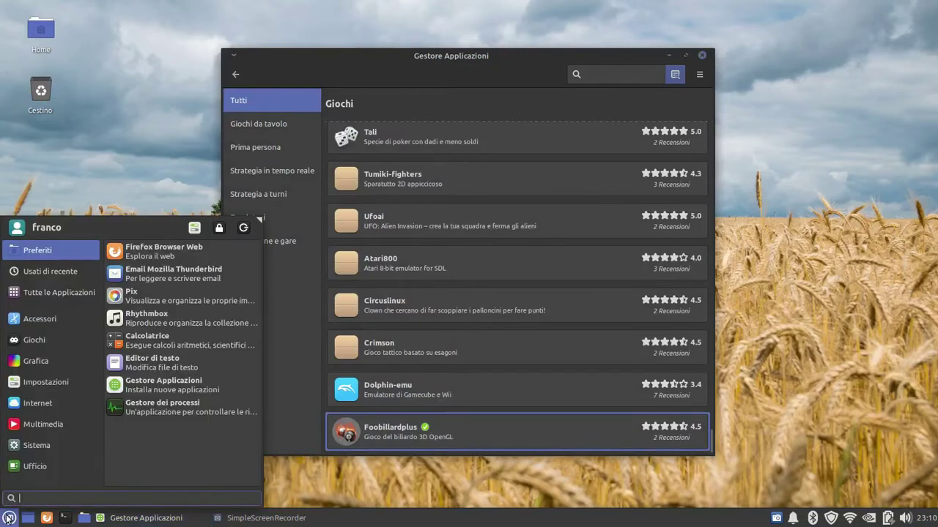
{"action": "mouse_move", "coordinate": [19, 345]}
{"action": "left_click", "coordinate": [313, 172]}
{"action": "scroll", "coordinate": [422, 220], "scroll_direction": "down", "scroll_amount": 15}
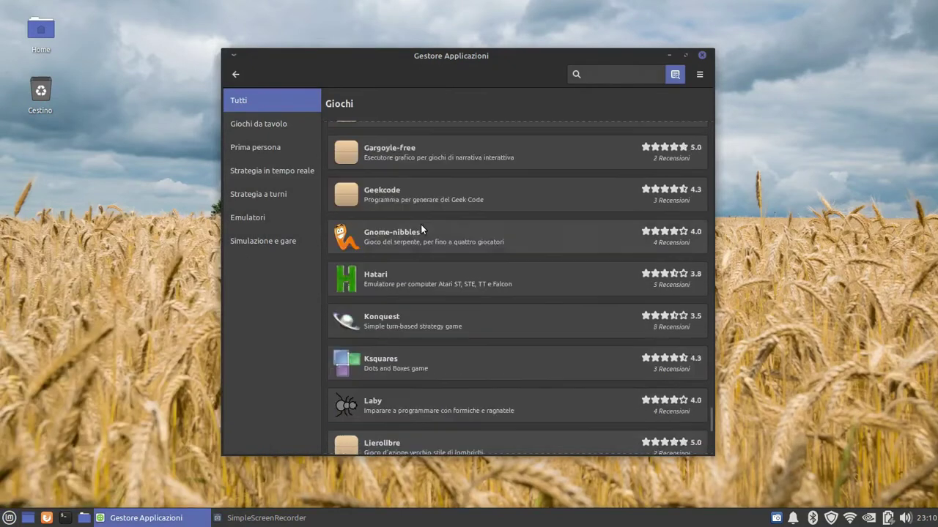
{"action": "scroll", "coordinate": [425, 215], "scroll_direction": "up", "scroll_amount": 5}
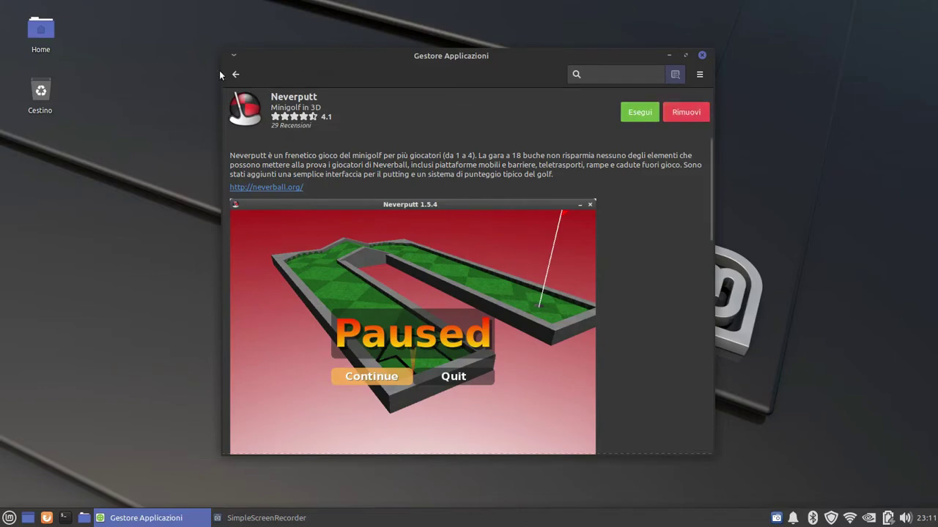
{"action": "left_click", "coordinate": [235, 74]}
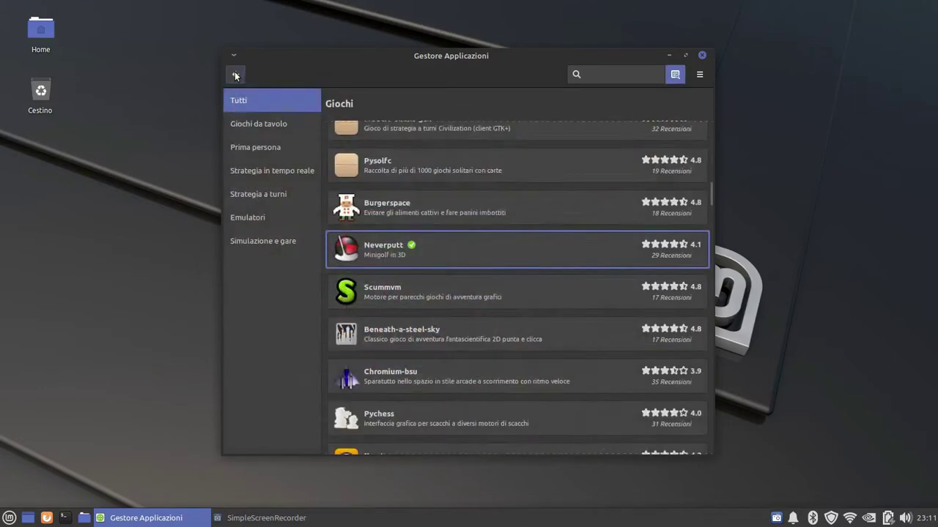
{"action": "left_click", "coordinate": [236, 75]}
{"action": "left_click", "coordinate": [701, 55]}
{"action": "left_click", "coordinate": [10, 518]}
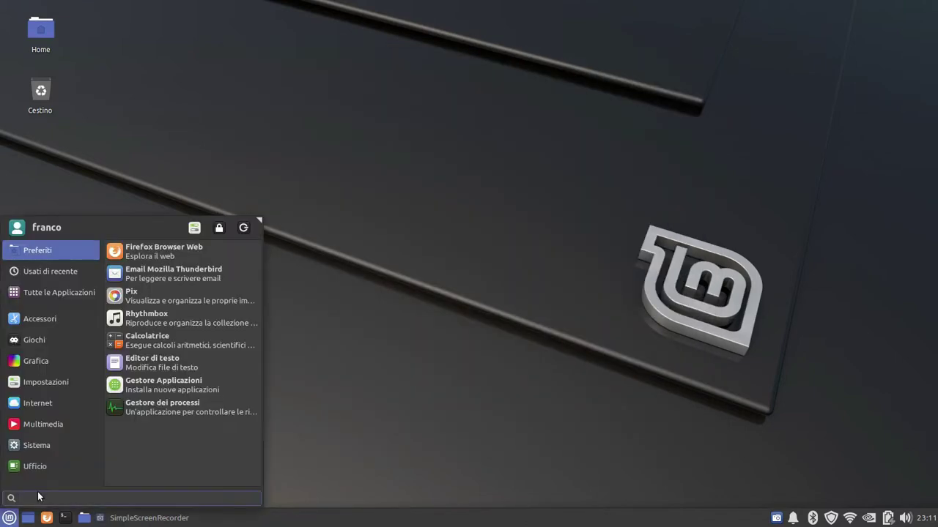
Launch Stacer, clean all System Cleaner categories (743.1 MiB) with the password, then quit Stacer
{"action": "type", "text": "st"}
{"action": "left_click", "coordinate": [20, 253]}
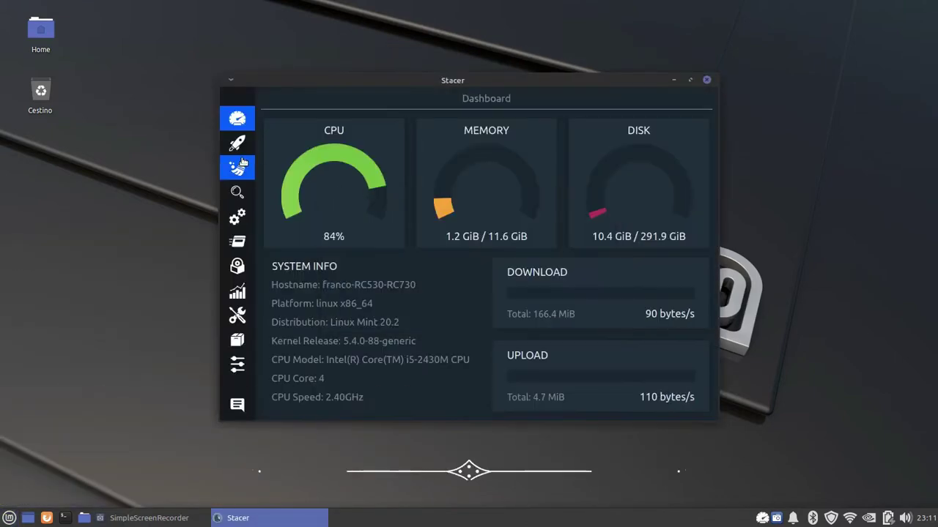
{"action": "left_click", "coordinate": [237, 168]}
{"action": "left_click", "coordinate": [459, 391]}
{"action": "left_click", "coordinate": [480, 341]}
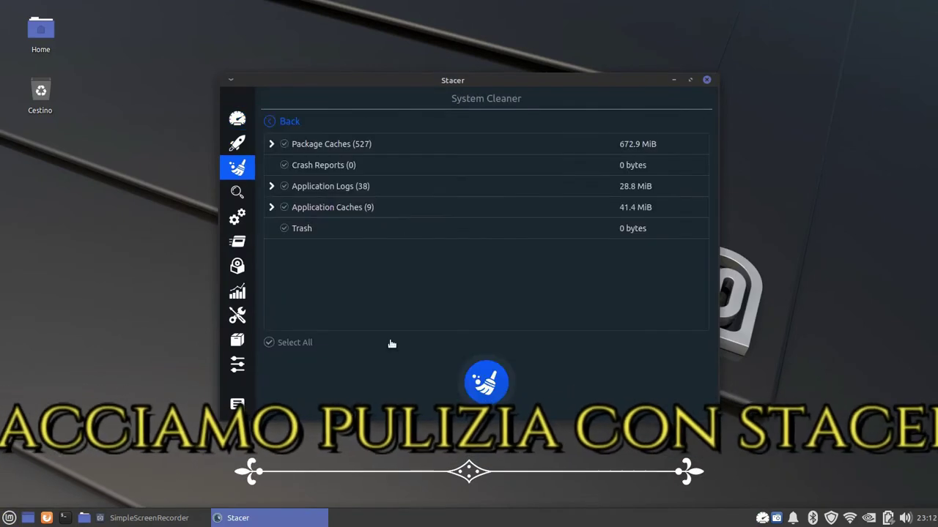
{"action": "type", "text": "••••••••"}
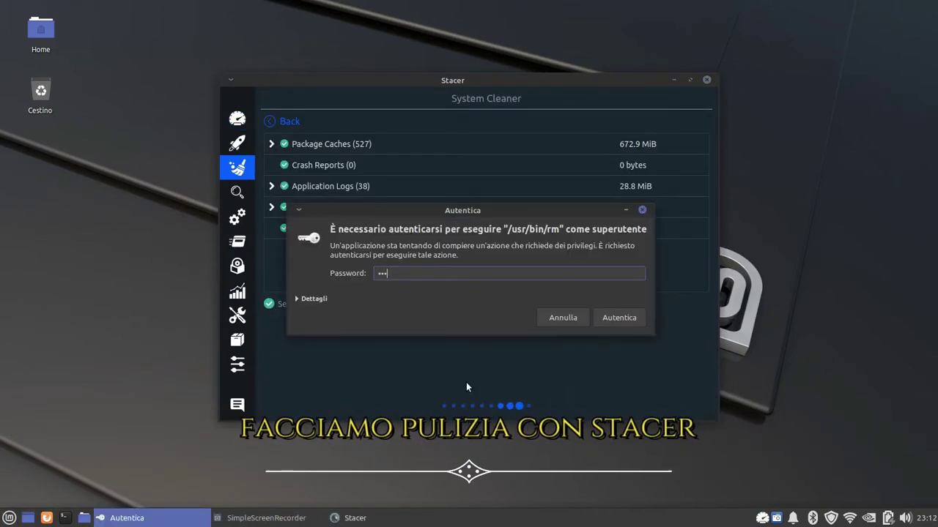
{"action": "key", "text": "Return"}
{"action": "left_click", "coordinate": [706, 79]}
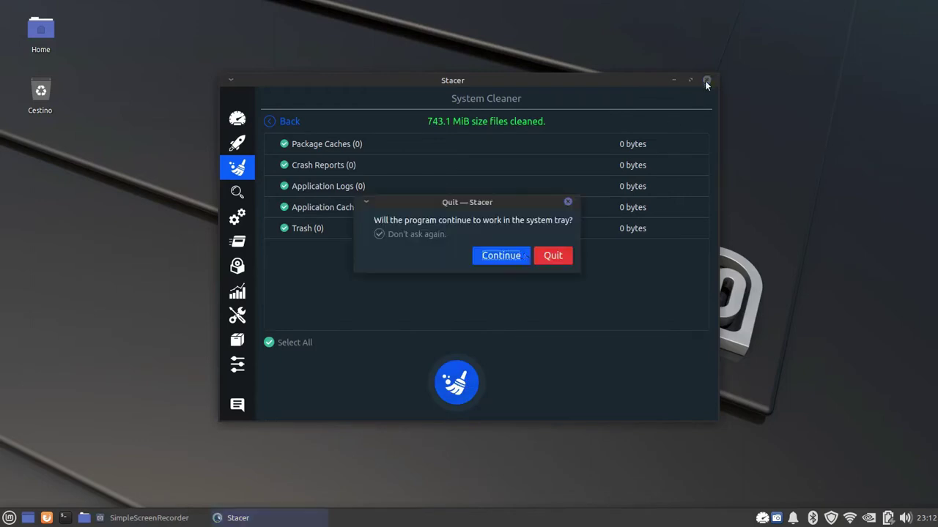
{"action": "left_click", "coordinate": [553, 256]}
{"action": "right_click", "coordinate": [430, 516]}
In Panel Preferences' Aspetto tab, set the panel background to custom colour #010046, then close
{"action": "mouse_move", "coordinate": [469, 498]}
{"action": "left_click", "coordinate": [542, 446]}
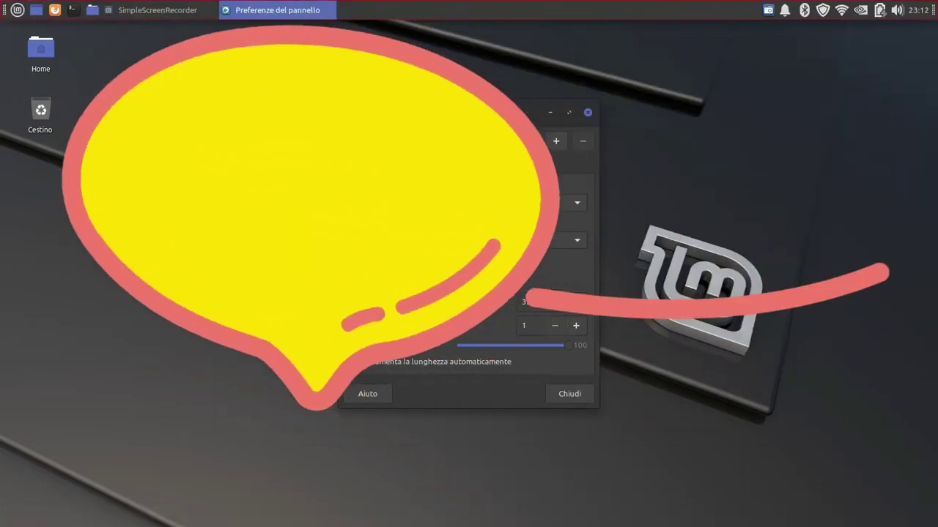
{"action": "left_click", "coordinate": [428, 167]}
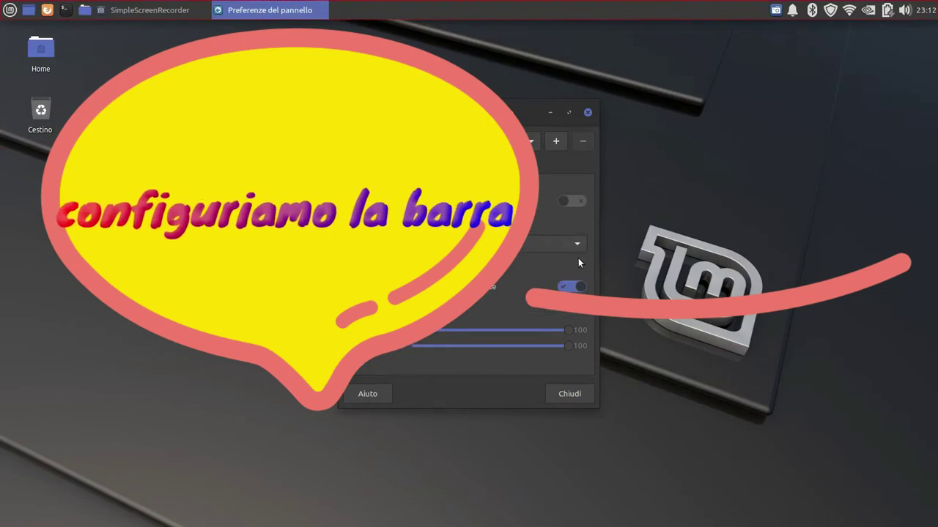
{"action": "left_click", "coordinate": [571, 262]}
{"action": "left_click", "coordinate": [469, 255]}
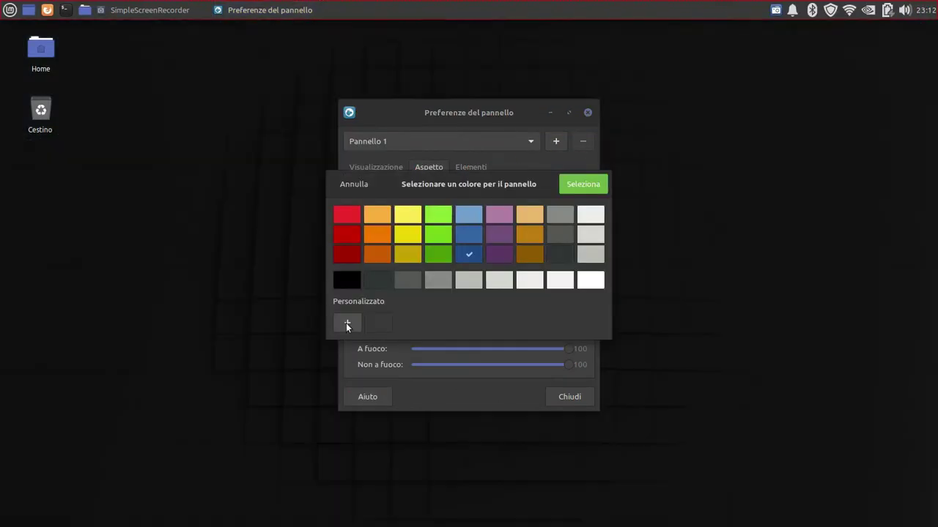
{"action": "left_click", "coordinate": [349, 323]}
{"action": "left_click", "coordinate": [367, 345]}
{"action": "left_click_drag", "start_coordinate": [419, 233], "coordinate": [428, 233]}
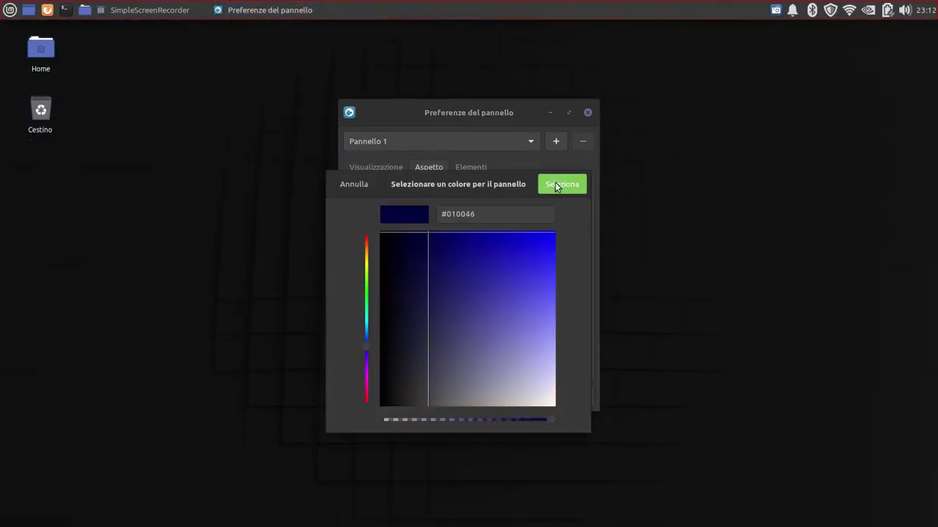
{"action": "left_click", "coordinate": [556, 185]}
{"action": "left_click", "coordinate": [377, 168]}
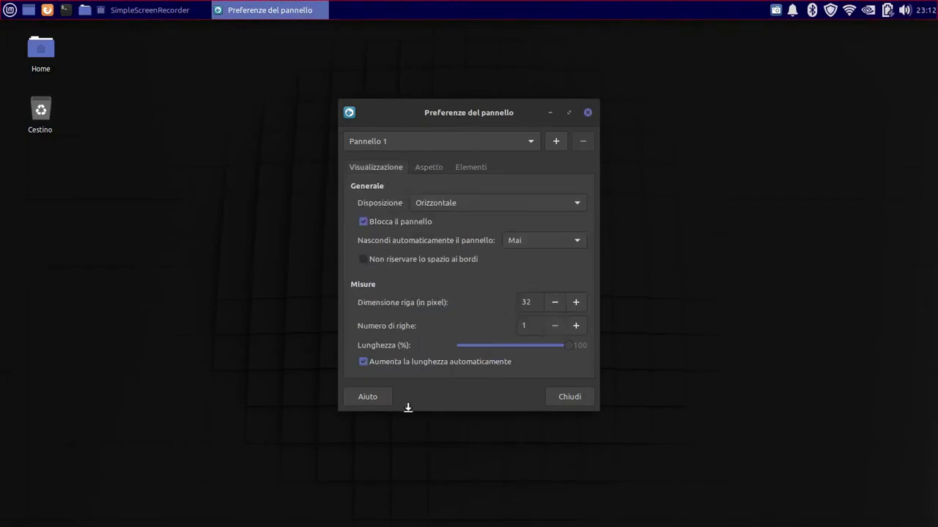
{"action": "left_click", "coordinate": [578, 401]}
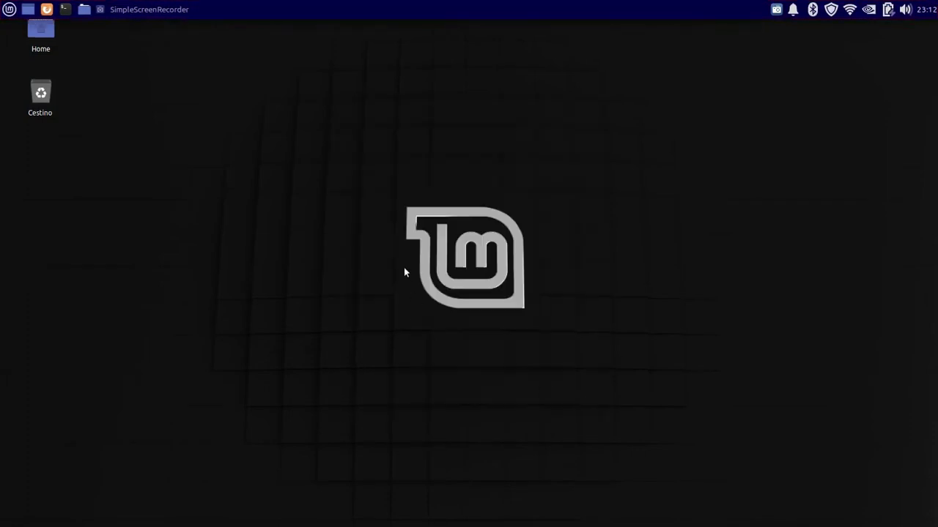
Add the Menu delle applicazioni applet to the top panel
{"action": "right_click", "coordinate": [681, 11]}
{"action": "mouse_move", "coordinate": [711, 86]}
{"action": "left_click", "coordinate": [813, 87]}
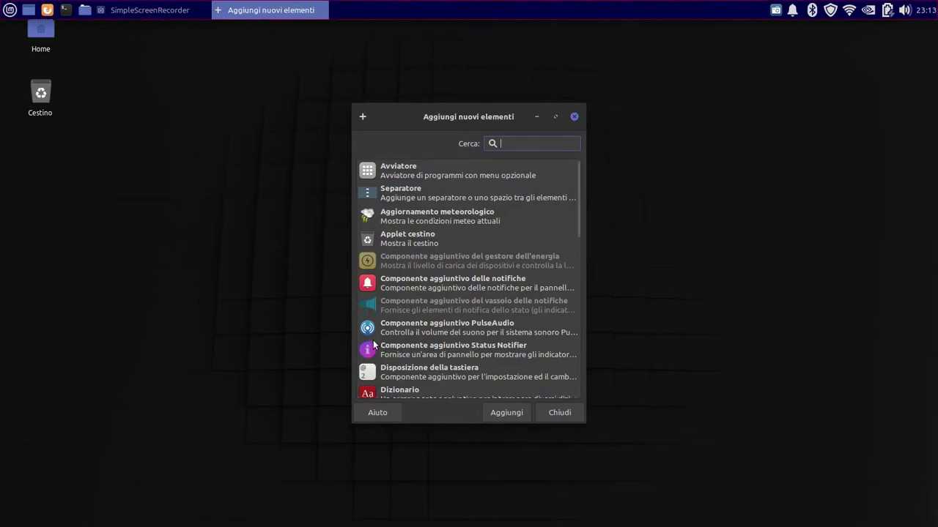
{"action": "scroll", "coordinate": [373, 345], "scroll_direction": "down", "scroll_amount": 5}
{"action": "left_click", "coordinate": [371, 291]}
{"action": "left_click", "coordinate": [381, 315]}
{"action": "left_click", "coordinate": [506, 413]}
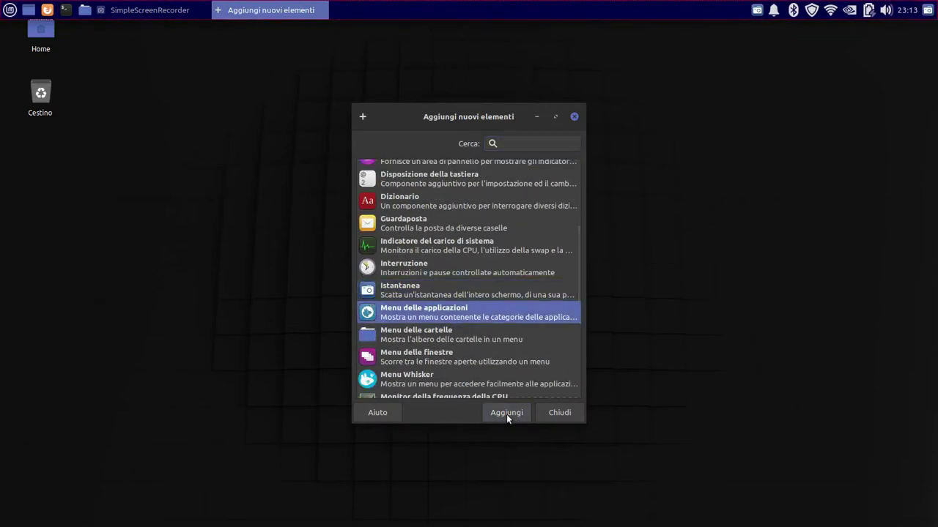
Add the Occhi eyes and Selettore di spazi di lavoro applets to the panel
{"action": "scroll", "coordinate": [434, 334], "scroll_direction": "down", "scroll_amount": 3}
{"action": "left_click", "coordinate": [436, 317]}
{"action": "left_click", "coordinate": [503, 414]}
{"action": "scroll", "coordinate": [464, 357], "scroll_direction": "down", "scroll_amount": 2}
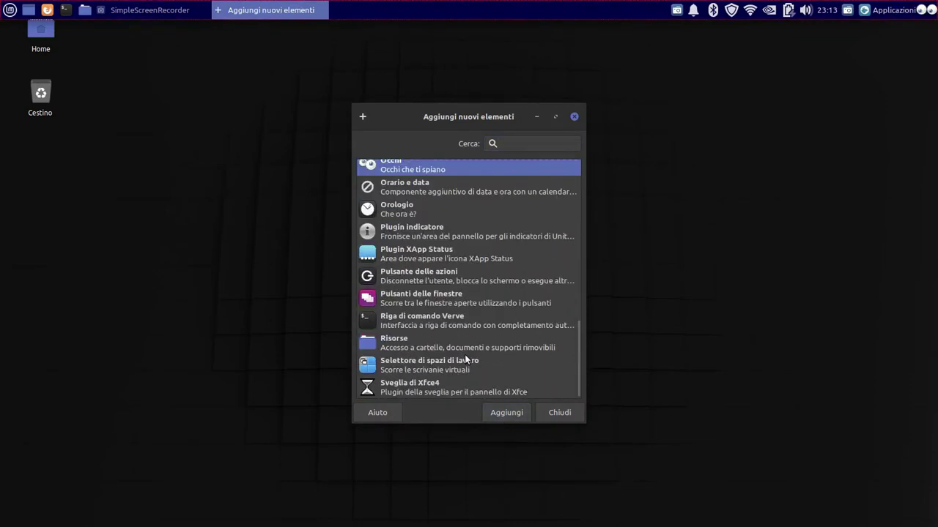
{"action": "left_click", "coordinate": [404, 364]}
{"action": "left_click", "coordinate": [506, 412]}
{"action": "scroll", "coordinate": [483, 366], "scroll_direction": "up", "scroll_amount": 8}
{"action": "scroll", "coordinate": [478, 348], "scroll_direction": "up", "scroll_amount": 2}
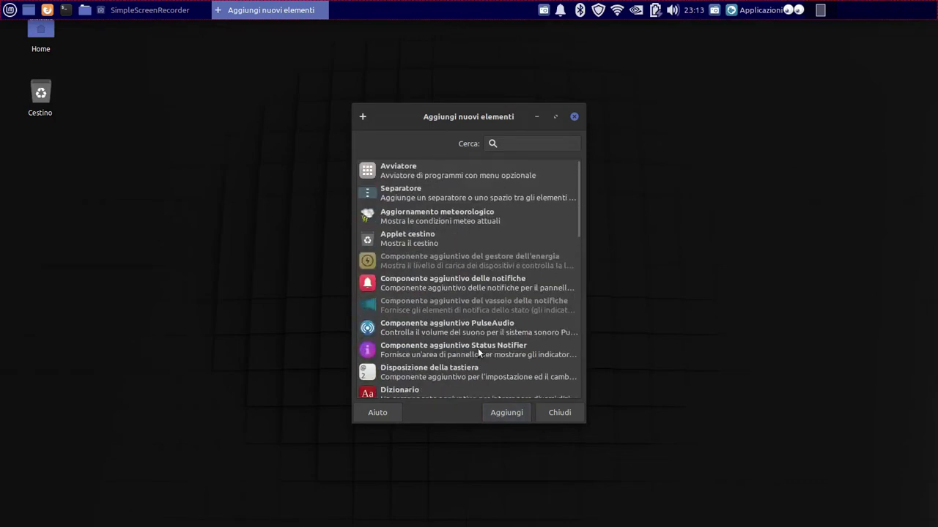
{"action": "scroll", "coordinate": [477, 348], "scroll_direction": "down", "scroll_amount": 5}
{"action": "left_click", "coordinate": [469, 369]}
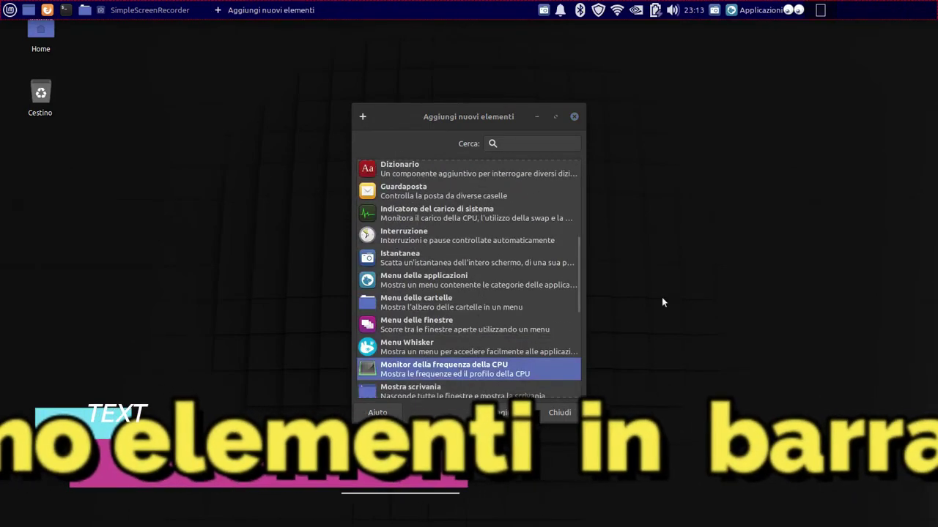
{"action": "key", "text": "Escape"}
Move the applications menu applet to the centre of the top panel
{"action": "right_click", "coordinate": [819, 10]}
{"action": "left_click", "coordinate": [762, 67]}
{"action": "left_click", "coordinate": [805, 11]}
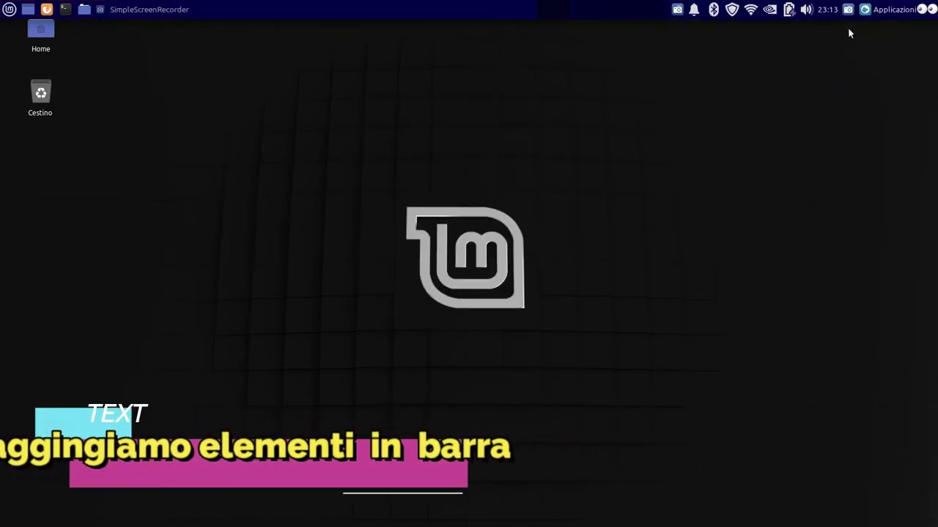
{"action": "right_click", "coordinate": [909, 10]}
{"action": "left_click", "coordinate": [869, 54]}
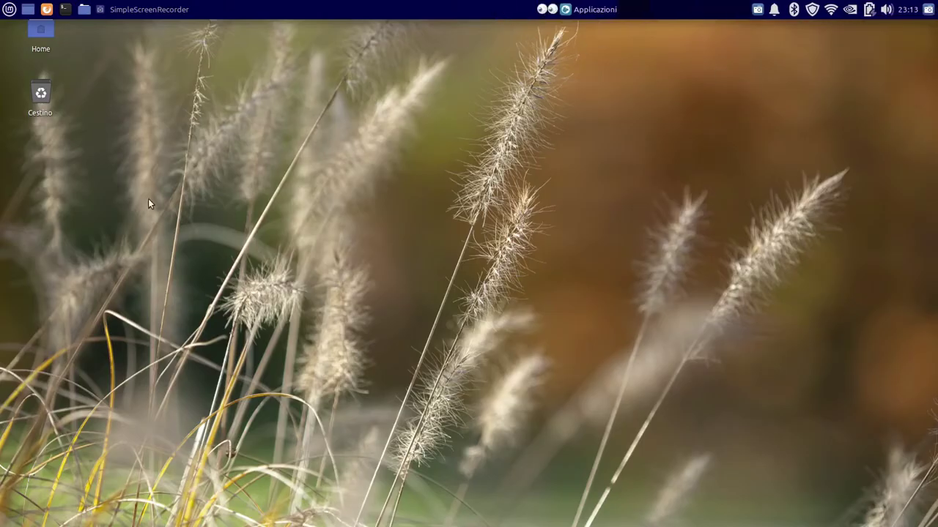
Add Cairo-Dock from the Sistema menu category to the panel
{"action": "left_click", "coordinate": [9, 9]}
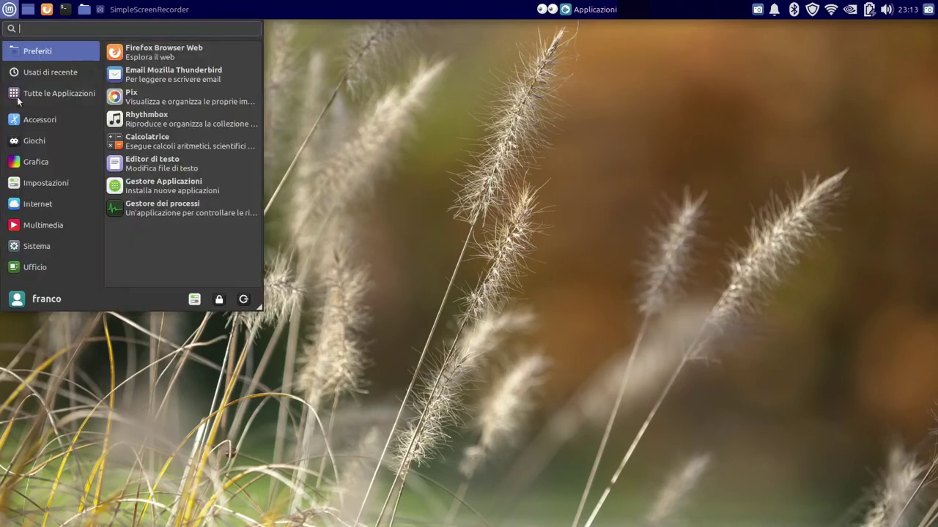
{"action": "left_click", "coordinate": [37, 247]}
{"action": "right_click", "coordinate": [157, 74]}
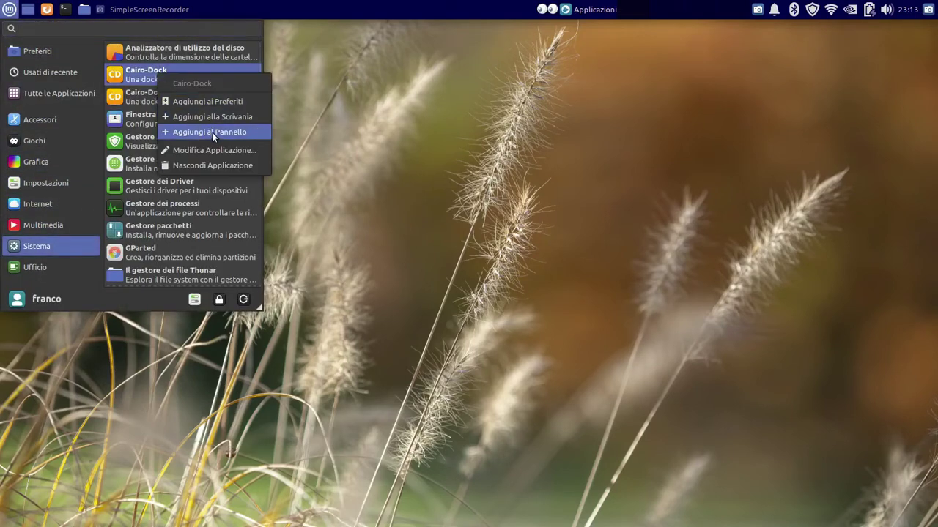
{"action": "left_click", "coordinate": [213, 132]}
{"action": "right_click", "coordinate": [929, 9]}
{"action": "left_click", "coordinate": [896, 53]}
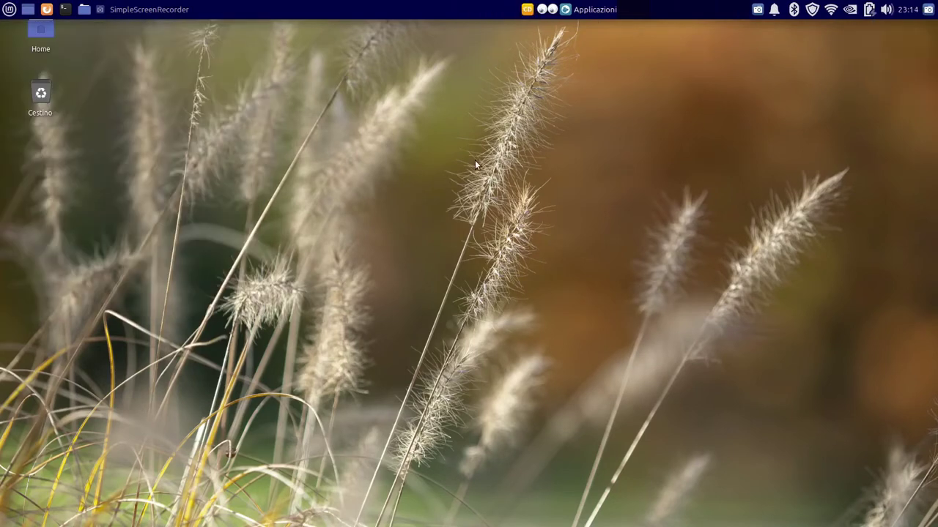
Load the MacOSX theme in the Cairo-Dock configuration
{"action": "mouse_move", "coordinate": [659, 523]}
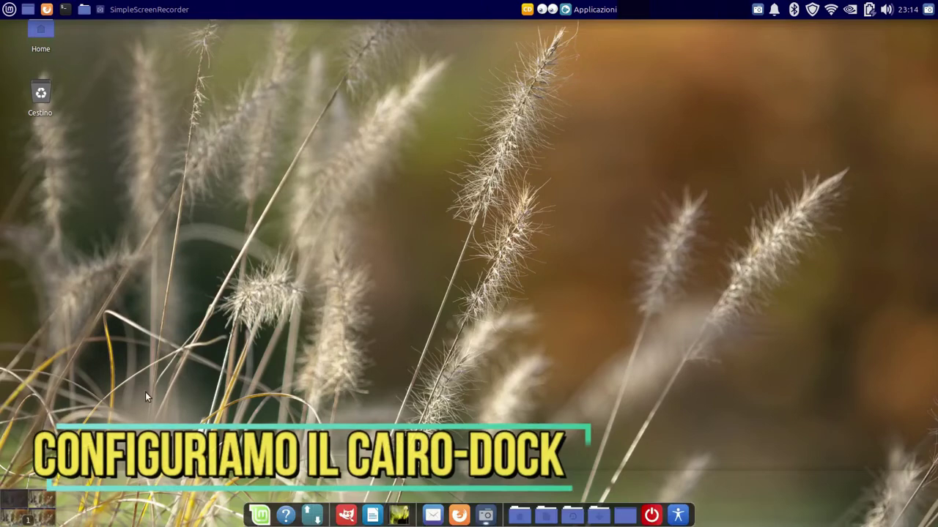
{"action": "right_click", "coordinate": [678, 517]}
{"action": "mouse_move", "coordinate": [607, 402]}
{"action": "left_click", "coordinate": [779, 392]}
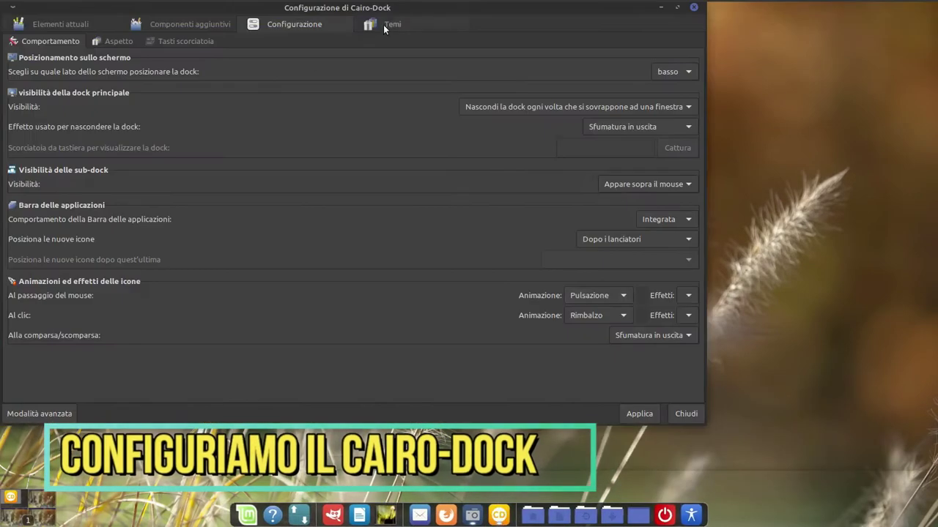
{"action": "left_click", "coordinate": [385, 25]}
{"action": "left_click", "coordinate": [42, 303]}
{"action": "left_click", "coordinate": [639, 413]}
{"action": "left_click", "coordinate": [502, 511]}
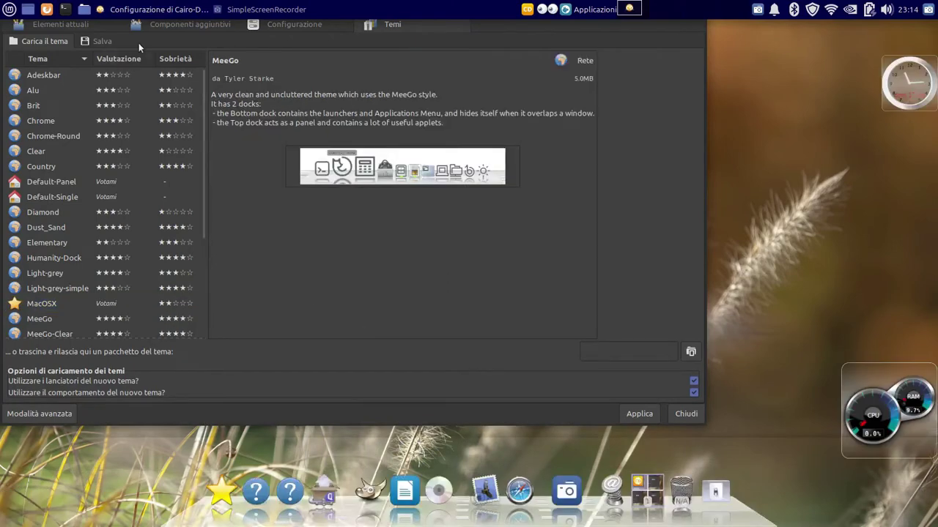
Enable the Wireless, Controllo Audio, Luminosità Schermo, Impulse and Cairo-Penguin applets
{"action": "left_click", "coordinate": [11, 148]}
{"action": "scroll", "coordinate": [16, 322], "scroll_direction": "down", "scroll_amount": 5}
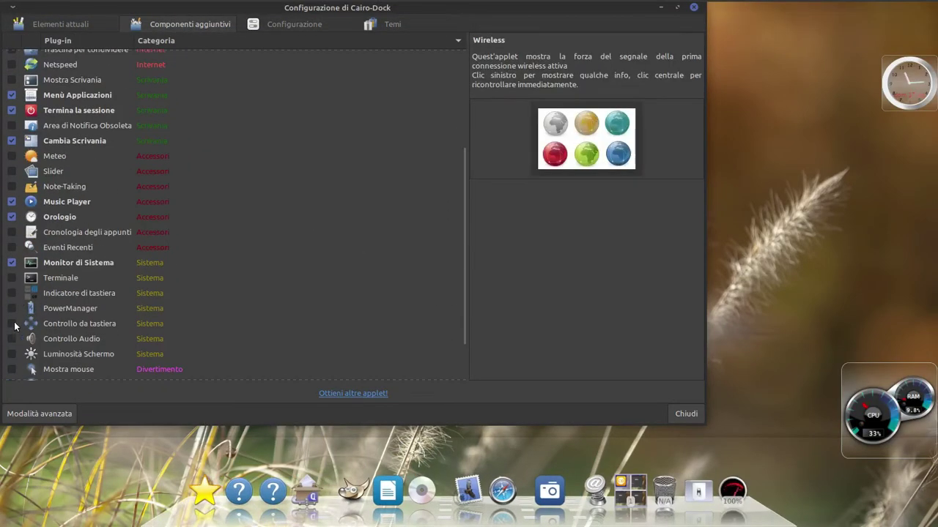
{"action": "left_click", "coordinate": [12, 324]}
{"action": "scroll", "coordinate": [16, 293], "scroll_direction": "down", "scroll_amount": 1}
{"action": "left_click", "coordinate": [11, 298]}
{"action": "left_click", "coordinate": [12, 343]}
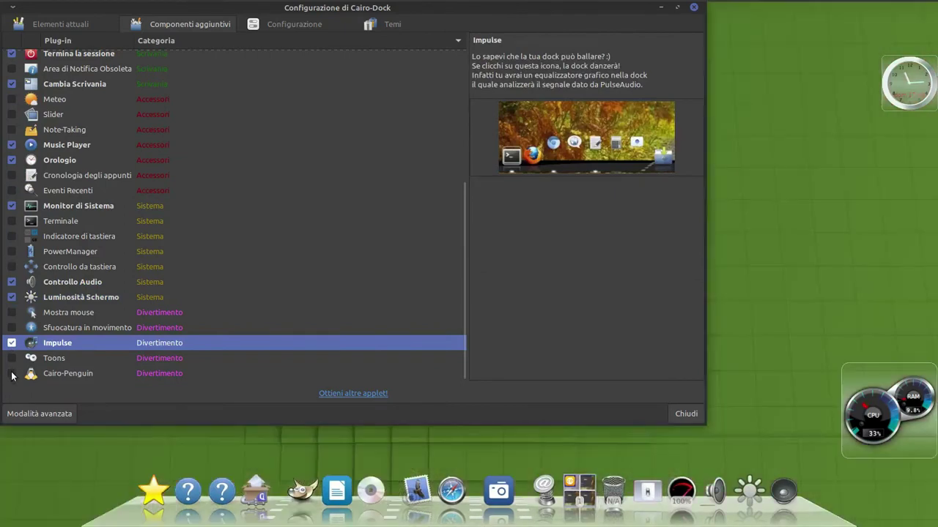
{"action": "left_click", "coordinate": [12, 374]}
In advanced mode, set Stile colours: black background, dark blue border, white text
{"action": "left_click", "coordinate": [47, 411]}
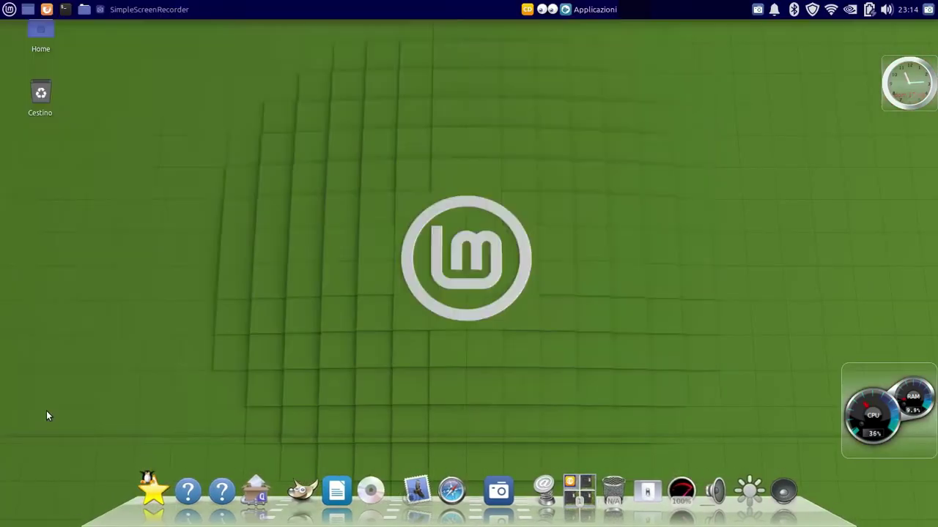
{"action": "left_click", "coordinate": [51, 140]}
{"action": "left_click", "coordinate": [151, 38]}
{"action": "left_click", "coordinate": [693, 63]}
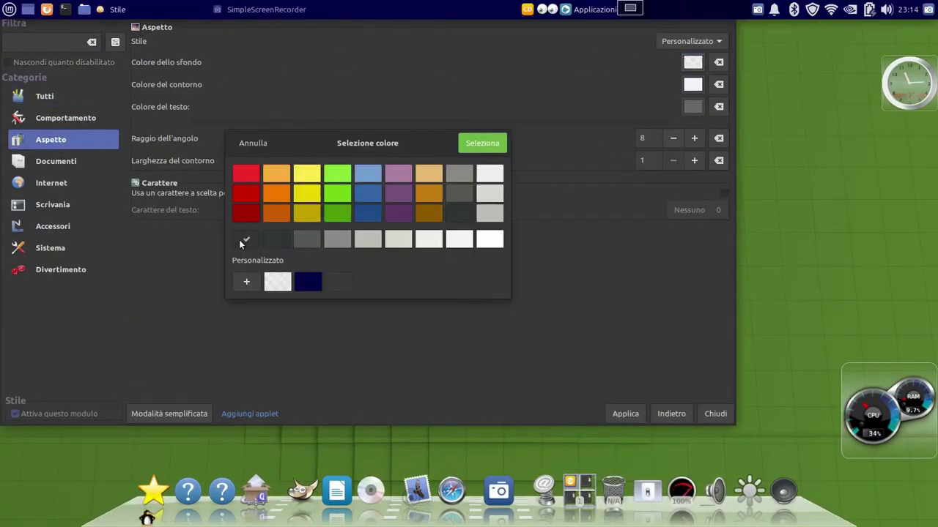
{"action": "double_click", "coordinate": [245, 239]}
{"action": "left_click", "coordinate": [692, 84]}
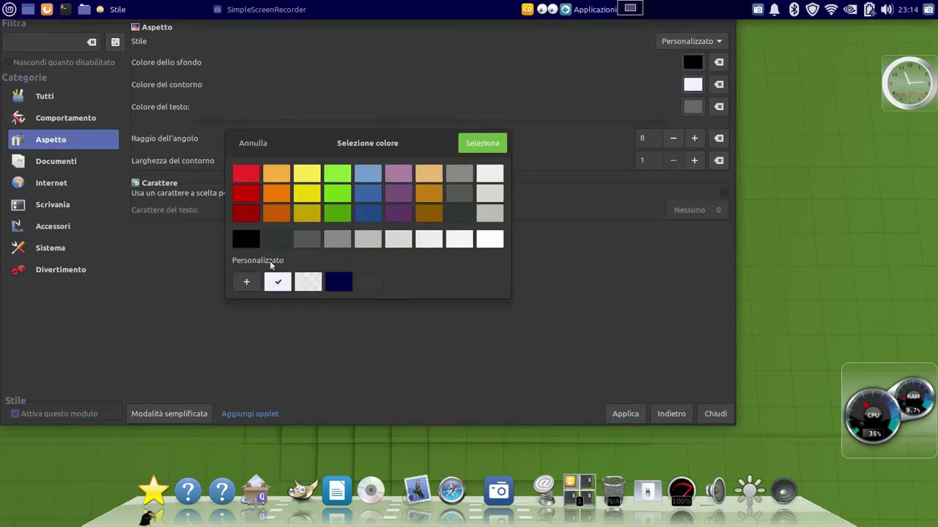
{"action": "left_click", "coordinate": [253, 283]}
{"action": "left_click", "coordinate": [441, 144]}
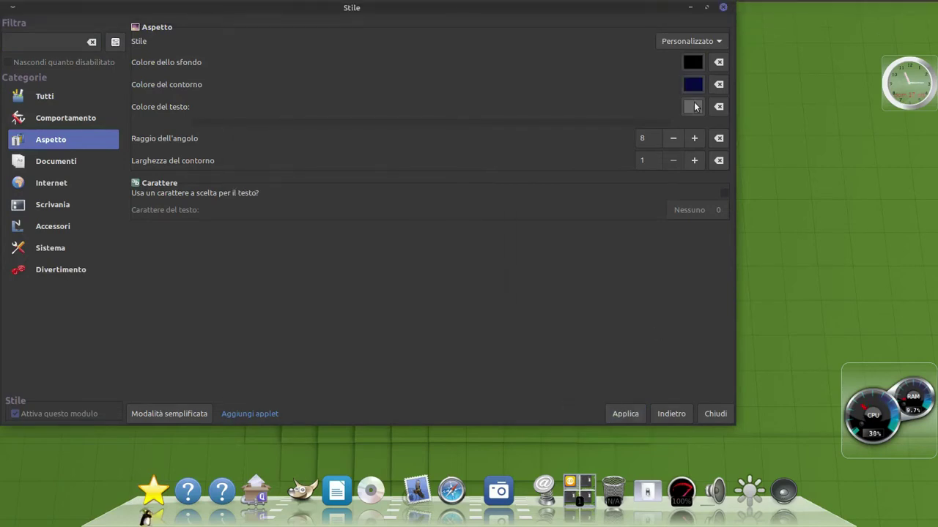
{"action": "left_click", "coordinate": [693, 107]}
{"action": "left_click", "coordinate": [471, 142]}
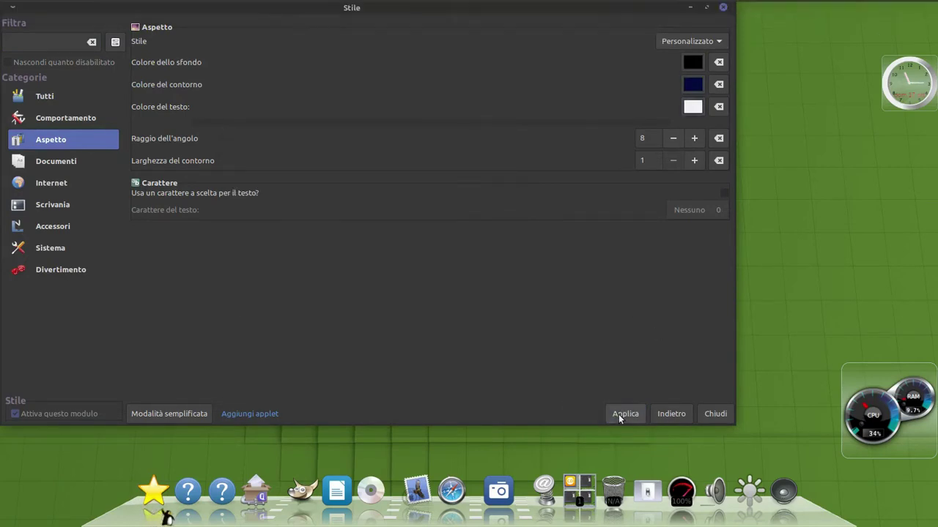
{"action": "left_click", "coordinate": [154, 490]}
{"action": "left_click", "coordinate": [327, 226]}
Switch the dock background to a gradient with a dark blue light colour
{"action": "left_click", "coordinate": [671, 413]}
{"action": "left_click", "coordinate": [297, 39]}
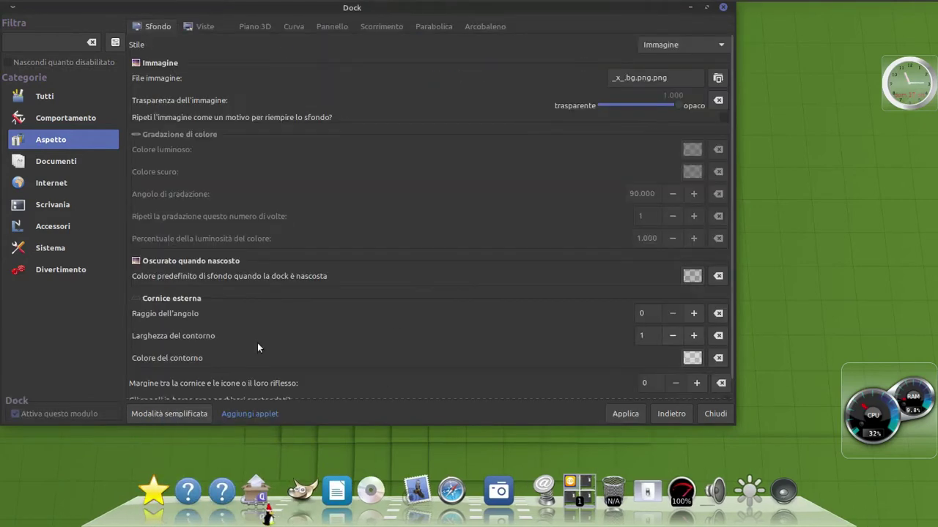
{"action": "left_click", "coordinate": [700, 64]}
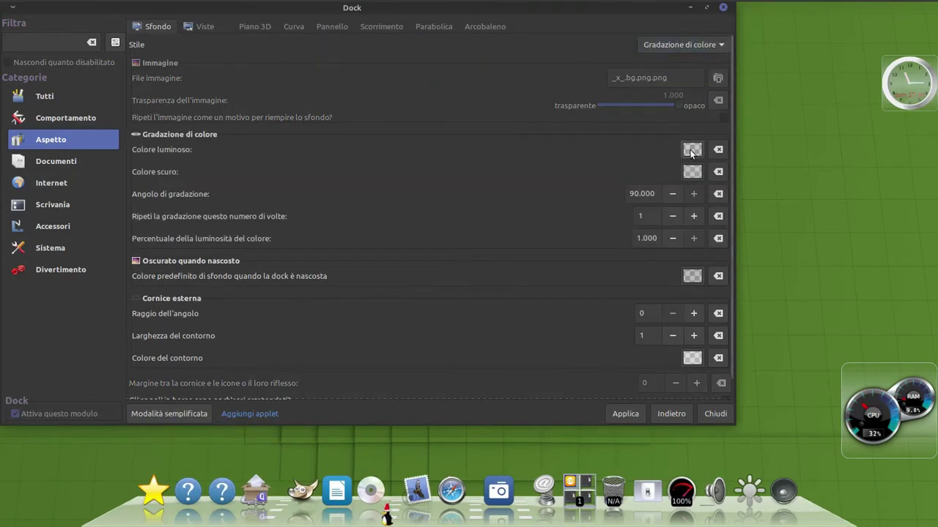
{"action": "left_click", "coordinate": [691, 150]}
{"action": "left_click", "coordinate": [249, 276]}
{"action": "left_click", "coordinate": [259, 305]}
{"action": "left_click", "coordinate": [366, 359]}
{"action": "left_click", "coordinate": [435, 142]}
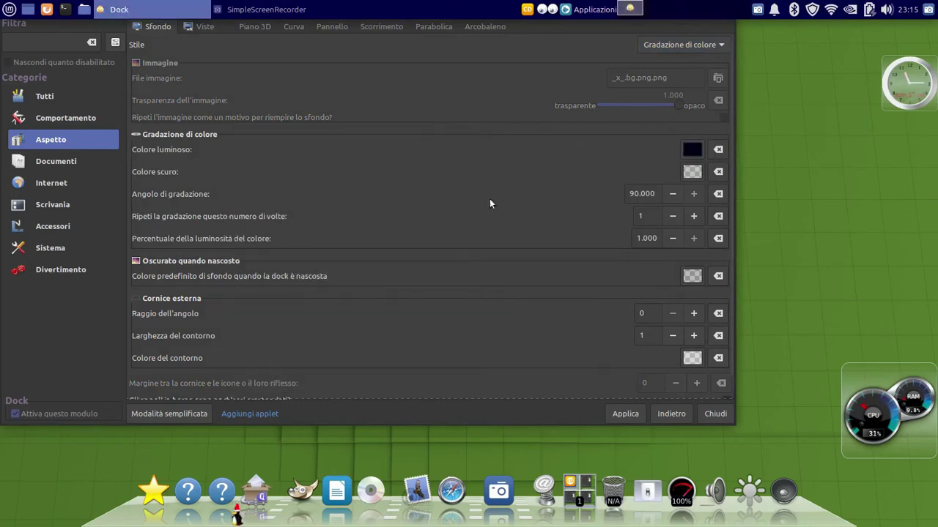
Set the dark gradient colour to blue and the dock border to black, then close configuration
{"action": "left_click", "coordinate": [692, 172]}
{"action": "left_click", "coordinate": [249, 277]}
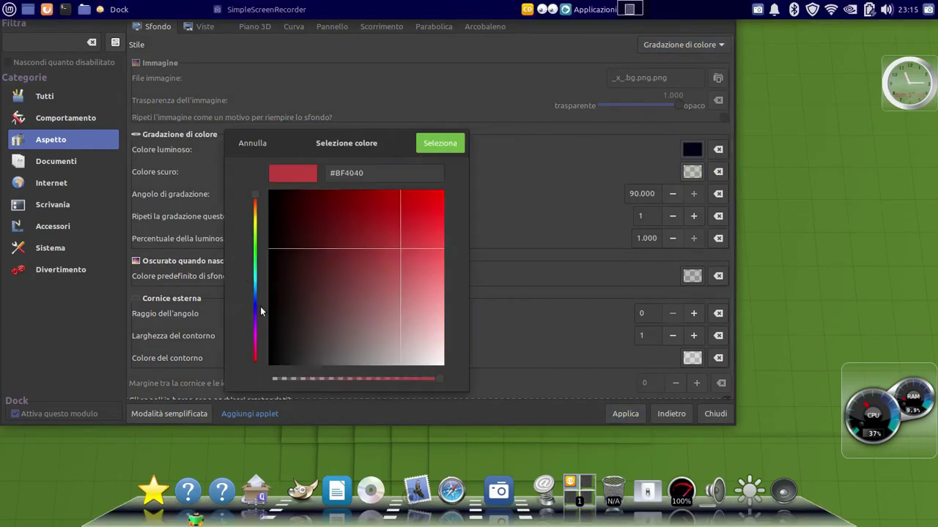
{"action": "left_click", "coordinate": [257, 307]}
{"action": "left_click", "coordinate": [452, 145]}
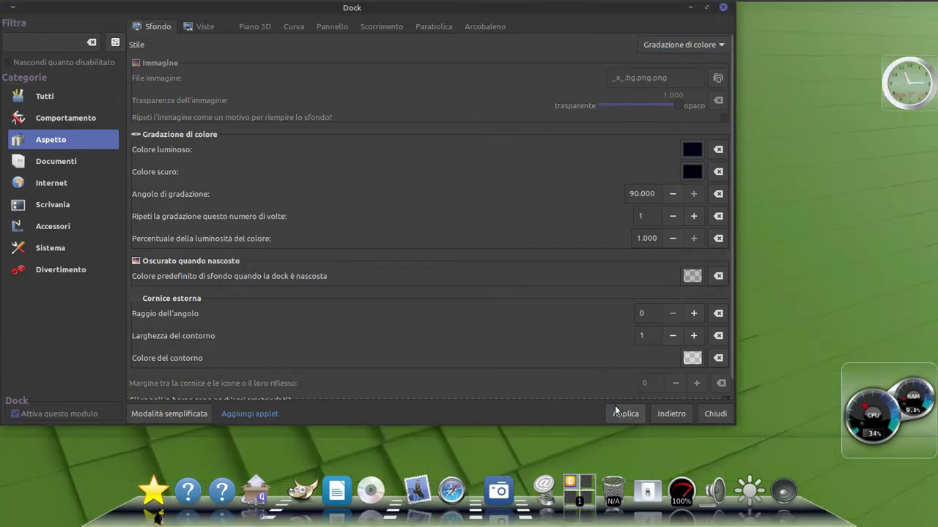
{"action": "scroll", "coordinate": [517, 351], "scroll_direction": "down", "scroll_amount": 1}
{"action": "left_click", "coordinate": [692, 130]}
{"action": "left_click", "coordinate": [483, 143]}
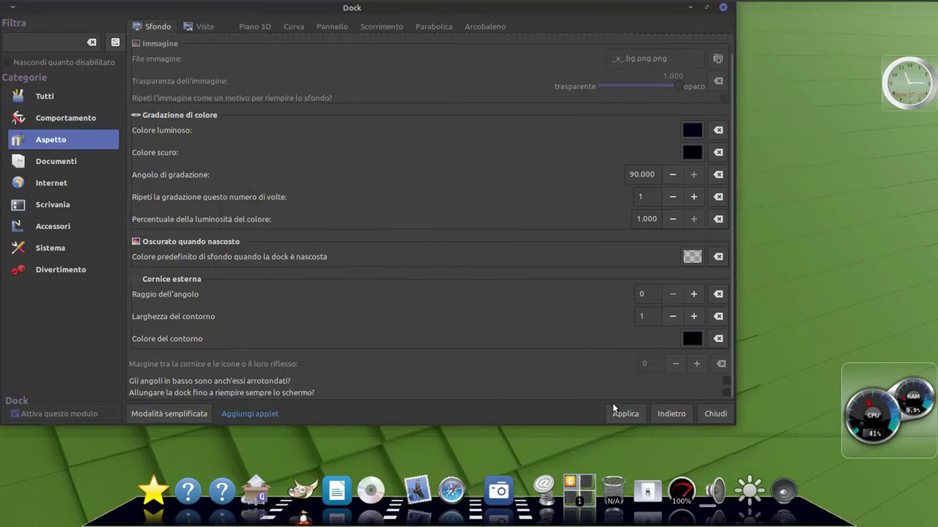
{"action": "left_click", "coordinate": [165, 414]}
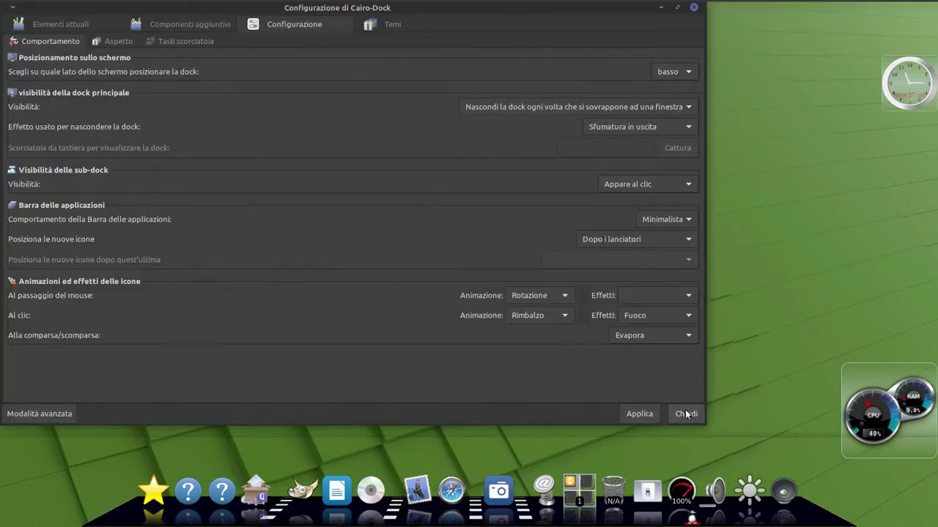
{"action": "left_click", "coordinate": [685, 414]}
Place the clock desklet top-left and the CPU/RAM gauge top-right, then launch Firefox
{"action": "left_click_drag", "start_coordinate": [923, 85], "coordinate": [42, 50]}
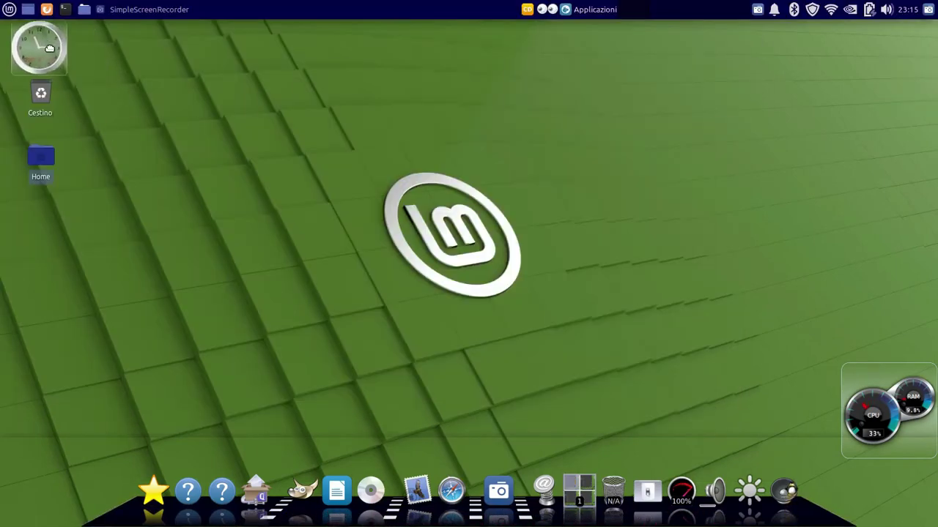
{"action": "left_click_drag", "start_coordinate": [863, 413], "coordinate": [863, 71]}
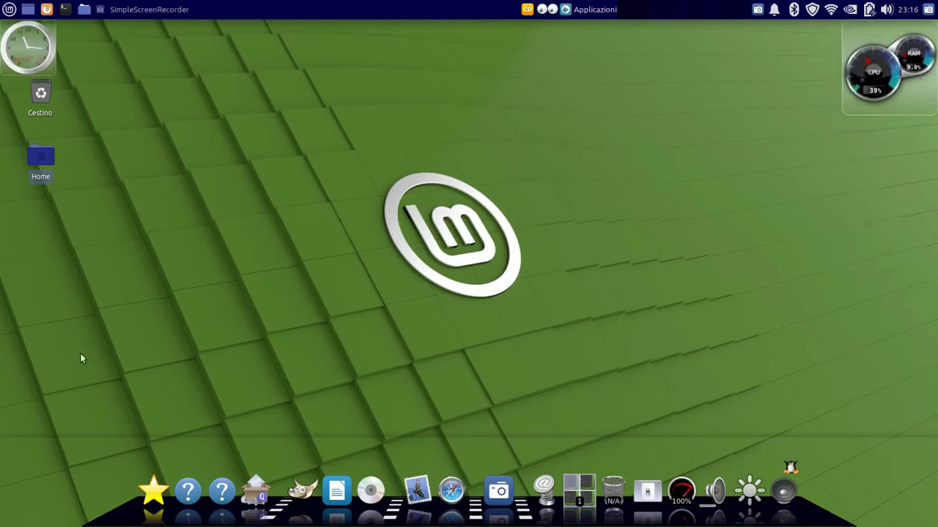
{"action": "left_click", "coordinate": [452, 490]}
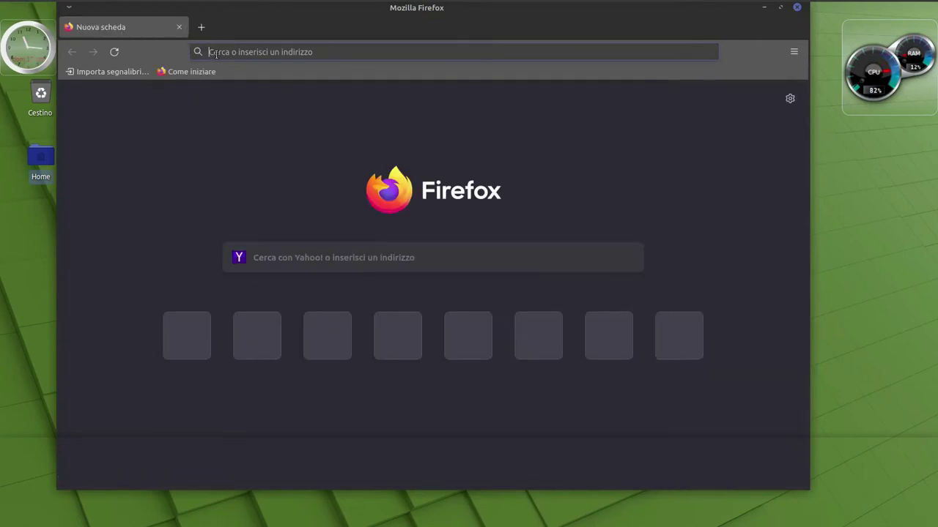
Search 'google chrome' and download the 64-bit .deb package, opening it with GDebi
{"action": "left_click", "coordinate": [213, 53]}
{"action": "type", "text": "google"}
{"action": "type", "text": "chrome"}
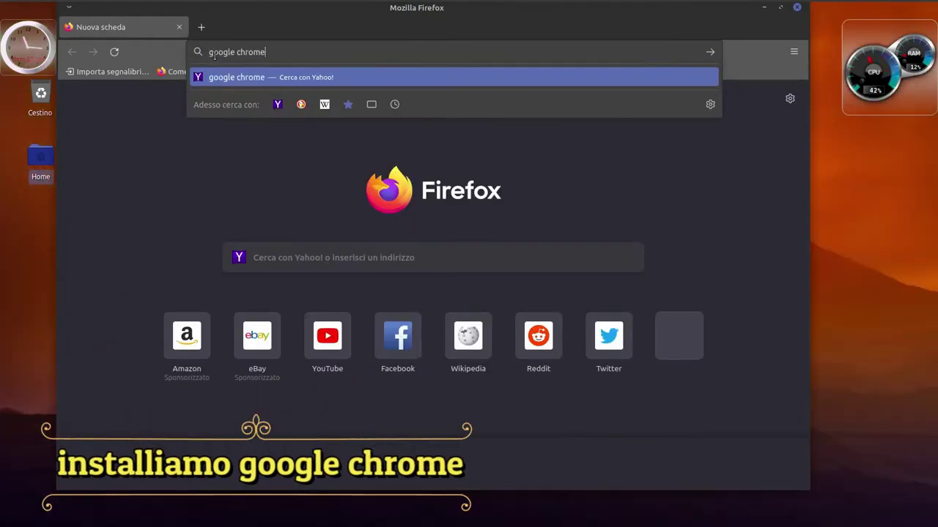
{"action": "key", "text": "Return"}
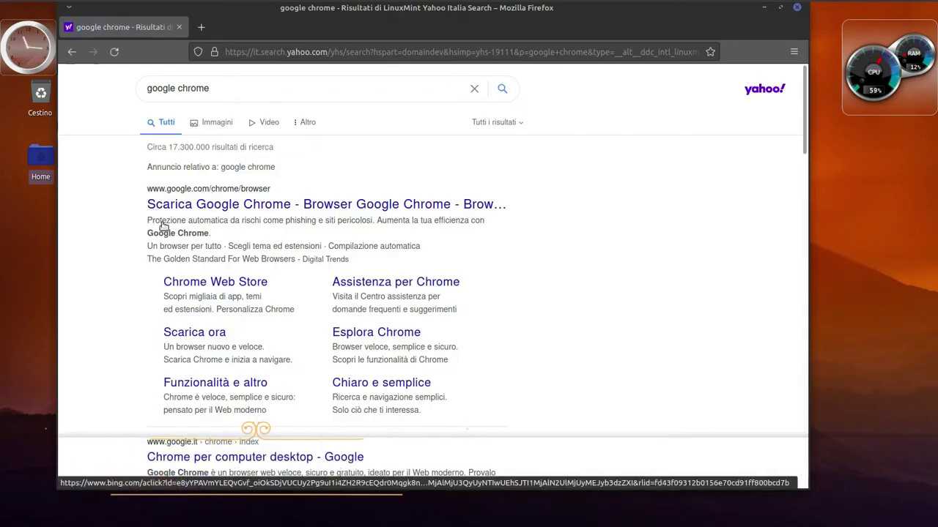
{"action": "left_click", "coordinate": [181, 205]}
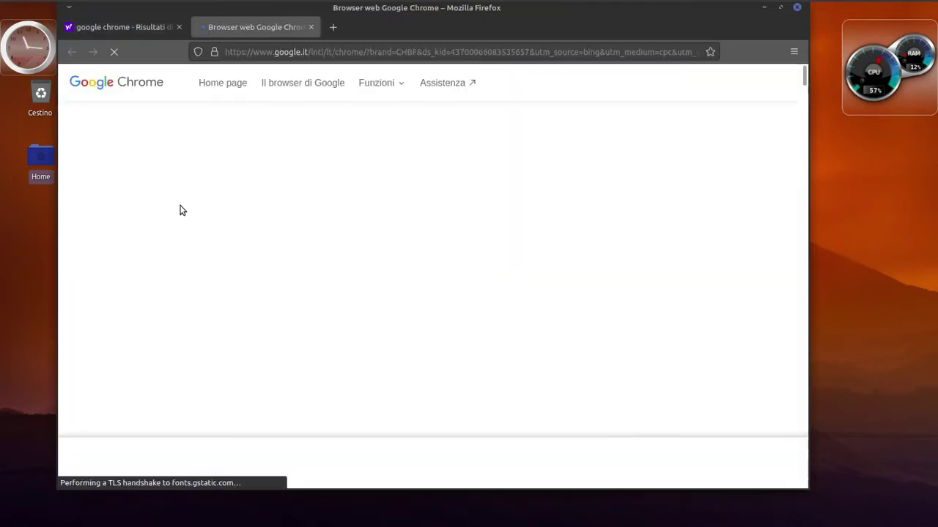
{"action": "left_click", "coordinate": [418, 337]}
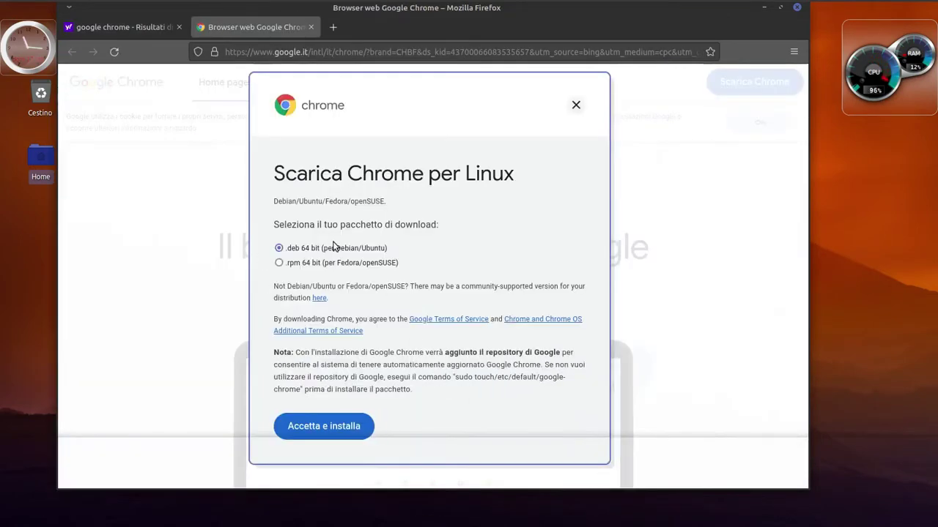
{"action": "left_click", "coordinate": [308, 430]}
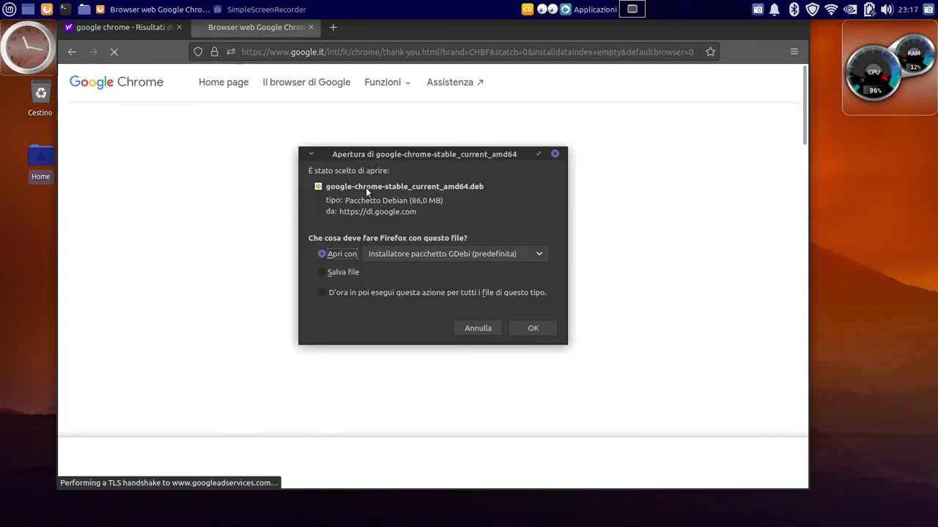
{"action": "left_click", "coordinate": [525, 328]}
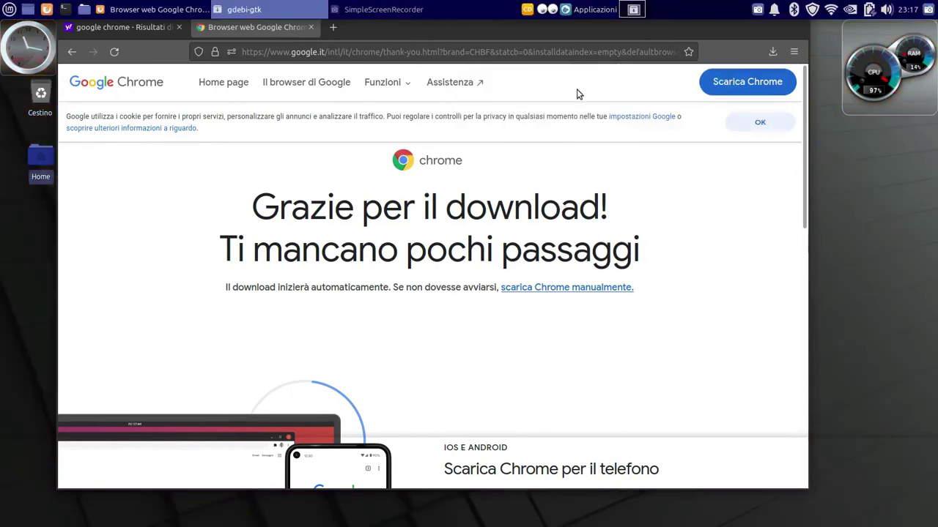
Move the Firefox window aside and use the top-panel menu at the right
{"action": "mouse_move", "coordinate": [577, 94]}
{"action": "left_mouse_down"}
{"action": "mouse_move", "coordinate": [477, 65]}
{"action": "mouse_move", "coordinate": [583, 77]}
{"action": "left_mouse_up"}
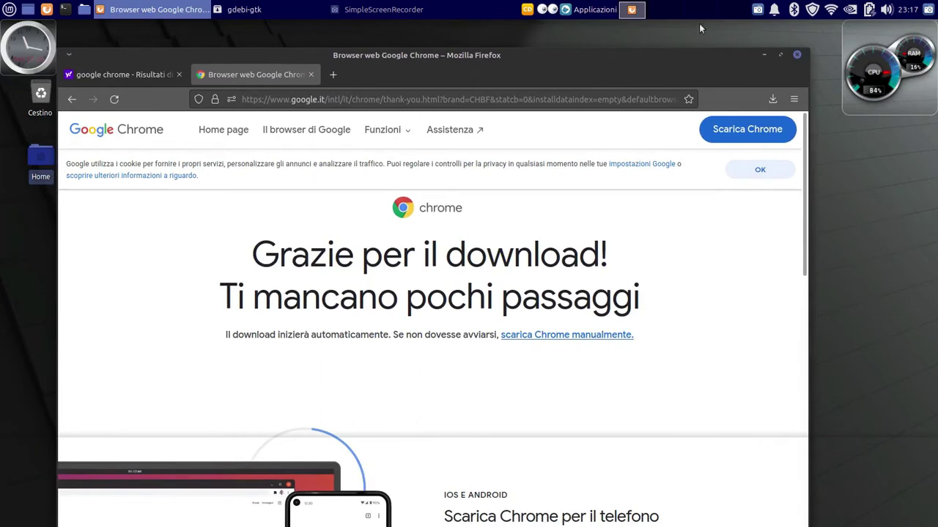
{"action": "left_click", "coordinate": [759, 11]}
{"action": "left_click", "coordinate": [768, 10]}
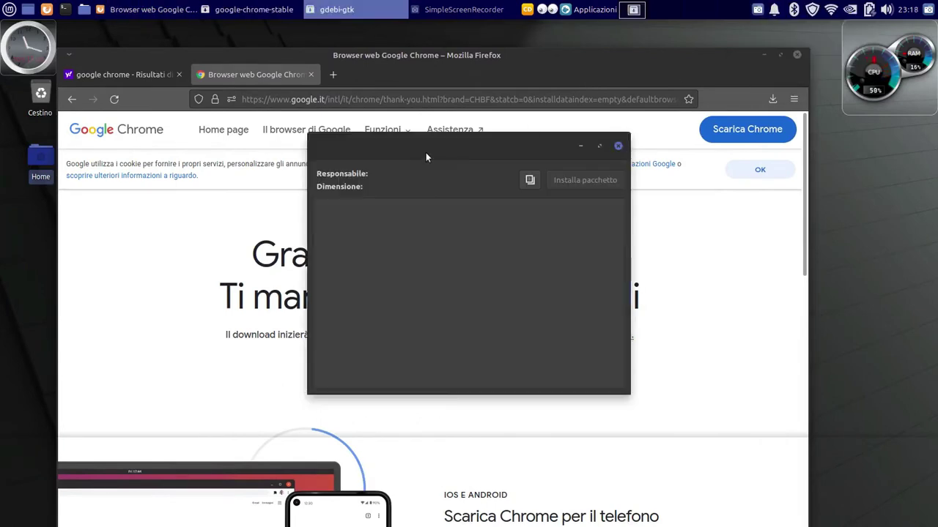
{"action": "left_click", "coordinate": [756, 11]}
{"action": "left_click", "coordinate": [683, 30]}
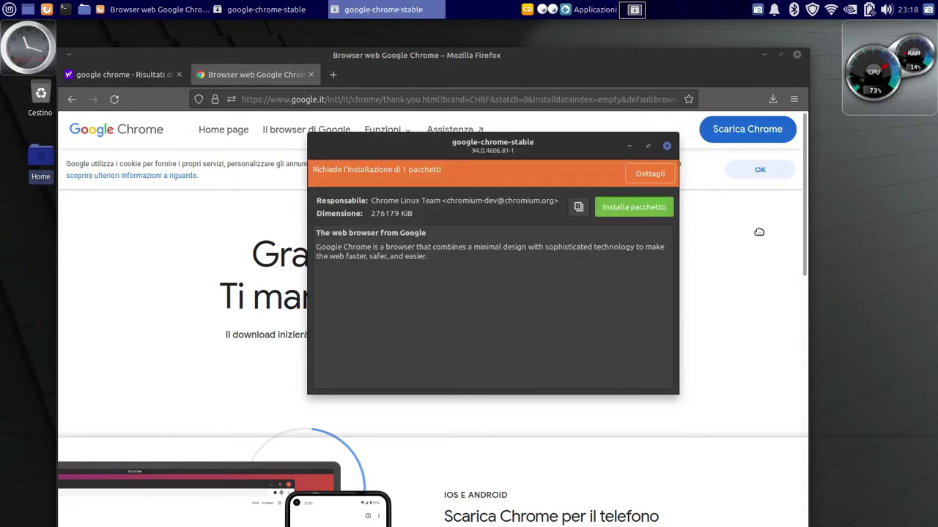
Install google-chrome-stable with the administrator password, accepting the libgcc1 dependency and showing details
{"action": "left_click", "coordinate": [619, 209]}
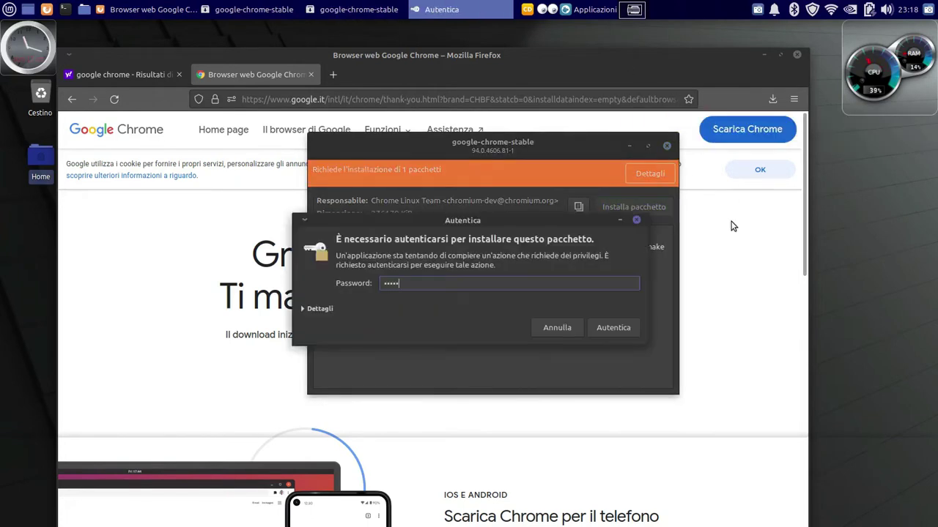
{"action": "key", "text": "Return"}
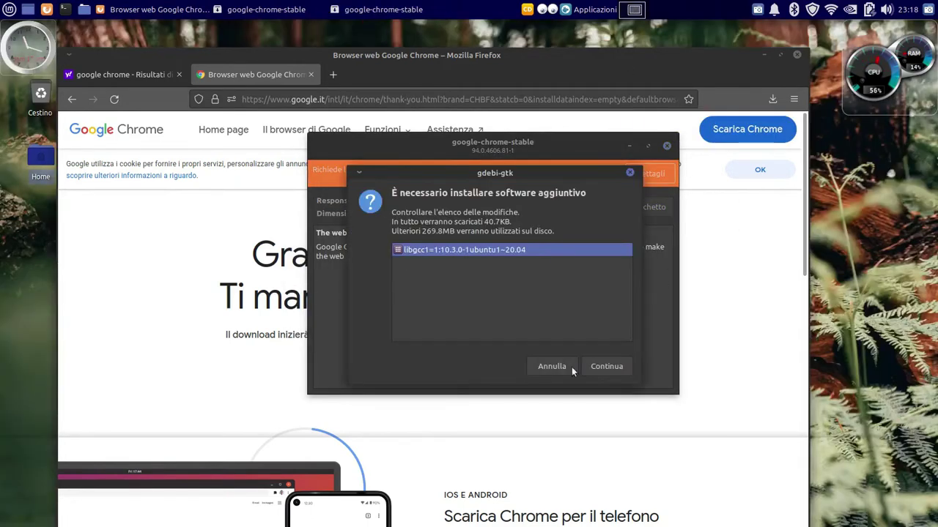
{"action": "left_click", "coordinate": [586, 366]}
{"action": "left_click", "coordinate": [433, 288]}
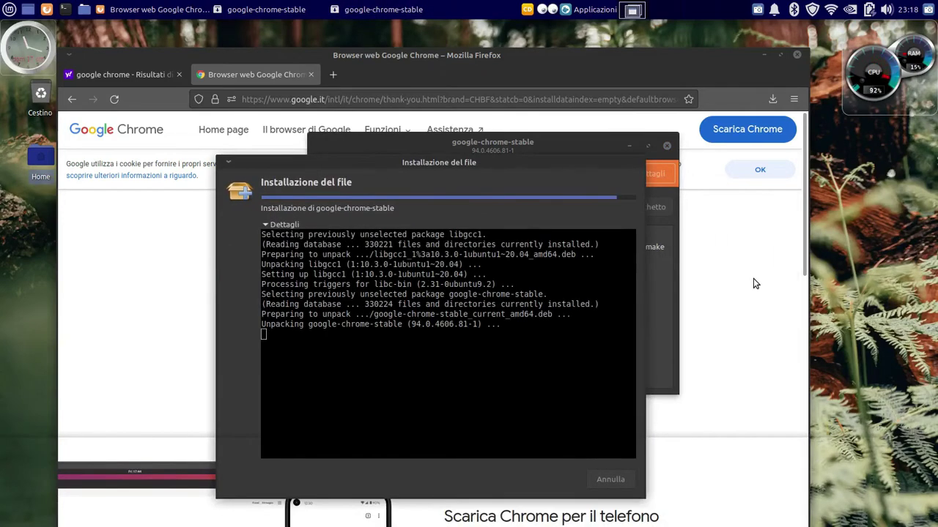
{"action": "left_click", "coordinate": [758, 10]}
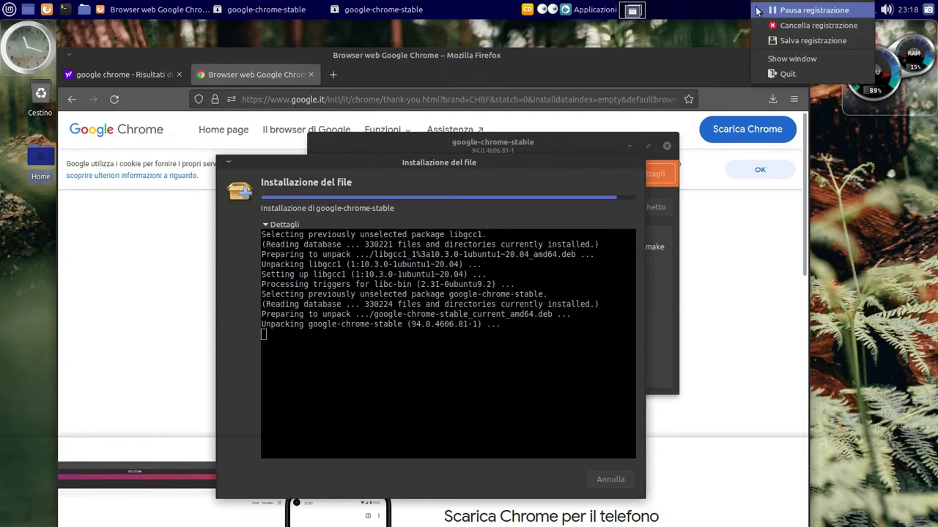
{"action": "left_click", "coordinate": [737, 25]}
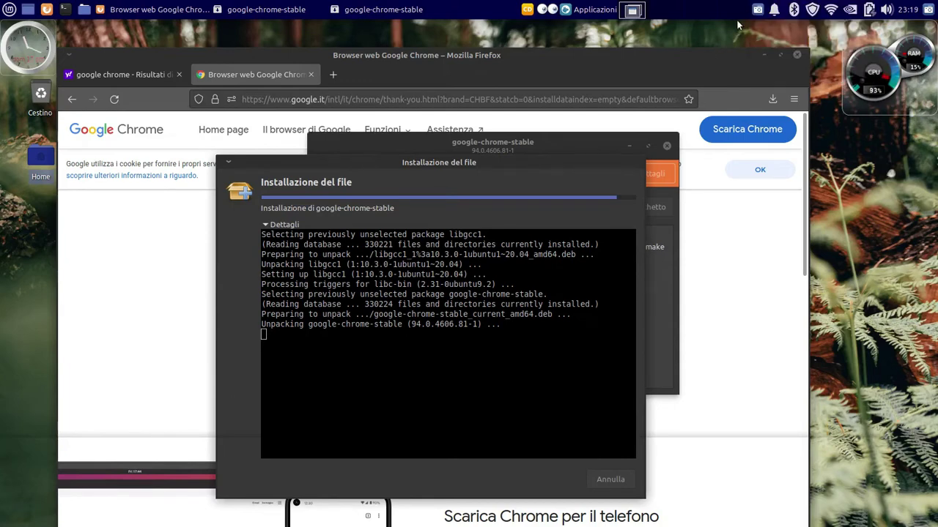
{"action": "left_click", "coordinate": [758, 9]}
{"action": "left_click", "coordinate": [738, 26]}
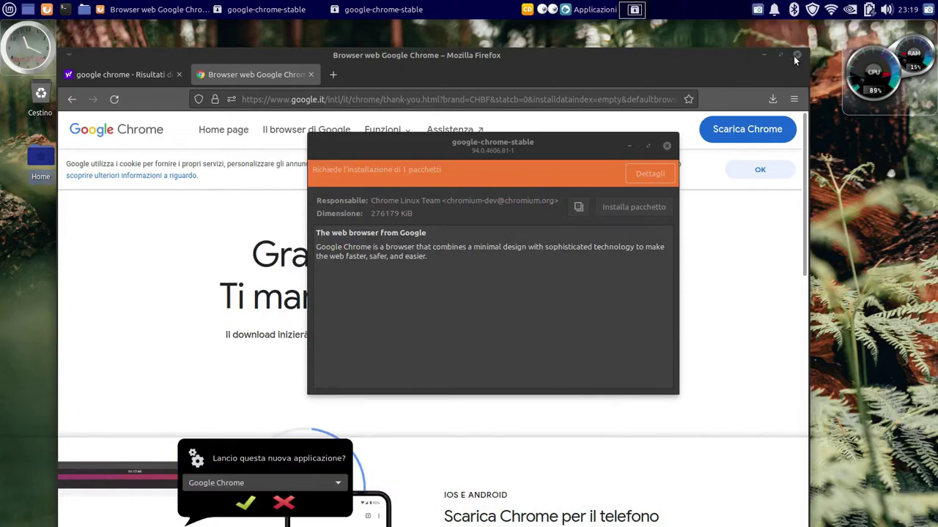
Quit Firefox and launch the newly installed Google Chrome
{"action": "left_click", "coordinate": [796, 56]}
{"action": "left_click", "coordinate": [522, 184]}
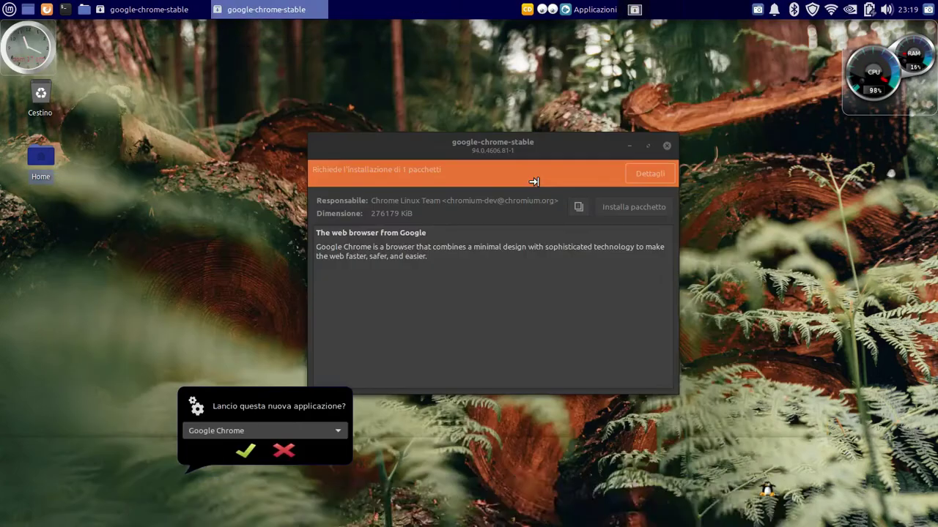
{"action": "left_click", "coordinate": [247, 452]}
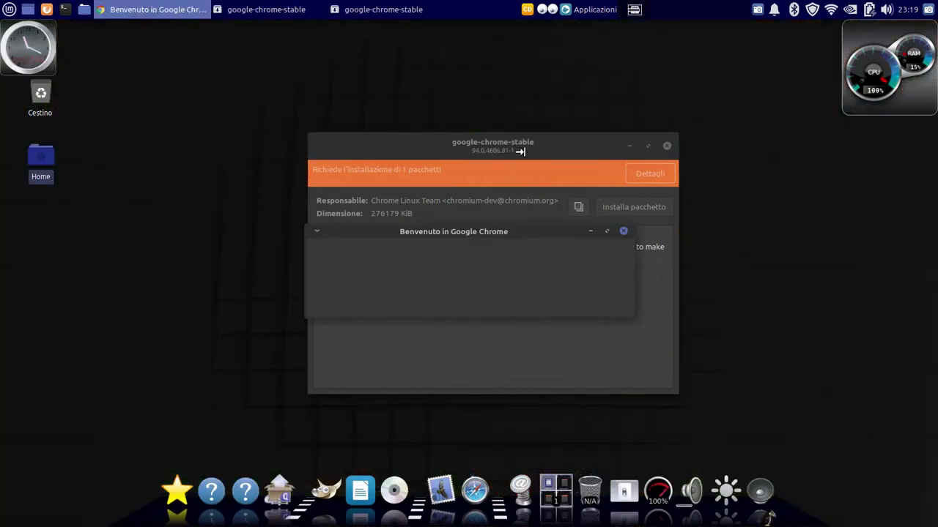
{"action": "left_click", "coordinate": [608, 301]}
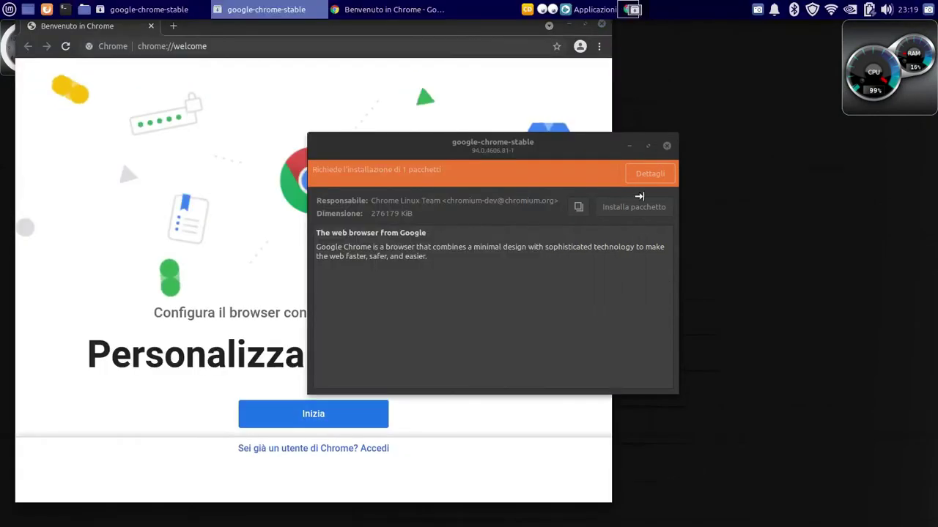
Complete Chrome's welcome setup with the Earth background and no sync sign-in
{"action": "left_click", "coordinate": [304, 412]}
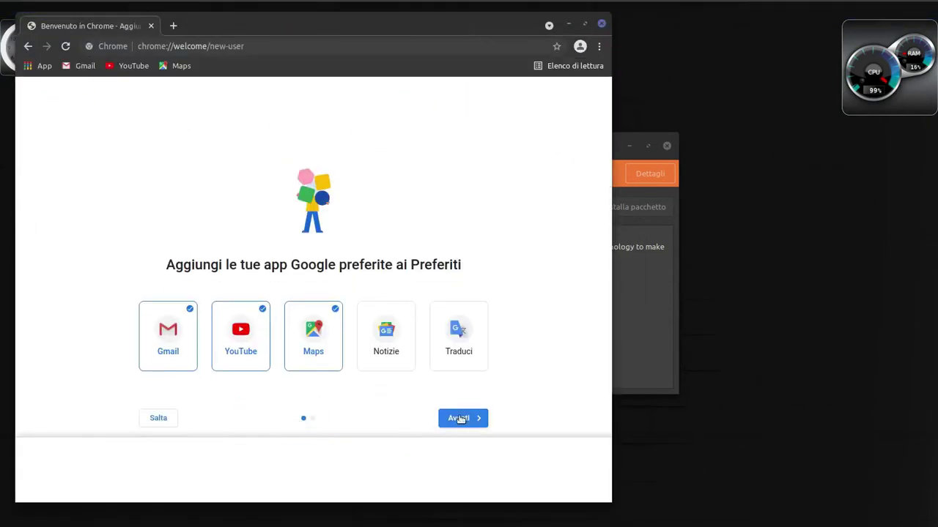
{"action": "left_click", "coordinate": [458, 418]}
{"action": "left_click", "coordinate": [331, 315]}
{"action": "left_click", "coordinate": [460, 482]}
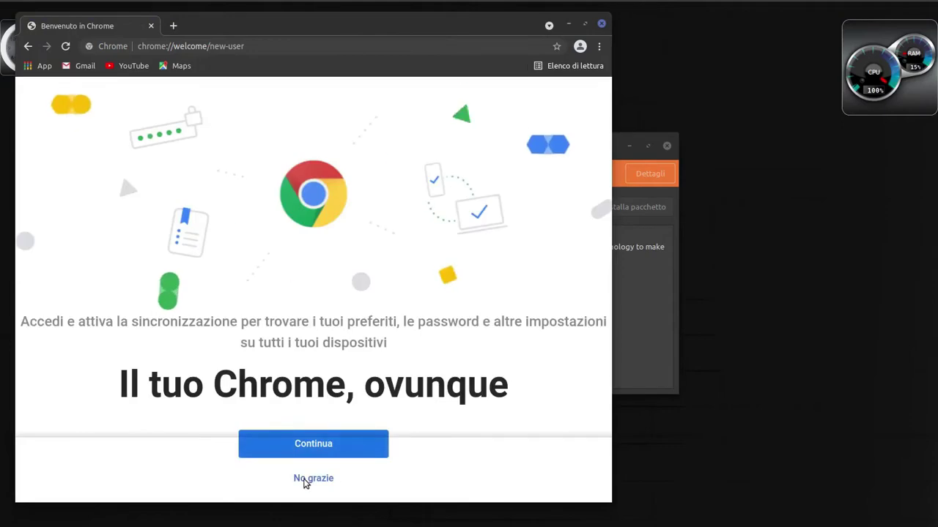
{"action": "left_click", "coordinate": [308, 478]}
{"action": "left_click", "coordinate": [667, 147]}
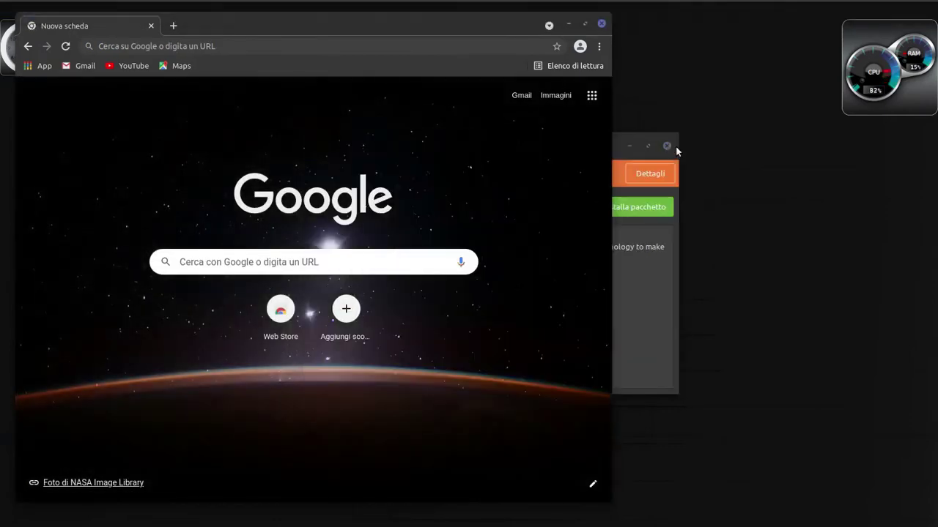
Open the Chrome Web Store, accept cookies and search for 'adguard'
{"action": "left_click_drag", "start_coordinate": [360, 23], "coordinate": [529, 30]}
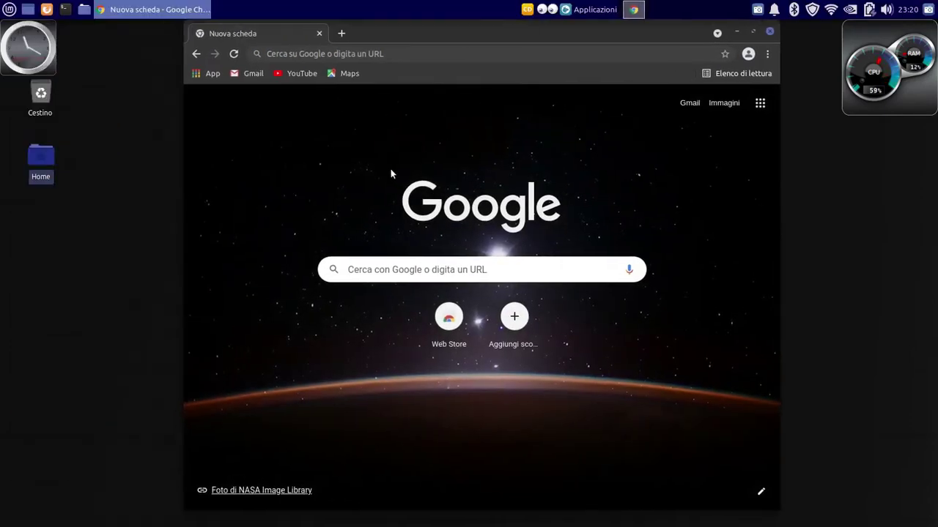
{"action": "left_click", "coordinate": [448, 316]}
{"action": "scroll", "coordinate": [619, 335], "scroll_direction": "down", "scroll_amount": 5}
{"action": "left_click", "coordinate": [528, 454]}
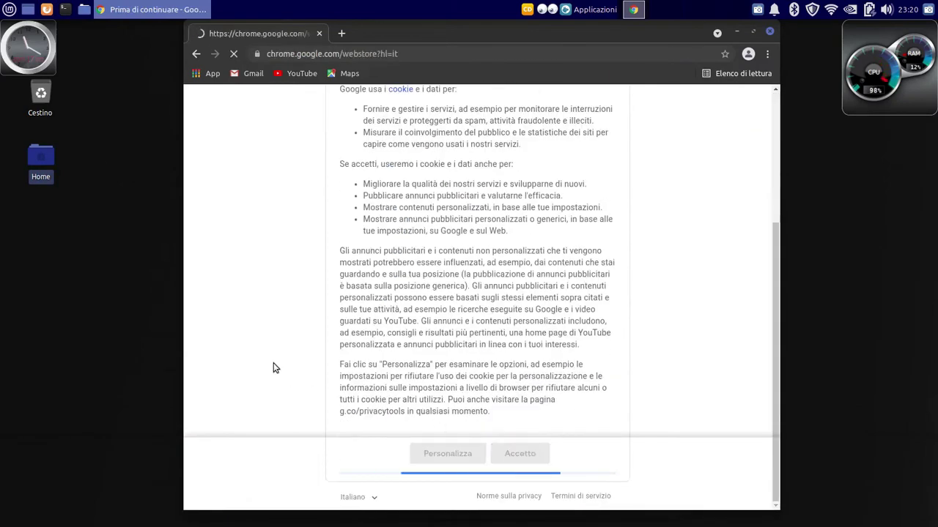
{"action": "left_click", "coordinate": [253, 145]}
{"action": "type", "text": "a"}
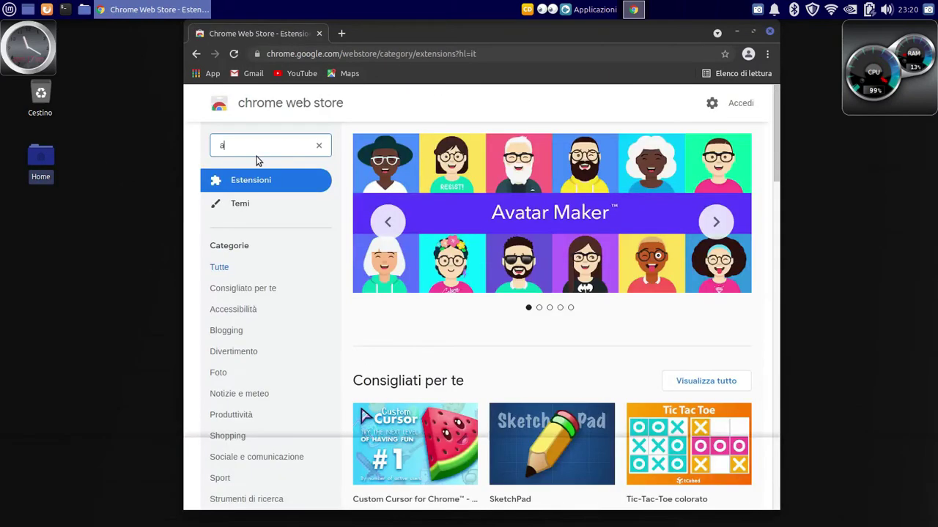
{"action": "type", "text": "dguard"}
{"action": "left_click", "coordinate": [269, 311]}
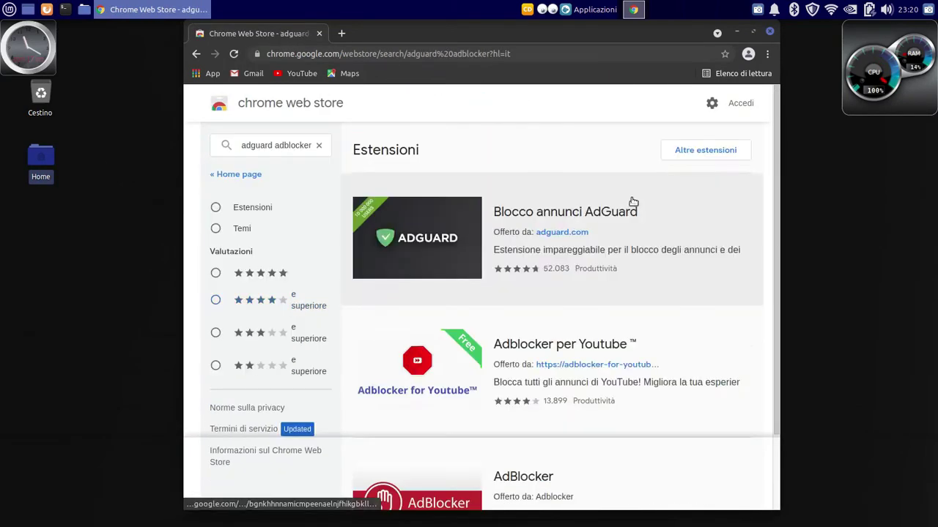
Add the AdGuard ad blocker extension to Chrome, then close Chrome
{"action": "left_click", "coordinate": [528, 238]}
{"action": "left_click", "coordinate": [653, 313]}
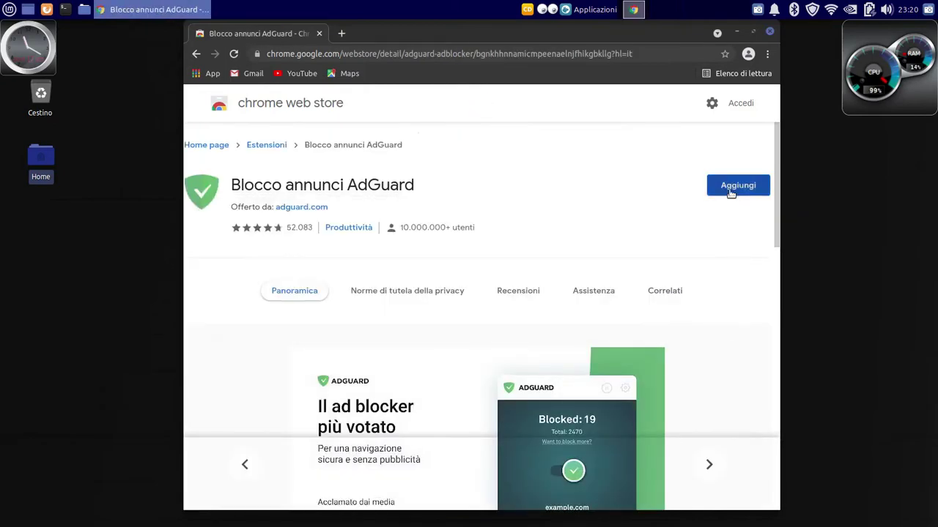
{"action": "left_click", "coordinate": [728, 192]}
{"action": "left_click", "coordinate": [546, 214]}
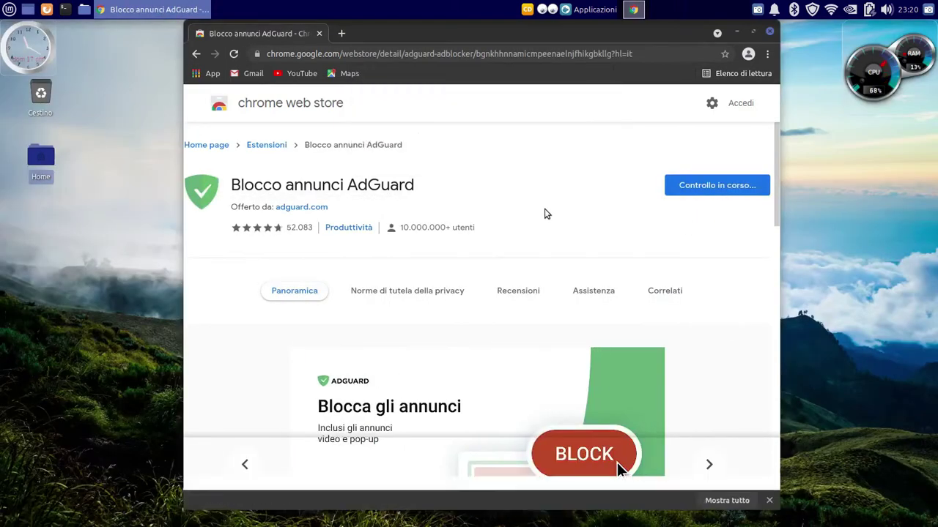
{"action": "left_click", "coordinate": [769, 32]}
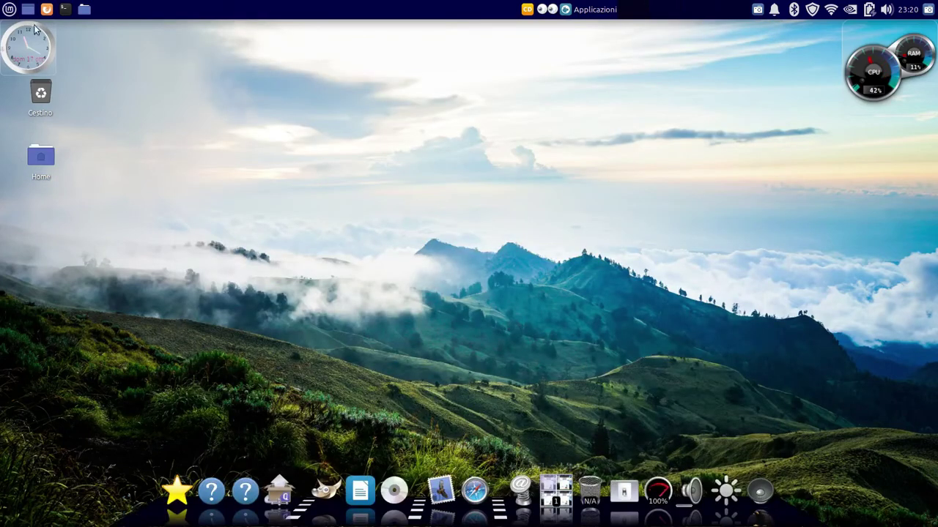
Add a Google Chrome launcher to the dock and start Chrome from it
{"action": "left_click", "coordinate": [9, 8]}
{"action": "mouse_move", "coordinate": [30, 206]}
{"action": "left_click_drag", "start_coordinate": [161, 120], "coordinate": [197, 489]}
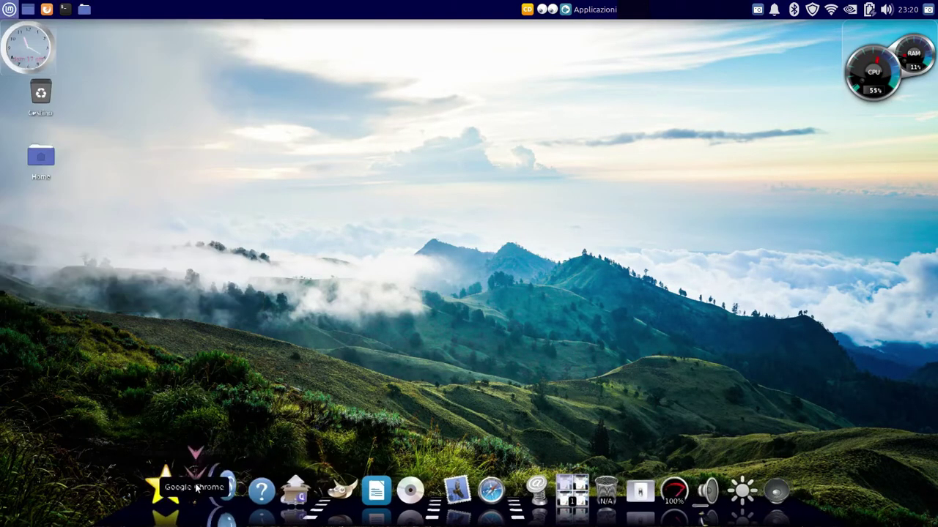
{"action": "left_click", "coordinate": [193, 488]}
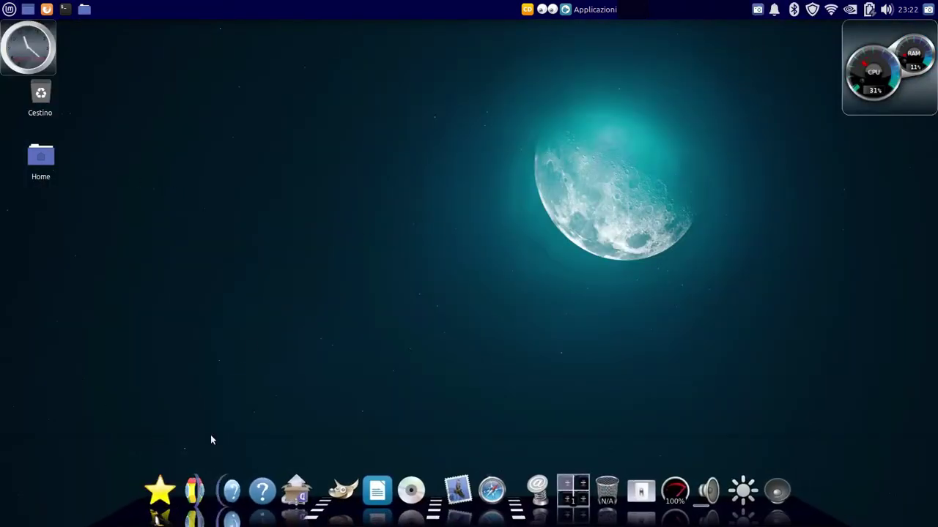
{"action": "left_click", "coordinate": [194, 490]}
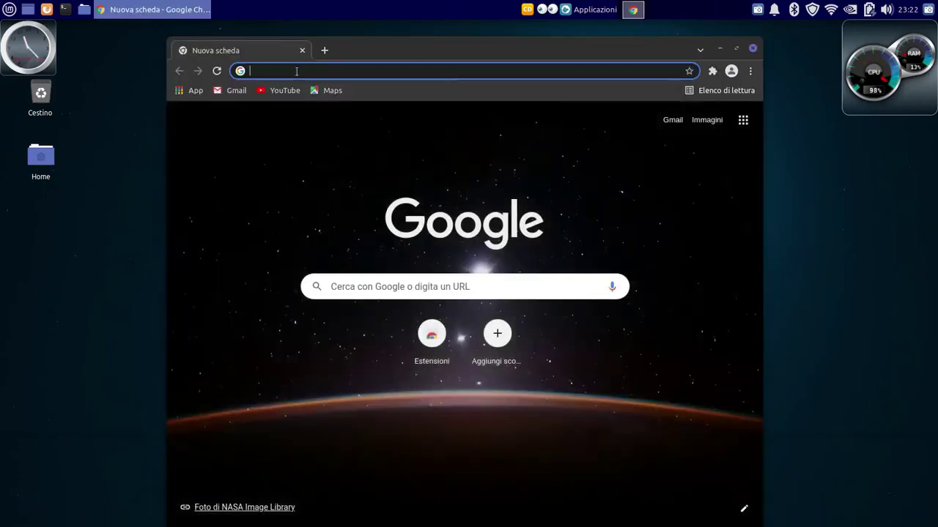
Search images for 'logo linux mint' and preview the green round Mint logo
{"action": "type", "text": "logo lin"}
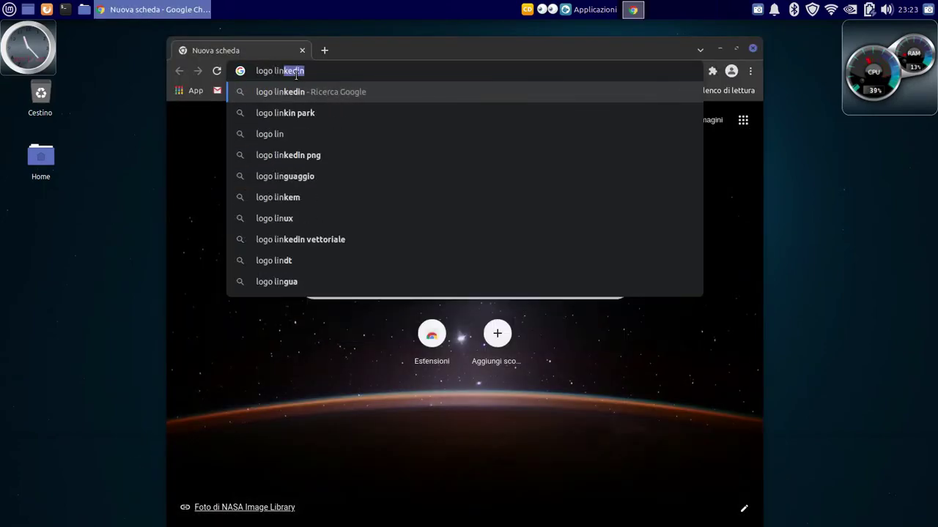
{"action": "type", "text": "ux mint"}
{"action": "key", "text": "Return"}
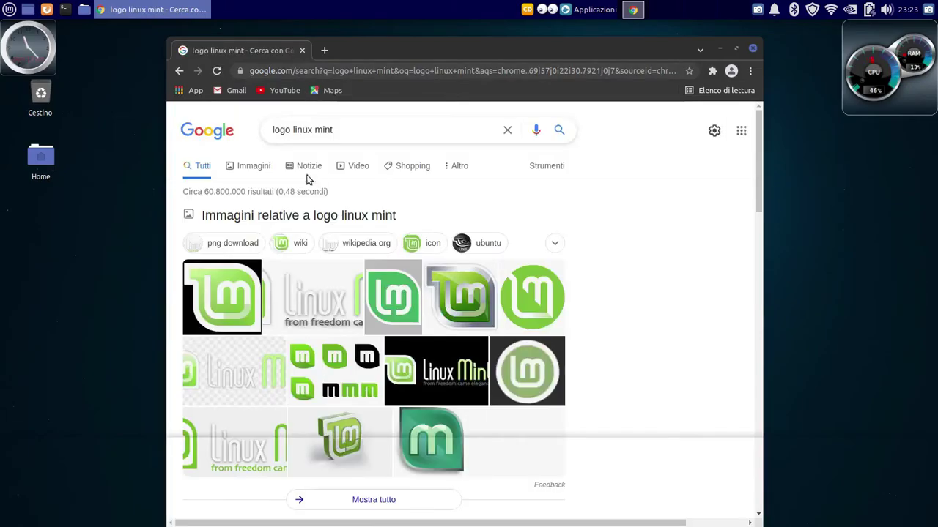
{"action": "left_click", "coordinate": [254, 166]}
{"action": "scroll", "coordinate": [407, 353], "scroll_direction": "down", "scroll_amount": 10}
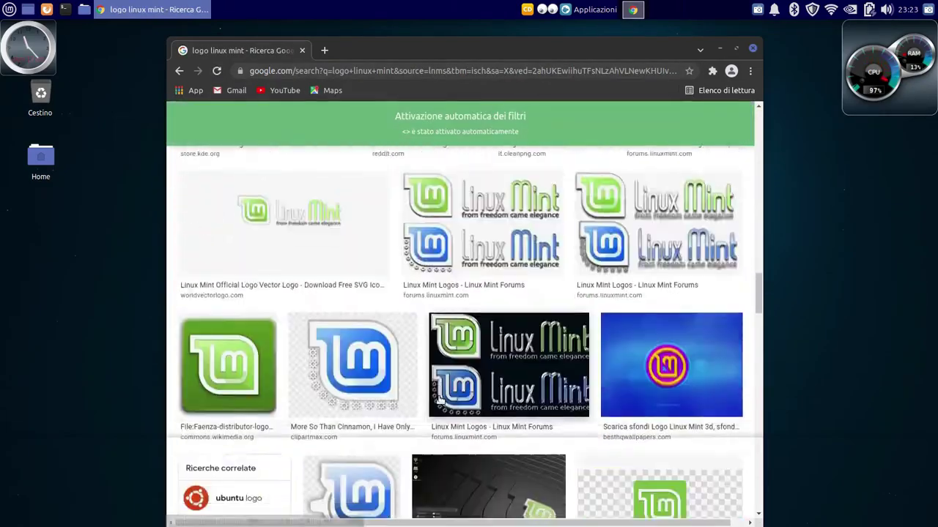
{"action": "scroll", "coordinate": [440, 399], "scroll_direction": "down", "scroll_amount": 10}
{"action": "left_click", "coordinate": [573, 238]}
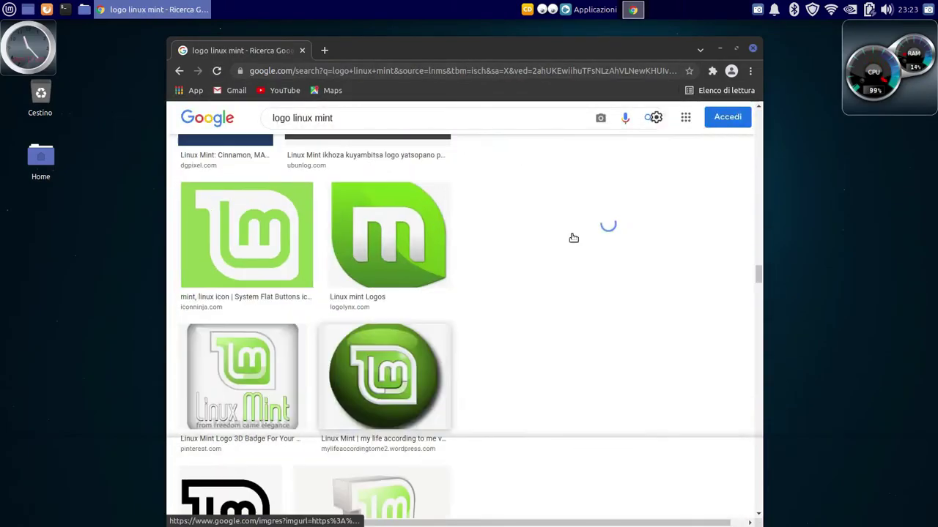
Save the logo as mint-logo-button-zwopper.png in Immagini, then minimize Chrome
{"action": "left_click", "coordinate": [638, 313]}
{"action": "right_click", "coordinate": [590, 222]}
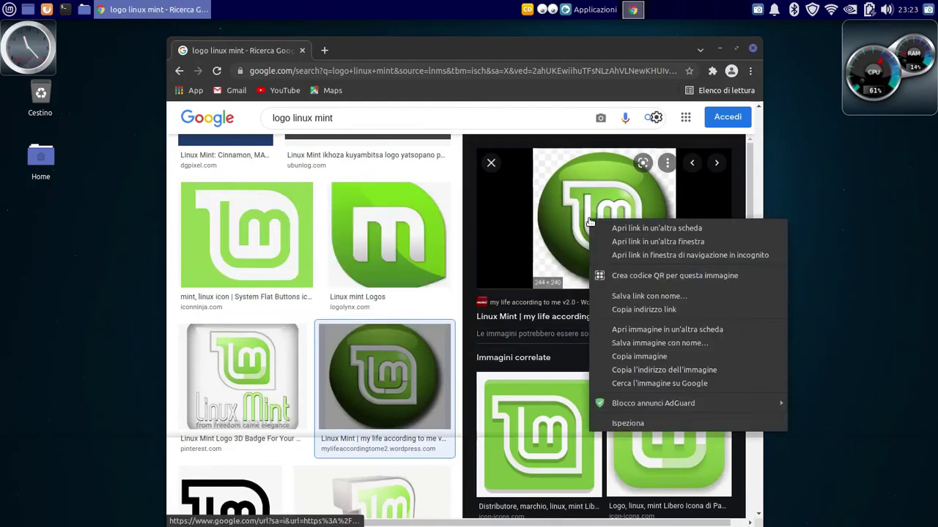
{"action": "left_click", "coordinate": [615, 343]}
{"action": "left_click", "coordinate": [158, 100]}
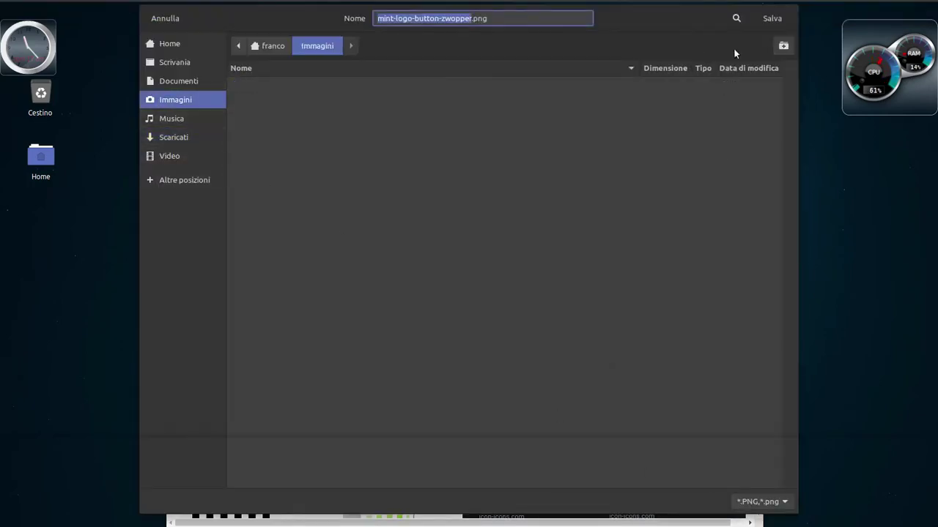
{"action": "left_click", "coordinate": [772, 19]}
{"action": "left_click", "coordinate": [719, 48]}
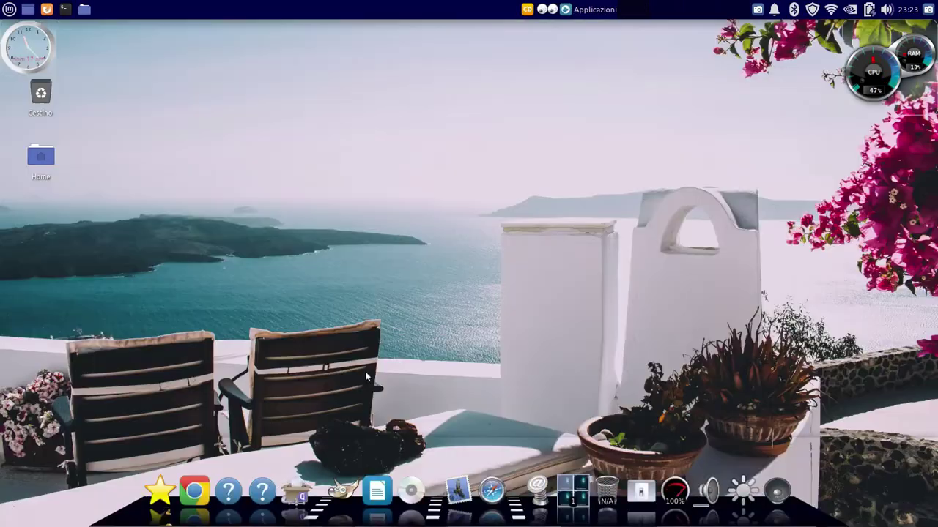
In Cairo-Dock's Menù Applicazioni add-on settings, choose mint-logo-button-zwopper.png as the icon image
{"action": "right_click", "coordinate": [778, 489]}
{"action": "mouse_move", "coordinate": [798, 430]}
{"action": "left_click", "coordinate": [692, 404]}
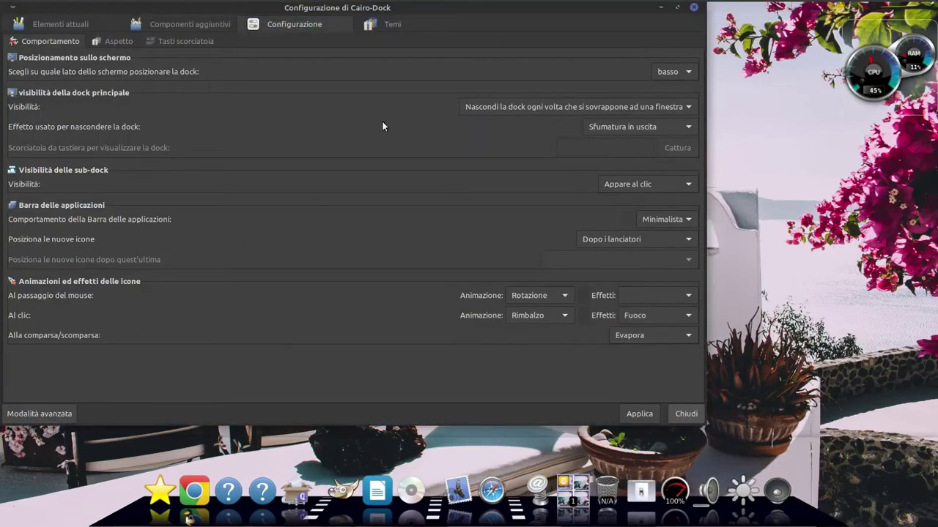
{"action": "left_click", "coordinate": [195, 25]}
{"action": "double_click", "coordinate": [37, 256]}
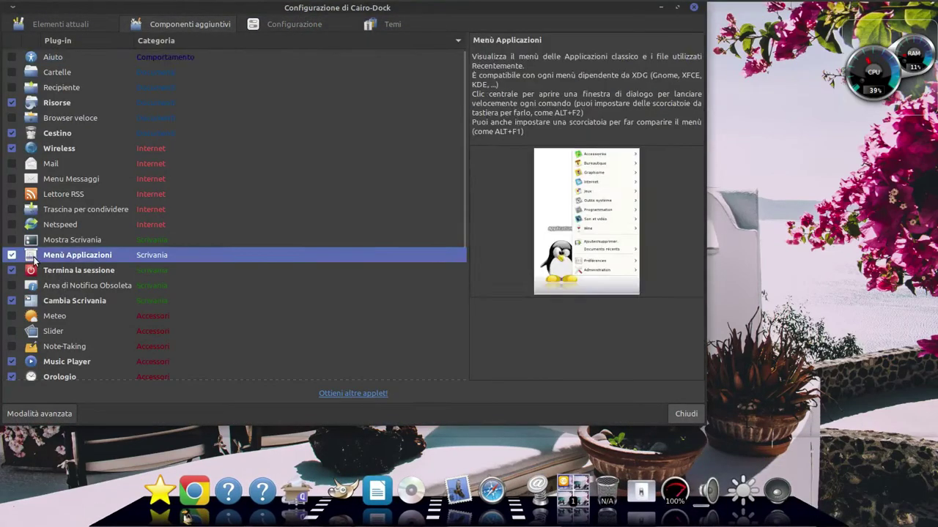
{"action": "left_click", "coordinate": [688, 121]}
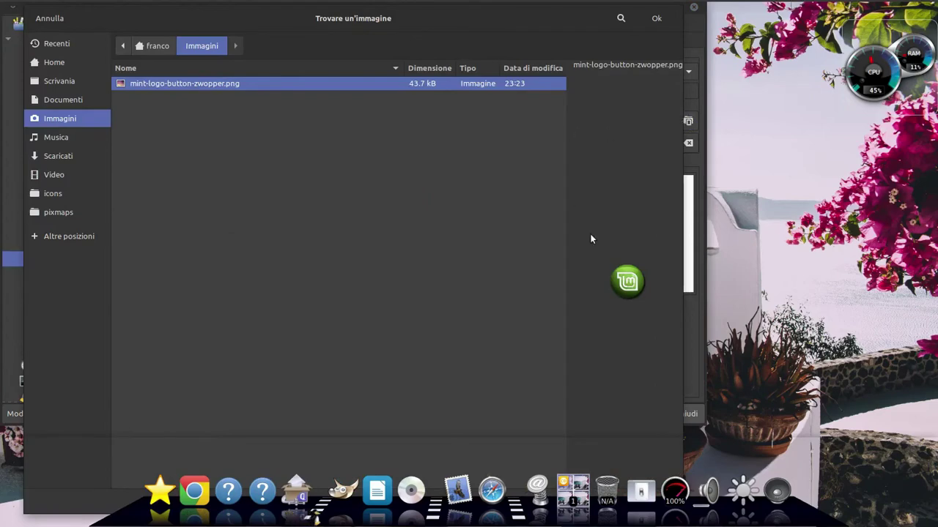
{"action": "left_click", "coordinate": [655, 20]}
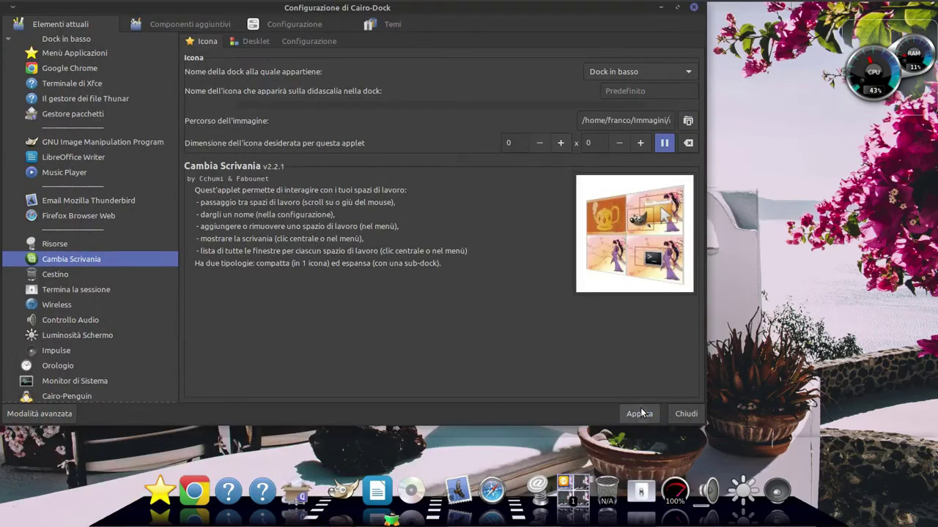
{"action": "left_click", "coordinate": [687, 120]}
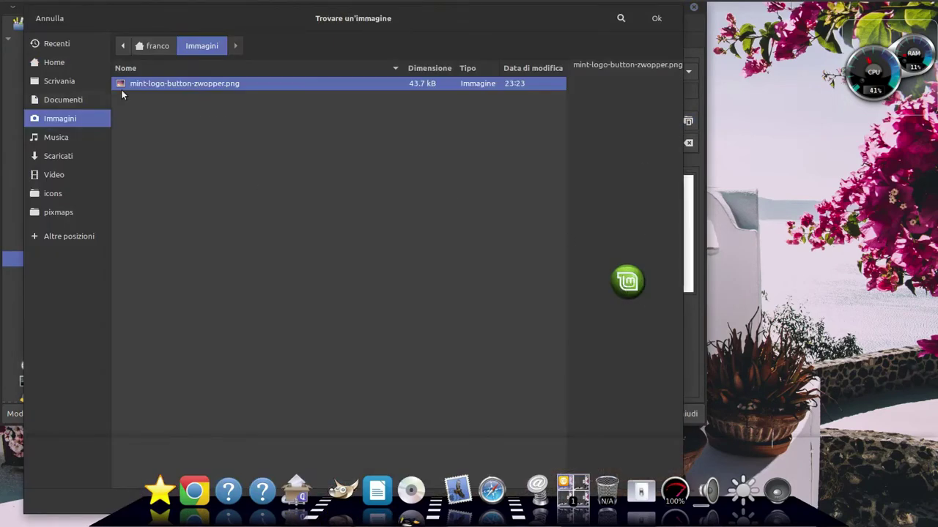
{"action": "left_click", "coordinate": [653, 19]}
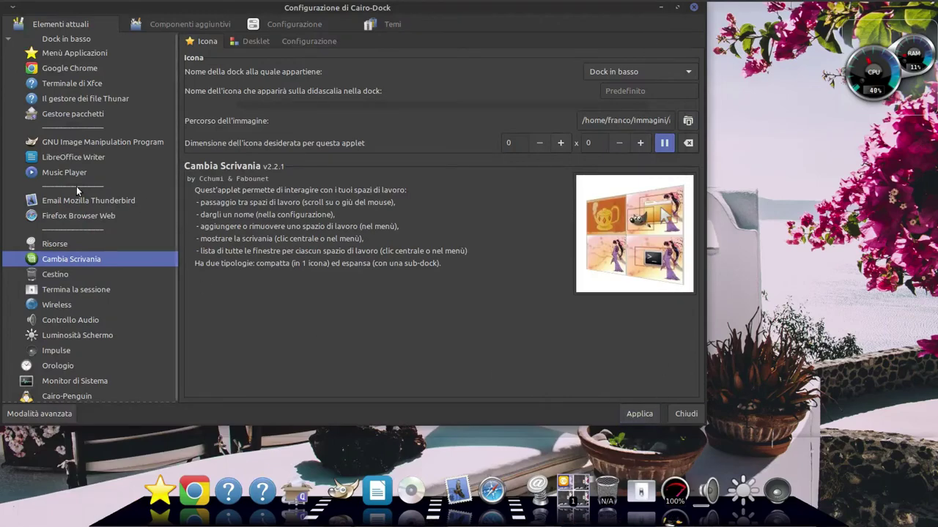
Reselect the Mint logo for Menù Applicazioni, apply, close the configuration, and open the menu to check it
{"action": "left_click", "coordinate": [176, 24]}
{"action": "double_click", "coordinate": [37, 261]}
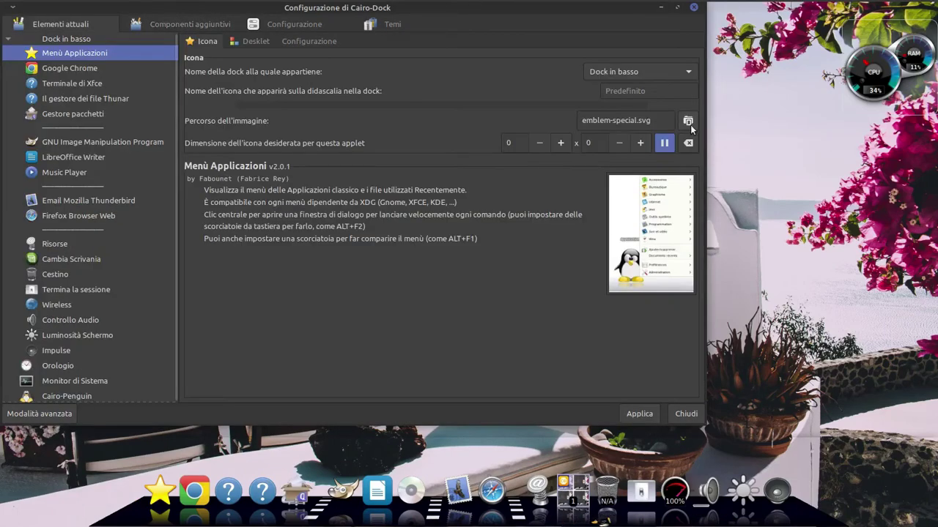
{"action": "left_click", "coordinate": [688, 120]}
{"action": "left_click", "coordinate": [652, 22]}
{"action": "left_click", "coordinate": [638, 414]}
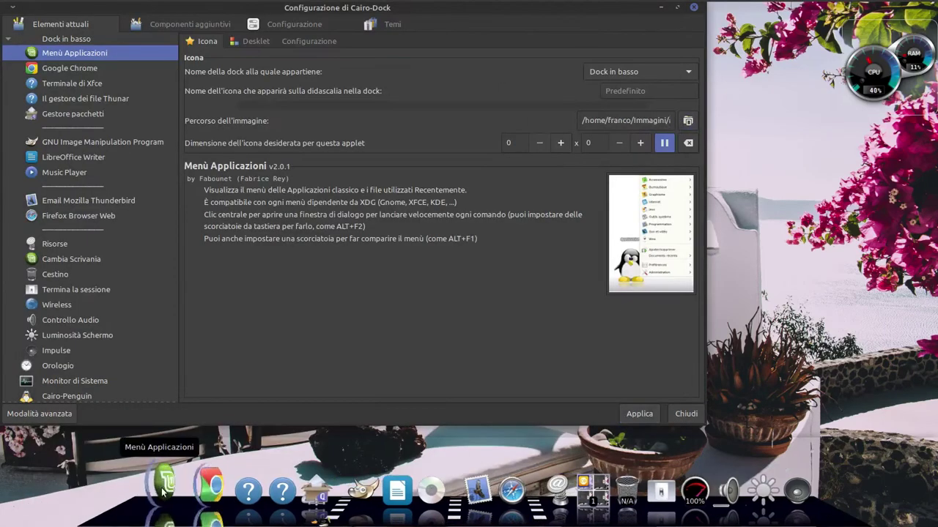
{"action": "left_click", "coordinate": [678, 415]}
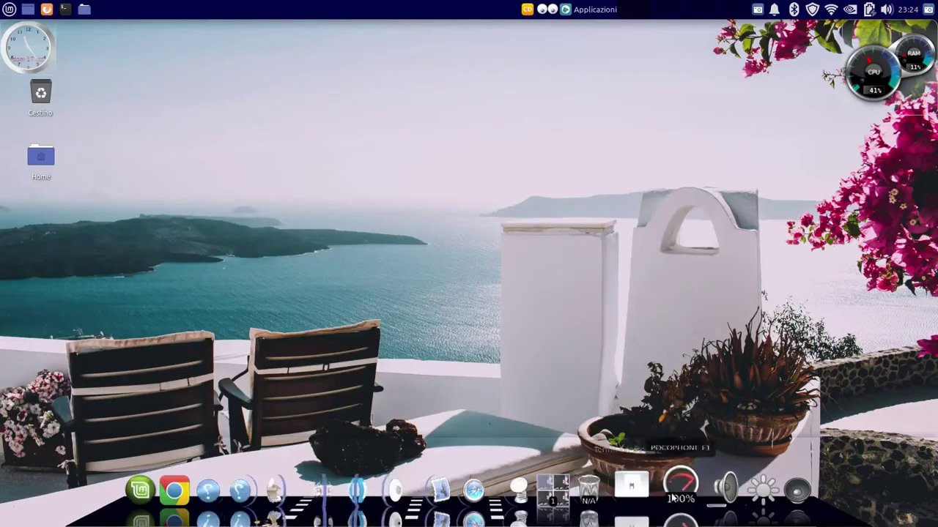
{"action": "left_click", "coordinate": [160, 489]}
Launch Gestore pacchetti as administrator and search for 'compi' packages
{"action": "type", "text": "gest"}
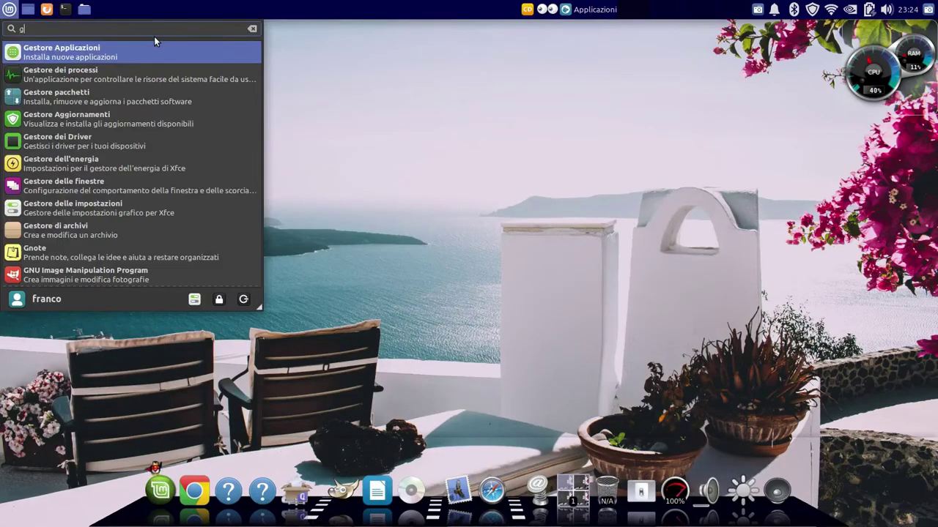
{"action": "left_click", "coordinate": [95, 96]}
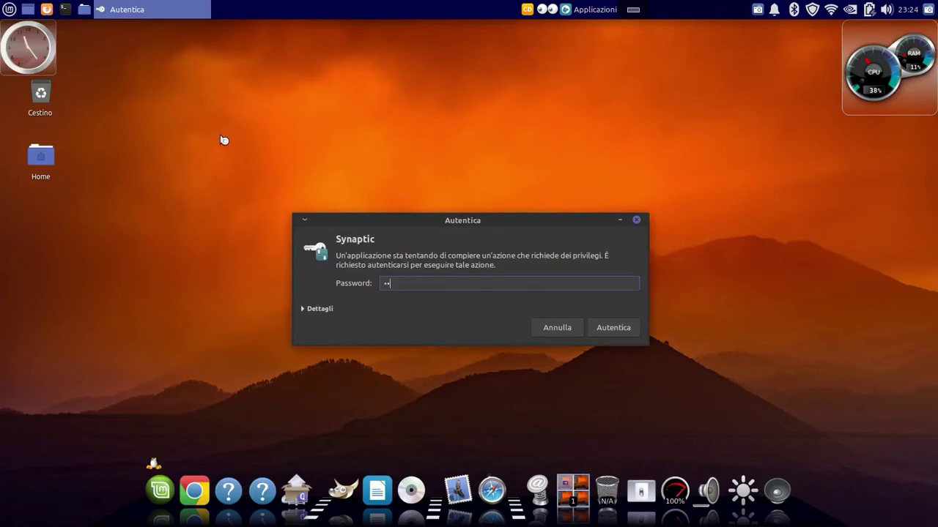
{"action": "key", "text": "Return"}
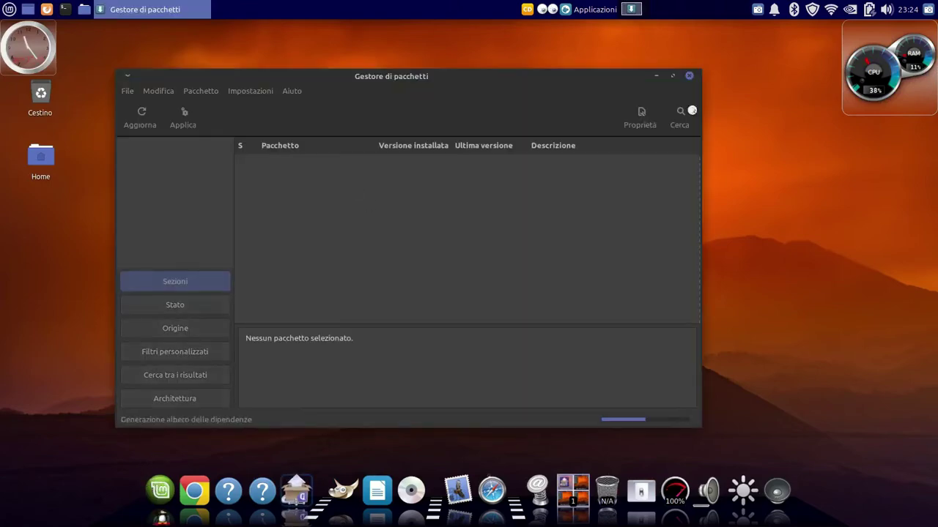
{"action": "key", "text": "ctrl+f"}
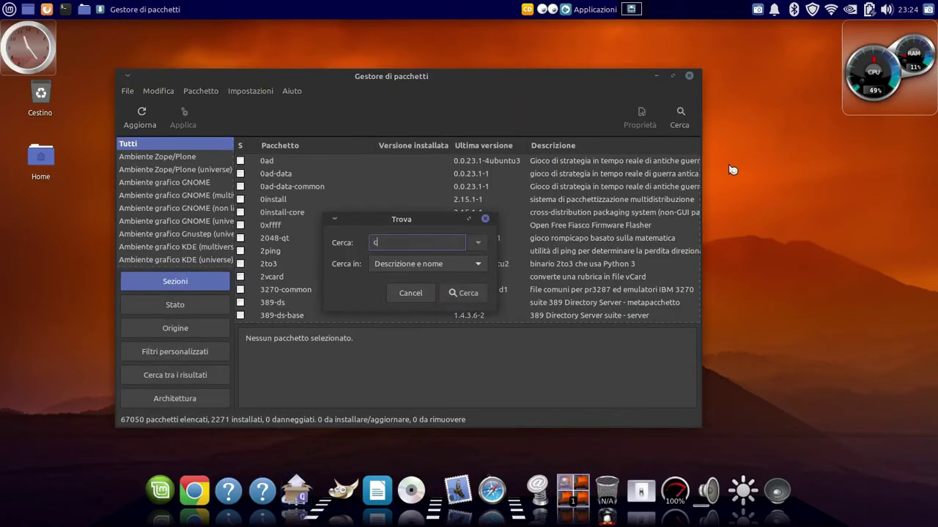
{"action": "type", "text": "compi"}
{"action": "key", "text": "Return"}
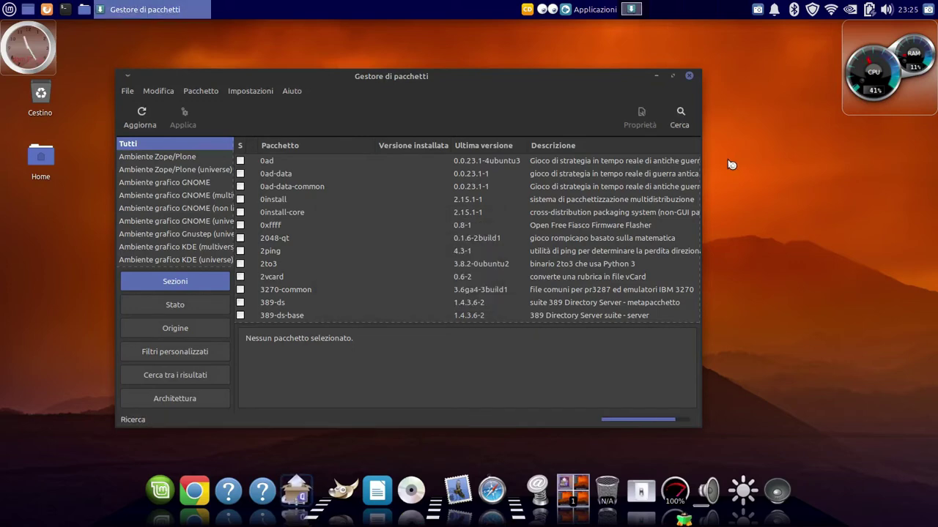
Mark compiz-plugins-extra, emerald, emerald-themes and fusion-icon for installation, accepting the required extras
{"action": "left_click", "coordinate": [240, 272]}
{"action": "scroll", "coordinate": [262, 300], "scroll_direction": "down", "scroll_amount": 2}
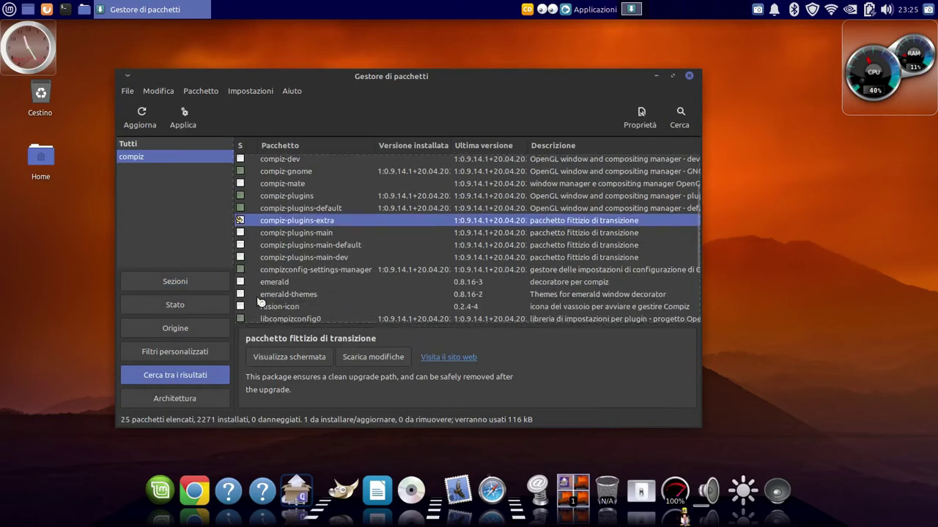
{"action": "left_click", "coordinate": [240, 282]}
{"action": "left_click", "coordinate": [502, 352]}
{"action": "left_click", "coordinate": [240, 307]}
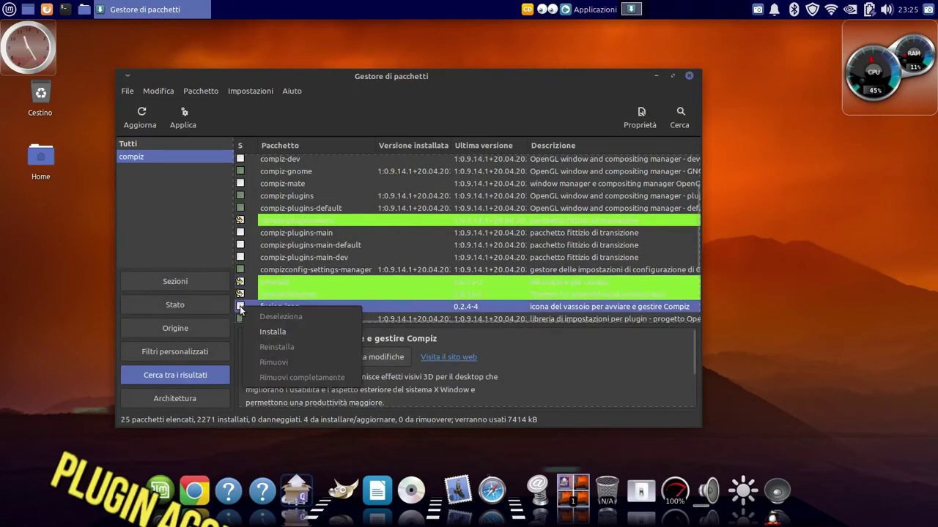
{"action": "left_click", "coordinate": [271, 382]}
Apply the pending changes to install the marked packages, then close Synaptic
{"action": "left_click", "coordinate": [183, 117]}
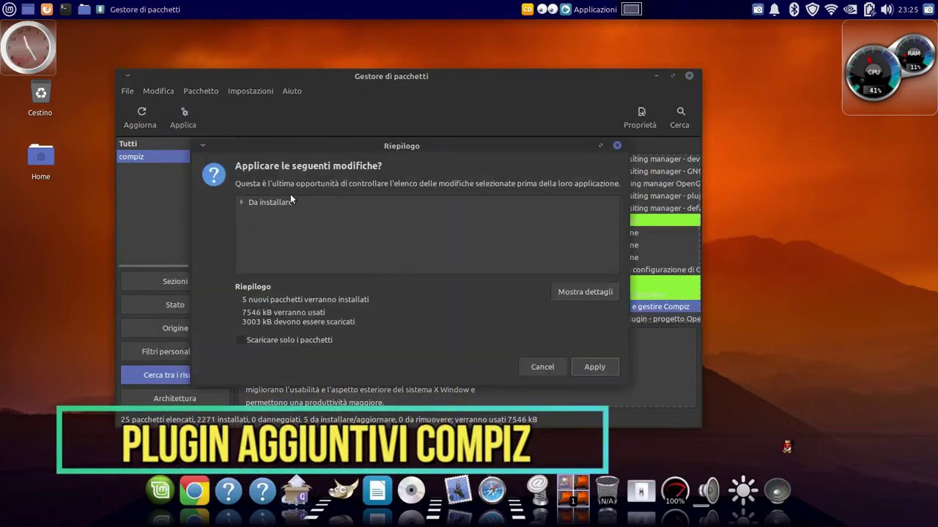
{"action": "left_click", "coordinate": [593, 366]}
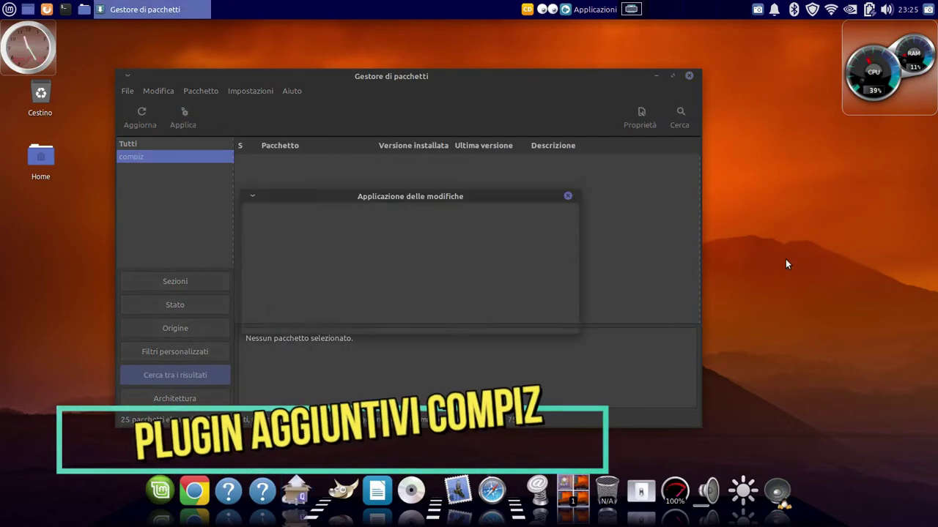
{"action": "left_click", "coordinate": [256, 295]}
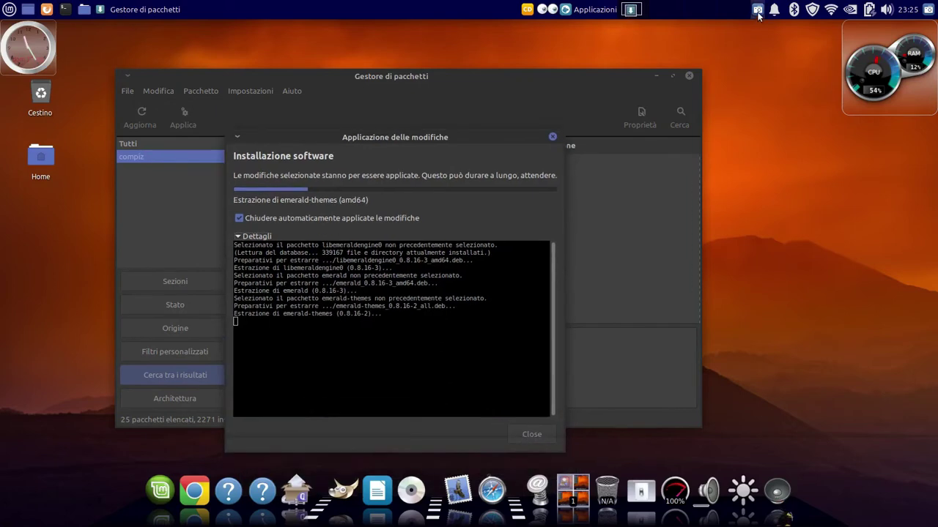
{"action": "left_click", "coordinate": [758, 9]}
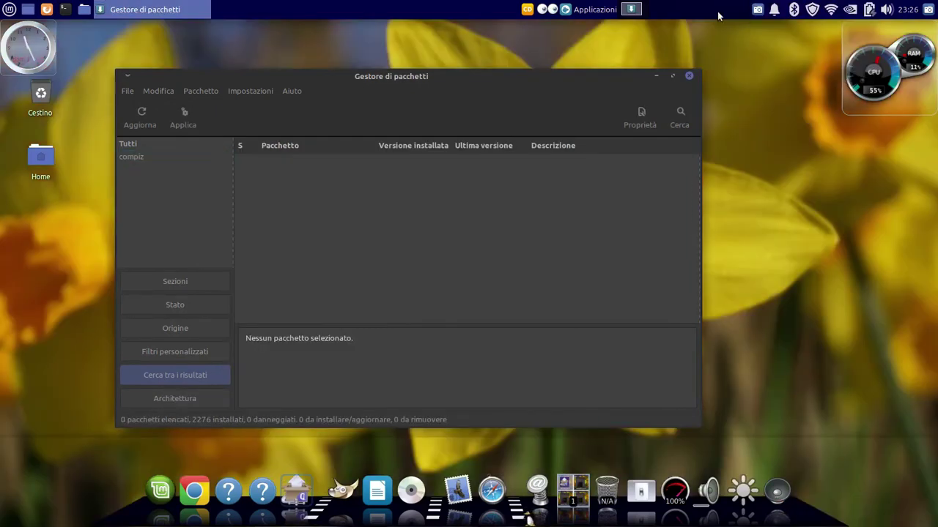
{"action": "left_click", "coordinate": [688, 77]}
Switch the window manager to Compiz in Impostazioni del desktop
{"action": "left_click", "coordinate": [7, 10]}
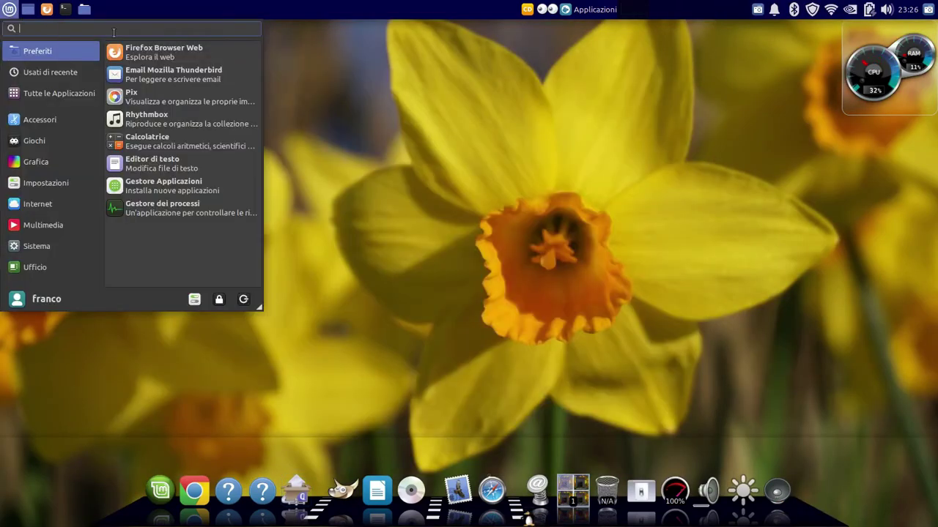
{"action": "left_click", "coordinate": [254, 156]}
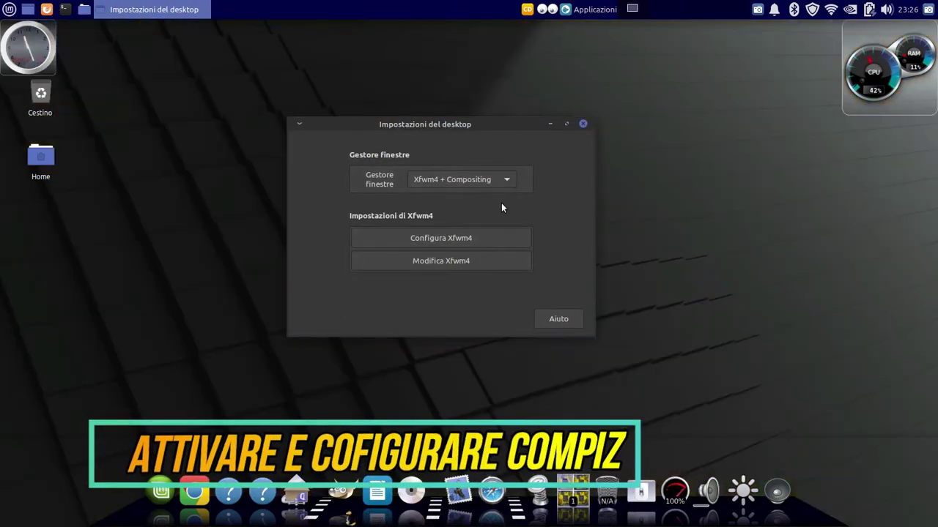
{"action": "left_click", "coordinate": [505, 183]}
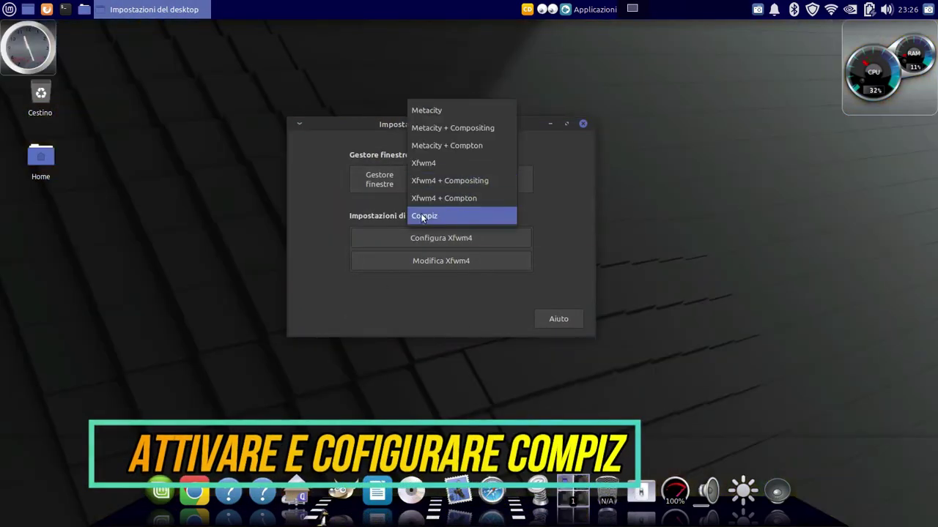
{"action": "left_click", "coordinate": [425, 215]}
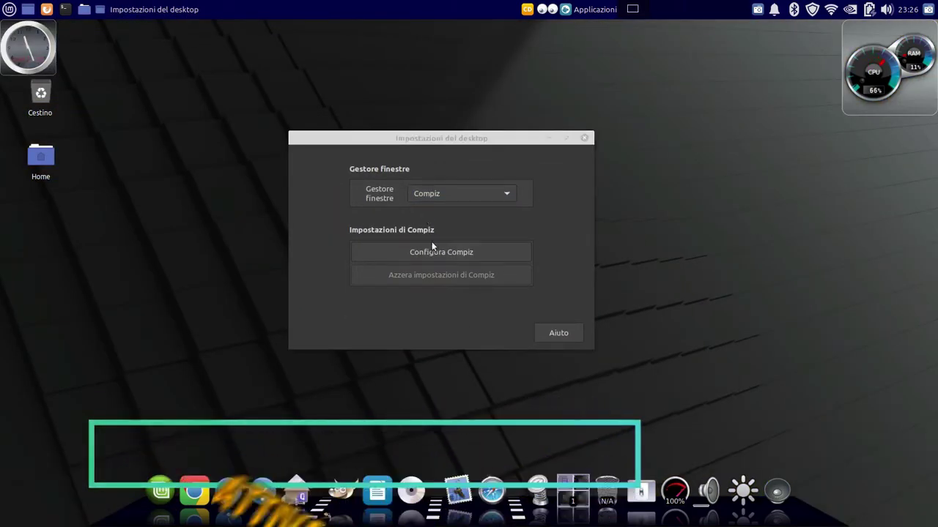
In CompizConfig, set the Posiziona finestre placement mode to Centrato
{"action": "left_click", "coordinate": [437, 257]}
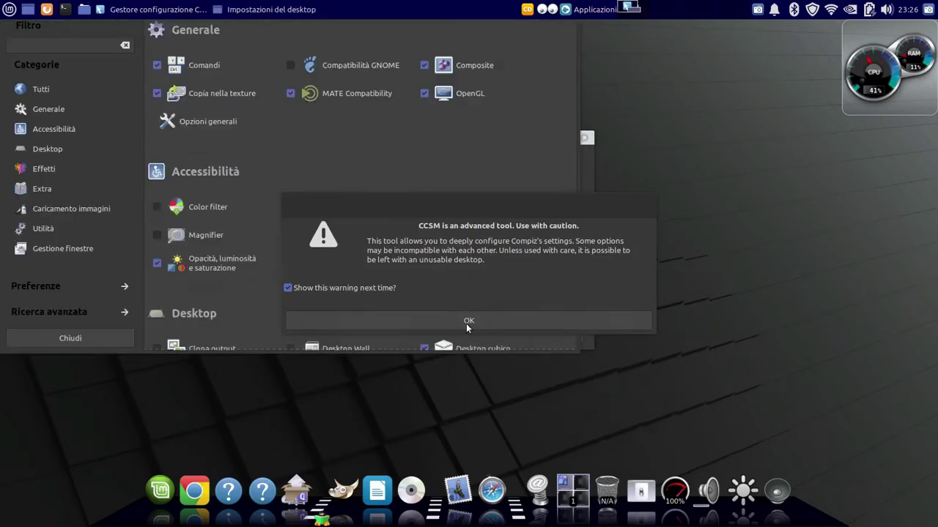
{"action": "left_click", "coordinate": [466, 322]}
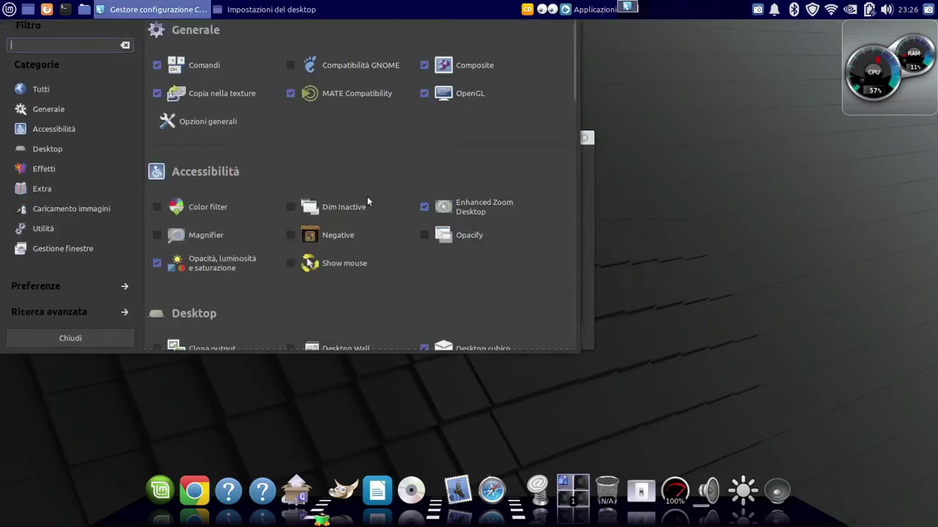
{"action": "scroll", "coordinate": [362, 213], "scroll_direction": "down", "scroll_amount": 15}
{"action": "left_click", "coordinate": [313, 218]}
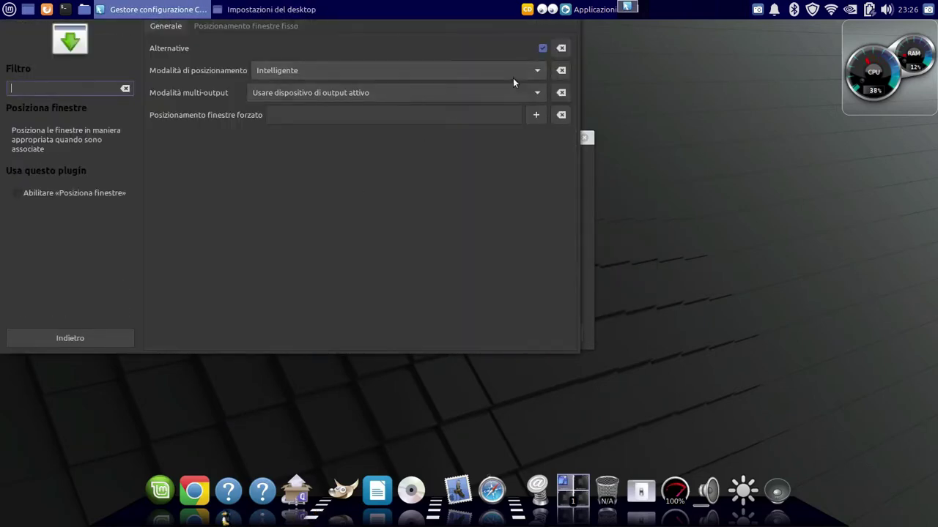
{"action": "left_click", "coordinate": [513, 71]}
{"action": "left_click", "coordinate": [345, 52]}
{"action": "left_click", "coordinate": [70, 338]}
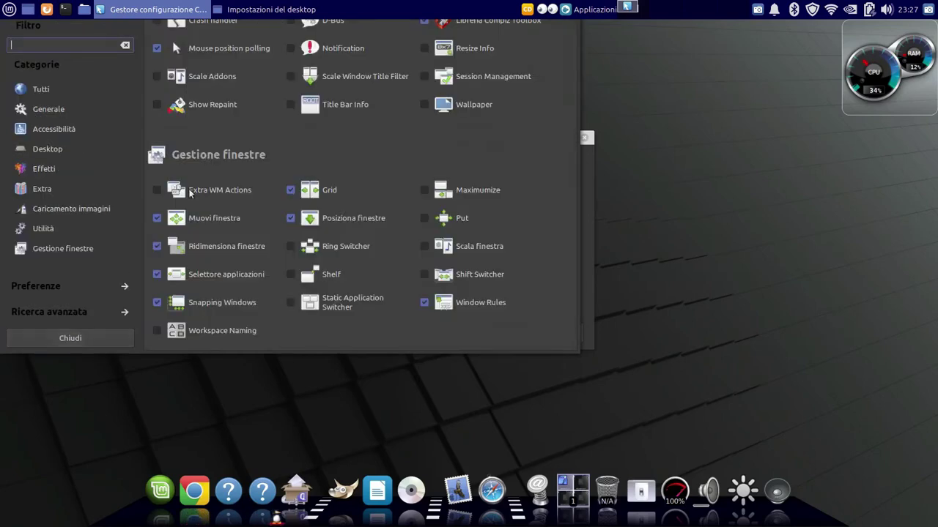
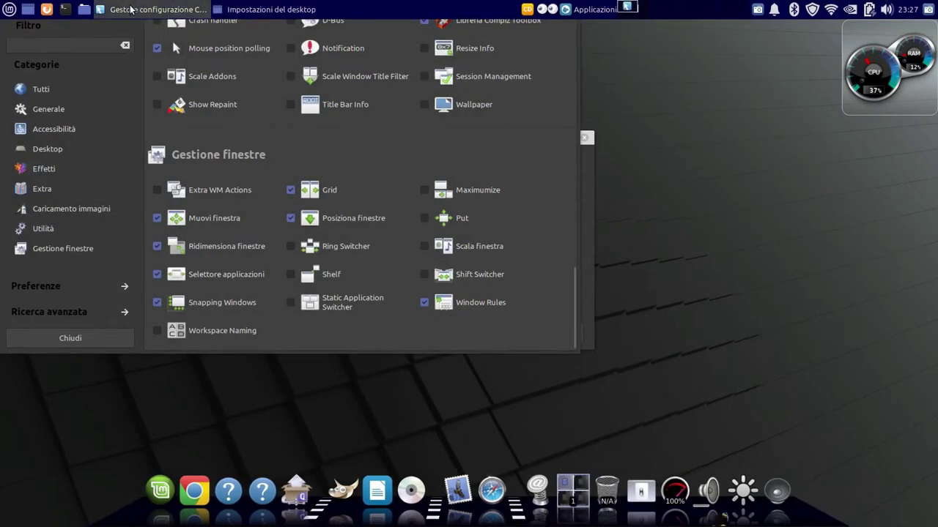
Close and relaunch CompizConfig Settings Manager, dismissing the caution warning
{"action": "right_click", "coordinate": [130, 9]}
{"action": "left_click", "coordinate": [128, 183]}
{"action": "left_click", "coordinate": [449, 254]}
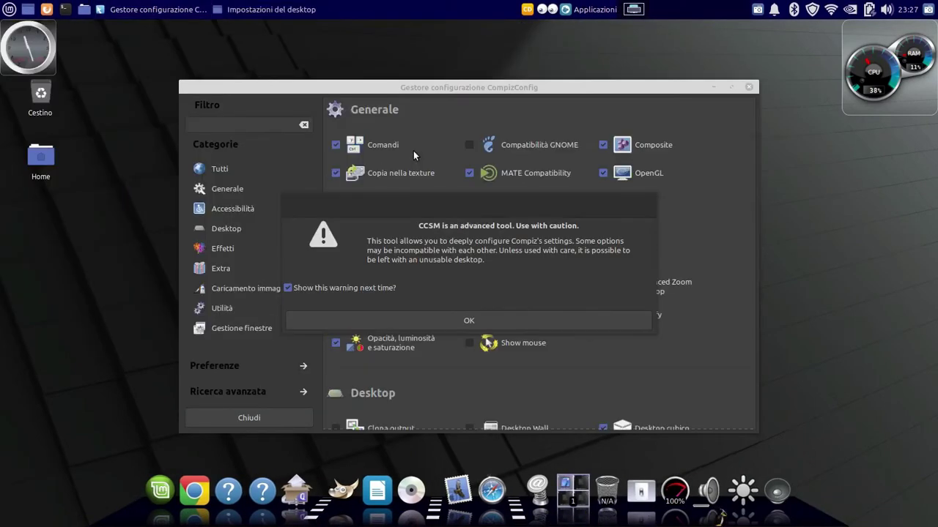
{"action": "left_click", "coordinate": [469, 320]}
Set Negative's Toggle Window and Toggle Screen Negative shortcuts to <Control>n and <Control>m
{"action": "left_click", "coordinate": [440, 349]}
{"action": "left_click", "coordinate": [630, 103]}
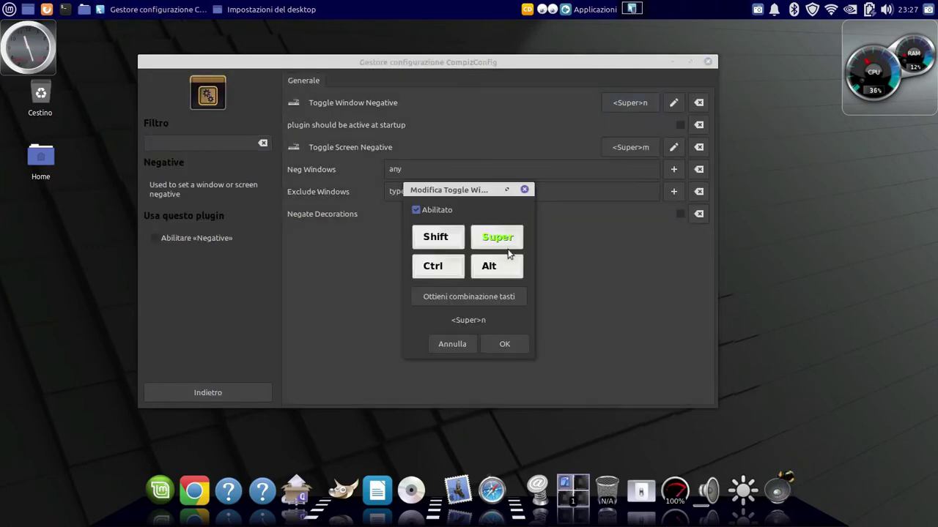
{"action": "left_click", "coordinate": [505, 344]}
{"action": "left_click", "coordinate": [630, 147]}
{"action": "left_click", "coordinate": [505, 345]}
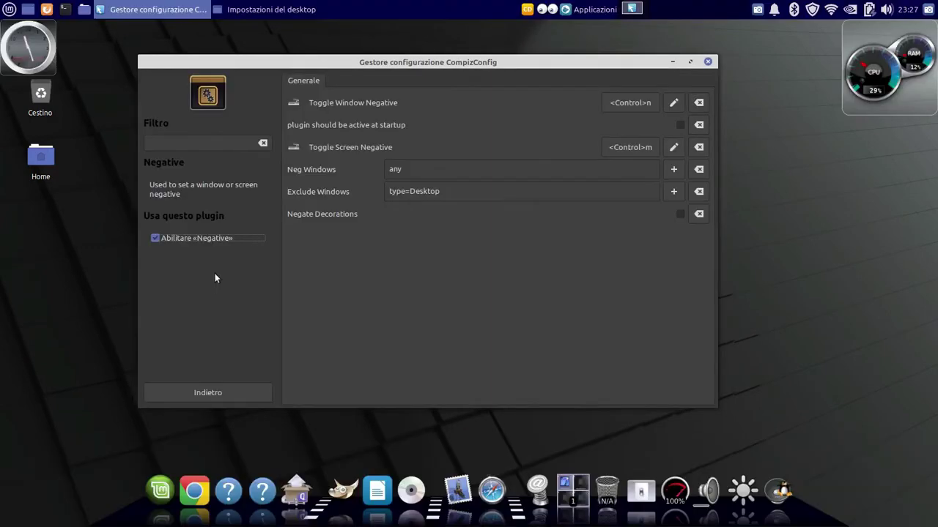
{"action": "left_click", "coordinate": [176, 392]}
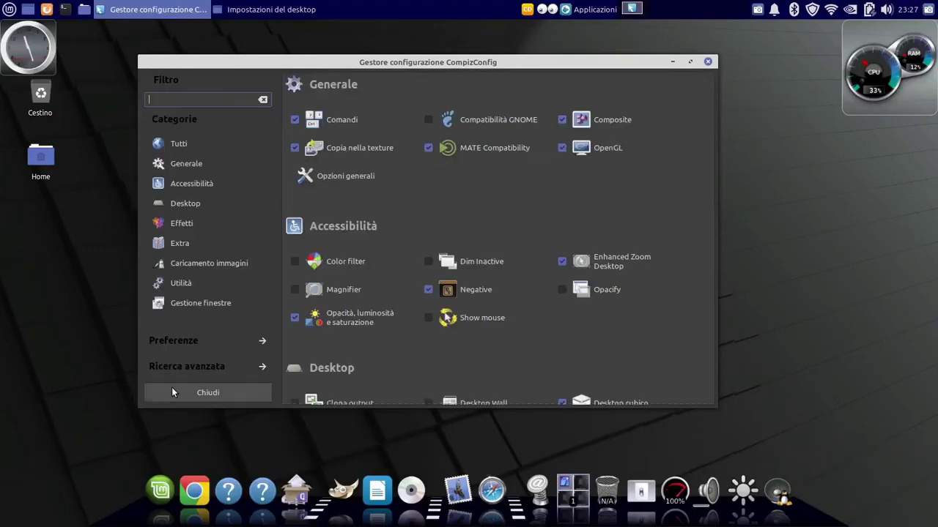
Give Show mouse guide thickness 0, particle radius 60 and 3 emitters
{"action": "left_click", "coordinate": [458, 318]}
{"action": "left_click", "coordinate": [679, 103]}
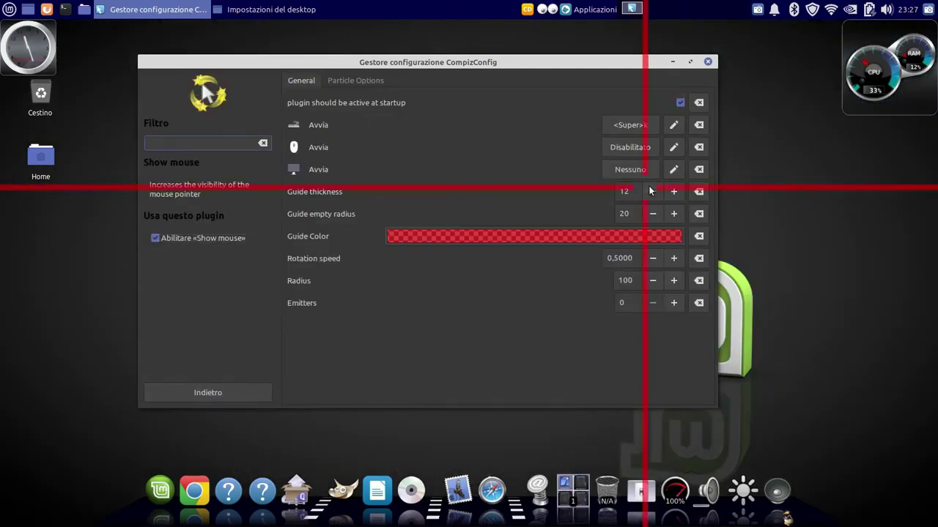
{"action": "left_click", "coordinate": [653, 191]}
{"action": "left_click", "coordinate": [674, 302]}
{"action": "left_click", "coordinate": [652, 280]}
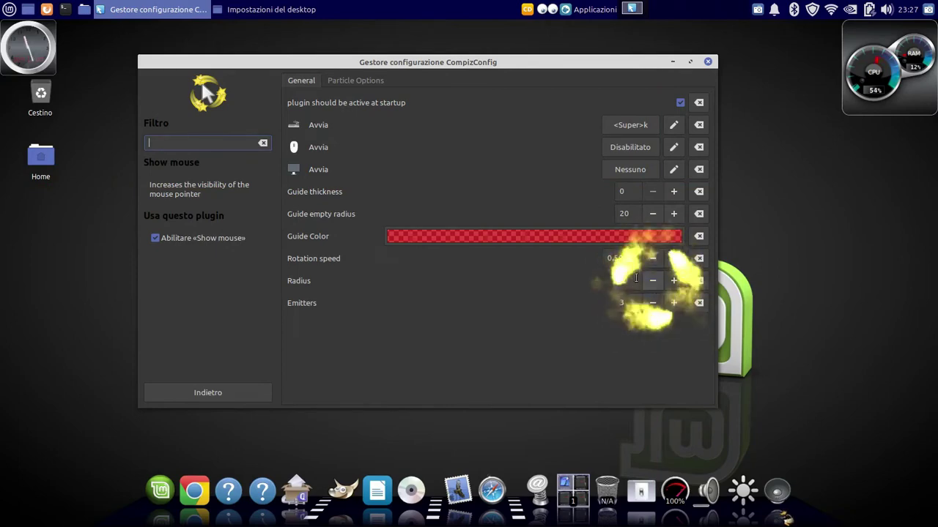
{"action": "left_click", "coordinate": [355, 80]}
{"action": "left_click", "coordinate": [301, 80]}
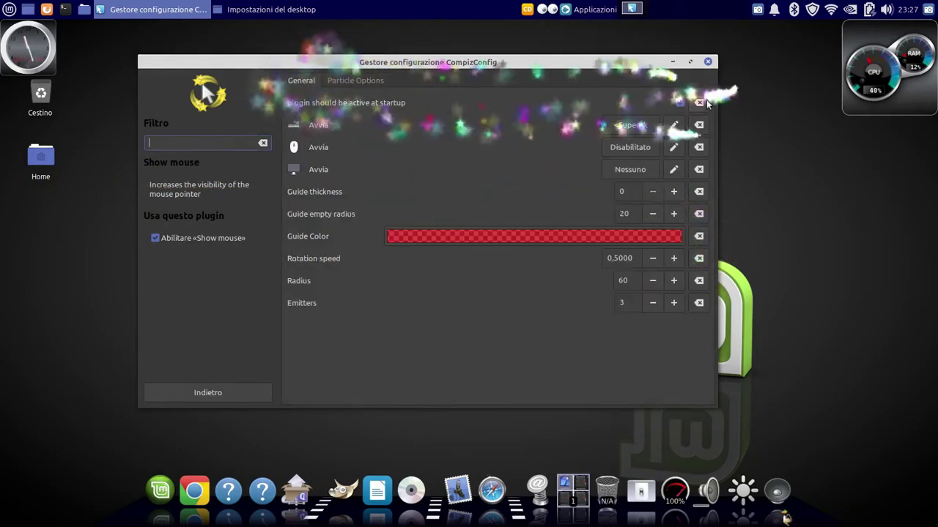
Change the Show mouse Avvia activation shortcut from Super to <Control>k
{"action": "left_click", "coordinate": [673, 125]}
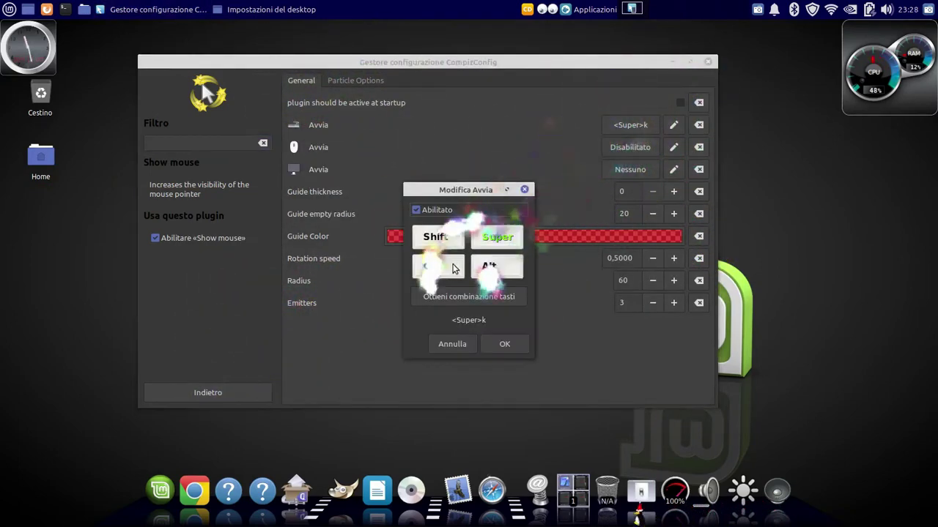
{"action": "left_click", "coordinate": [498, 237]}
{"action": "left_click", "coordinate": [433, 266]}
{"action": "left_click", "coordinate": [503, 342]}
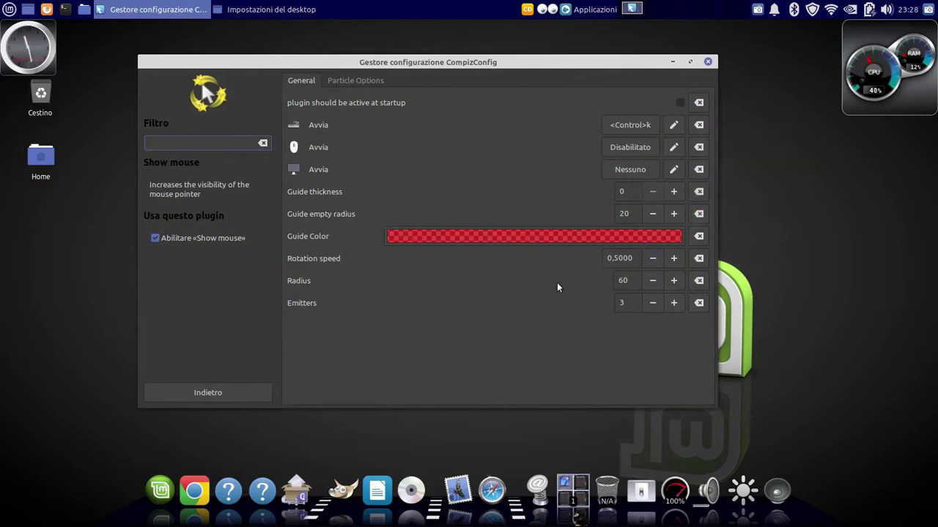
{"action": "left_click", "coordinate": [207, 393]}
{"action": "scroll", "coordinate": [355, 350], "scroll_direction": "down", "scroll_amount": 2}
Set an Expo screen corner and pick a different Expo animation and deformation style
{"action": "left_click", "coordinate": [354, 351]}
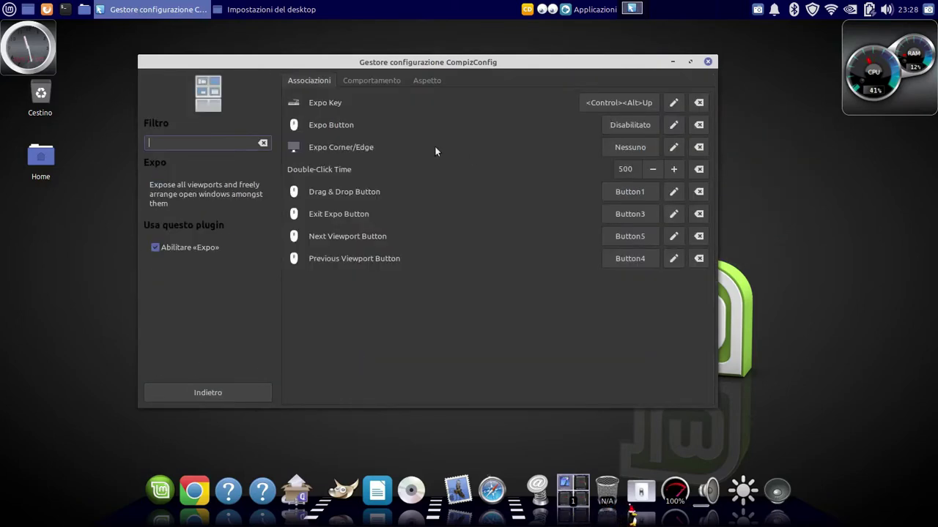
{"action": "left_click", "coordinate": [640, 148]}
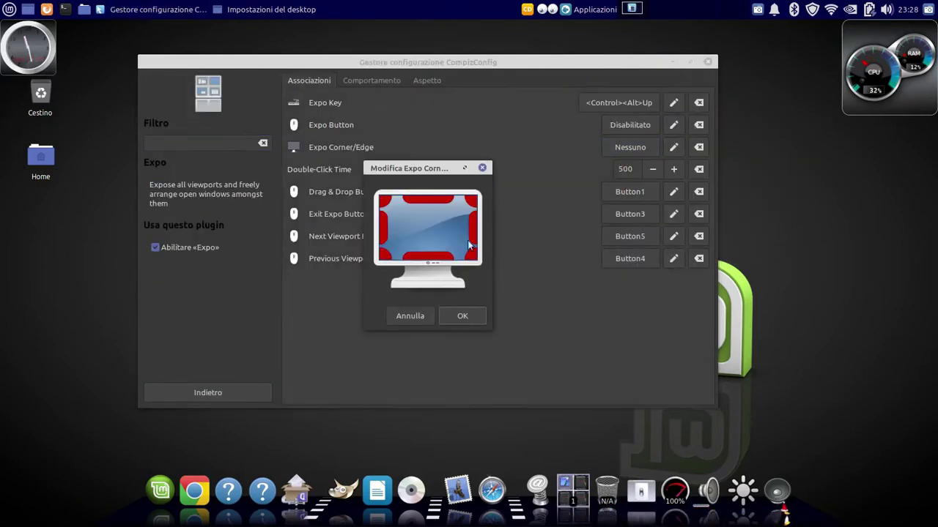
{"action": "left_click", "coordinate": [463, 315]}
{"action": "left_click", "coordinate": [372, 80]}
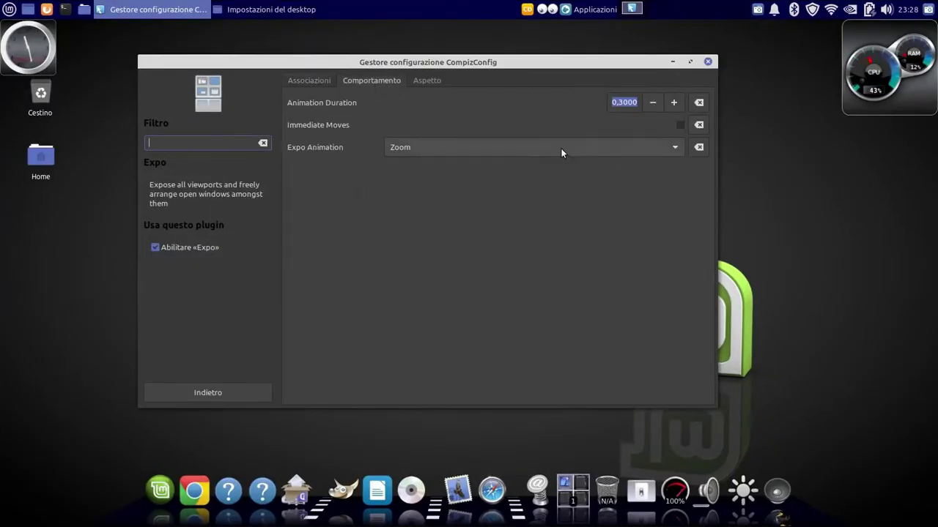
{"action": "left_click", "coordinate": [560, 148]}
{"action": "left_click", "coordinate": [600, 148]}
{"action": "left_click", "coordinate": [426, 80]}
{"action": "left_click", "coordinate": [534, 98]}
{"action": "left_click", "coordinate": [439, 136]}
{"action": "left_click", "coordinate": [207, 392]}
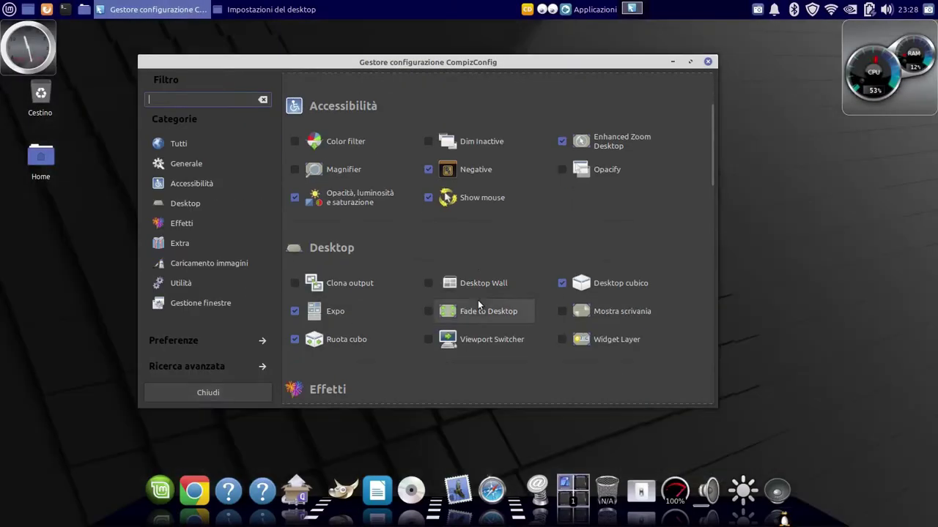
View the Desktop cubico settings, then launch Google Chrome for a web search
{"action": "left_click", "coordinate": [609, 287]}
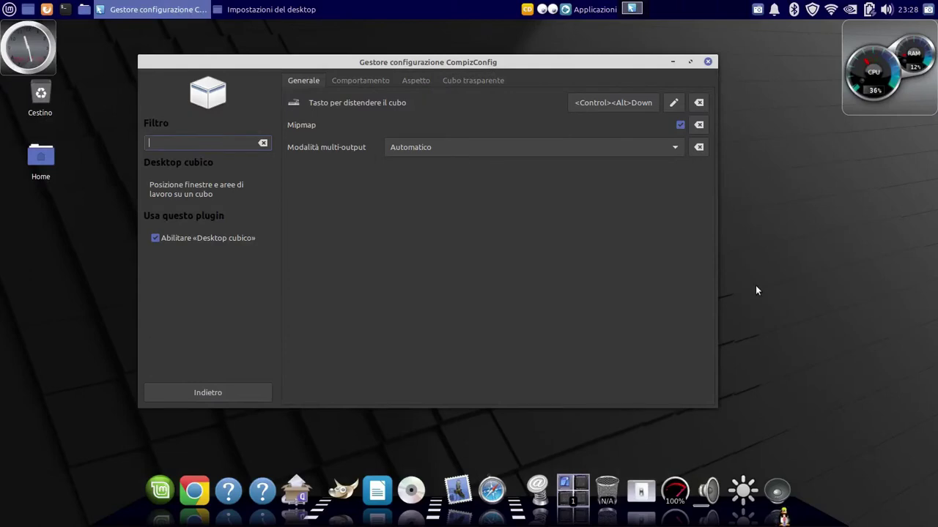
{"action": "left_click", "coordinate": [187, 487]}
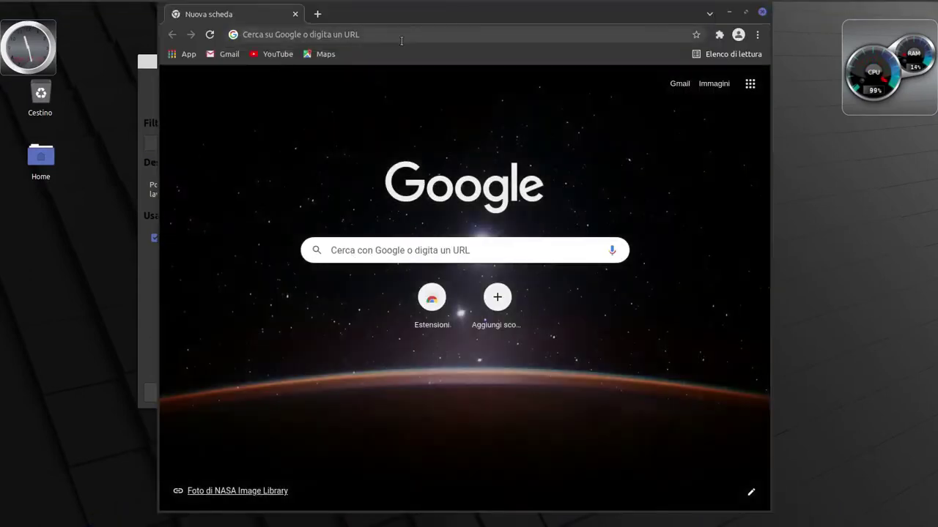
{"action": "left_click", "coordinate": [402, 41]}
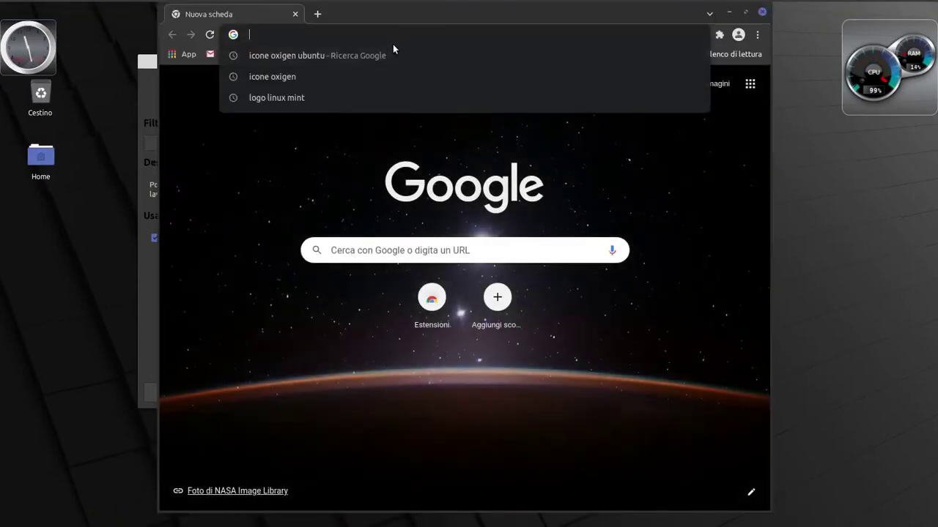
Search images for 'sfondi desktop' and save the red-sky wallpaper to disk
{"action": "type", "text": "sfundi desktop"}
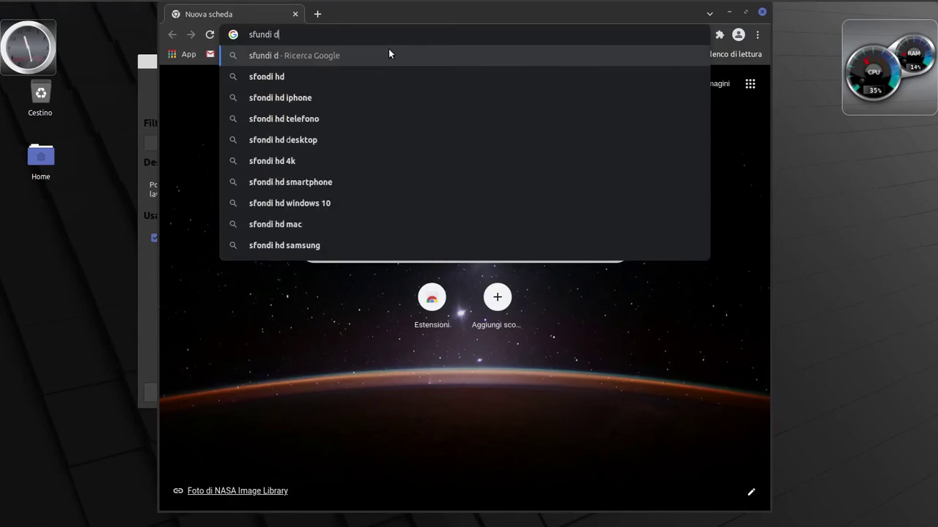
{"action": "key", "text": "Return"}
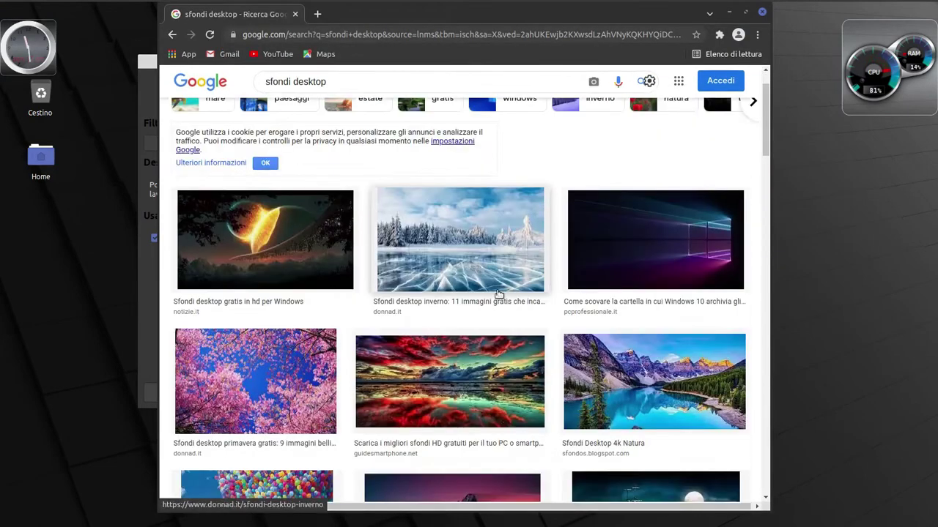
{"action": "scroll", "coordinate": [440, 293], "scroll_direction": "down", "scroll_amount": 3}
{"action": "left_click", "coordinate": [440, 272]}
{"action": "right_click", "coordinate": [581, 144]}
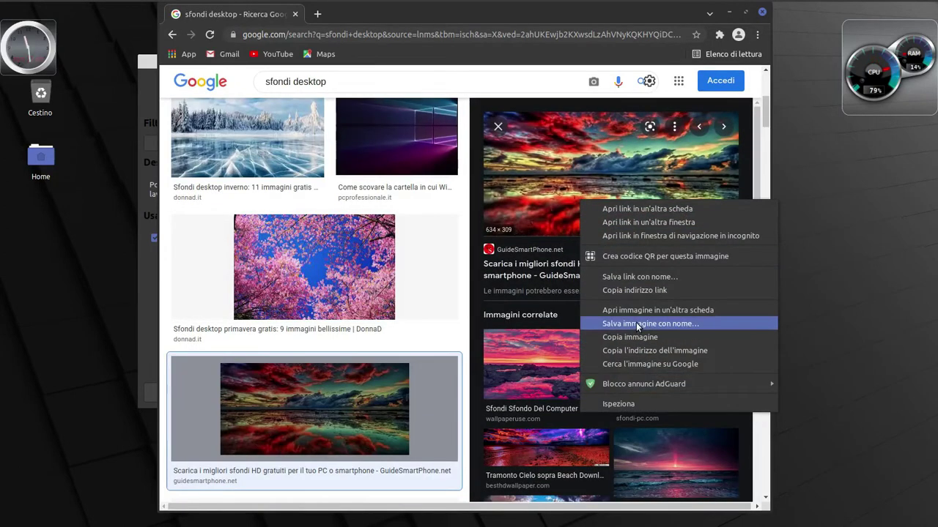
{"action": "left_click", "coordinate": [636, 322]}
{"action": "left_click", "coordinate": [641, 308]}
{"action": "right_click", "coordinate": [586, 187]}
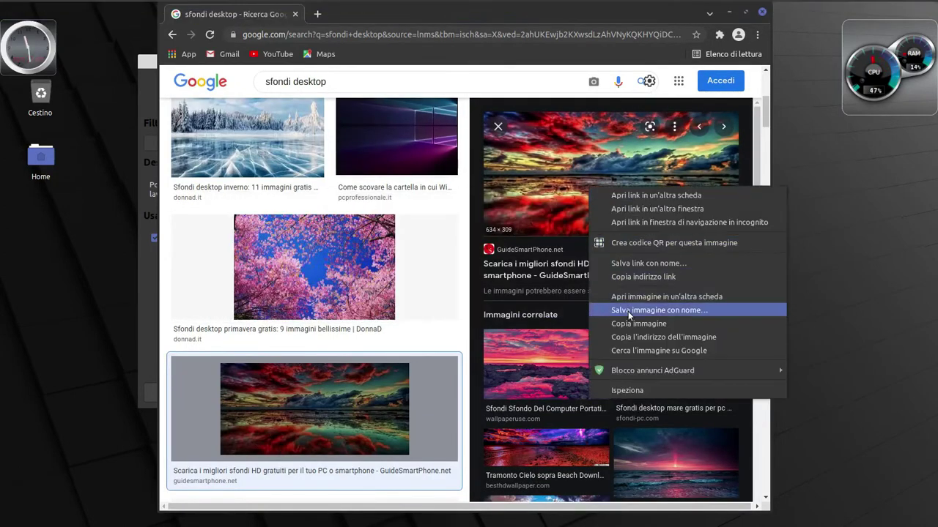
{"action": "left_click", "coordinate": [627, 311]}
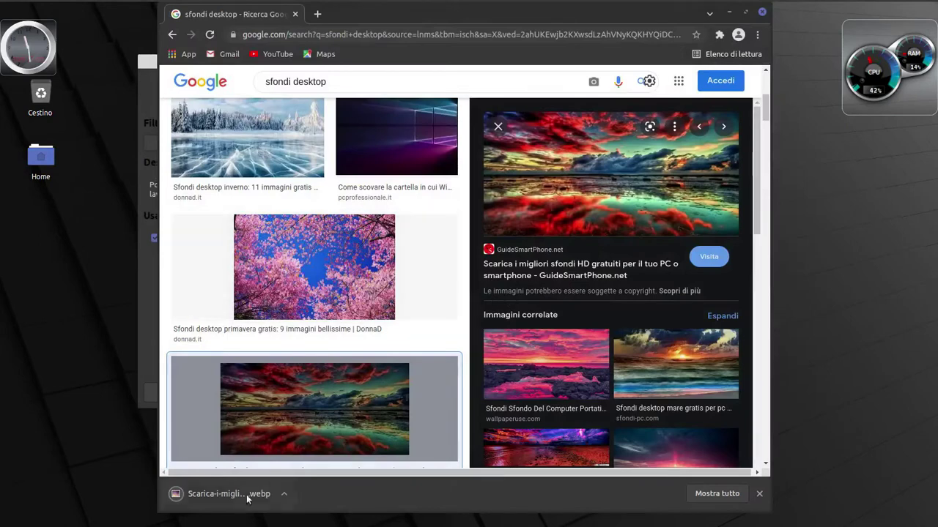
Open the downloaded .webp wallpaper in the Immagini folder, then close Chrome
{"action": "left_click", "coordinate": [282, 495]}
{"action": "left_click", "coordinate": [304, 421]}
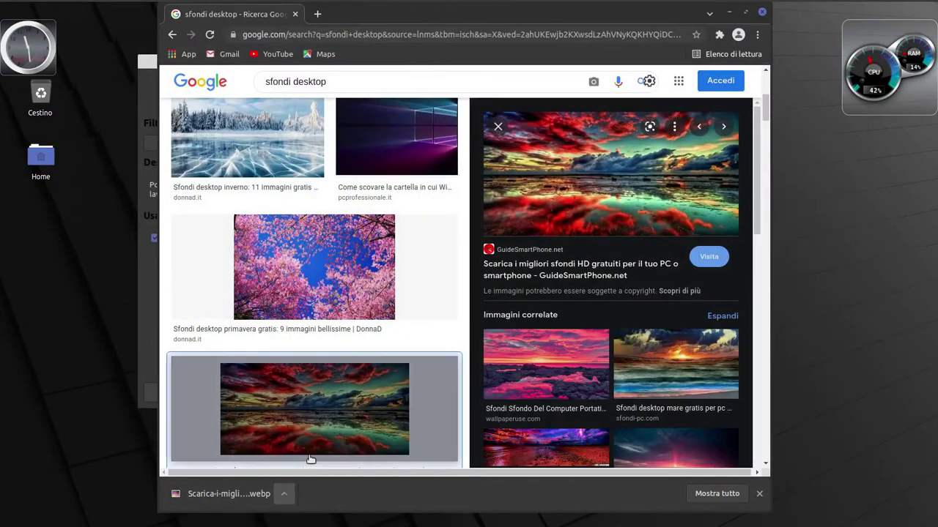
{"action": "left_click", "coordinate": [284, 494]}
{"action": "left_click", "coordinate": [304, 420]}
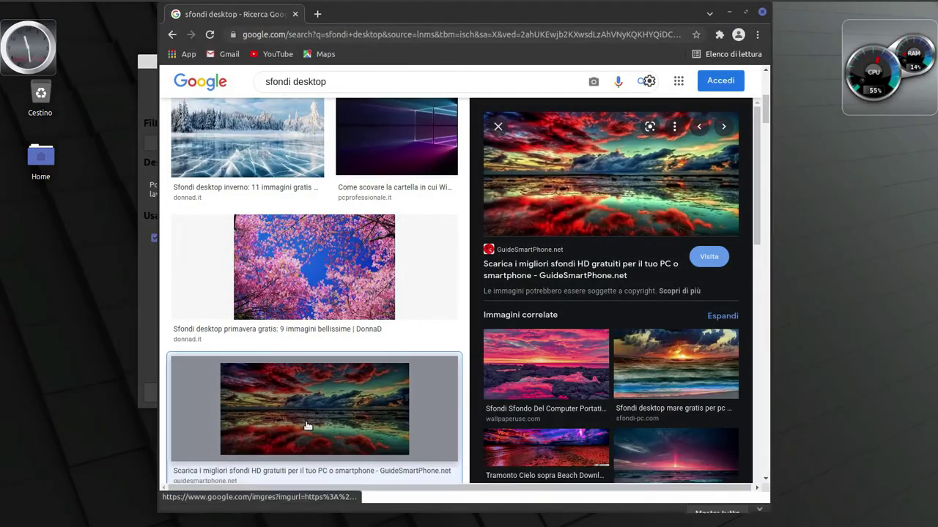
{"action": "left_click", "coordinate": [760, 13]}
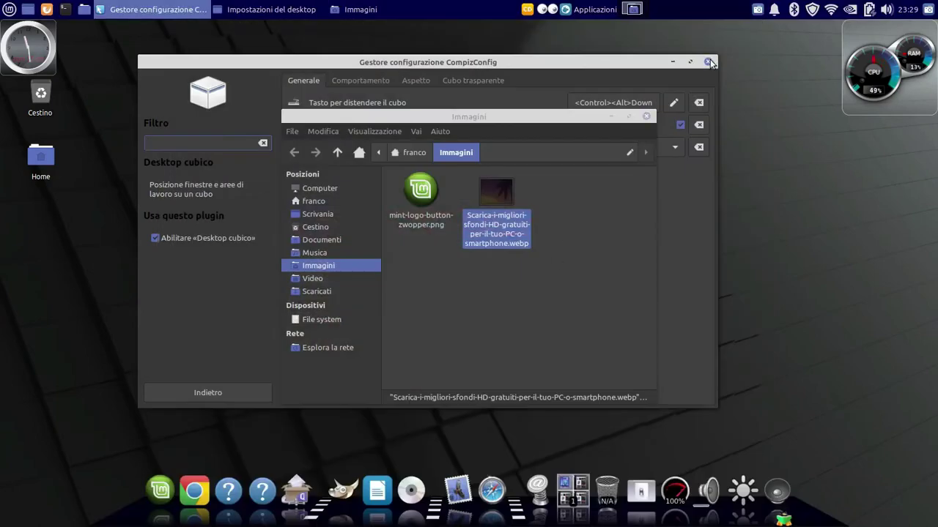
Close the Compiz settings and Immagini windows, then relaunch the Compiz configuration tool
{"action": "left_click_drag", "start_coordinate": [710, 62], "coordinate": [591, 98]}
{"action": "left_click", "coordinate": [592, 98]}
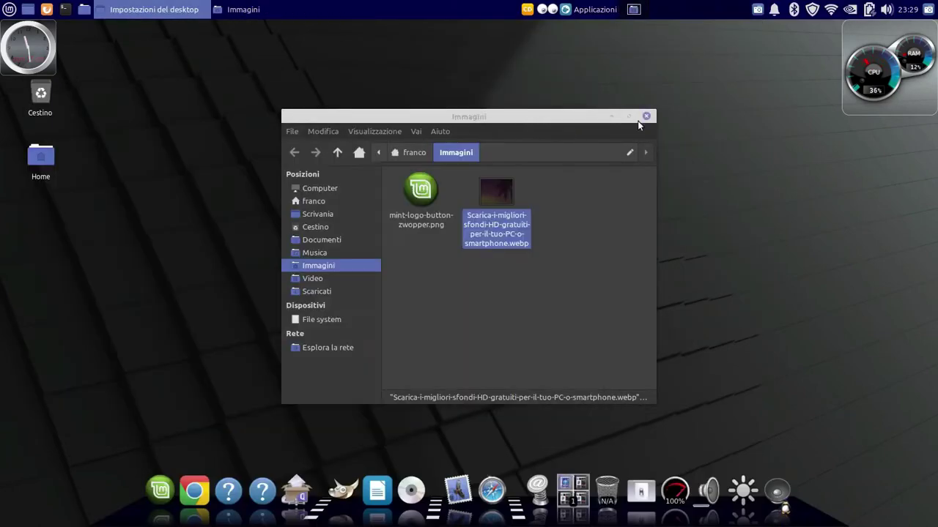
{"action": "left_click", "coordinate": [646, 117]}
{"action": "left_click", "coordinate": [441, 252]}
{"action": "left_click", "coordinate": [467, 320]}
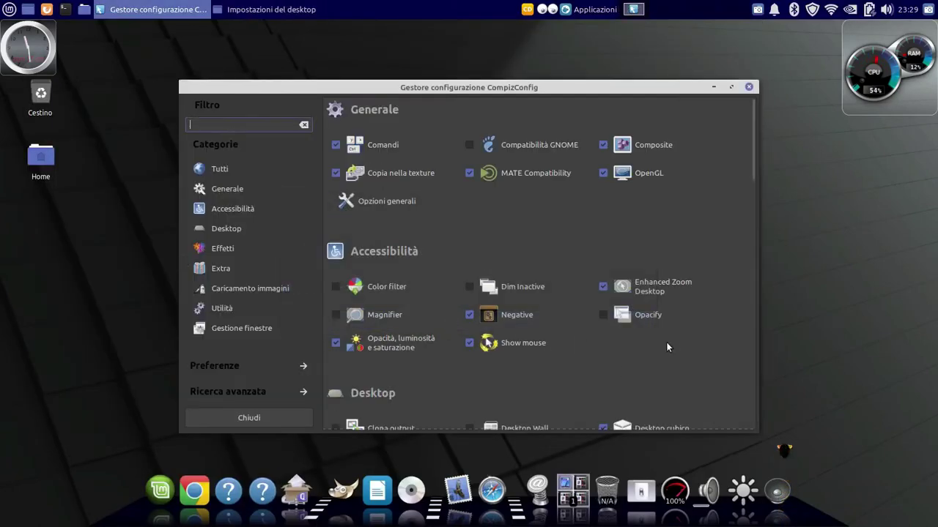
Open the Desktop cubico plugin's appearance settings
{"action": "scroll", "coordinate": [666, 342], "scroll_direction": "down", "scroll_amount": 1}
{"action": "left_click_drag", "start_coordinate": [396, 91], "coordinate": [354, 55]}
{"action": "scroll", "coordinate": [571, 288], "scroll_direction": "down", "scroll_amount": 1}
{"action": "scroll", "coordinate": [612, 273], "scroll_direction": "down", "scroll_amount": 1}
{"action": "left_click", "coordinate": [612, 272]}
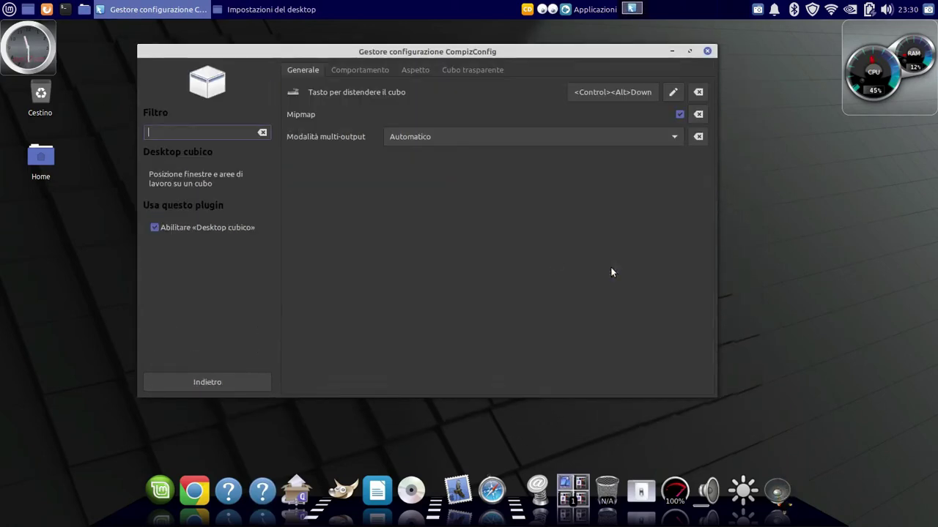
{"action": "left_click", "coordinate": [416, 71]}
Use sfondi-desktop-inverno-2_0.jpg as the cube's sky dome with JPEG enabled, and rotate to preview
{"action": "left_click", "coordinate": [673, 182]}
{"action": "double_click", "coordinate": [249, 91]}
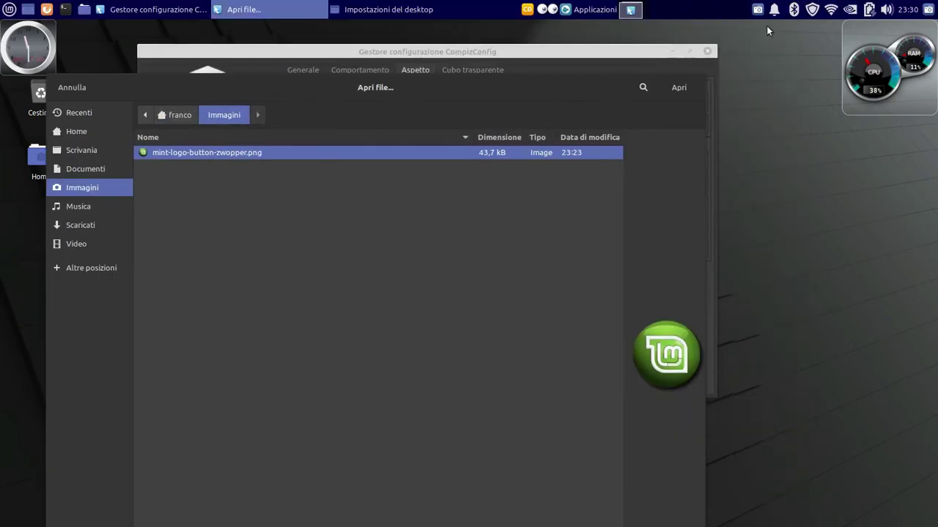
{"action": "left_click", "coordinate": [759, 10]}
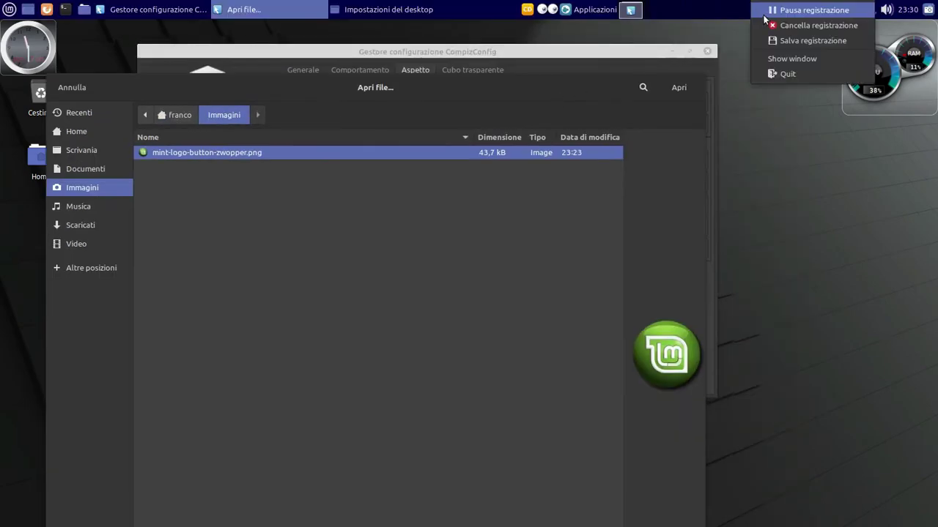
{"action": "left_click", "coordinate": [765, 11]}
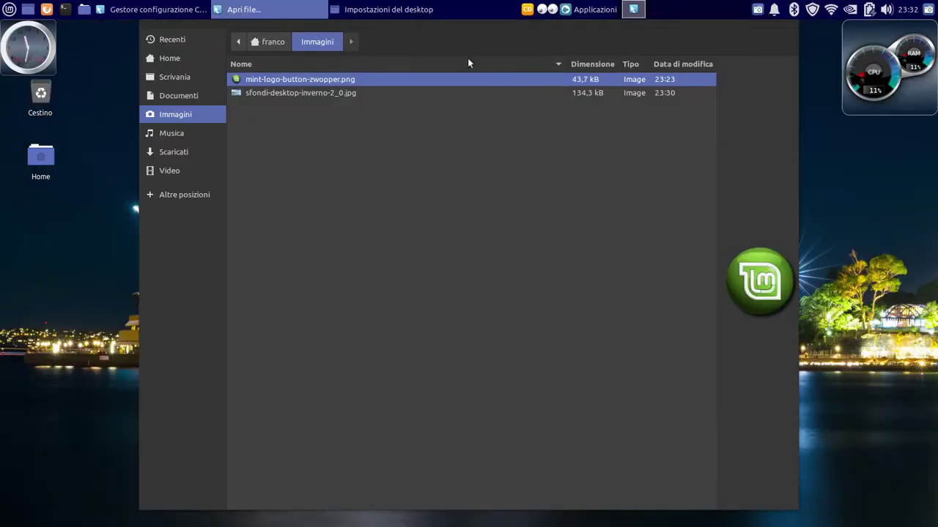
{"action": "left_click", "coordinate": [233, 95]}
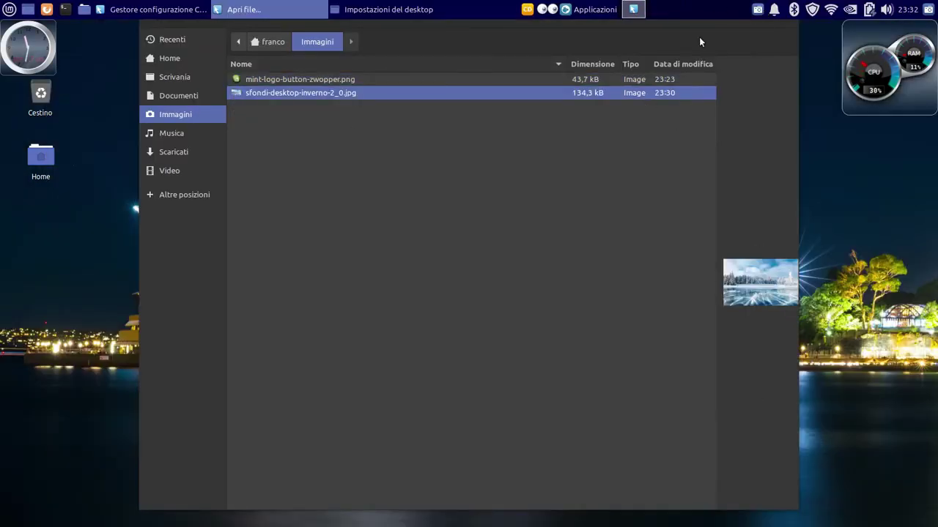
{"action": "key", "text": "Return"}
{"action": "left_click", "coordinate": [555, 290]}
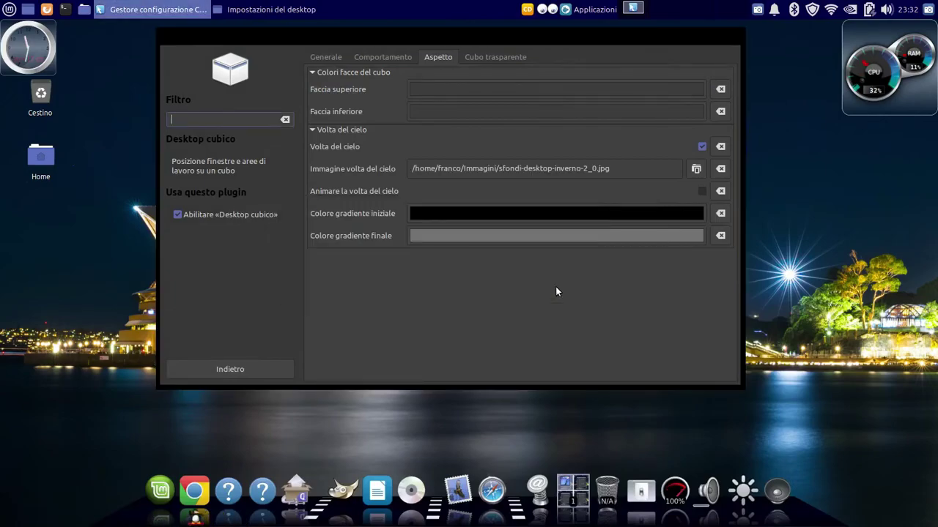
{"action": "left_click_drag", "start_coordinate": [457, 38], "coordinate": [373, 80]}
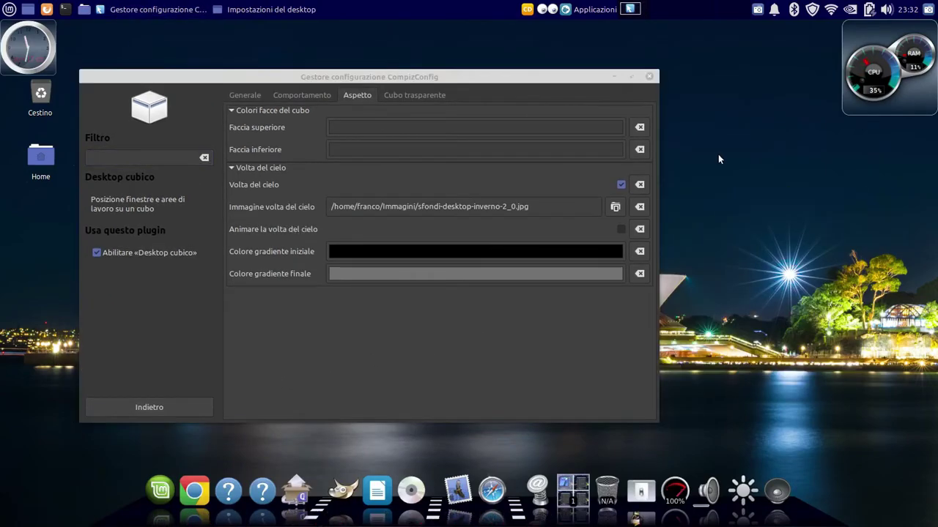
{"action": "left_click_drag", "start_coordinate": [718, 154], "coordinate": [659, 158]}
Raise 3D Windows' window space from 38 to 40 and rotate the cube to preview
{"action": "left_click", "coordinate": [209, 408]}
{"action": "scroll", "coordinate": [285, 364], "scroll_direction": "down", "scroll_amount": 5}
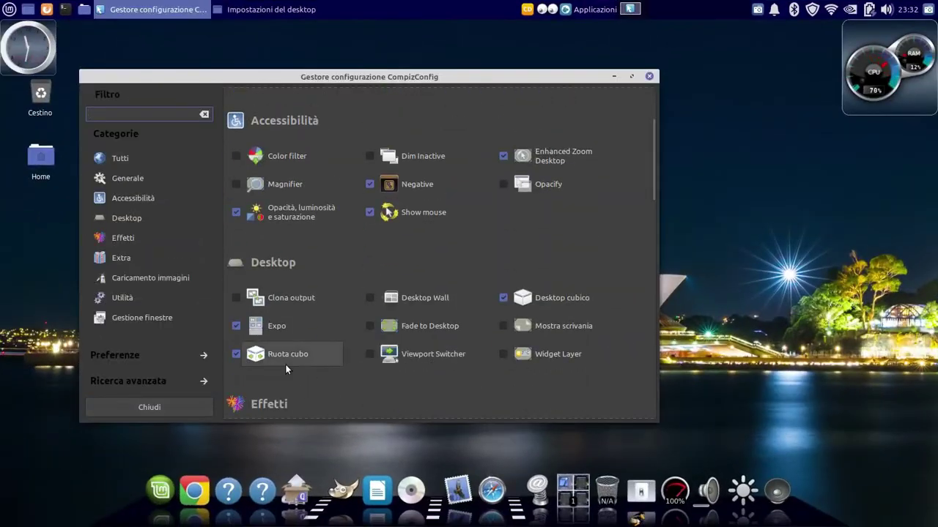
{"action": "left_click", "coordinate": [286, 364]}
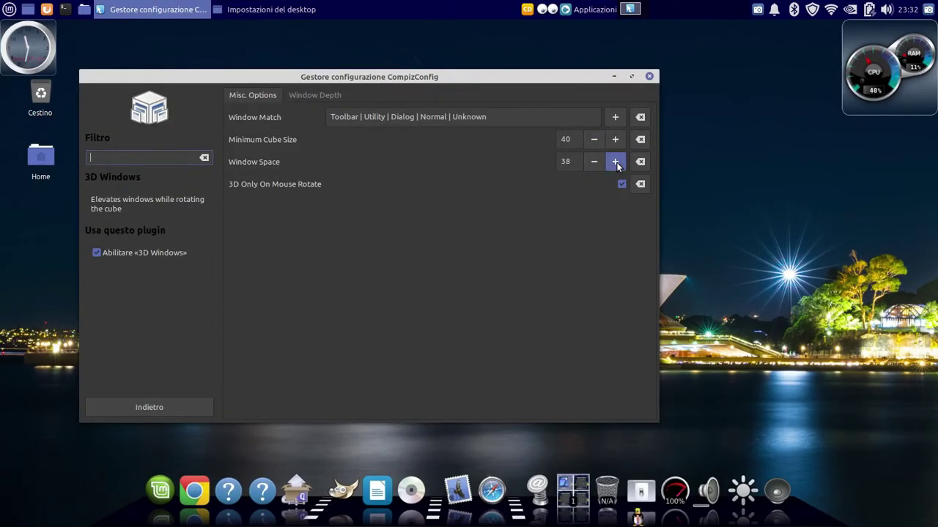
{"action": "left_click", "coordinate": [616, 162]}
{"action": "left_click_drag", "start_coordinate": [762, 188], "coordinate": [740, 205]}
Set Cube Reflection and Deformation's deformation to Niente
{"action": "left_click", "coordinate": [209, 408]}
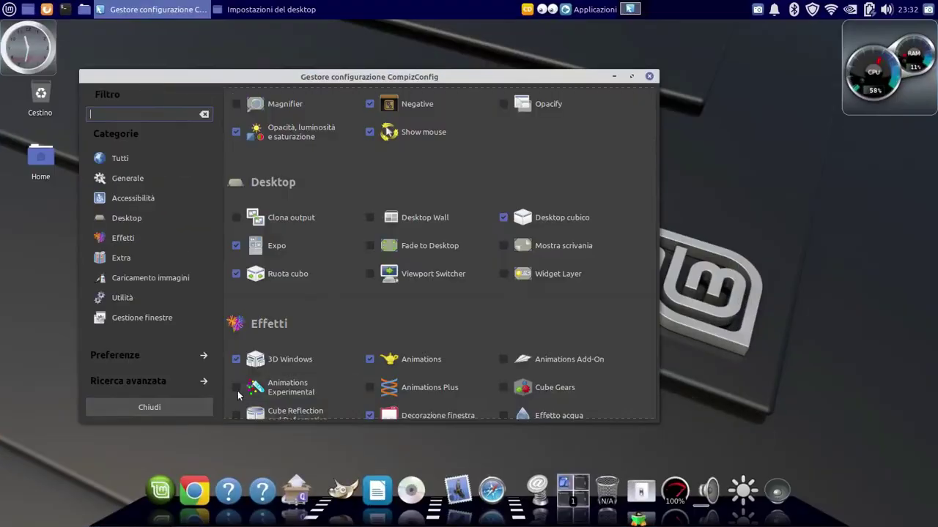
{"action": "scroll", "coordinate": [221, 341], "scroll_direction": "down", "scroll_amount": 2}
{"action": "left_click", "coordinate": [249, 359]}
{"action": "left_click", "coordinate": [360, 100]}
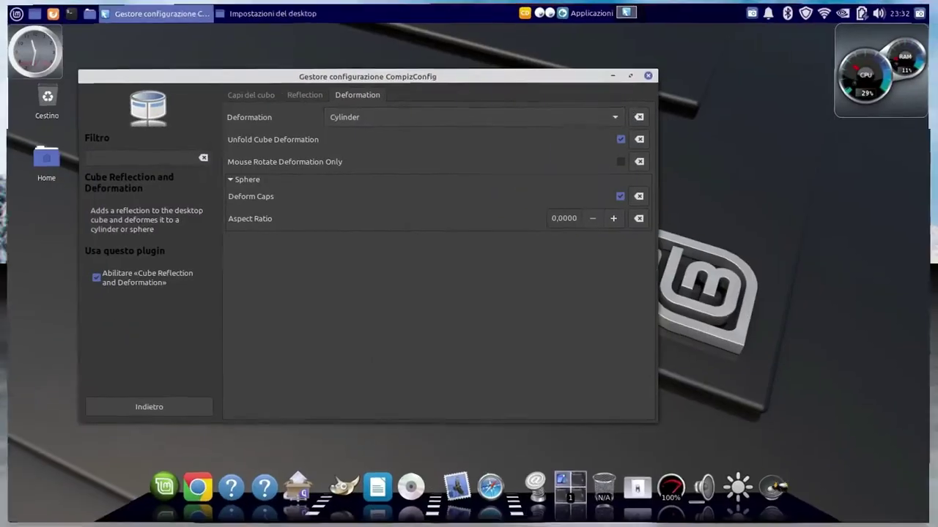
{"action": "left_click", "coordinate": [594, 123]}
{"action": "left_click", "coordinate": [593, 126]}
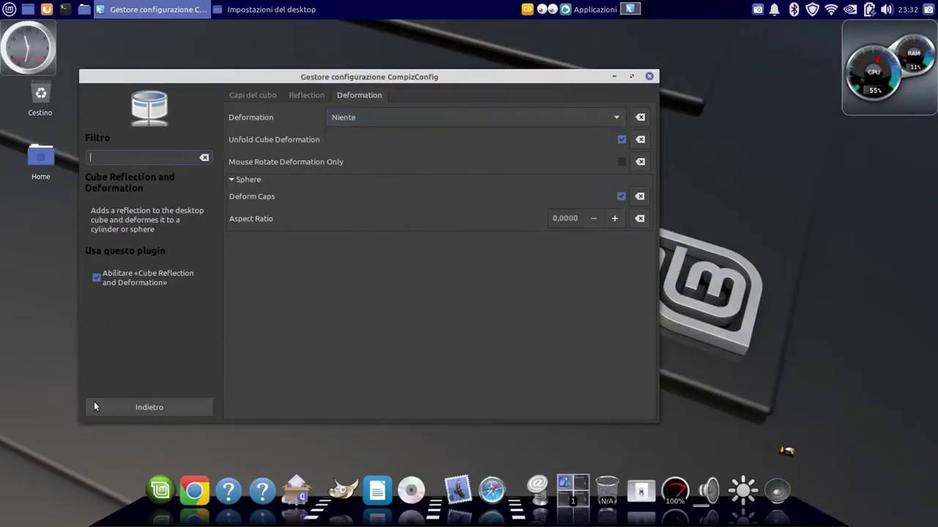
{"action": "left_click", "coordinate": [96, 405]}
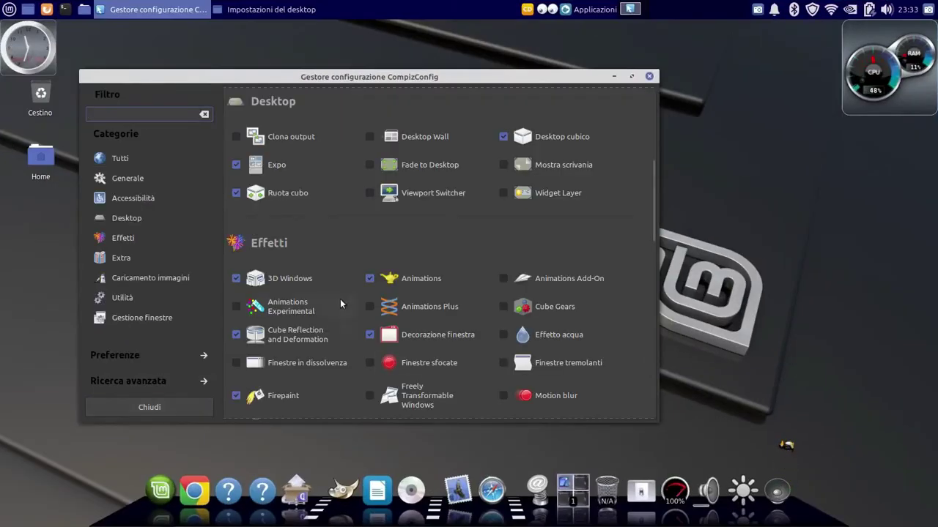
Test Firepaint by painting fire strokes on the desktop and clearing them
{"action": "left_click", "coordinate": [277, 396]}
{"action": "left_click_drag", "start_coordinate": [743, 134], "coordinate": [763, 253]}
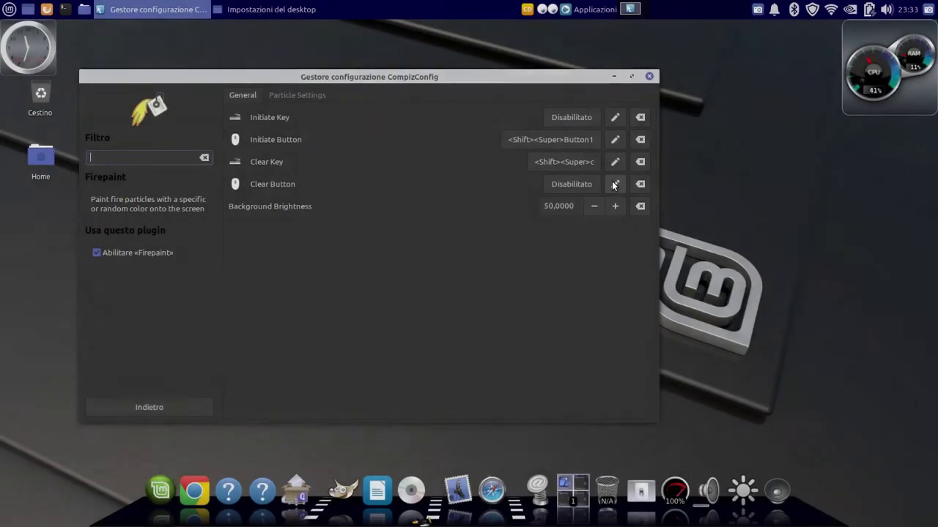
{"action": "key", "text": "ctrl+Page_Down"}
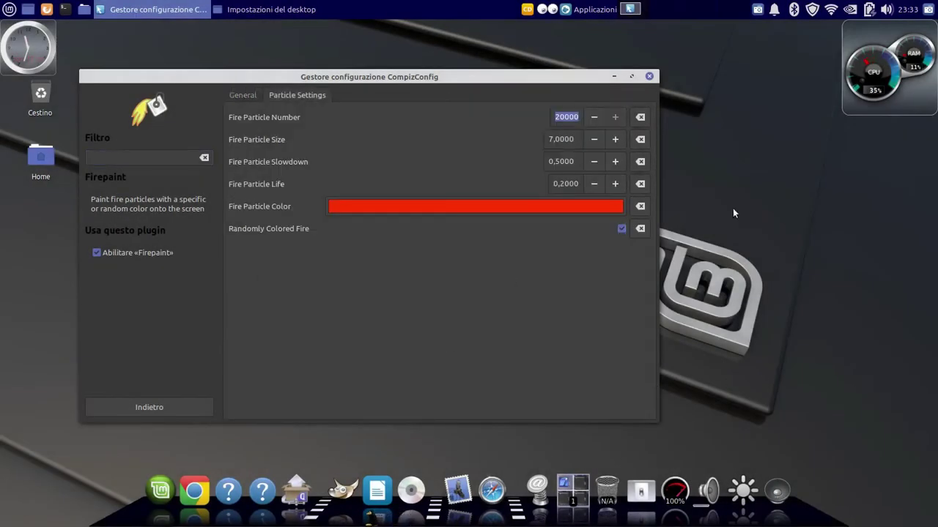
{"action": "mouse_move", "coordinate": [721, 306]}
{"action": "left_mouse_down"}
{"action": "mouse_move", "coordinate": [764, 301]}
{"action": "mouse_move", "coordinate": [747, 322]}
{"action": "left_mouse_up"}
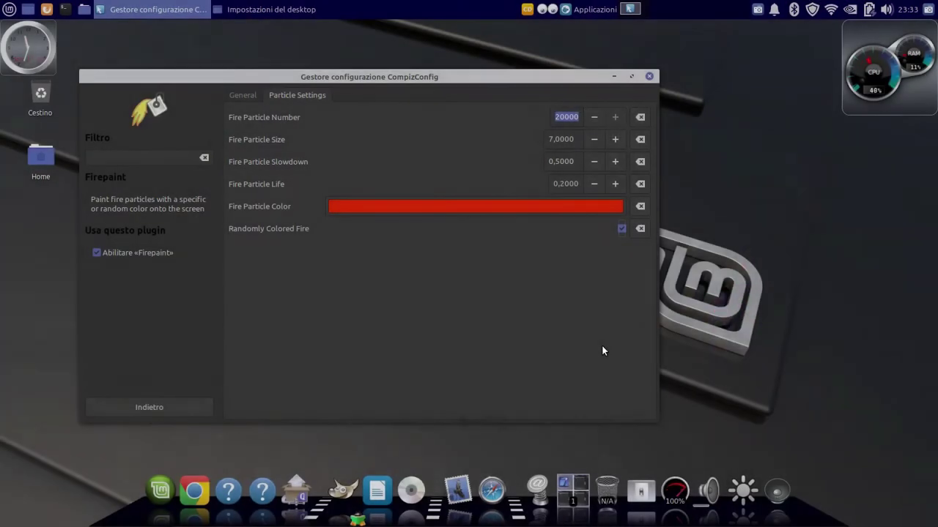
{"action": "left_click", "coordinate": [143, 408]}
Enable Motion blur and drag the window to see its trails
{"action": "scroll", "coordinate": [316, 392], "scroll_direction": "down", "scroll_amount": 1}
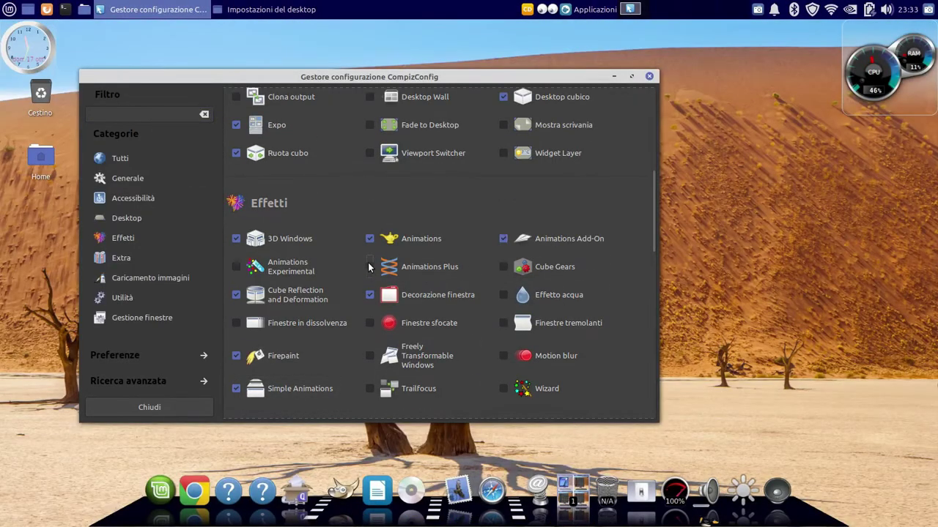
{"action": "left_click", "coordinate": [532, 358]}
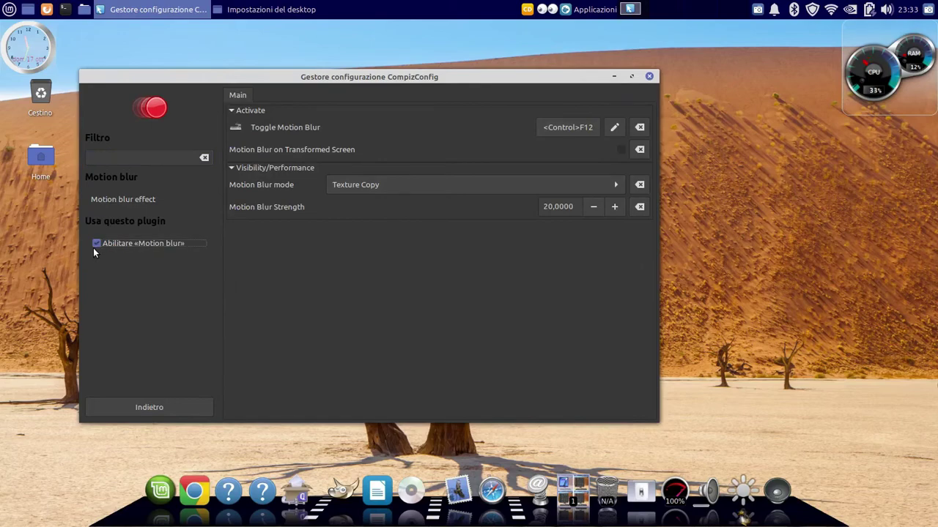
{"action": "left_click_drag", "start_coordinate": [245, 77], "coordinate": [289, 67]}
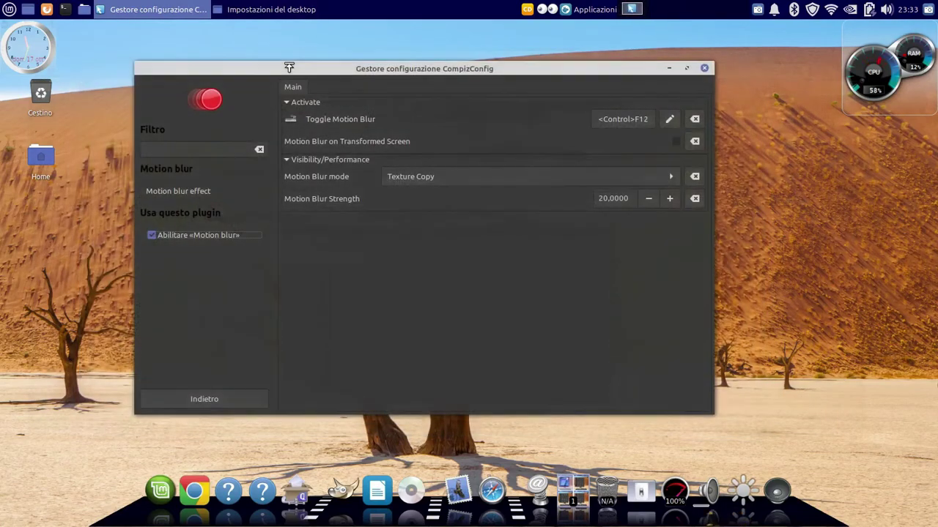
{"action": "left_click", "coordinate": [182, 401]}
Change Wizard's toggle binding to <Control>w and test the particle effect
{"action": "left_click", "coordinate": [608, 380]}
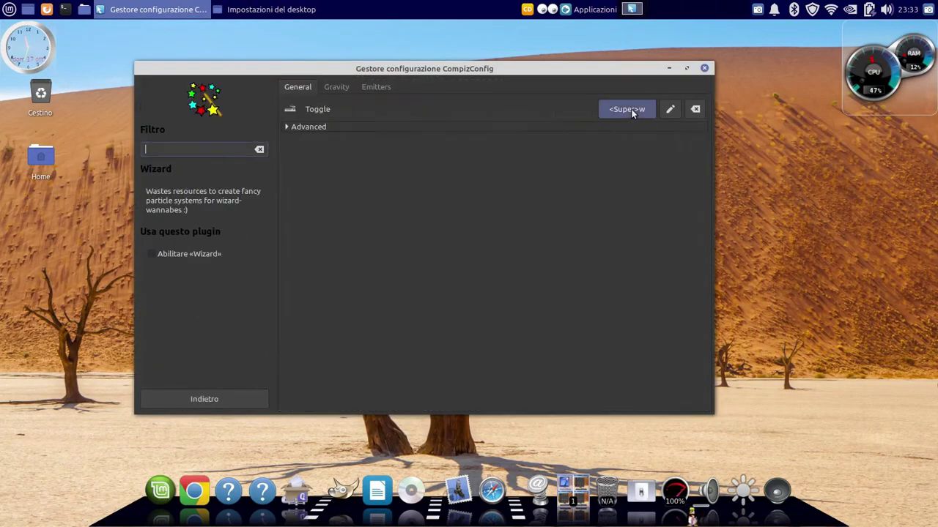
{"action": "left_click", "coordinate": [624, 109]}
{"action": "left_click", "coordinate": [496, 237]}
{"action": "left_click", "coordinate": [504, 343]}
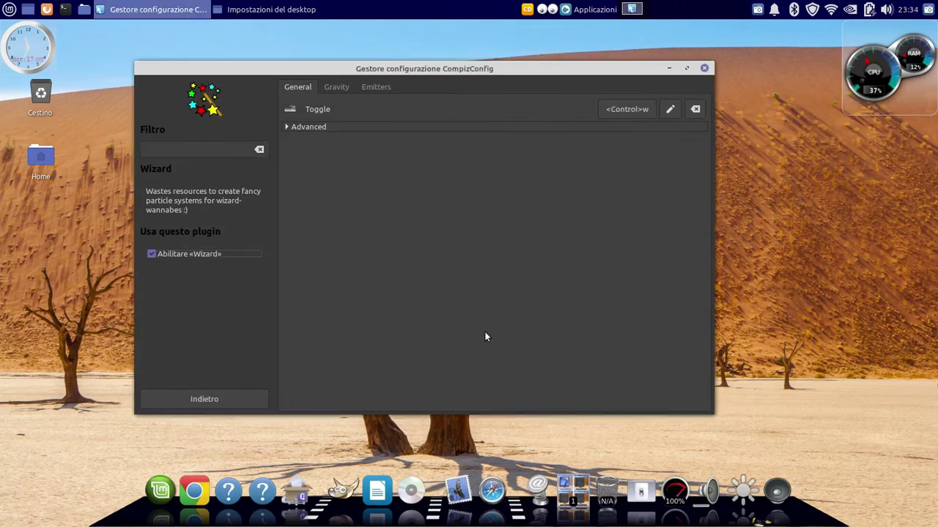
{"action": "key", "text": "ctrl+w"}
{"action": "key", "text": "ctrl+w"}
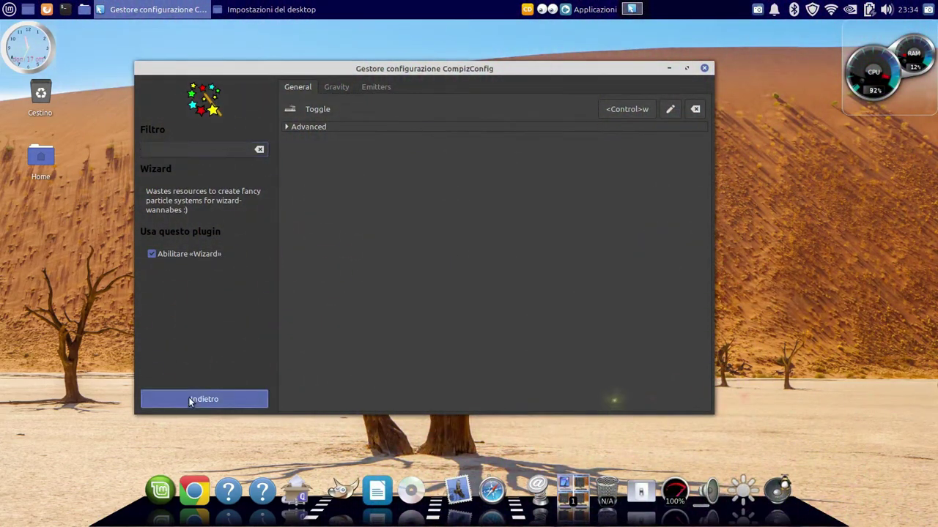
{"action": "left_click", "coordinate": [189, 401]}
{"action": "left_click", "coordinate": [467, 228]}
Change the first open animation, Glide 2, to the Burn effect
{"action": "right_click", "coordinate": [336, 132]}
{"action": "left_click", "coordinate": [385, 134]}
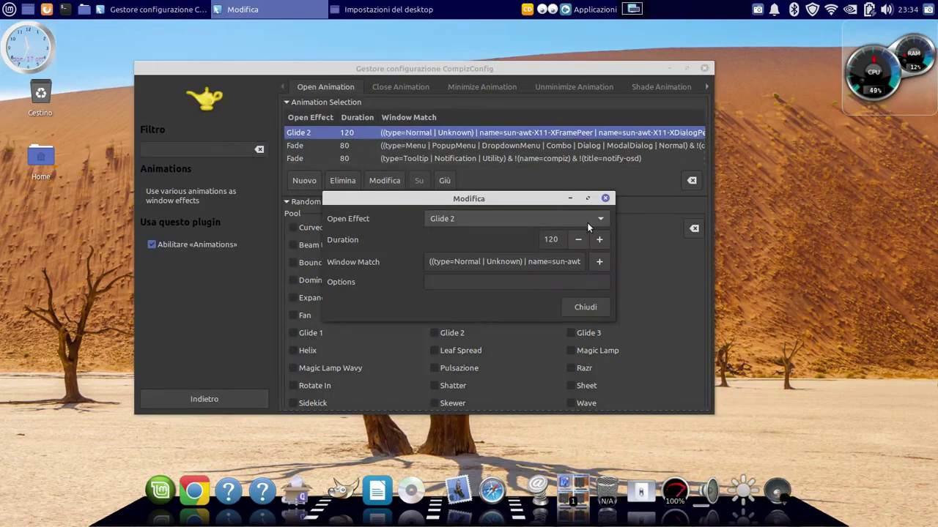
{"action": "left_click", "coordinate": [590, 220]}
{"action": "left_click", "coordinate": [511, 97]}
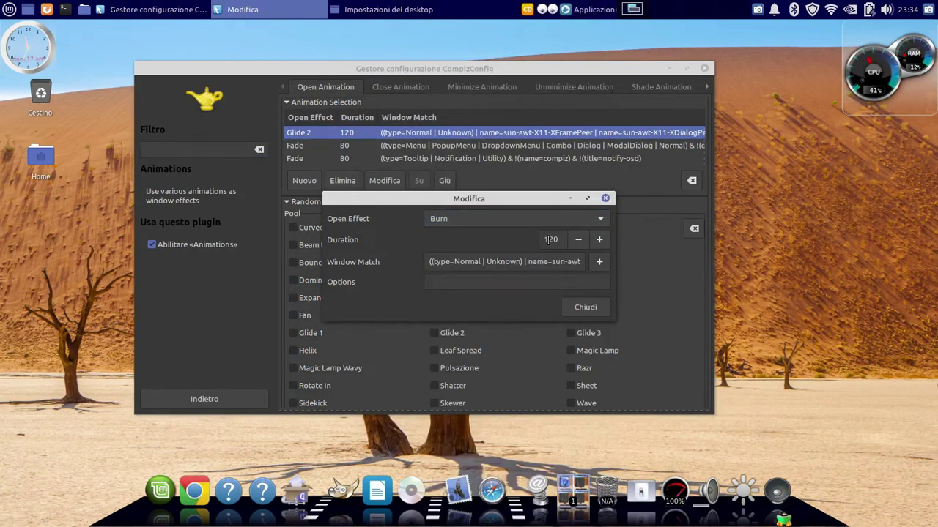
{"action": "left_click", "coordinate": [585, 307]}
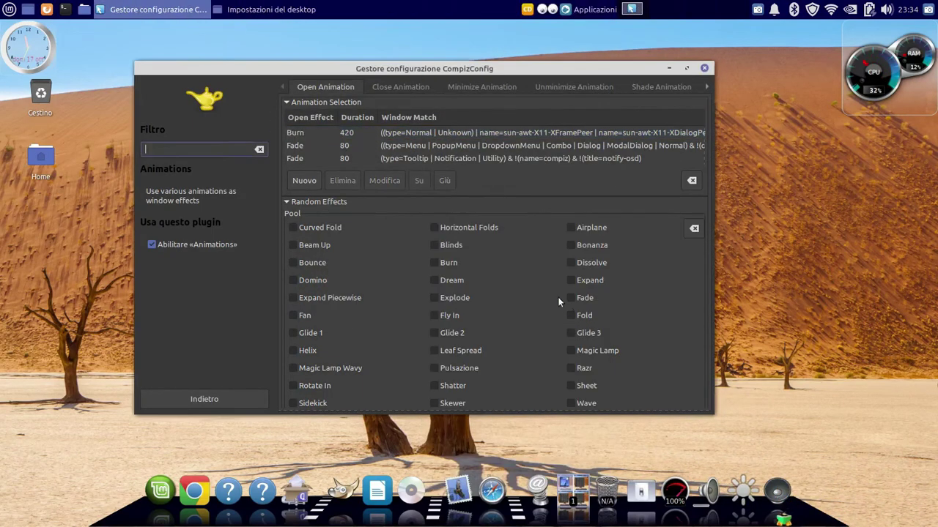
Change the second open animation from Fade to Burn
{"action": "double_click", "coordinate": [366, 145]}
{"action": "left_click", "coordinate": [597, 218]}
{"action": "left_click", "coordinate": [476, 77]}
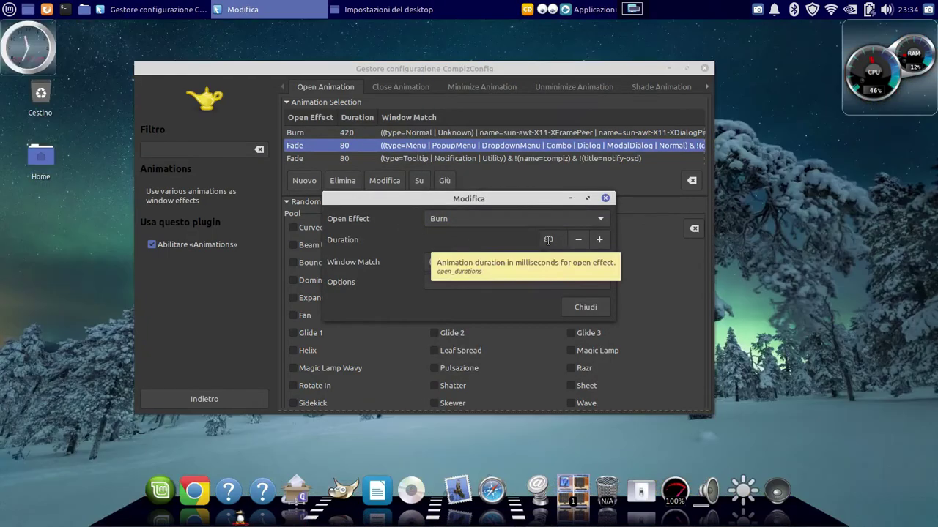
{"action": "right_click", "coordinate": [548, 241]}
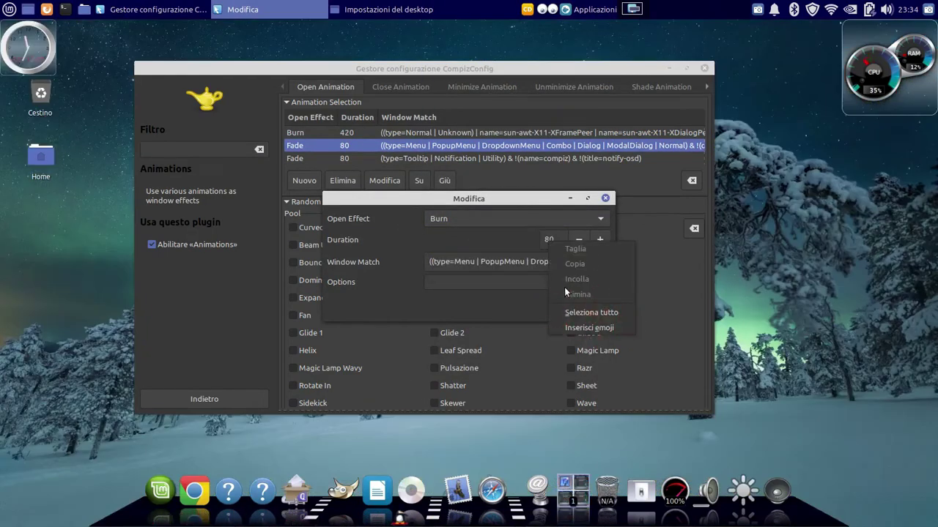
{"action": "key", "text": "Escape"}
{"action": "right_click", "coordinate": [550, 241]}
{"action": "key", "text": "Escape"}
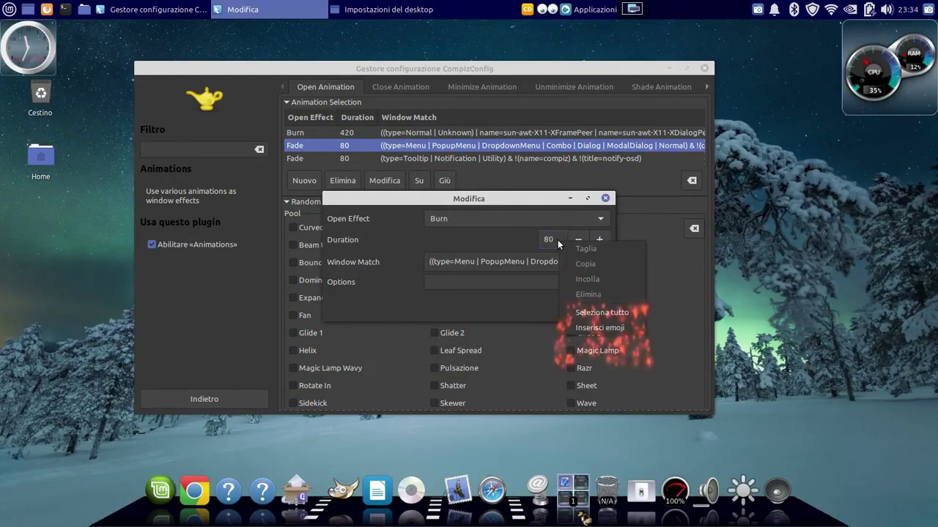
{"action": "right_click", "coordinate": [556, 239]}
{"action": "key", "text": "Escape"}
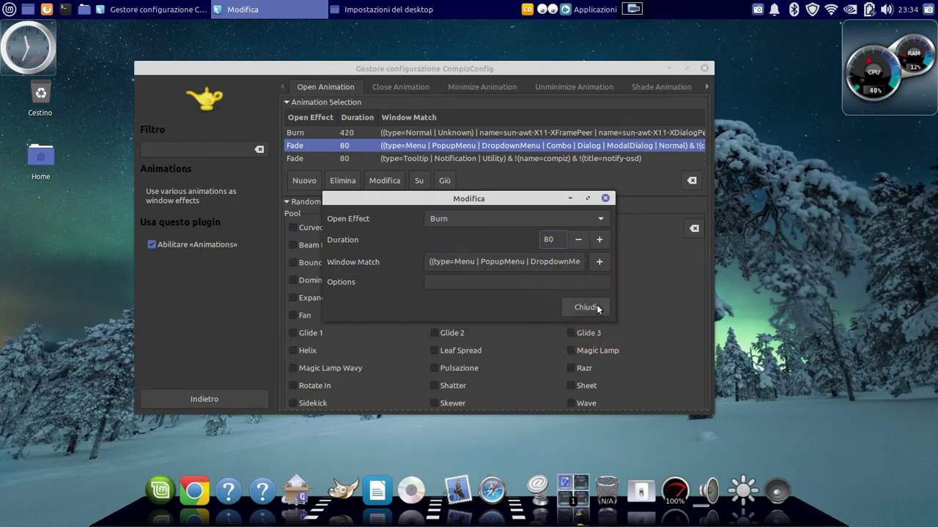
{"action": "left_click", "coordinate": [597, 305]}
Set the second open animation's duration to 400
{"action": "left_click", "coordinate": [384, 181]}
{"action": "right_click", "coordinate": [544, 240]}
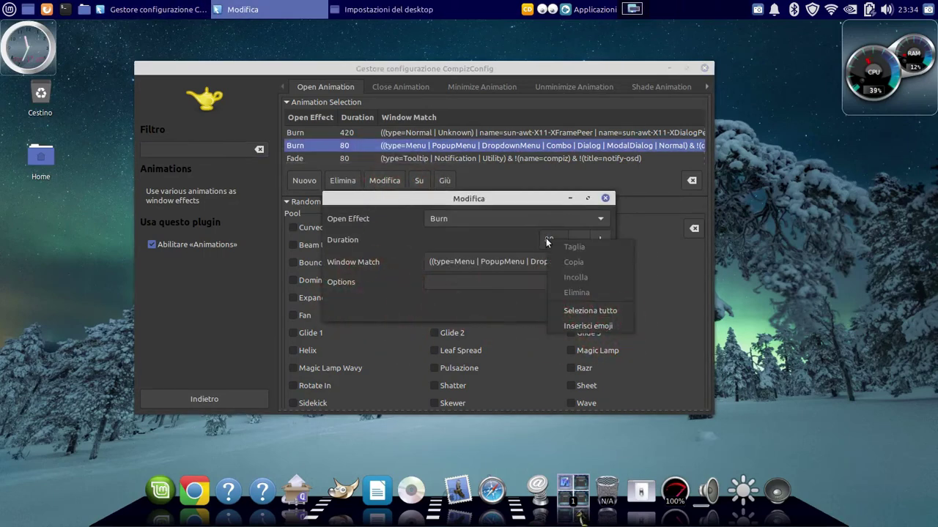
{"action": "left_click", "coordinate": [589, 310]}
{"action": "type", "text": "400"}
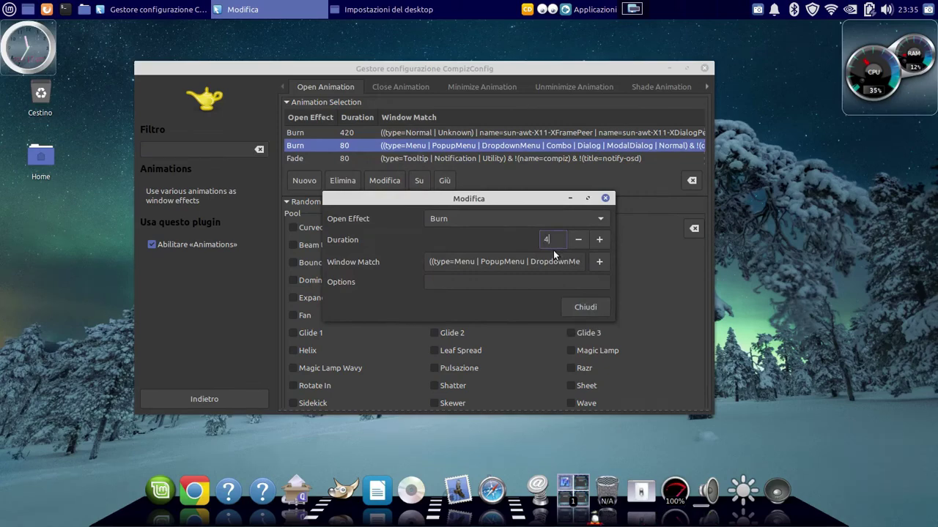
{"action": "left_click", "coordinate": [575, 306]}
Set the third open animation to Burn with a duration of 400
{"action": "right_click", "coordinate": [363, 159]}
{"action": "left_click", "coordinate": [386, 171]}
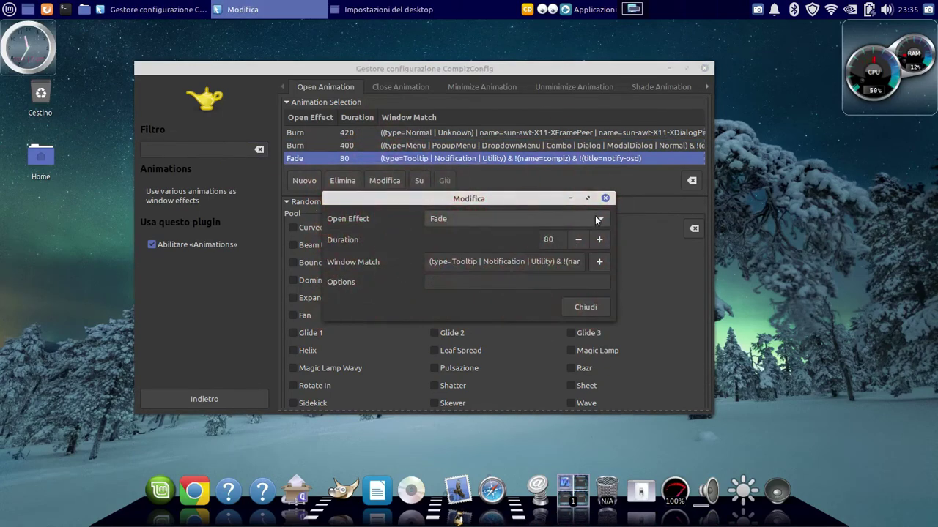
{"action": "left_click", "coordinate": [513, 218]}
{"action": "left_click", "coordinate": [544, 77]}
{"action": "right_click", "coordinate": [548, 241]}
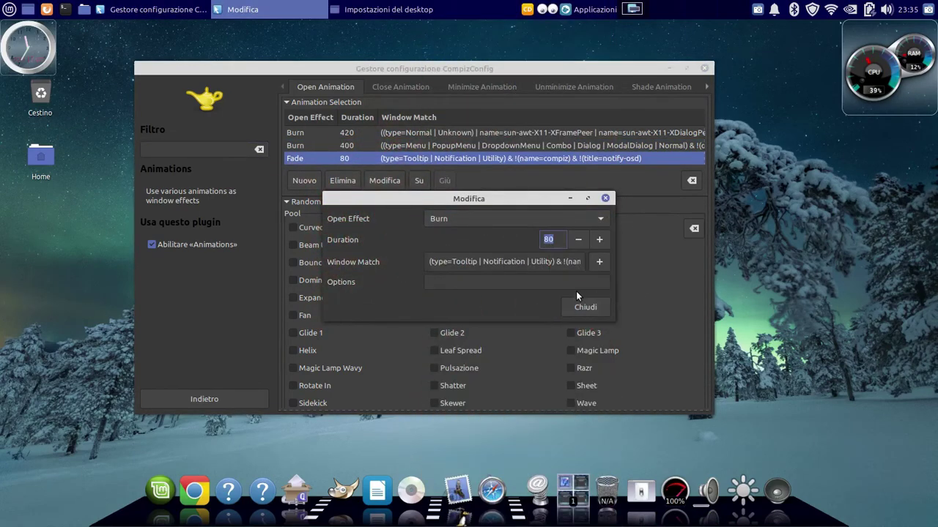
{"action": "type", "text": "400"}
{"action": "left_click", "coordinate": [585, 307]}
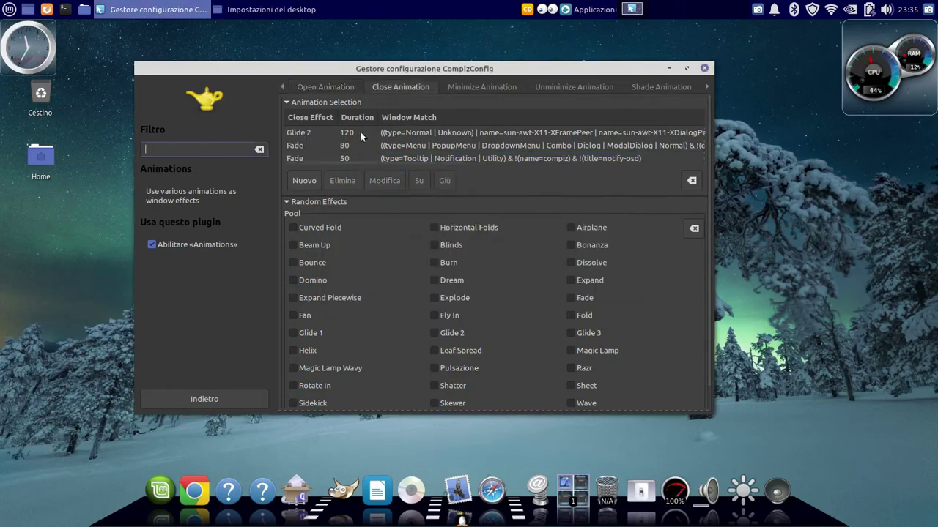
Change the Glide 2 close animation to Magic Lamp Wavy, duration 420, and test it on the home folder
{"action": "right_click", "coordinate": [360, 132]}
{"action": "left_click", "coordinate": [389, 140]}
{"action": "left_click", "coordinate": [601, 218]}
{"action": "left_click", "coordinate": [507, 323]}
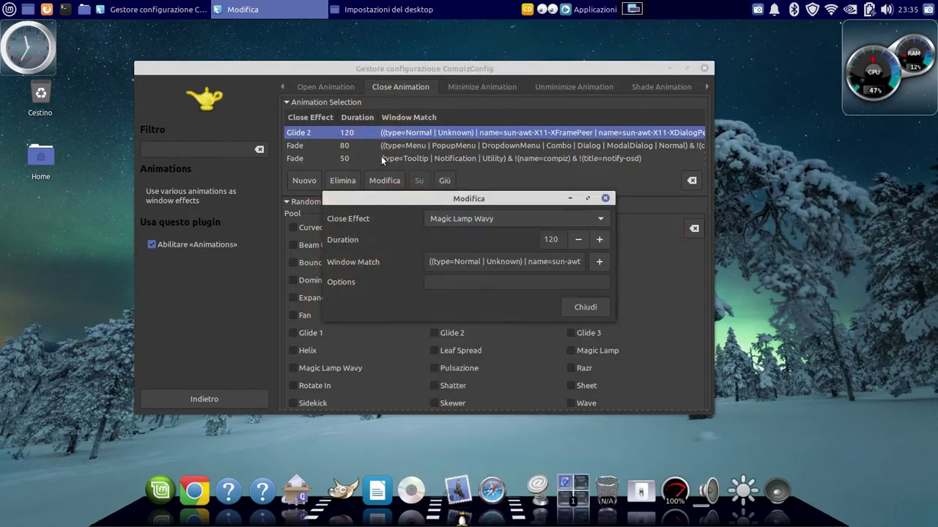
{"action": "right_click", "coordinate": [548, 240]}
{"action": "left_click", "coordinate": [576, 308]}
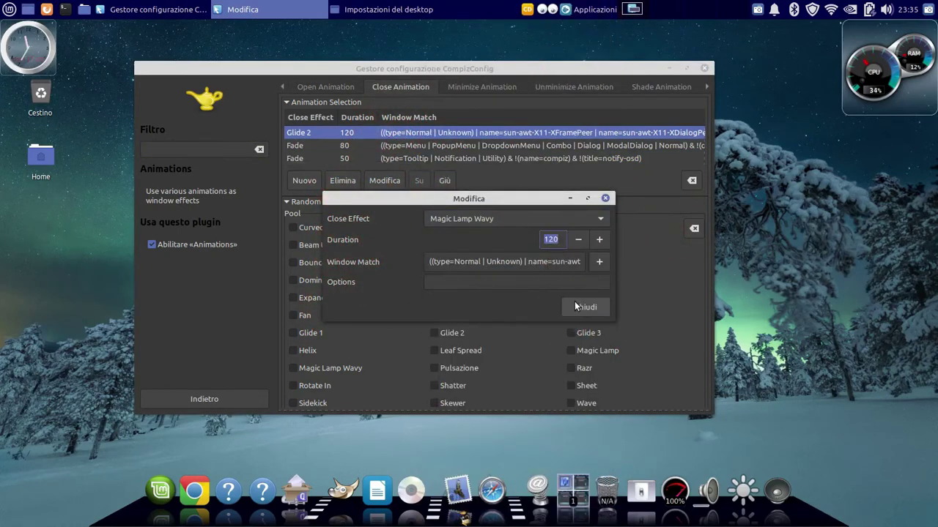
{"action": "type", "text": "420"}
{"action": "left_click", "coordinate": [573, 300]}
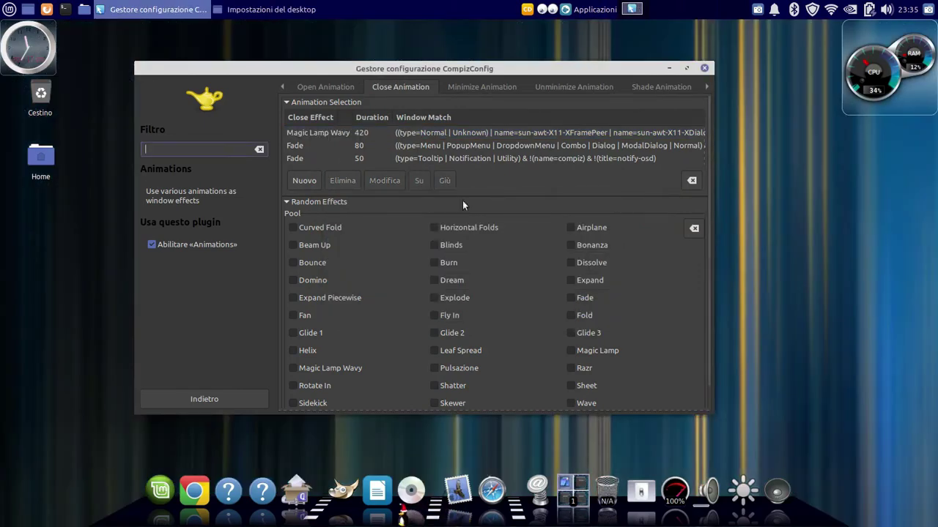
{"action": "double_click", "coordinate": [40, 158]}
{"action": "left_click", "coordinate": [647, 117]}
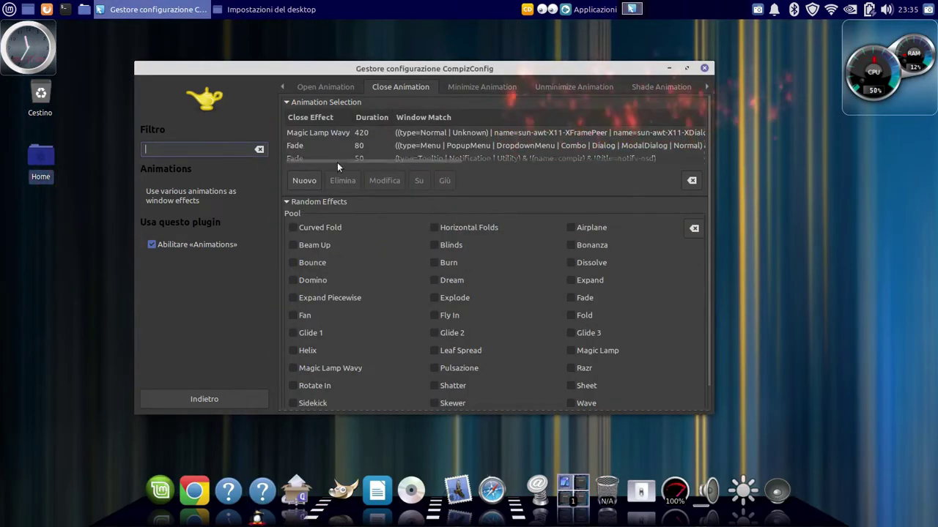
Replace the Fade close animation with Burn at duration 400
{"action": "right_click", "coordinate": [384, 145]}
{"action": "left_click", "coordinate": [399, 151]}
{"action": "left_click", "coordinate": [599, 218]}
{"action": "left_click", "coordinate": [437, 76]}
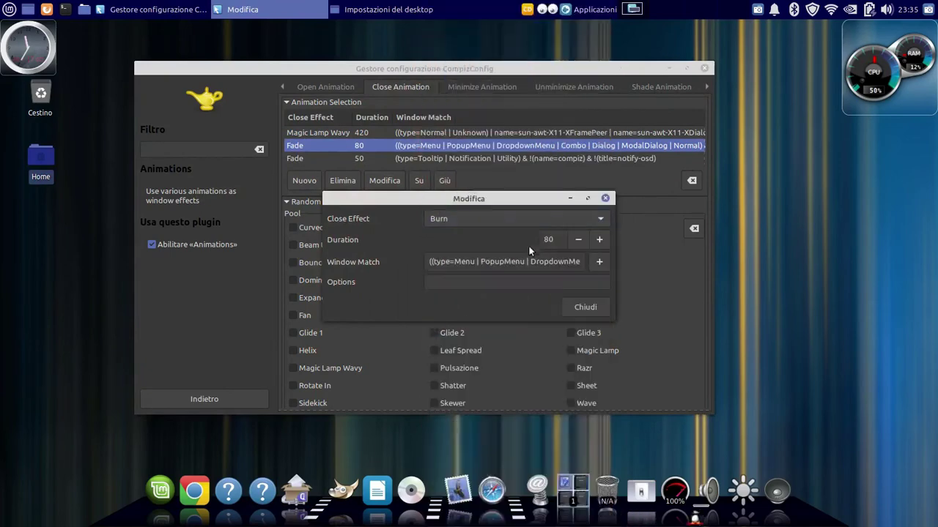
{"action": "right_click", "coordinate": [549, 240]}
{"action": "left_click", "coordinate": [591, 317]}
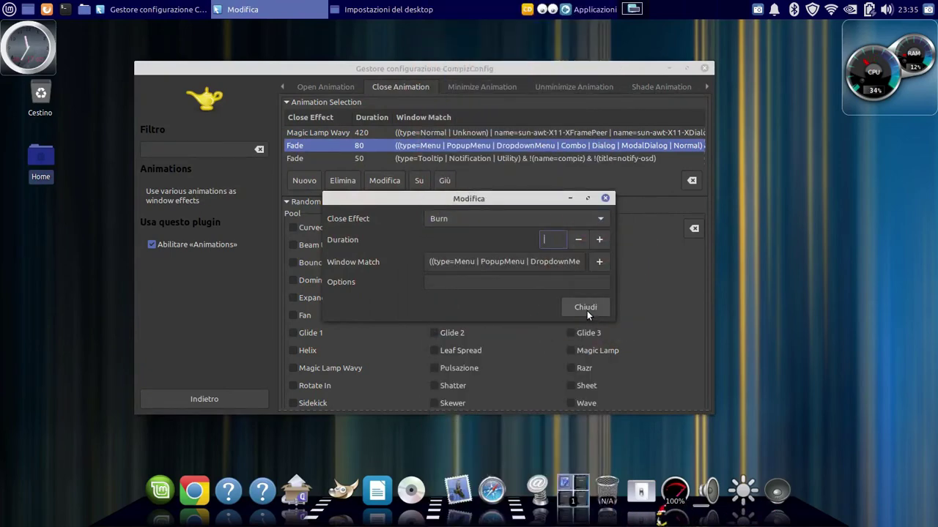
{"action": "type", "text": "400"}
{"action": "left_click", "coordinate": [586, 309]}
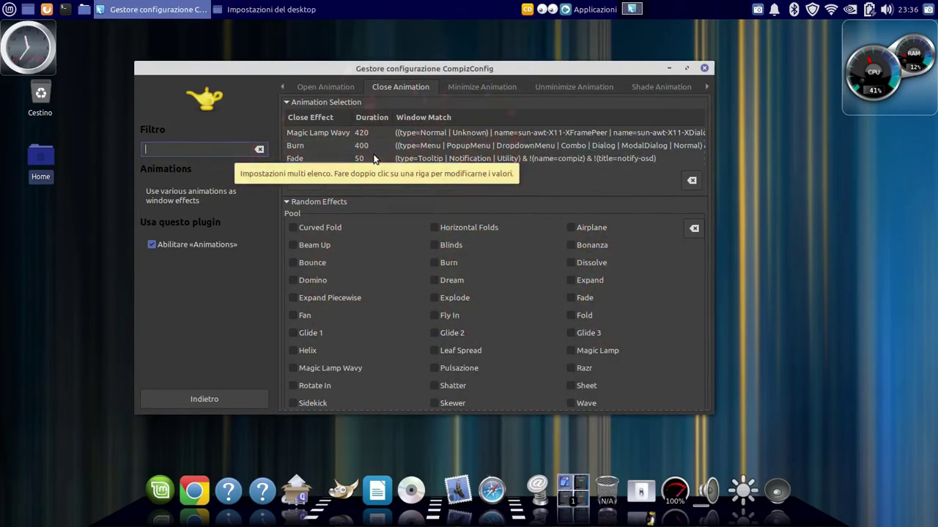
Change the third Fade close row to Burn as well
{"action": "double_click", "coordinate": [407, 160]}
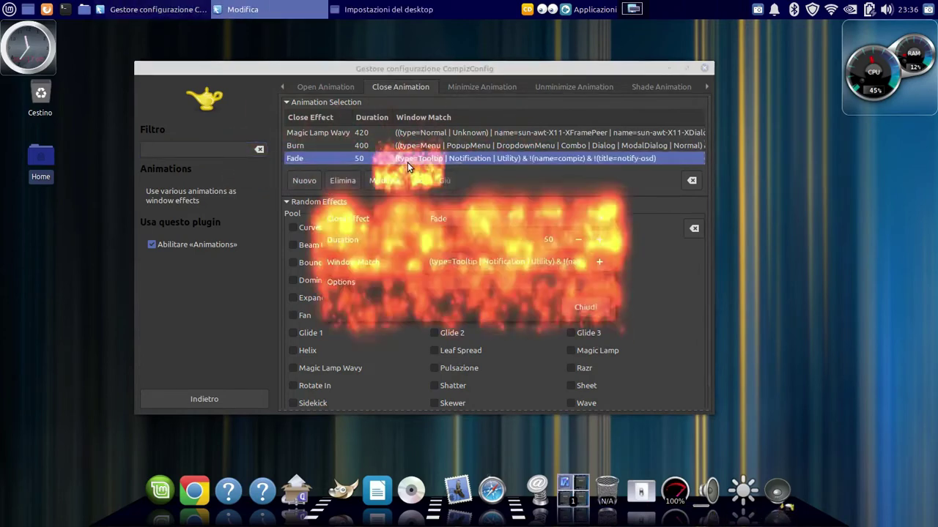
{"action": "left_click", "coordinate": [506, 219]}
{"action": "left_click", "coordinate": [493, 76]}
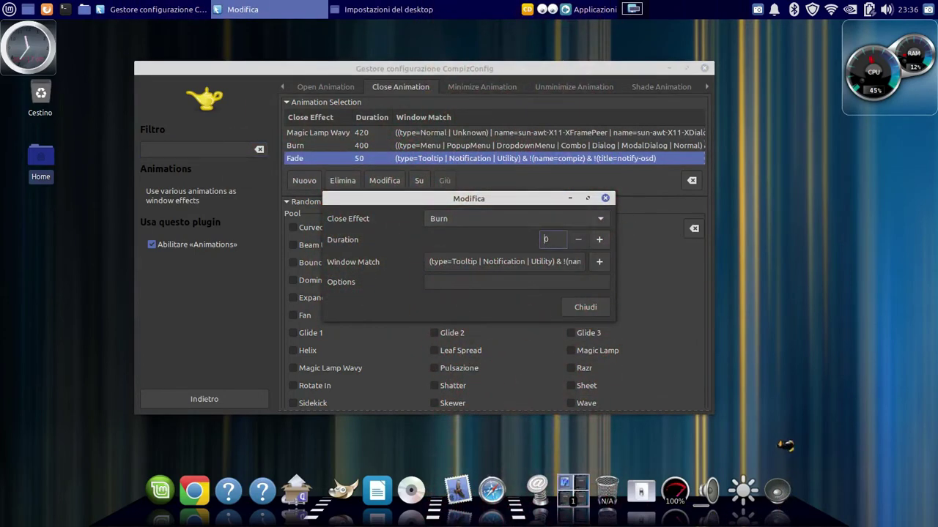
{"action": "left_click", "coordinate": [586, 307]}
Set the minimize animation from Zoom to Magic Lamp with duration 400
{"action": "key", "text": "ctrl+Page_Down"}
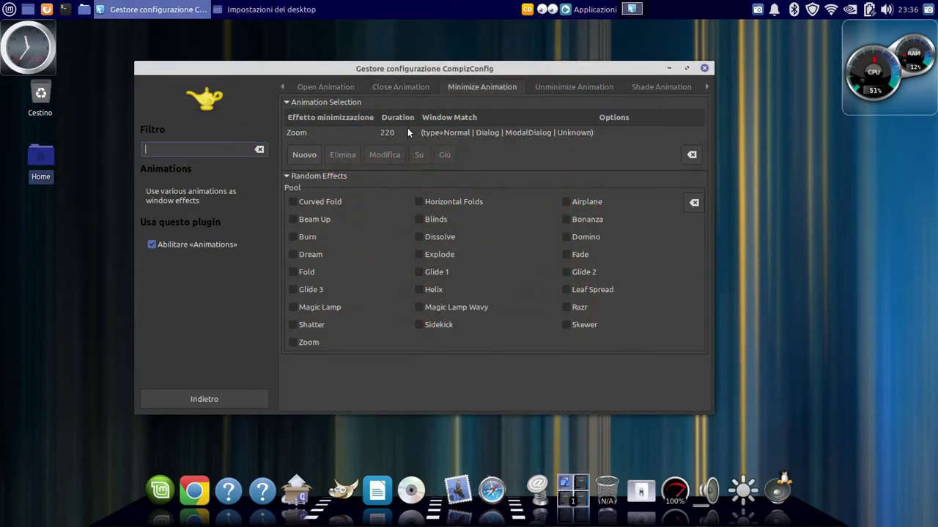
{"action": "double_click", "coordinate": [408, 132]}
{"action": "left_click", "coordinate": [605, 217]}
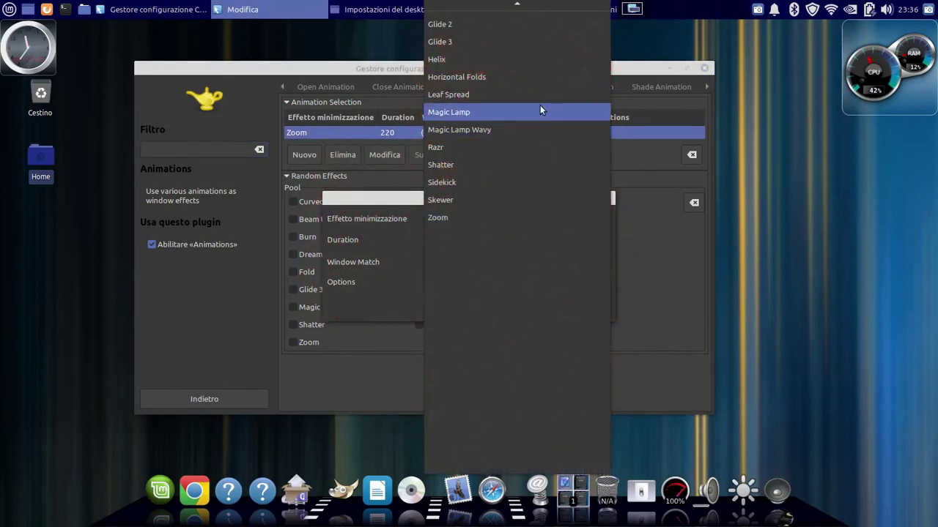
{"action": "left_click", "coordinate": [540, 110]}
{"action": "right_click", "coordinate": [551, 240]}
{"action": "left_click", "coordinate": [579, 309]}
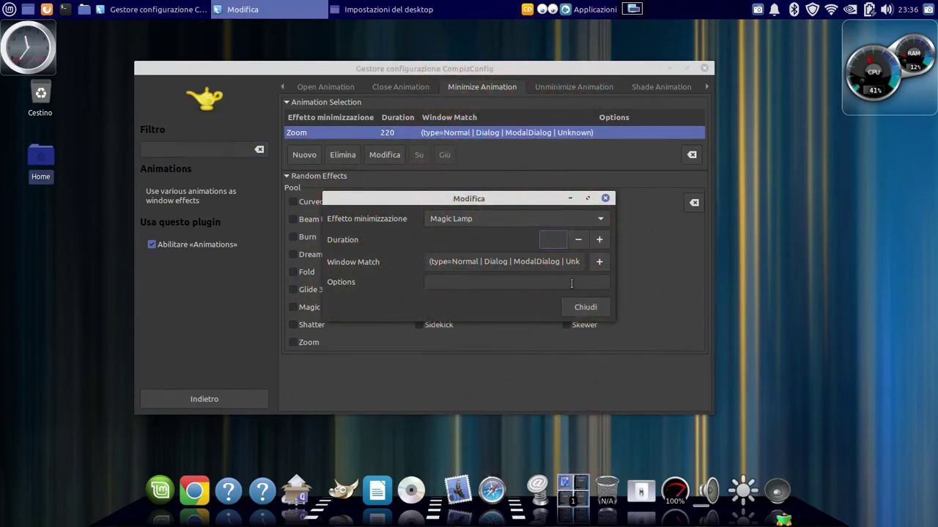
{"action": "type", "text": "400"}
{"action": "left_click", "coordinate": [583, 306]}
Set the unminimize animation from Glide 2 to Magic Lamp with duration 400
{"action": "left_click", "coordinate": [555, 86]}
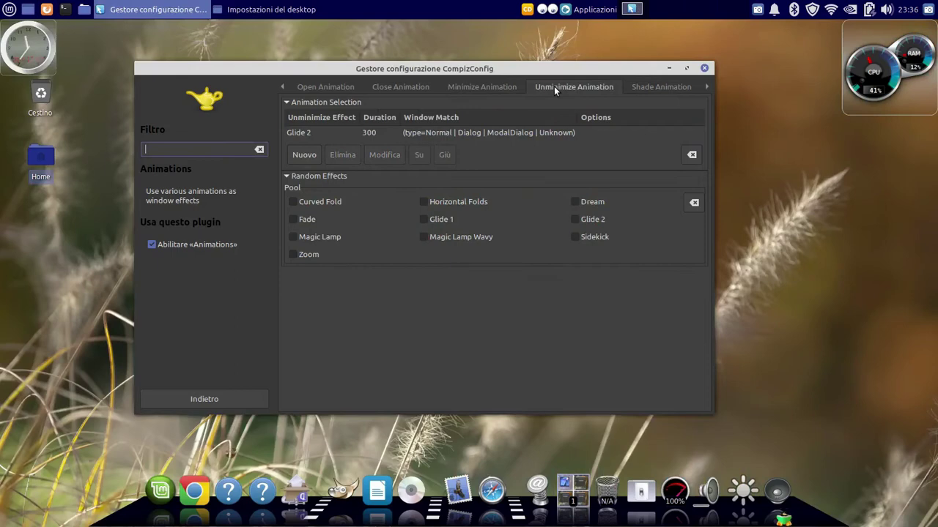
{"action": "double_click", "coordinate": [398, 132]}
{"action": "left_click", "coordinate": [586, 218]}
{"action": "left_click", "coordinate": [537, 251]}
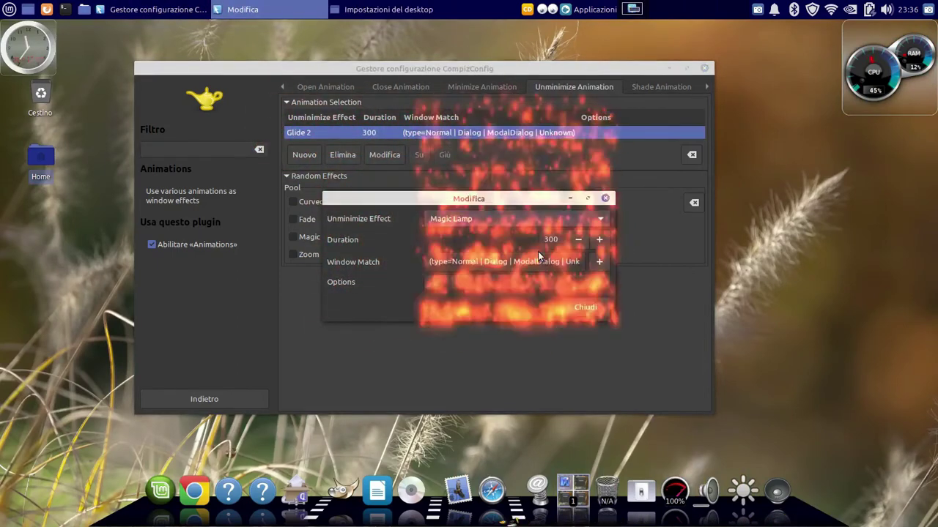
{"action": "type", "text": "400"}
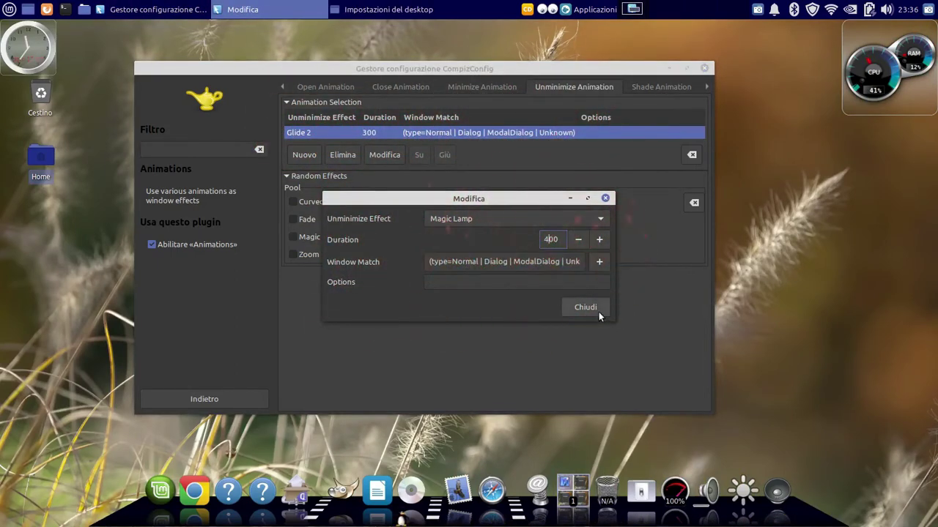
{"action": "left_click", "coordinate": [589, 308]}
Test the new animations by repeatedly minimizing and restoring the settings window
{"action": "left_click", "coordinate": [158, 9]}
{"action": "left_click", "coordinate": [158, 9]}
{"action": "left_click", "coordinate": [157, 9]}
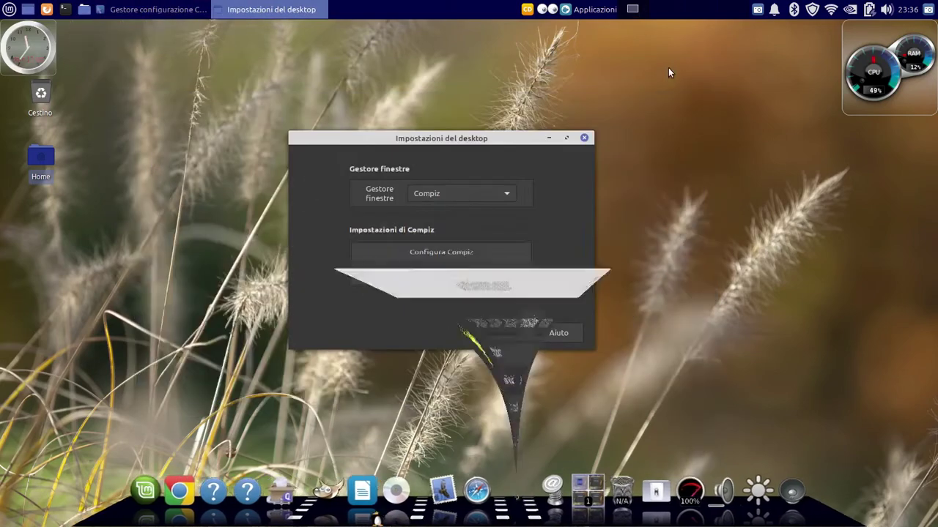
{"action": "left_click", "coordinate": [158, 9]}
{"action": "left_click", "coordinate": [669, 69]}
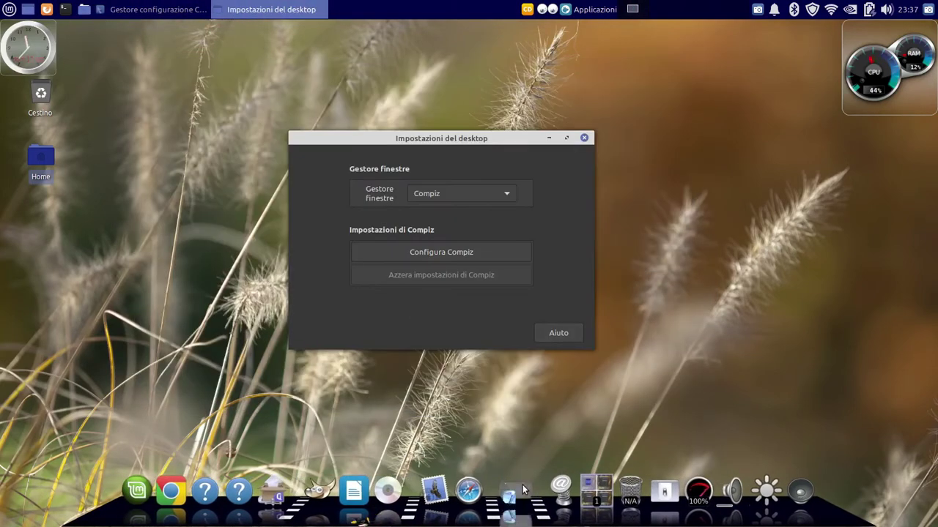
{"action": "left_click", "coordinate": [157, 9]}
Set Shift Switcher's Initiate Screen Corner to TopRight and enable the plugin
{"action": "left_click", "coordinate": [195, 399]}
{"action": "scroll", "coordinate": [507, 356], "scroll_direction": "down", "scroll_amount": 3}
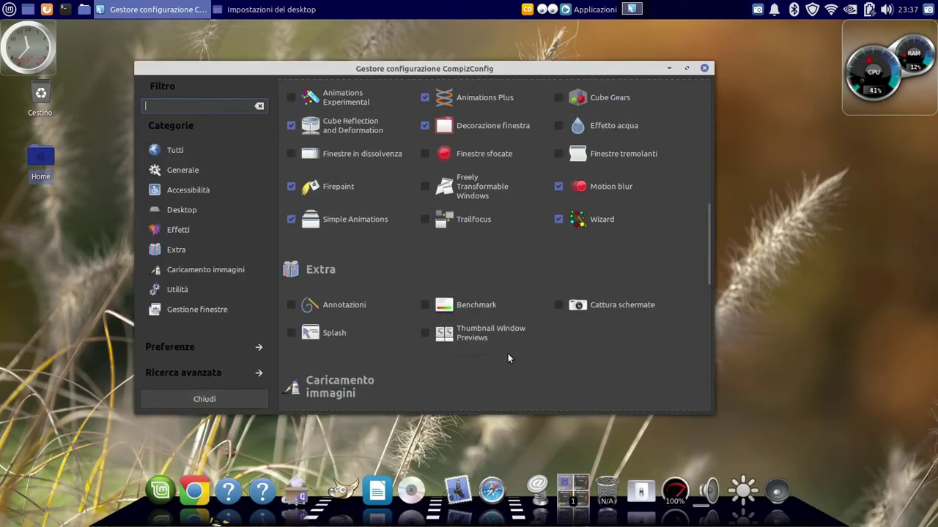
{"action": "left_click", "coordinate": [338, 333]}
{"action": "left_click", "coordinate": [164, 405]}
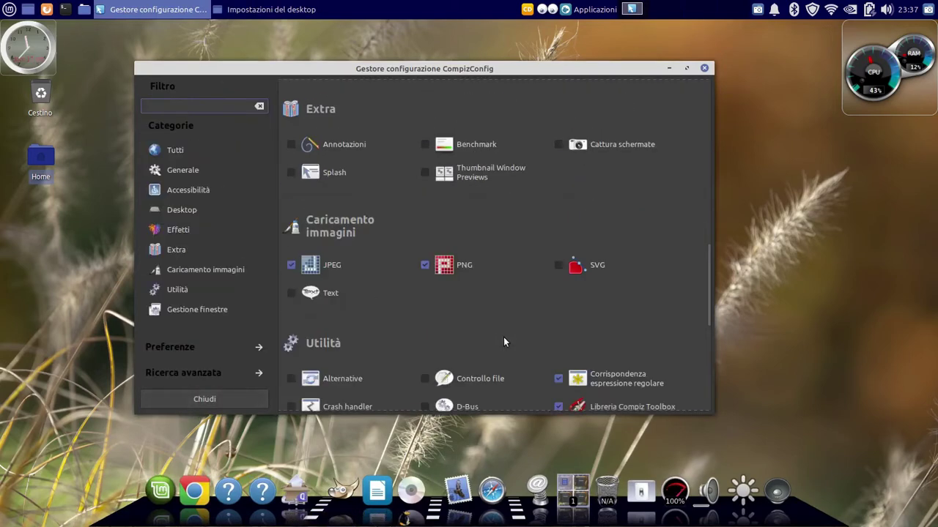
{"action": "scroll", "coordinate": [504, 337], "scroll_direction": "down", "scroll_amount": 4}
{"action": "left_click", "coordinate": [612, 336]}
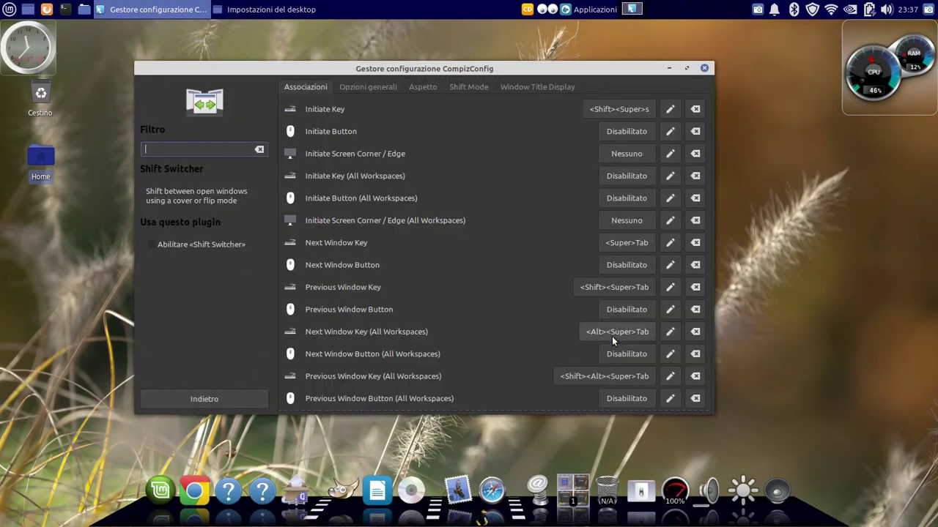
{"action": "left_click", "coordinate": [614, 153]}
{"action": "left_click", "coordinate": [459, 322]}
{"action": "left_click", "coordinate": [150, 244]}
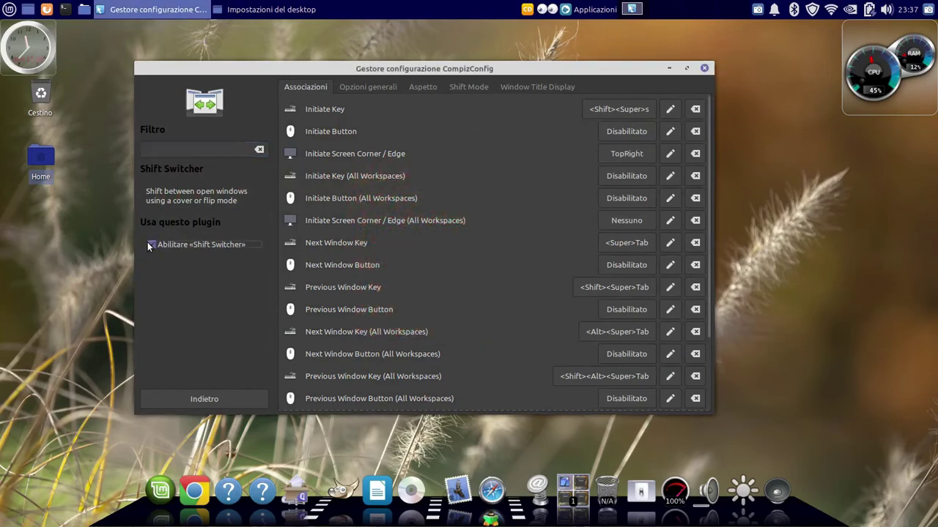
Test Shift Switcher with Shift+Super+S on the home folder, then close CompizConfig
{"action": "double_click", "coordinate": [43, 157]}
{"action": "key", "text": "shift+super+s"}
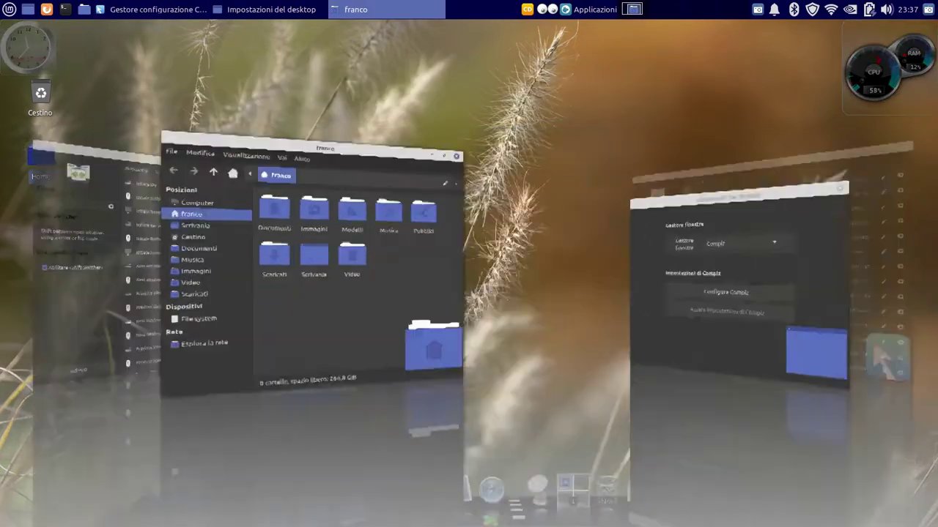
{"action": "key", "text": "Escape"}
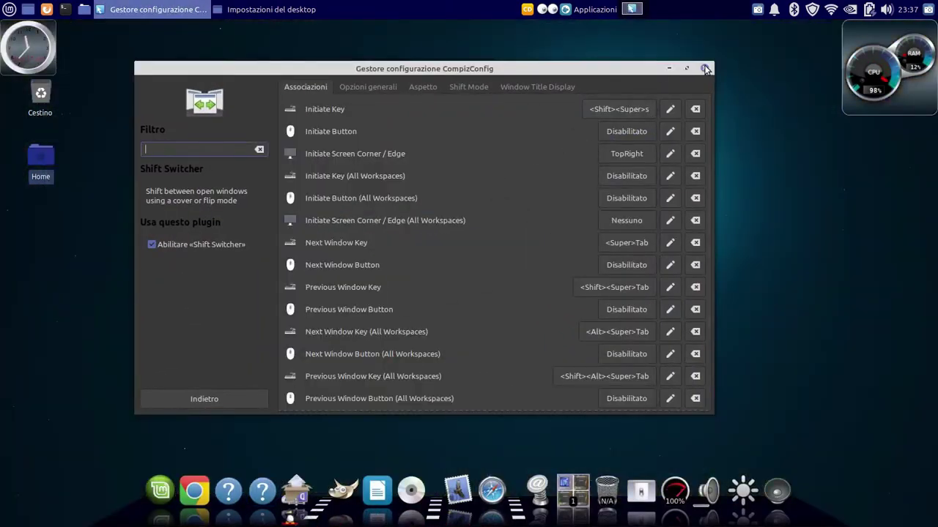
{"action": "left_click", "coordinate": [705, 69]}
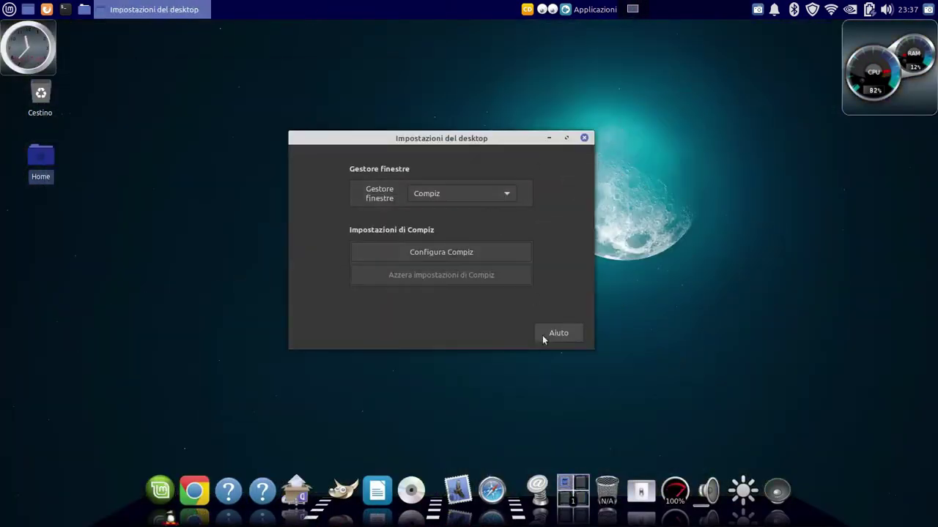
Close the desktop settings dialog and launch Aspetto by searching 'asp'
{"action": "left_click", "coordinate": [544, 335]}
{"action": "key", "text": "super"}
{"action": "type", "text": "asp"}
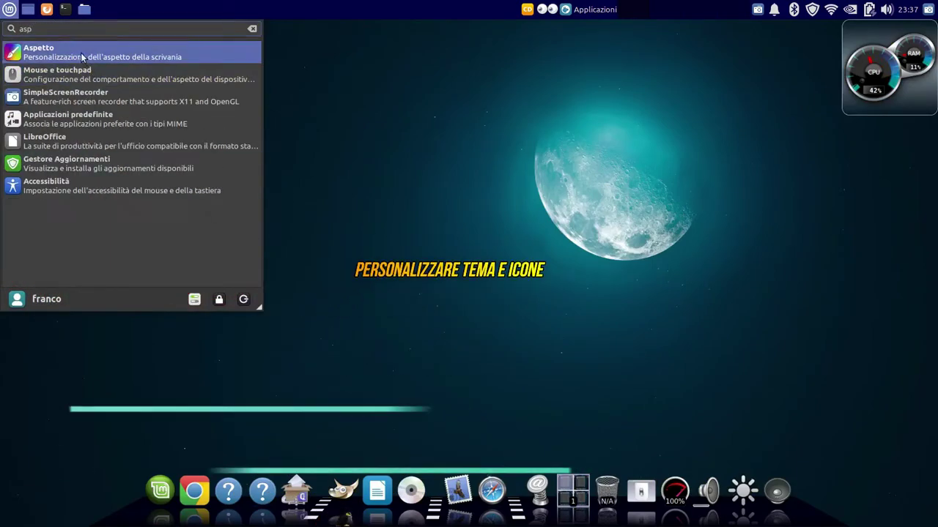
{"action": "key", "text": "Return"}
Apply the Full-Dark-Red style and the Oxygen icon theme, then close Aspetto
{"action": "left_click", "coordinate": [384, 191]}
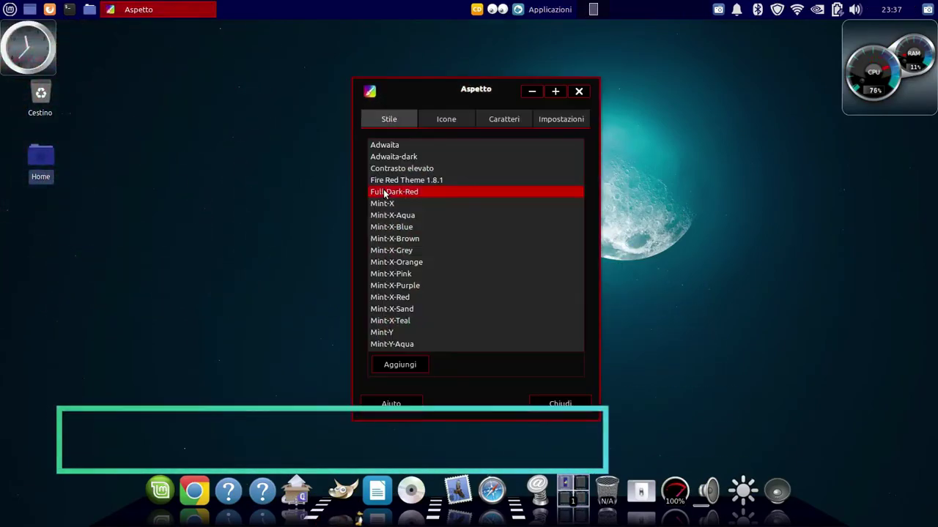
{"action": "left_click", "coordinate": [445, 119]}
{"action": "scroll", "coordinate": [423, 282], "scroll_direction": "down", "scroll_amount": 6}
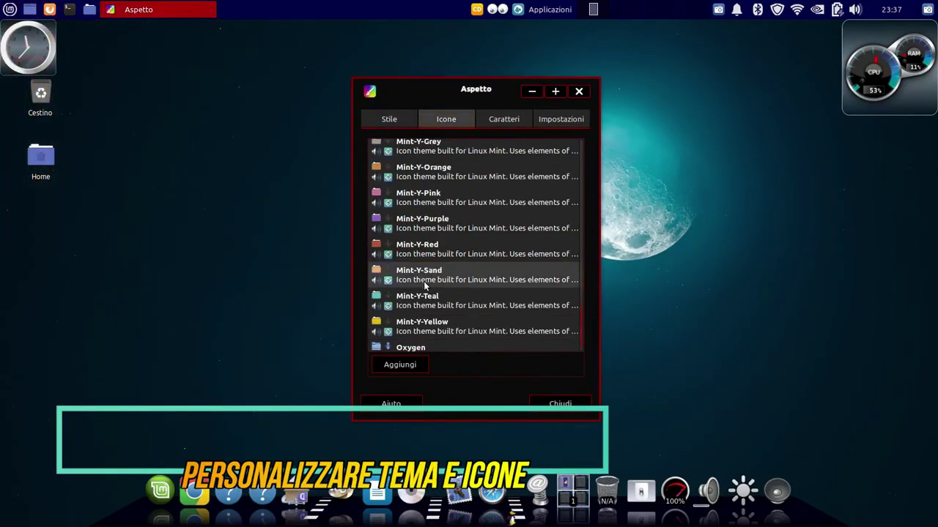
{"action": "left_click", "coordinate": [396, 344]}
{"action": "left_click", "coordinate": [560, 404]}
Open the home folder to preview the new themes and move its window left
{"action": "double_click", "coordinate": [41, 158]}
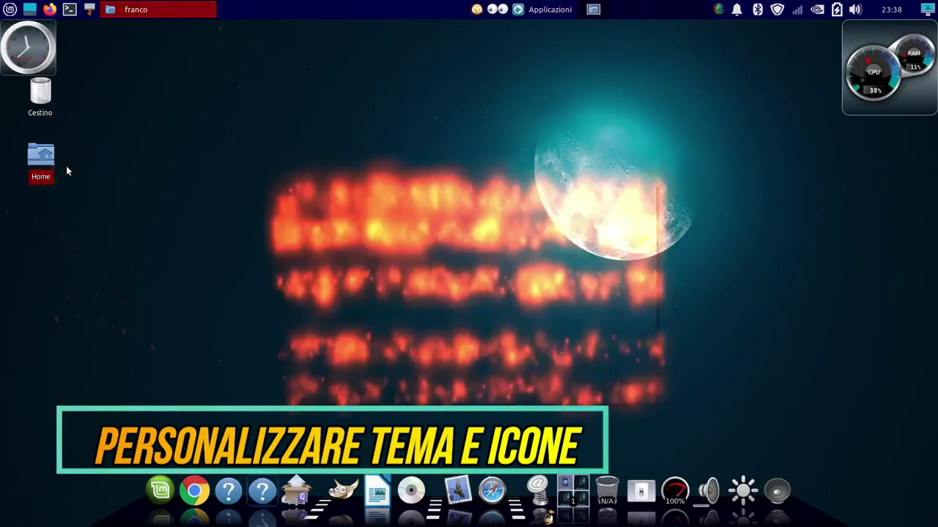
{"action": "left_click_drag", "start_coordinate": [431, 119], "coordinate": [383, 120]}
{"action": "left_click", "coordinate": [11, 10]}
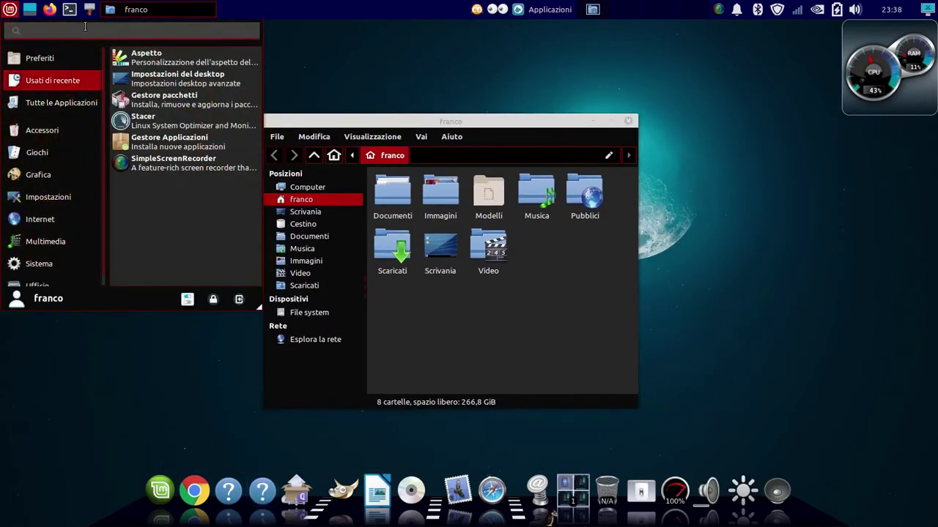
Relaunch CompizConfig via 'co', enable Finestre tremolanti and disable the conflicting Snapping Windows
{"action": "type", "text": "co"}
{"action": "key", "text": "Return"}
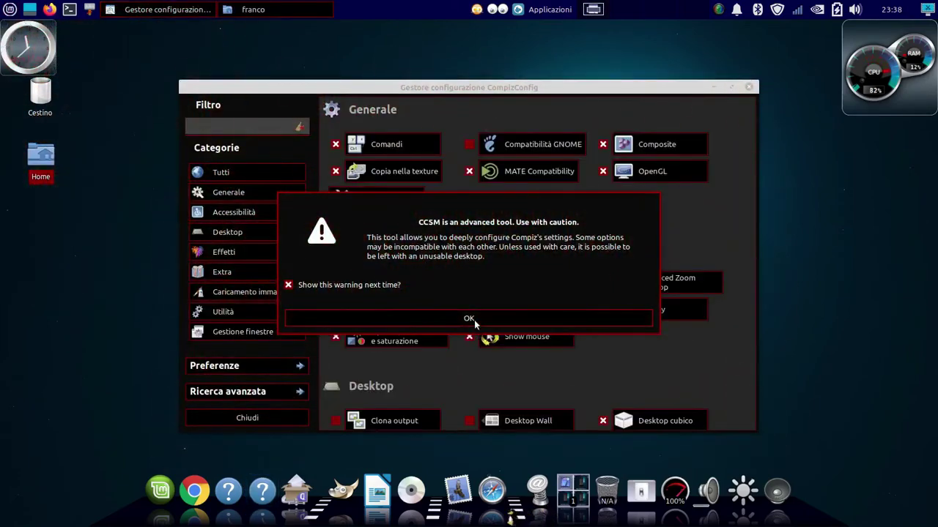
{"action": "left_click", "coordinate": [469, 318]}
{"action": "scroll", "coordinate": [615, 357], "scroll_direction": "down", "scroll_amount": 5}
{"action": "left_click", "coordinate": [605, 400]}
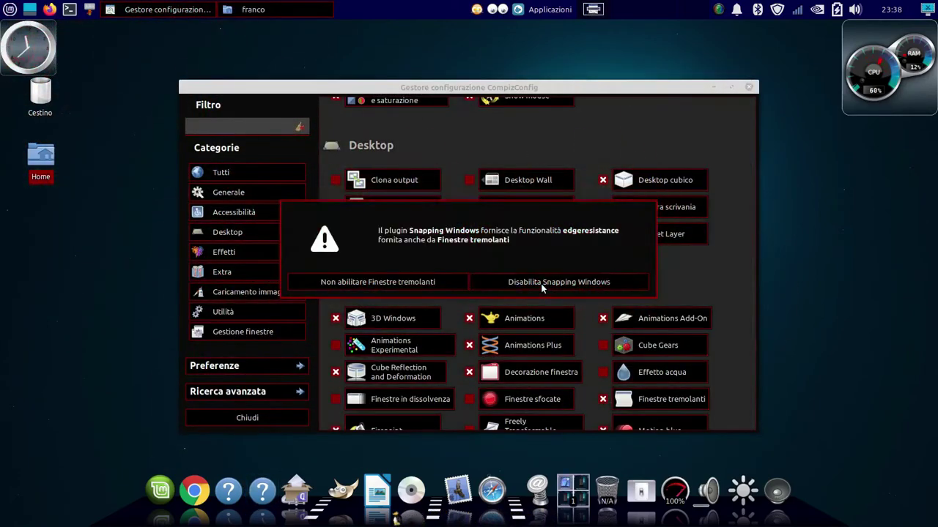
{"action": "left_click", "coordinate": [540, 283]}
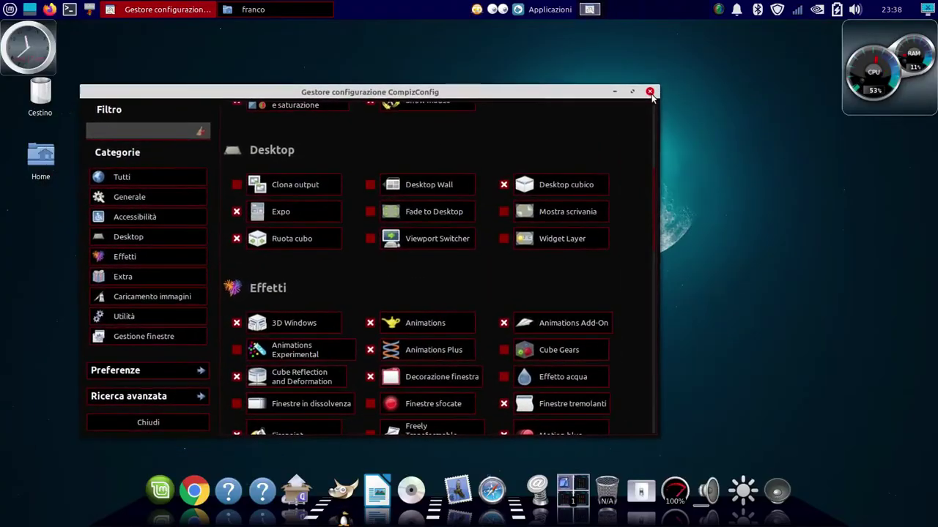
Close CompizConfig, shake the file manager window to show the wobble, then close it
{"action": "left_click", "coordinate": [247, 417]}
{"action": "left_click_drag", "start_coordinate": [562, 136], "coordinate": [623, 101]}
{"action": "left_click", "coordinate": [692, 101]}
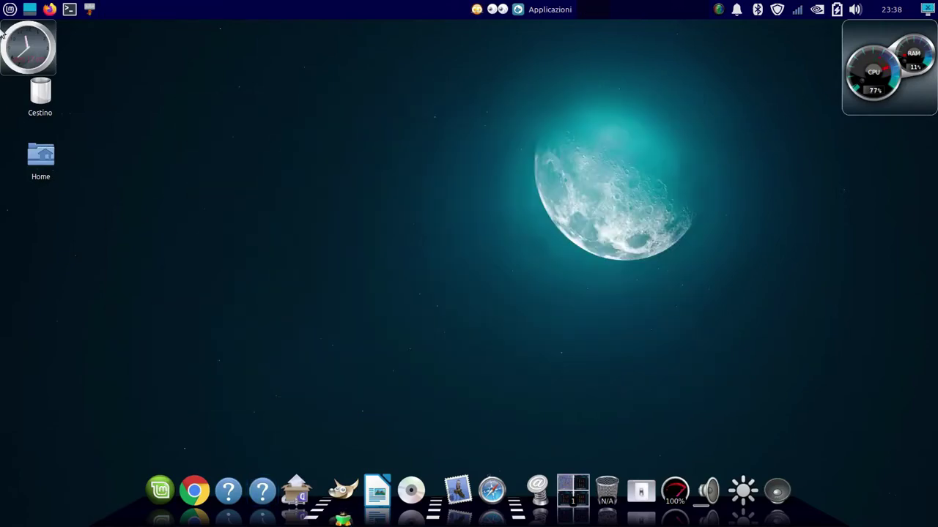
{"action": "key", "text": "super"}
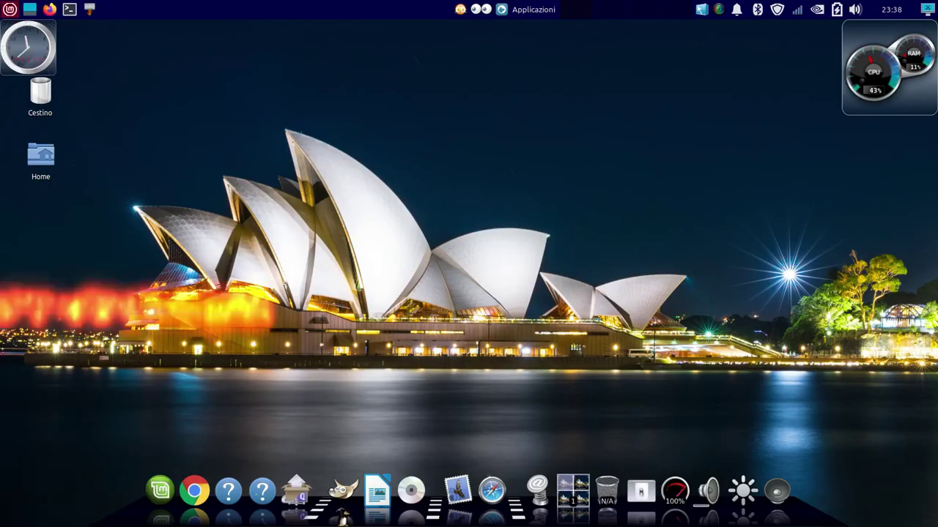
Open the Home folder, then launch Emerald Theme Manager from a menu search for 'edi'
{"action": "double_click", "coordinate": [41, 156]}
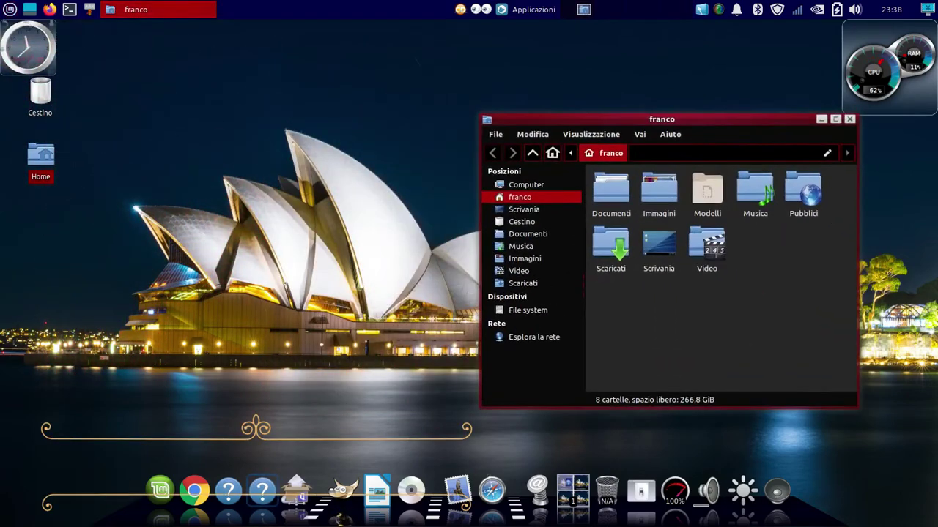
{"action": "key", "text": "super"}
{"action": "type", "text": "edi"}
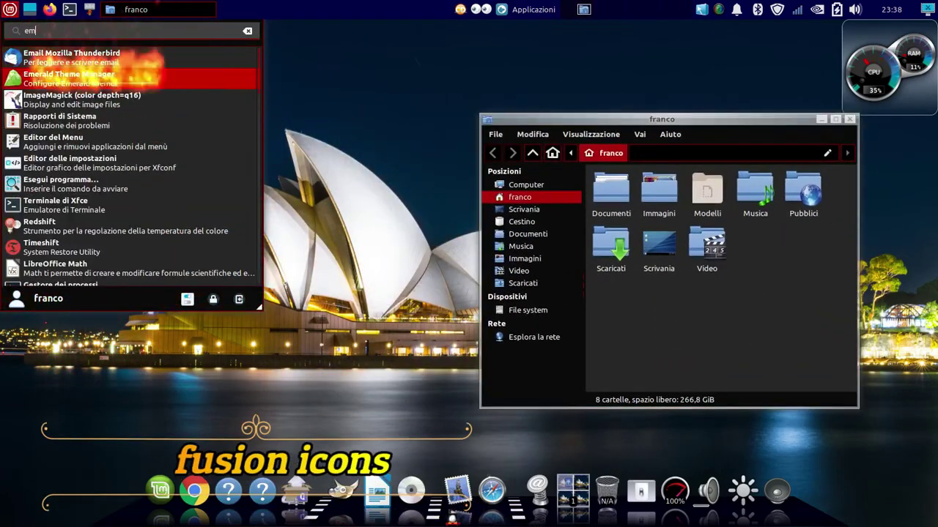
{"action": "left_click", "coordinate": [178, 113]}
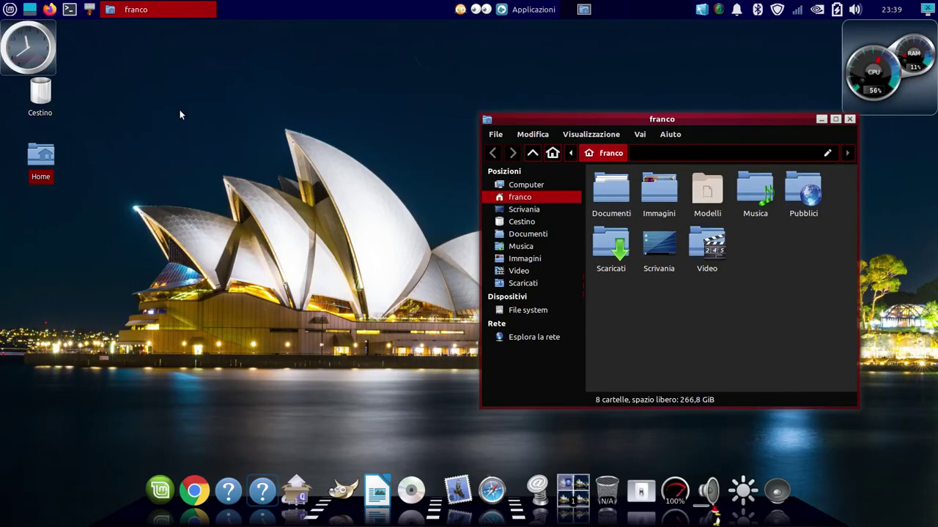
Pick SlateHorn_Yellow from the Temi list and switch to the Modifica temi tab
{"action": "scroll", "coordinate": [489, 245], "scroll_direction": "down", "scroll_amount": 15}
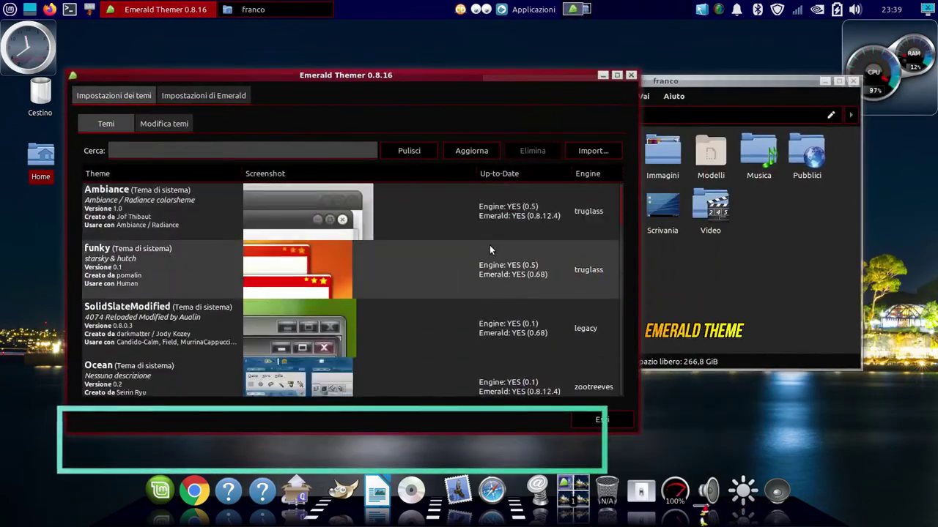
{"action": "scroll", "coordinate": [515, 297], "scroll_direction": "down", "scroll_amount": 20}
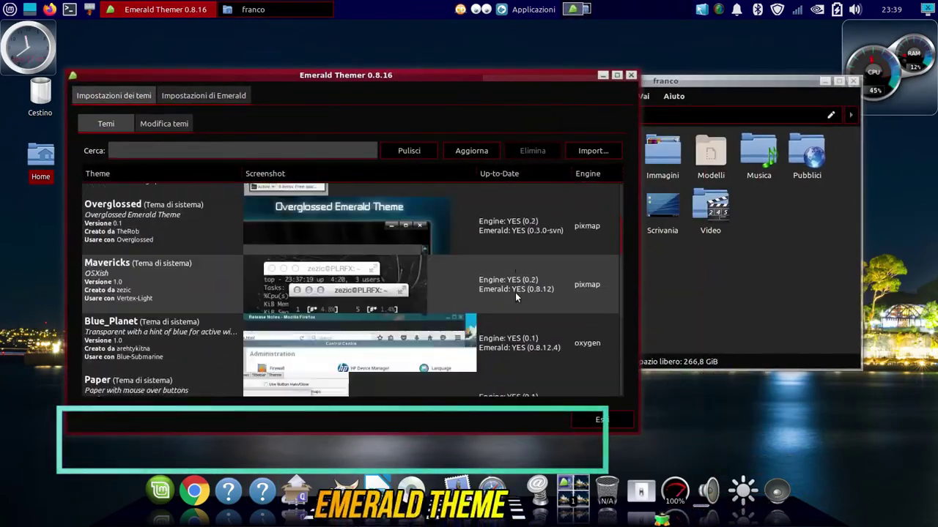
{"action": "scroll", "coordinate": [563, 298], "scroll_direction": "up", "scroll_amount": 20}
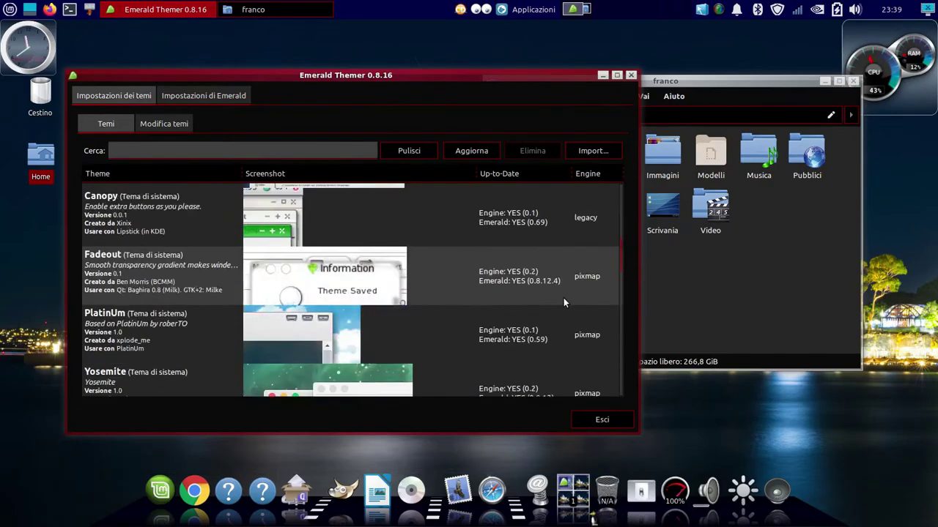
{"action": "scroll", "coordinate": [566, 296], "scroll_direction": "up", "scroll_amount": 5}
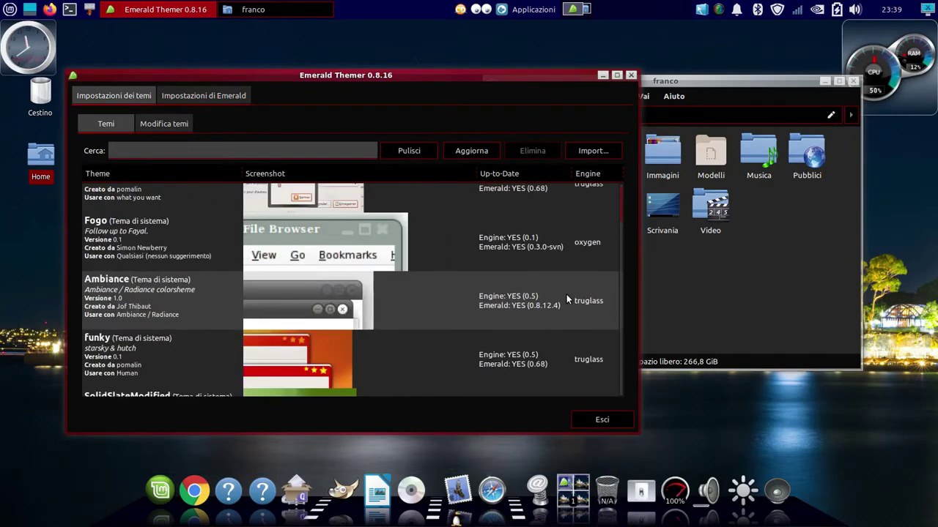
{"action": "scroll", "coordinate": [567, 295], "scroll_direction": "down", "scroll_amount": 8}
{"action": "left_click", "coordinate": [568, 299]}
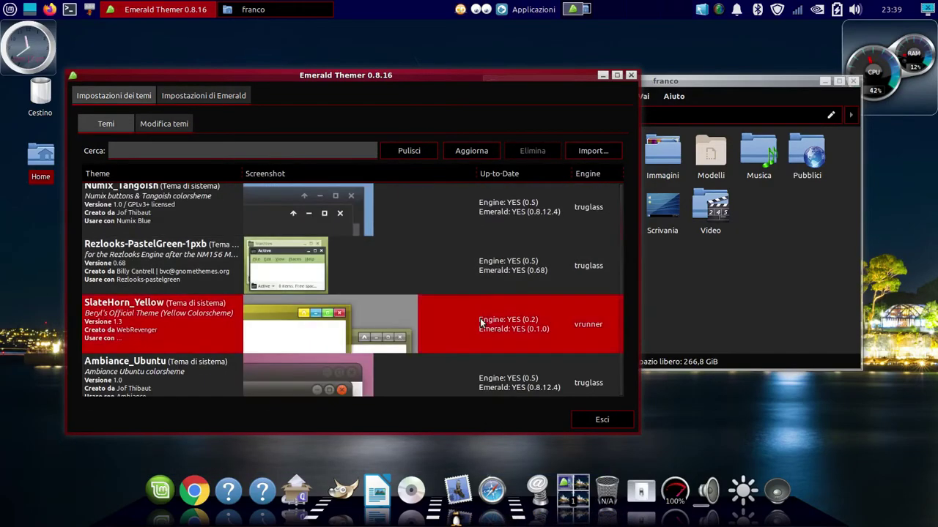
{"action": "left_click", "coordinate": [144, 126]}
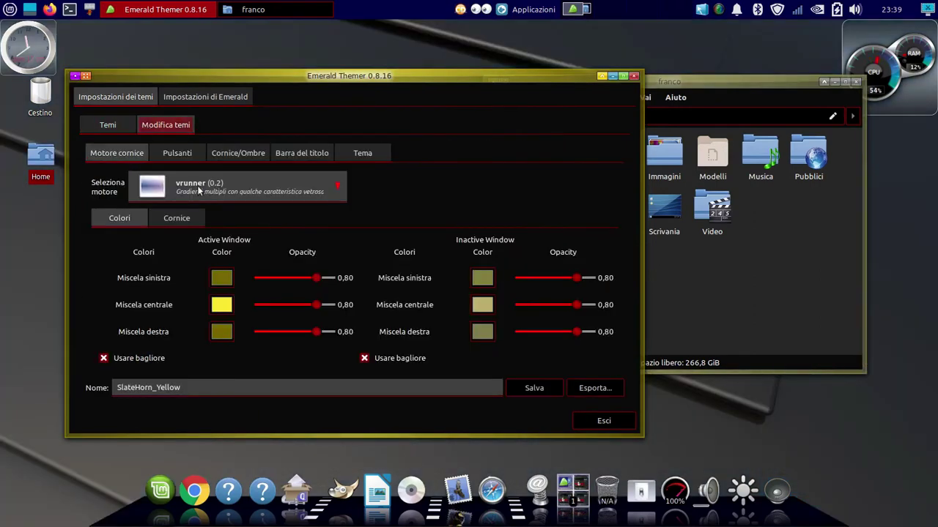
Switch the frame engine to truglass and set the frame base colour to dark navy at about 0.83
{"action": "left_click", "coordinate": [196, 187]}
{"action": "left_click", "coordinate": [195, 249]}
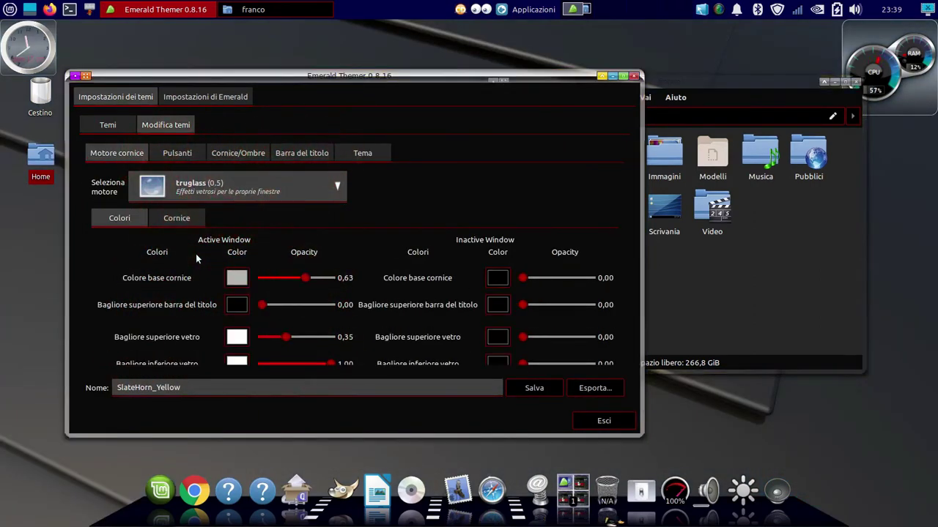
{"action": "left_click_drag", "start_coordinate": [245, 77], "coordinate": [216, 76]}
{"action": "left_click", "coordinate": [207, 277]}
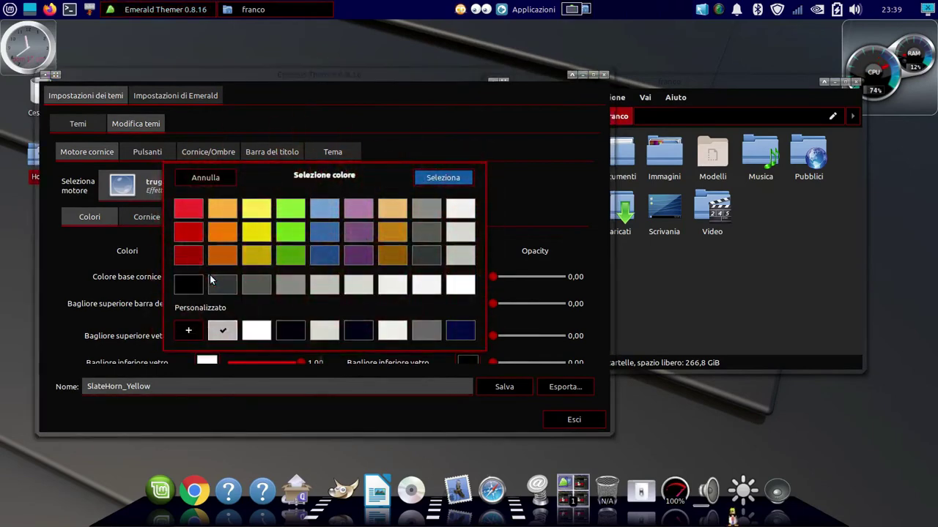
{"action": "left_click", "coordinate": [355, 332]}
{"action": "left_click", "coordinate": [438, 176]}
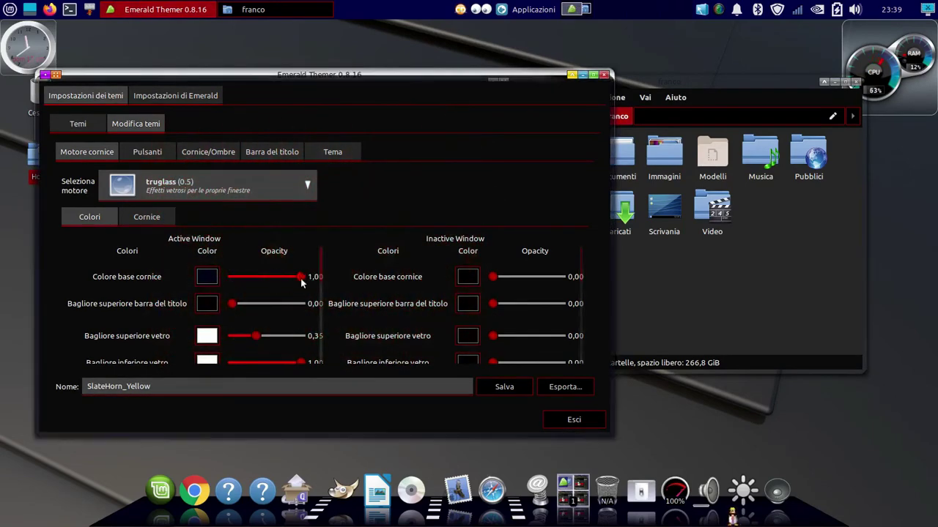
{"action": "left_click_drag", "start_coordinate": [300, 278], "coordinate": [233, 279]}
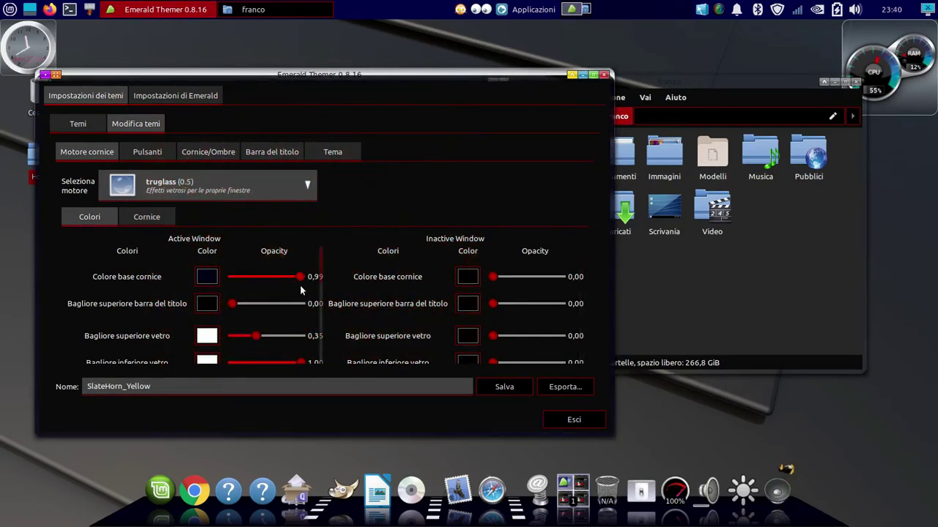
{"action": "left_click_drag", "start_coordinate": [300, 287], "coordinate": [290, 278]}
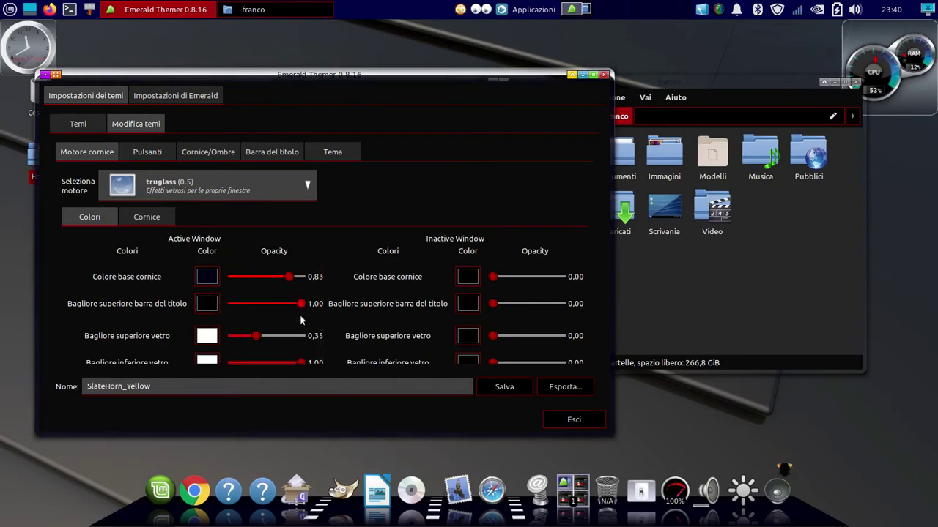
Set the title-bar top glow colour and make the upper glass glow green with higher opacity
{"action": "left_click", "coordinate": [207, 304]}
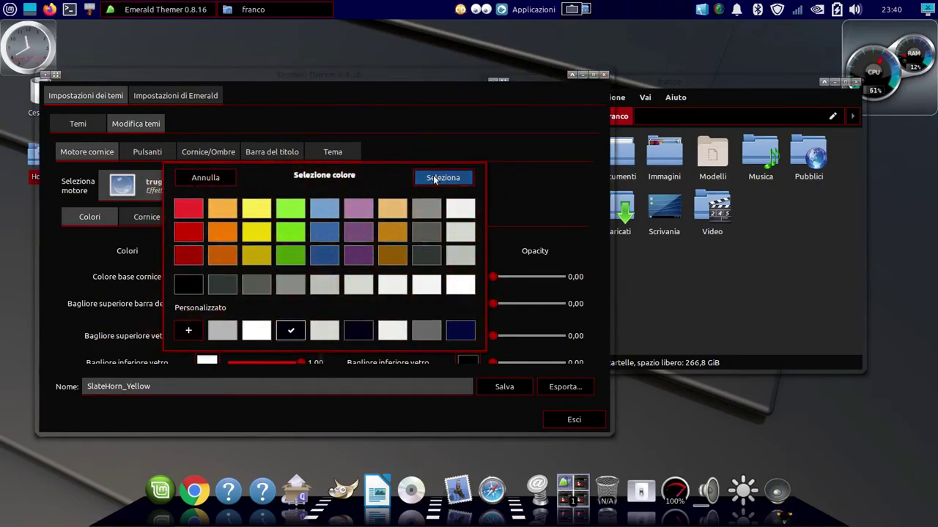
{"action": "left_click", "coordinate": [435, 179]}
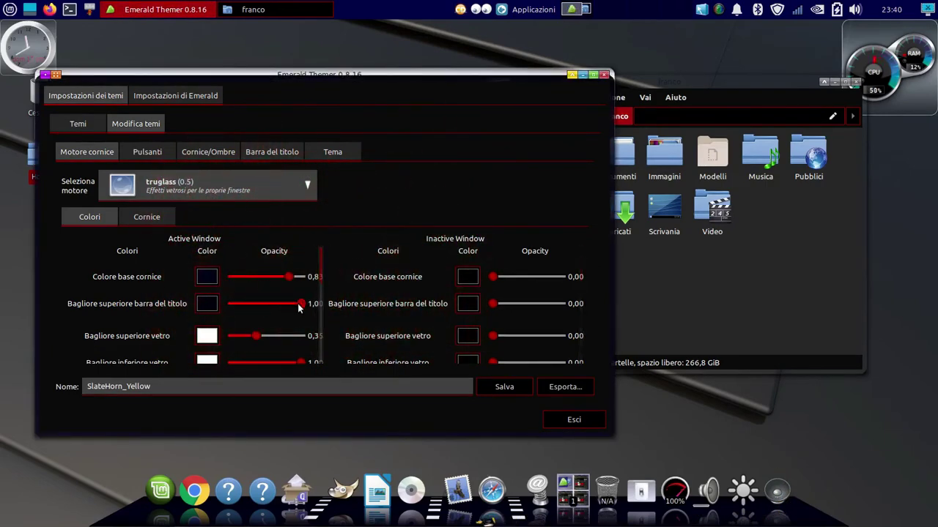
{"action": "scroll", "coordinate": [227, 316], "scroll_direction": "down", "scroll_amount": 2}
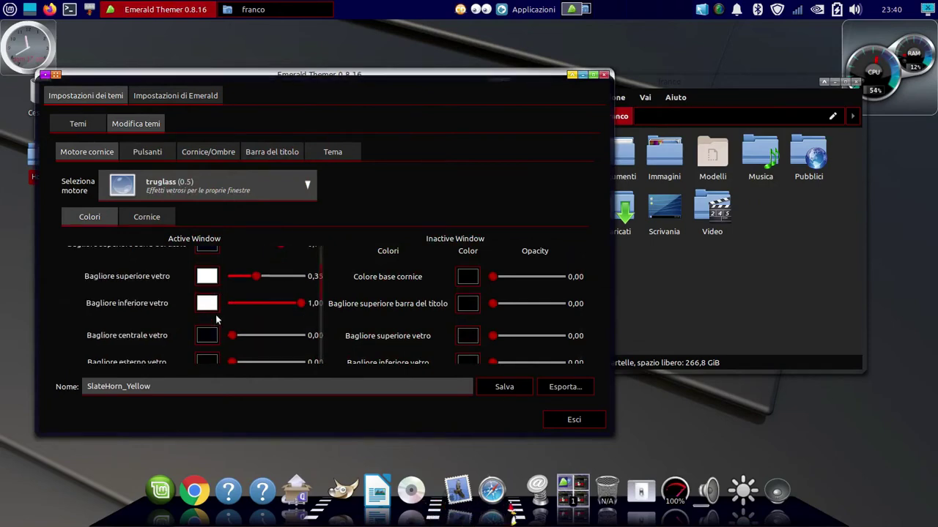
{"action": "left_click", "coordinate": [206, 303]}
{"action": "left_click", "coordinate": [193, 330]}
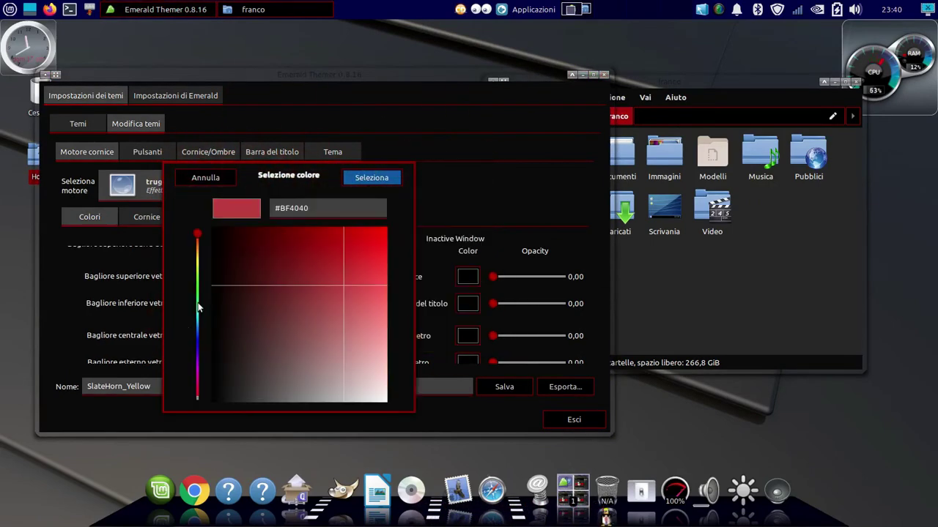
{"action": "left_click", "coordinate": [198, 308]}
{"action": "left_click", "coordinate": [372, 178]}
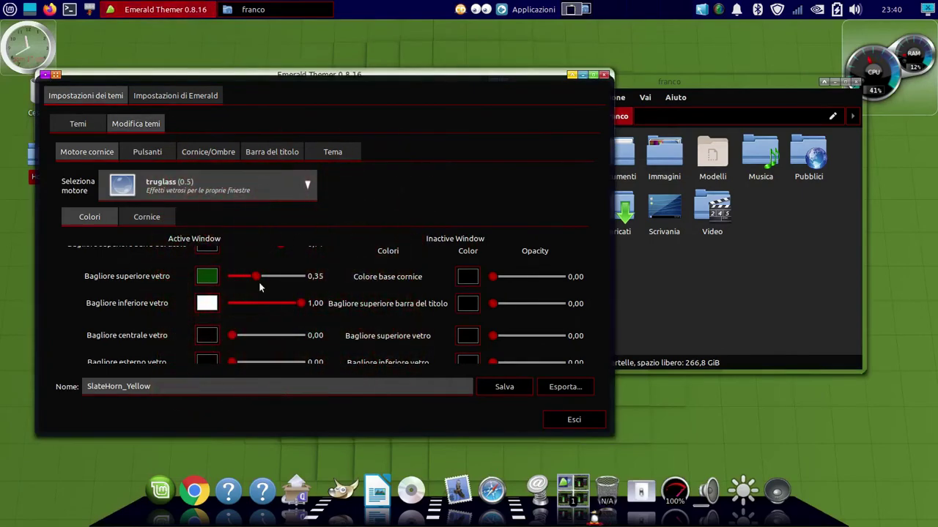
{"action": "left_click_drag", "start_coordinate": [300, 285], "coordinate": [306, 286]}
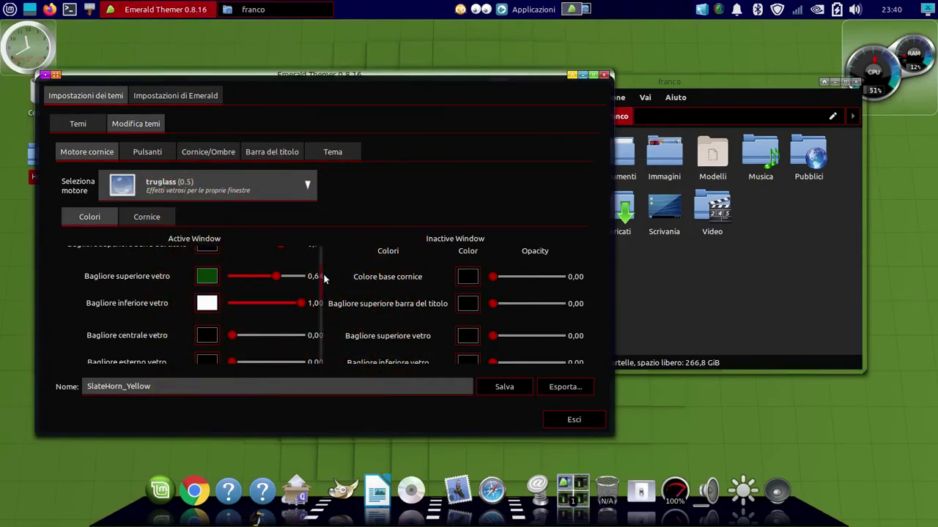
{"action": "left_click_drag", "start_coordinate": [325, 279], "coordinate": [316, 259]}
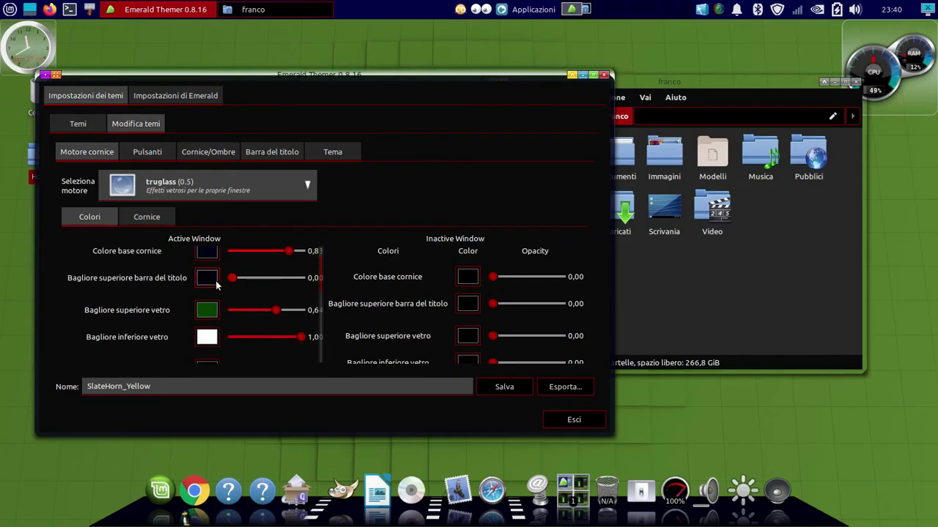
Make the title-bar top glow light grey at lower opacity and reduce the upper glass glow opacity
{"action": "left_click_drag", "start_coordinate": [301, 277], "coordinate": [232, 278]}
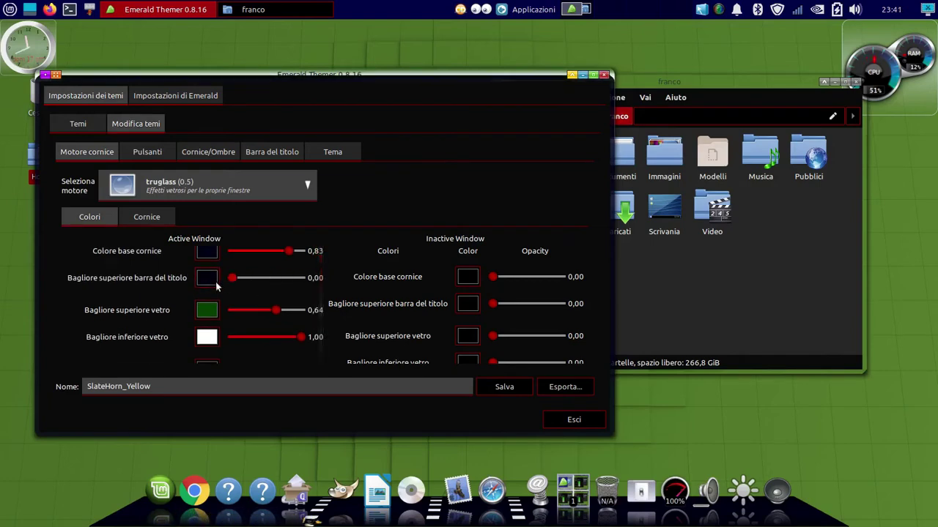
{"action": "left_click", "coordinate": [206, 278]}
{"action": "left_click", "coordinate": [324, 283]}
{"action": "left_click", "coordinate": [427, 180]}
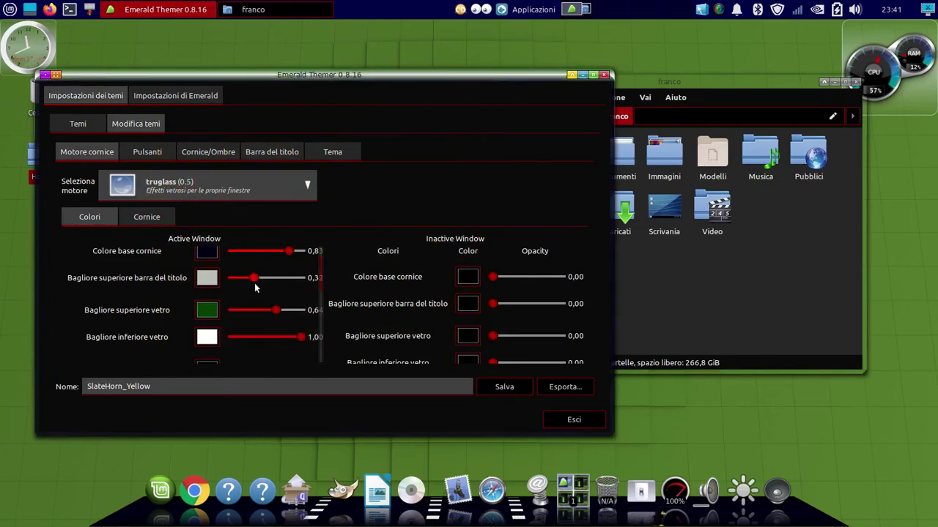
{"action": "left_click_drag", "start_coordinate": [232, 311], "coordinate": [299, 314]}
Give the lower glass glow a near-black colour at lower opacity, and set upper glass glow to about 0.4
{"action": "left_click", "coordinate": [206, 337]}
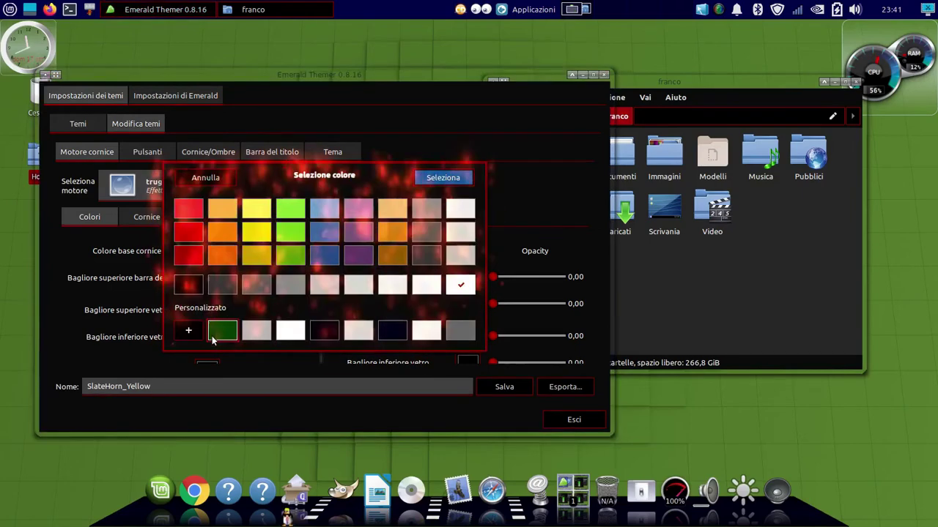
{"action": "left_click", "coordinate": [222, 329]}
{"action": "left_click", "coordinate": [442, 178]}
{"action": "left_click_drag", "start_coordinate": [300, 337], "coordinate": [260, 339]}
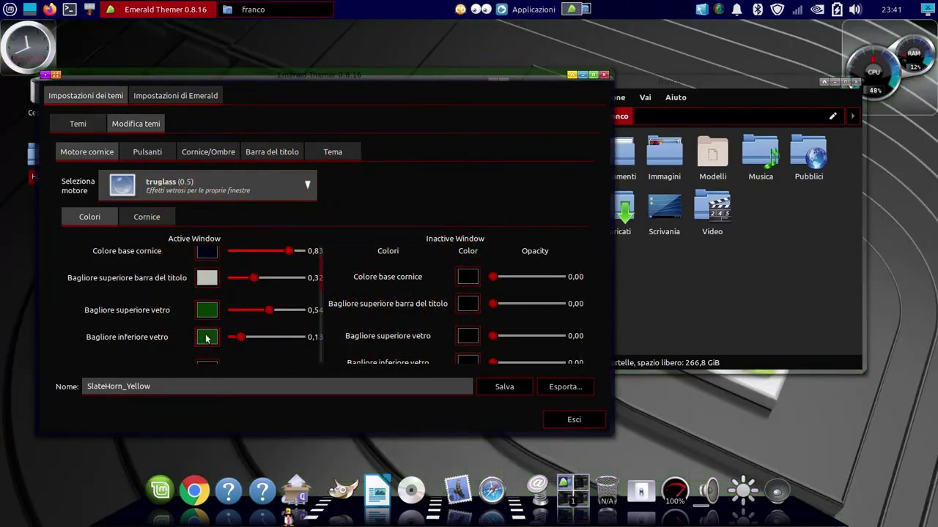
{"action": "left_click", "coordinate": [206, 339]}
{"action": "left_click", "coordinate": [325, 329]}
{"action": "left_click", "coordinate": [443, 178]}
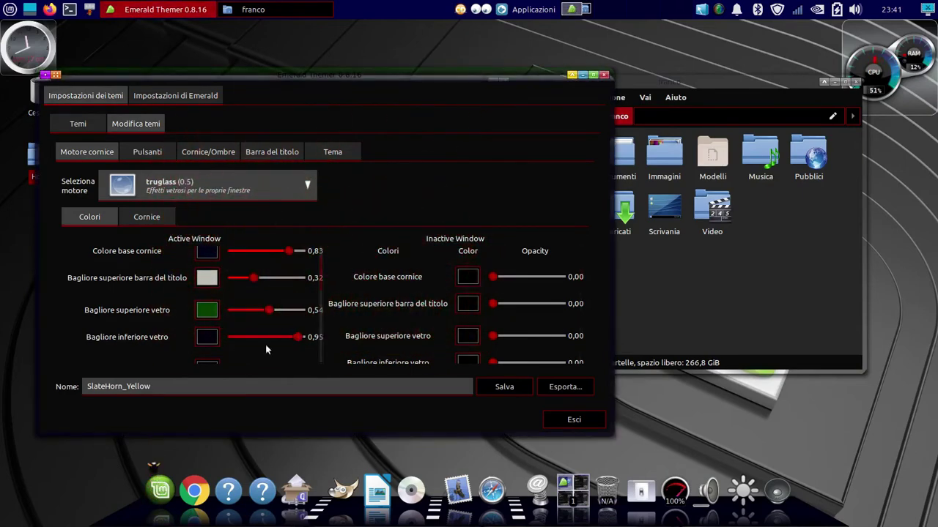
{"action": "left_click_drag", "start_coordinate": [330, 74], "coordinate": [355, 50]}
{"action": "left_click_drag", "start_coordinate": [293, 285], "coordinate": [283, 285]}
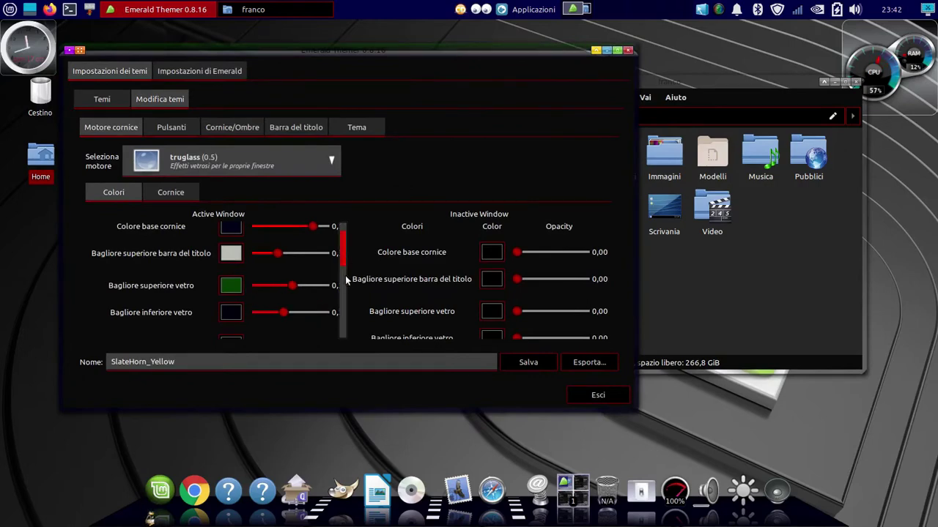
Keep the upper glass glow green and give the central glass glow a custom colour at 0,21
{"action": "scroll", "coordinate": [231, 286], "scroll_direction": "down", "scroll_amount": 3}
{"action": "scroll", "coordinate": [230, 275], "scroll_direction": "up", "scroll_amount": 2}
{"action": "left_click", "coordinate": [230, 271]}
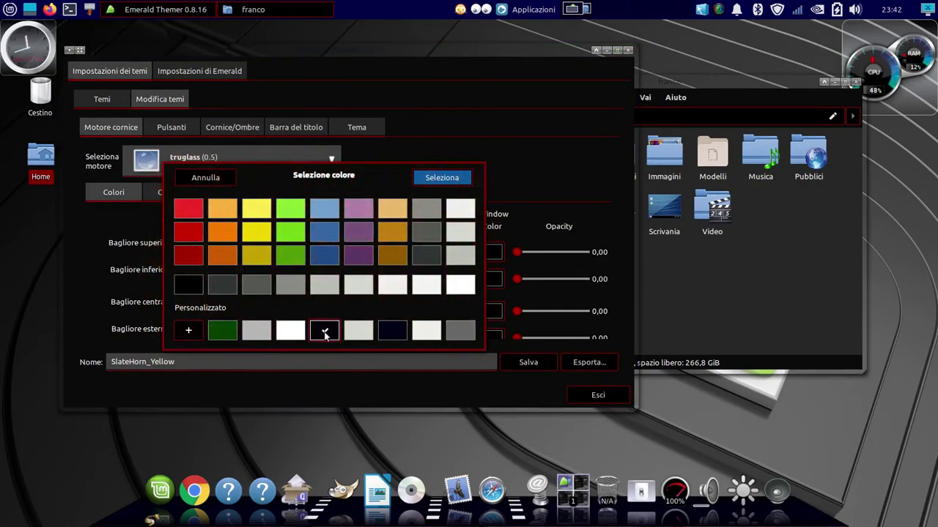
{"action": "left_click", "coordinate": [438, 179]}
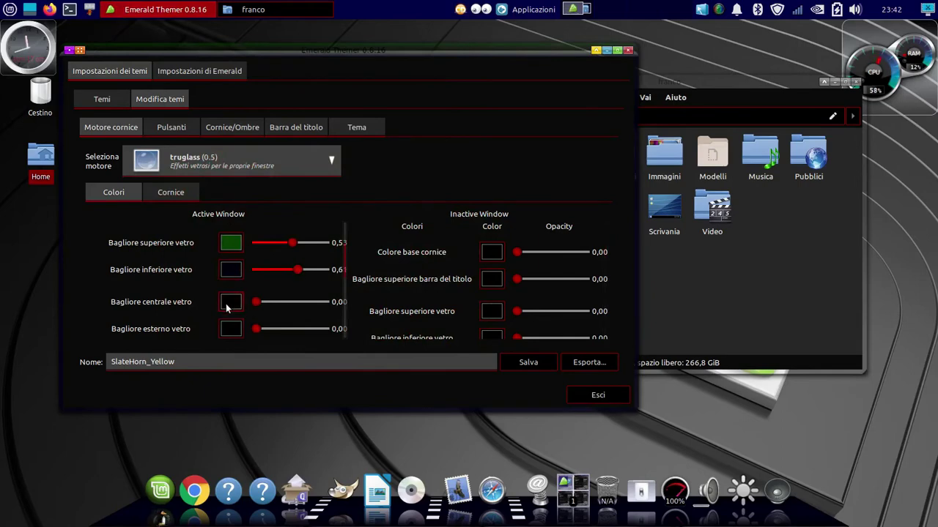
{"action": "left_click", "coordinate": [229, 303]}
{"action": "double_click", "coordinate": [350, 306]}
{"action": "left_click", "coordinate": [281, 302]}
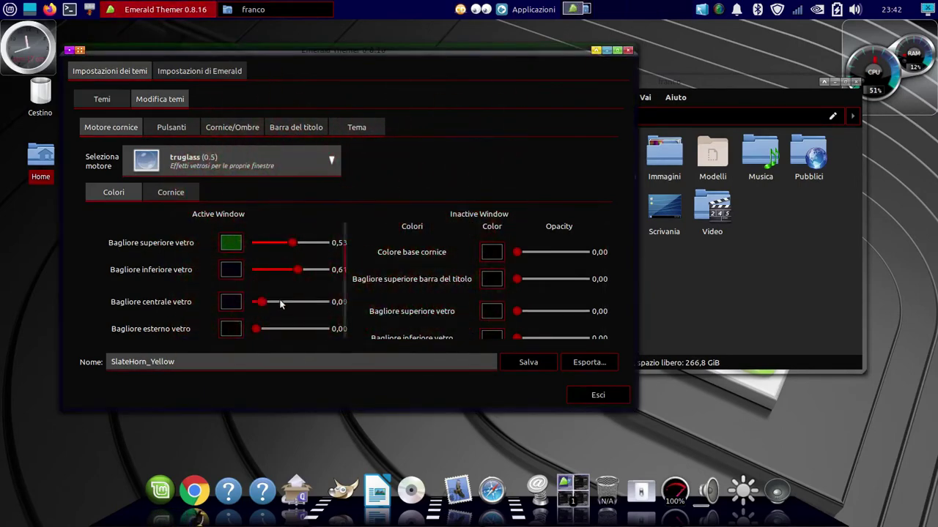
{"action": "left_click_drag", "start_coordinate": [335, 301], "coordinate": [271, 306]}
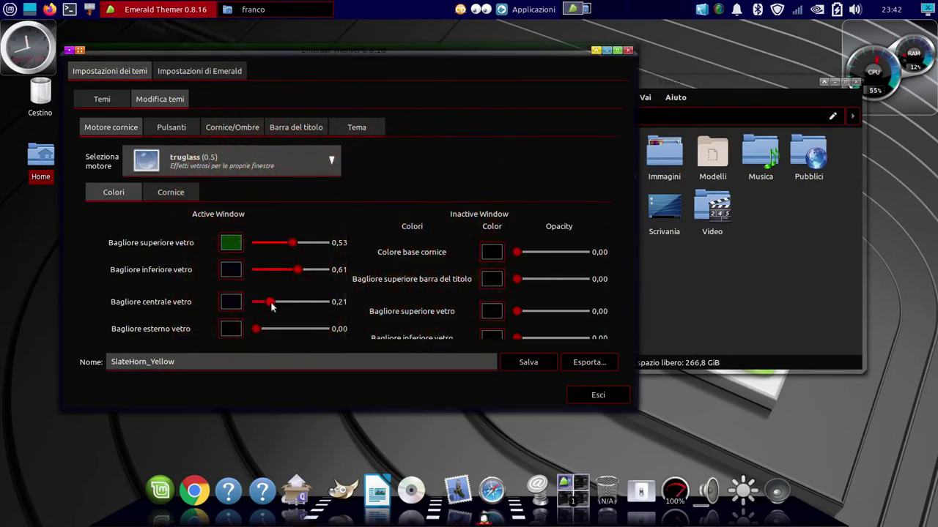
Make the central glass glow green and retune the lower and upper glass glow colour and intensity
{"action": "left_click", "coordinate": [231, 301]}
{"action": "double_click", "coordinate": [247, 306]}
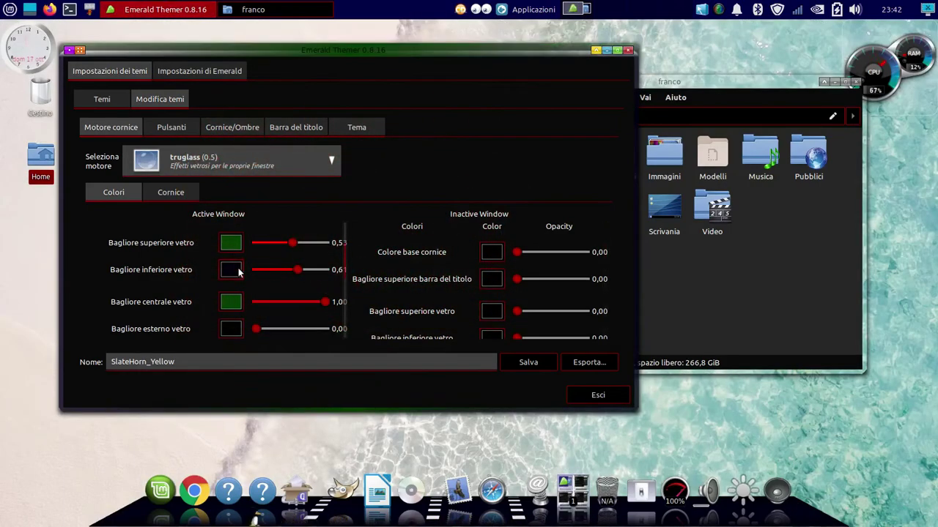
{"action": "left_click", "coordinate": [233, 271]}
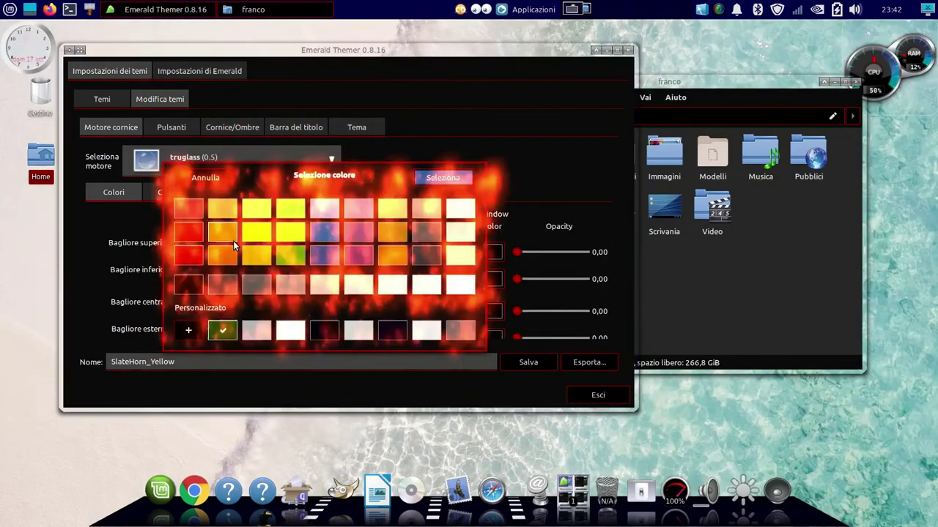
{"action": "left_click", "coordinate": [442, 178]}
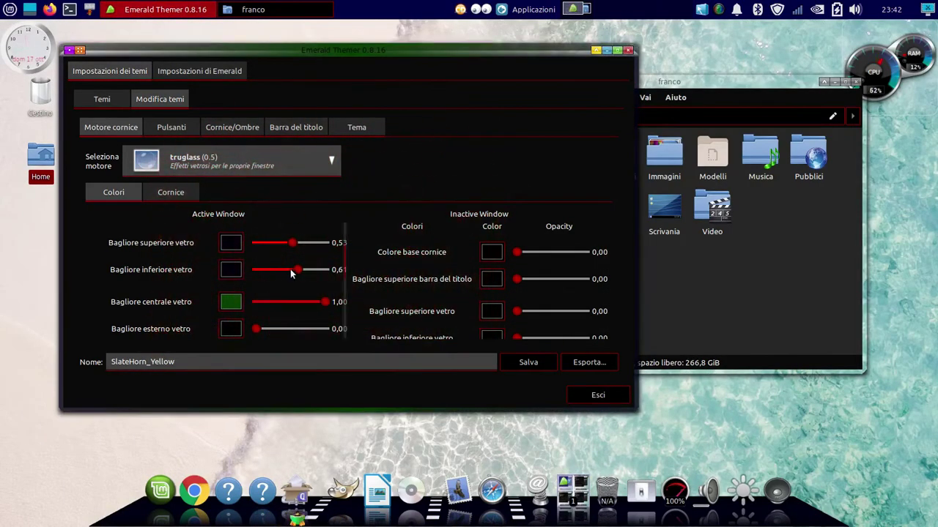
{"action": "left_click_drag", "start_coordinate": [312, 270], "coordinate": [299, 245]}
Give the outer glass glow a dark colour and set its opacity to 0,76
{"action": "scroll", "coordinate": [341, 288], "scroll_direction": "down", "scroll_amount": 2}
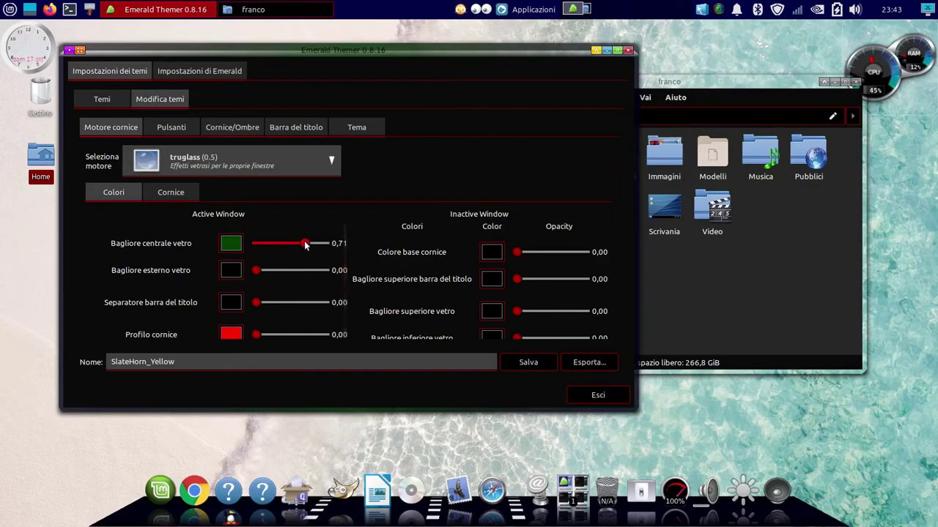
{"action": "left_click", "coordinate": [230, 271]}
{"action": "double_click", "coordinate": [345, 304]}
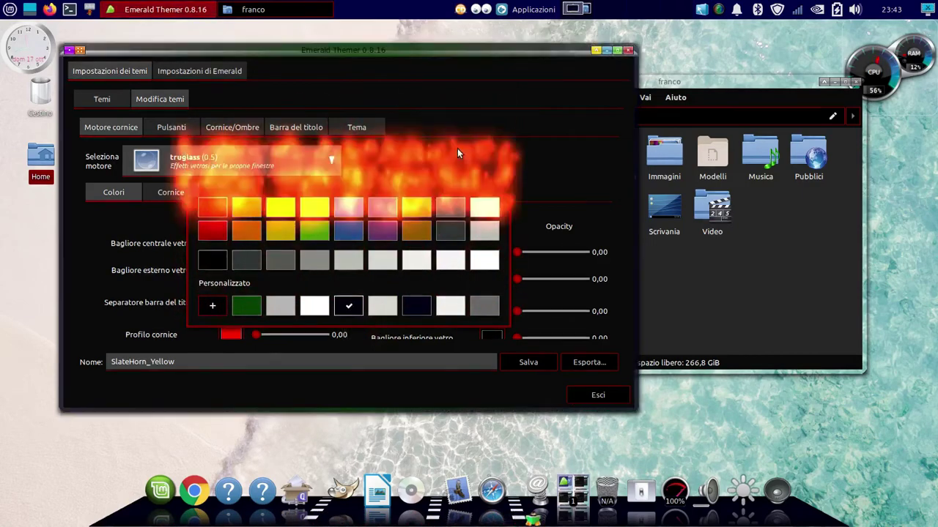
{"action": "left_click_drag", "start_coordinate": [303, 269], "coordinate": [247, 277]}
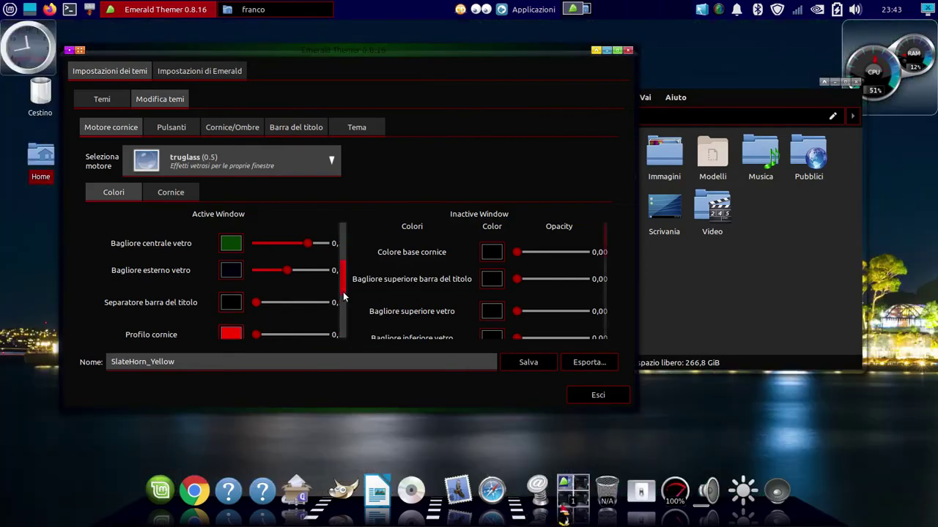
{"action": "scroll", "coordinate": [344, 316], "scroll_direction": "down", "scroll_amount": 2}
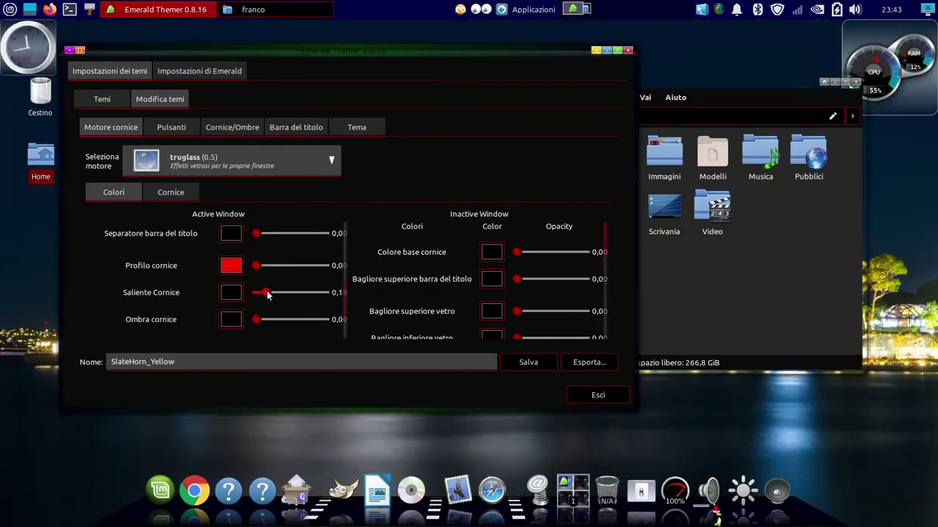
{"action": "scroll", "coordinate": [345, 300], "scroll_direction": "down", "scroll_amount": 1}
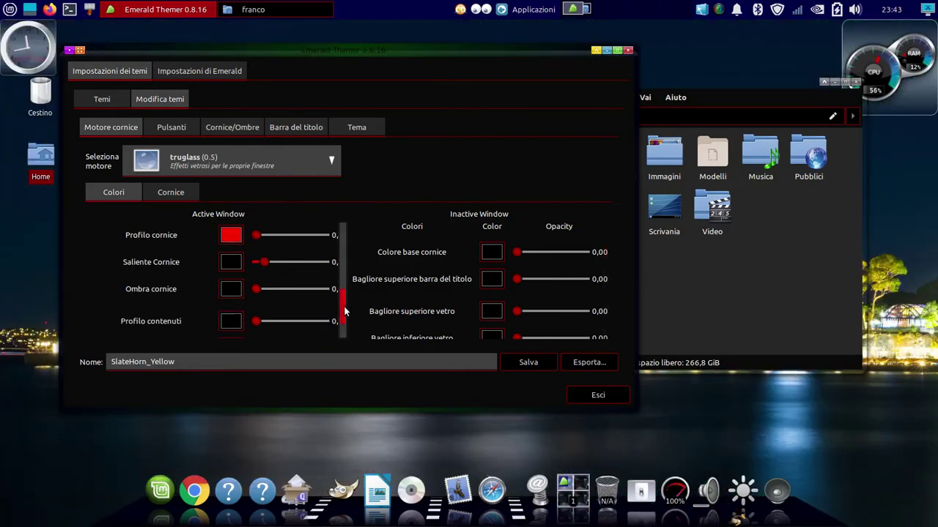
Save the SlateHorn_Yellow theme, exit Emerald Themer, and close the franco home folder window
{"action": "left_click", "coordinate": [536, 368]}
{"action": "left_click", "coordinate": [360, 268]}
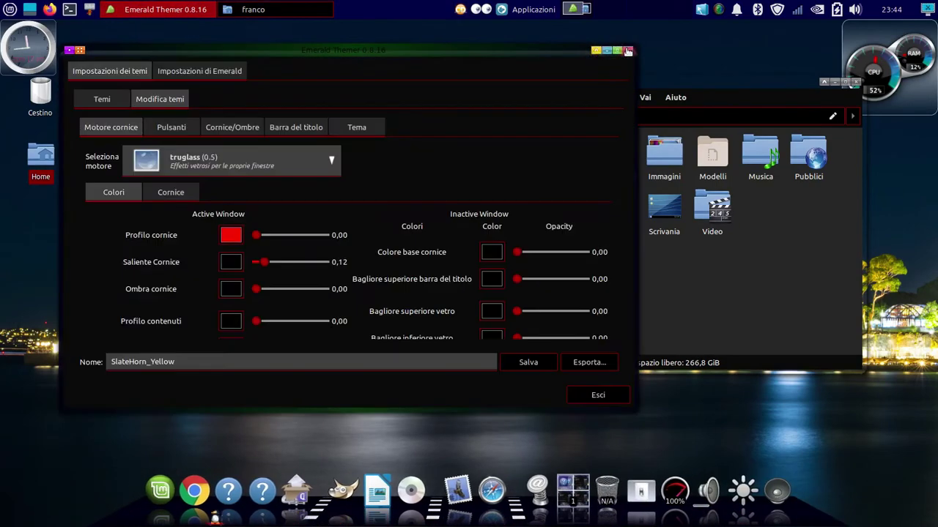
{"action": "left_click", "coordinate": [628, 51]}
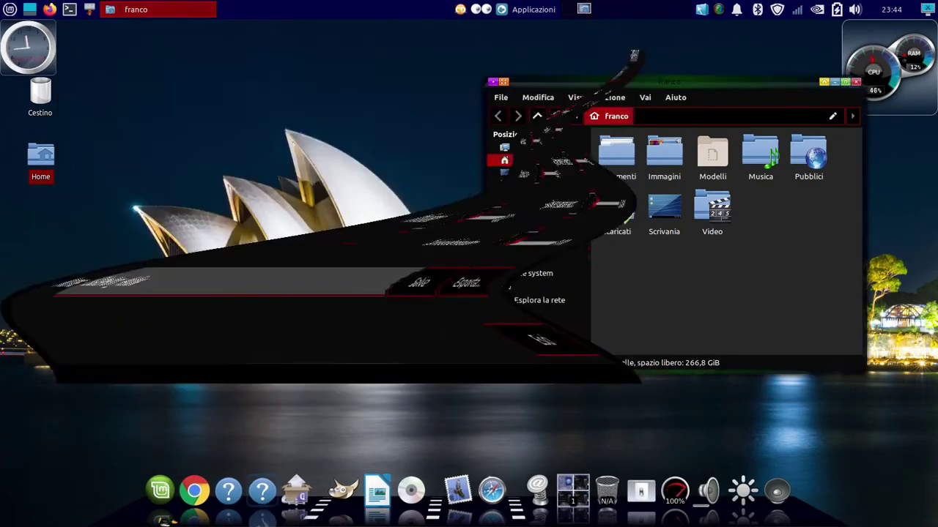
{"action": "left_click_drag", "start_coordinate": [762, 83], "coordinate": [481, 97]}
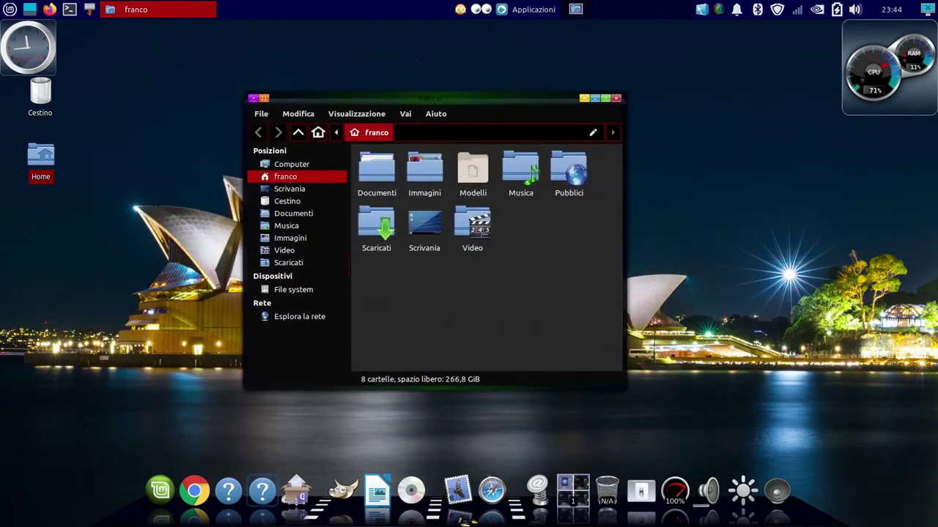
{"action": "left_click", "coordinate": [616, 100]}
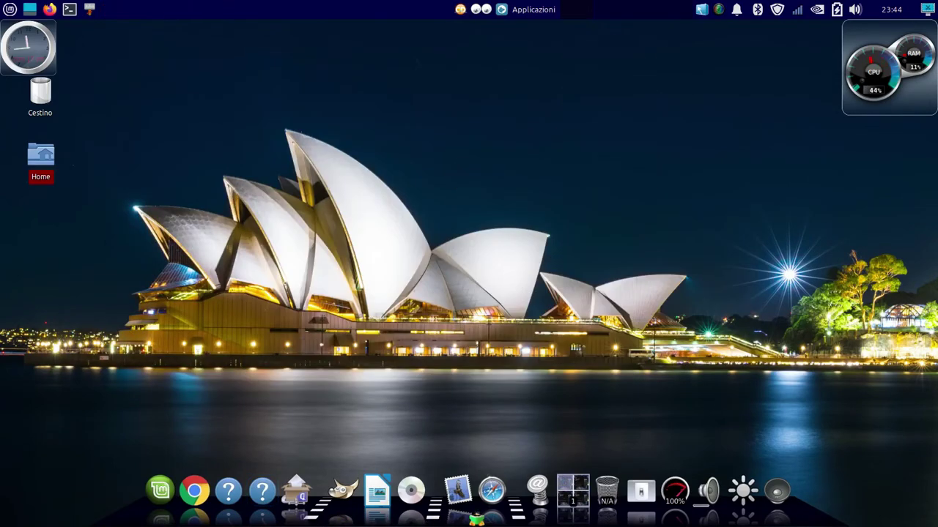
Reopen the Home folder and spin the 3-D desktop cube with Ctrl+Alt+arrows to workspace 2
{"action": "double_click", "coordinate": [40, 153]}
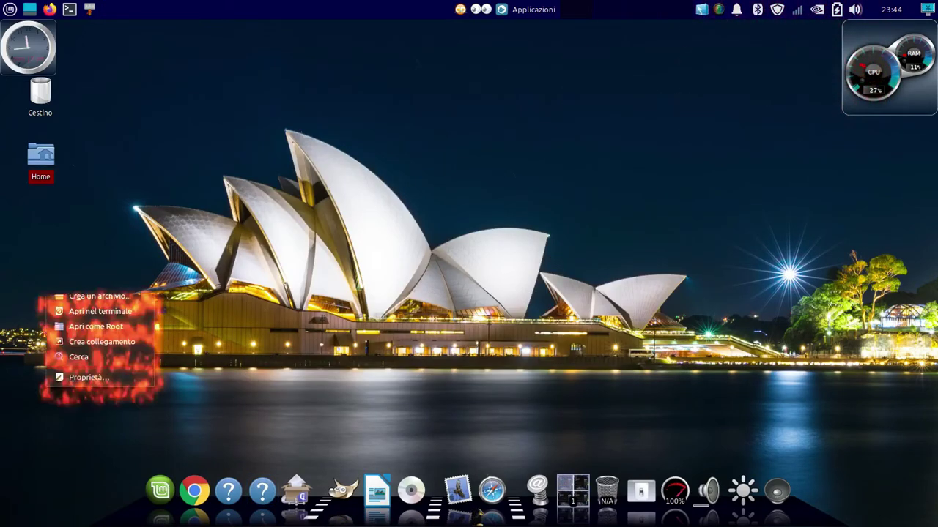
{"action": "key", "text": "ctrl+alt+Left"}
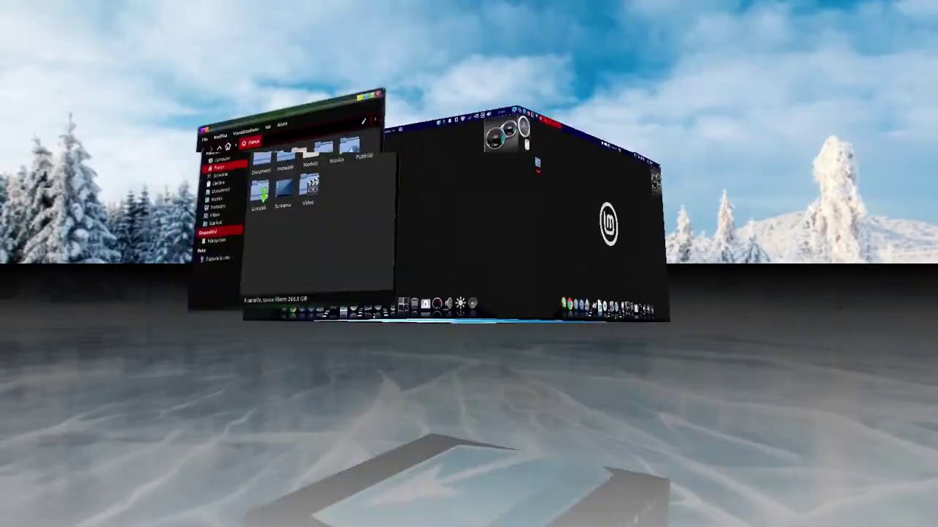
{"action": "key", "text": "ctrl+alt+Left"}
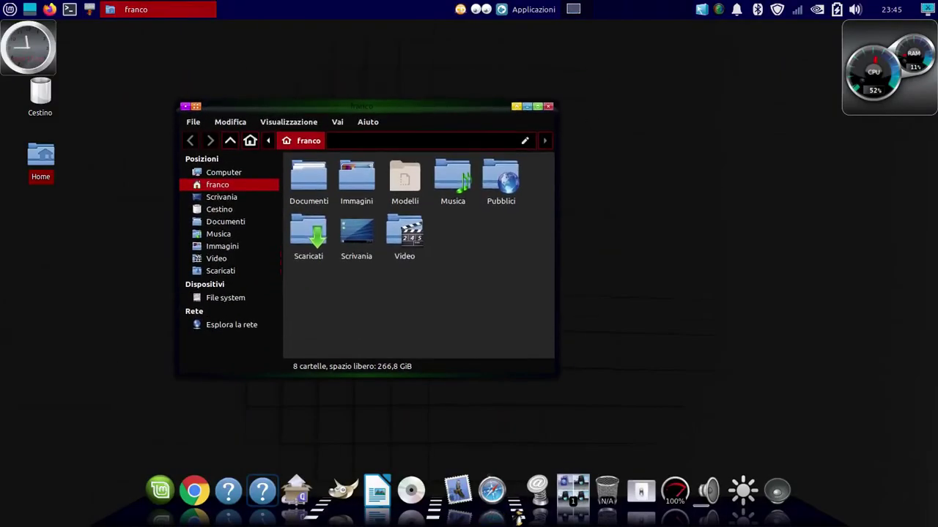
{"action": "key", "text": "ctrl+alt+Right"}
Bring the home folder window onto workspace 2, then switch to an empty workspace
{"action": "left_click", "coordinate": [571, 484]}
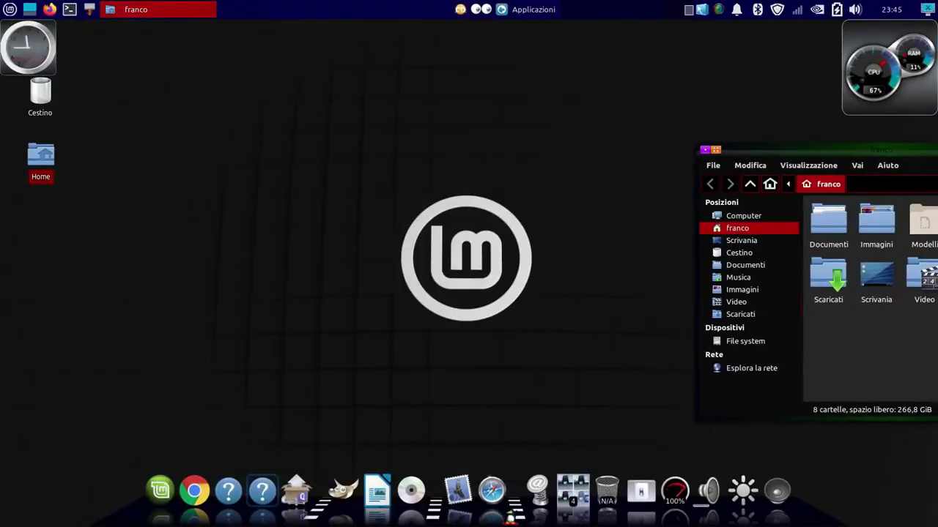
{"action": "left_click_drag", "start_coordinate": [806, 149], "coordinate": [375, 126]}
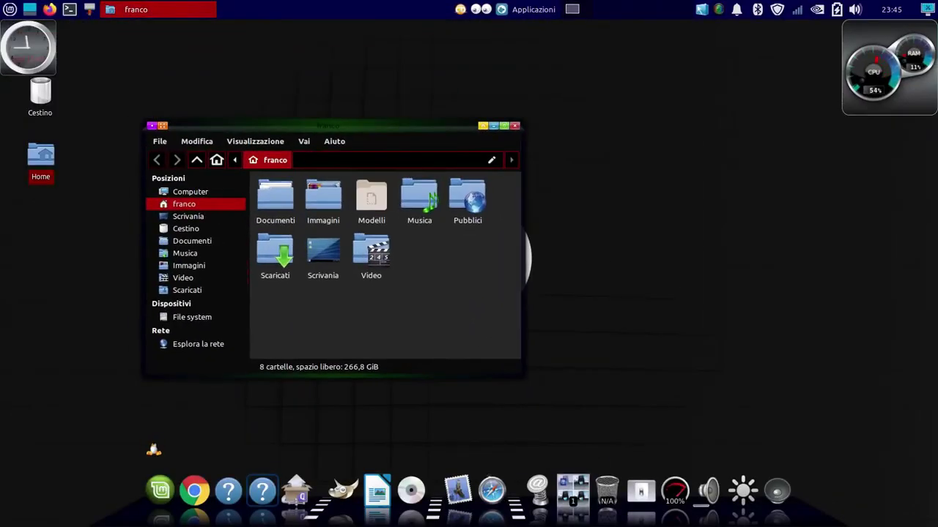
{"action": "left_click", "coordinate": [573, 490]}
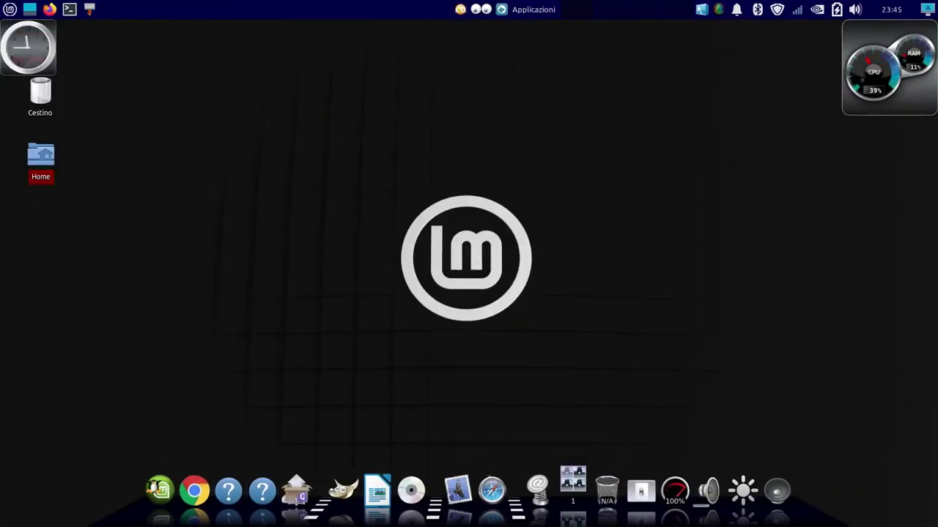
Launch Google Chrome from the dock, reposition its window, and open YouTube from the bookmarks
{"action": "left_click", "coordinate": [194, 472]}
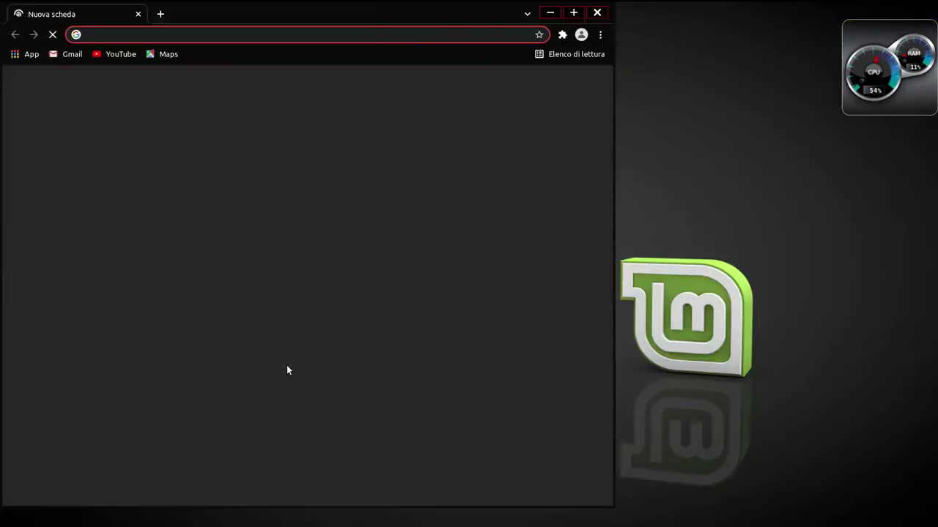
{"action": "left_click_drag", "start_coordinate": [317, 7], "coordinate": [487, 52]}
{"action": "left_click", "coordinate": [271, 103]}
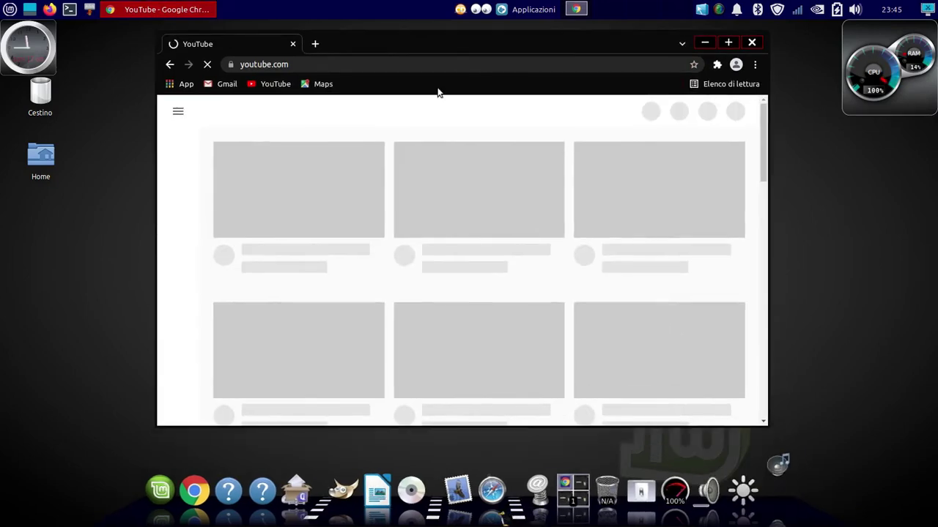
{"action": "left_click", "coordinate": [720, 13]}
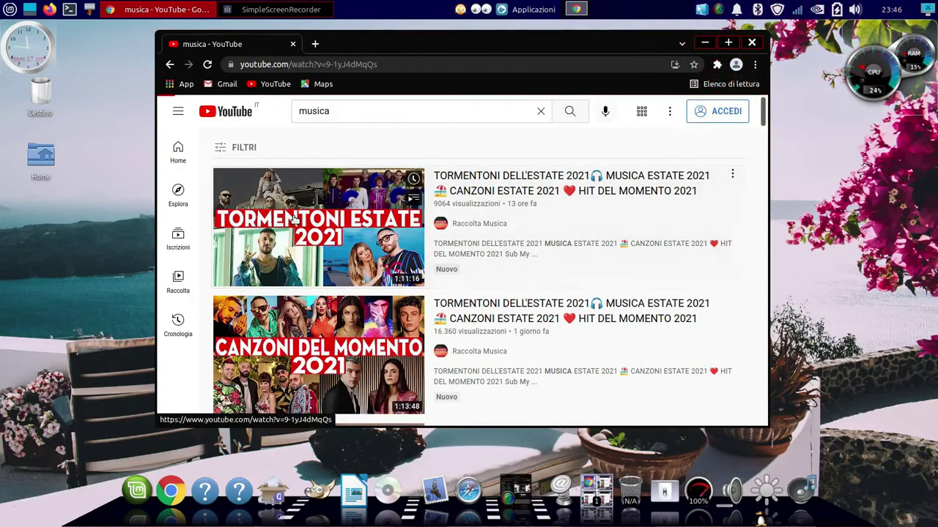
{"action": "left_click", "coordinate": [293, 214]}
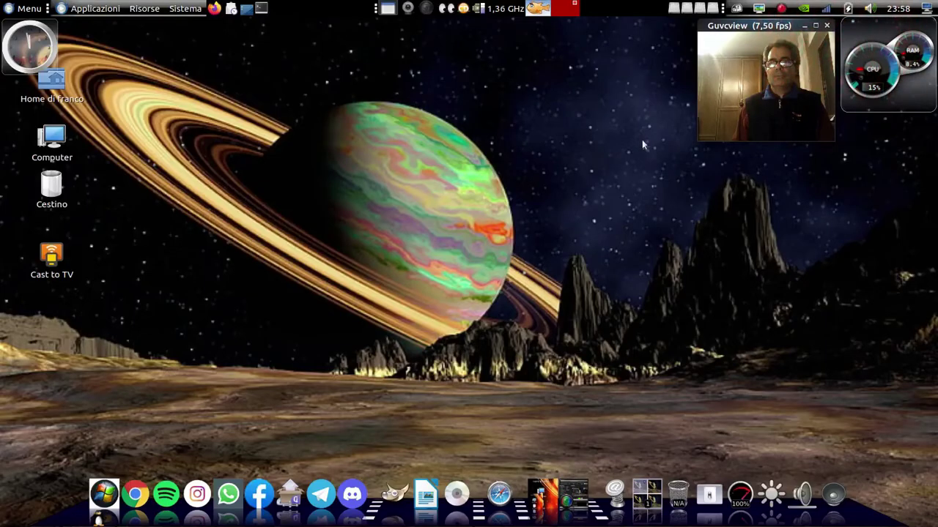